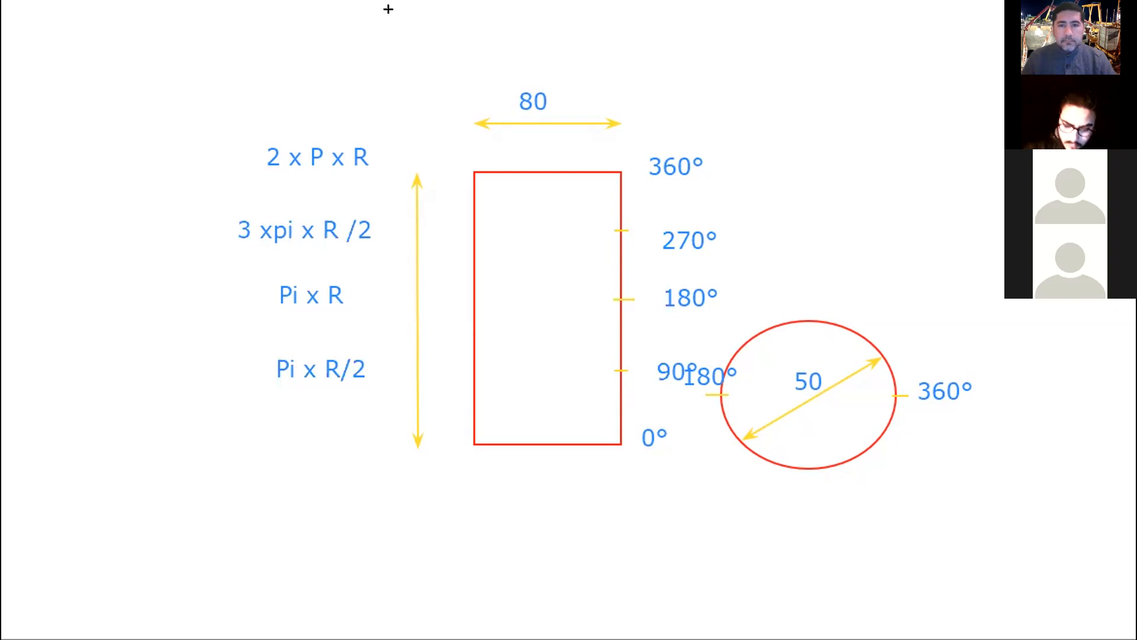
Draw a horizontal and a vertical green axis arrow starting from the top of the red circle.
drag(794, 219, 794, 310)
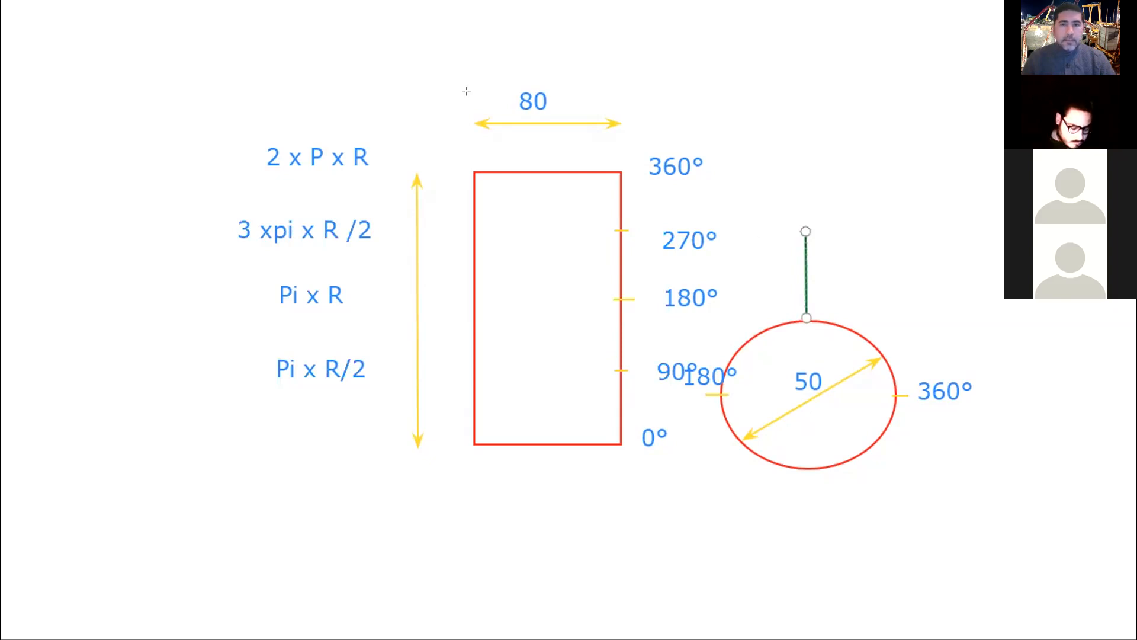
click(805, 249)
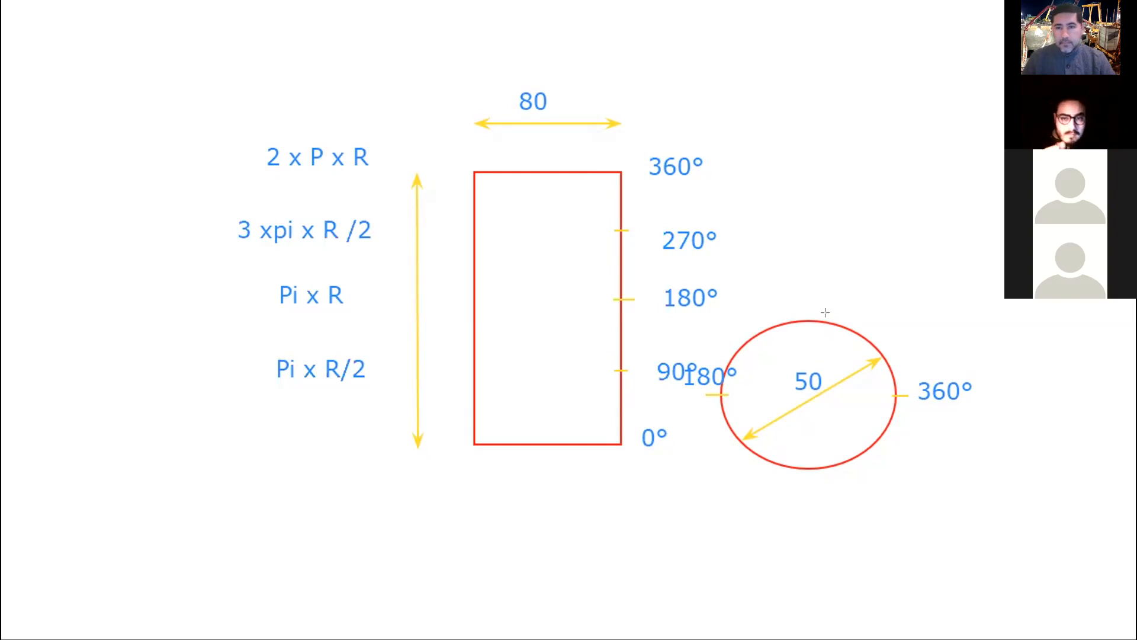
drag(807, 318, 948, 318)
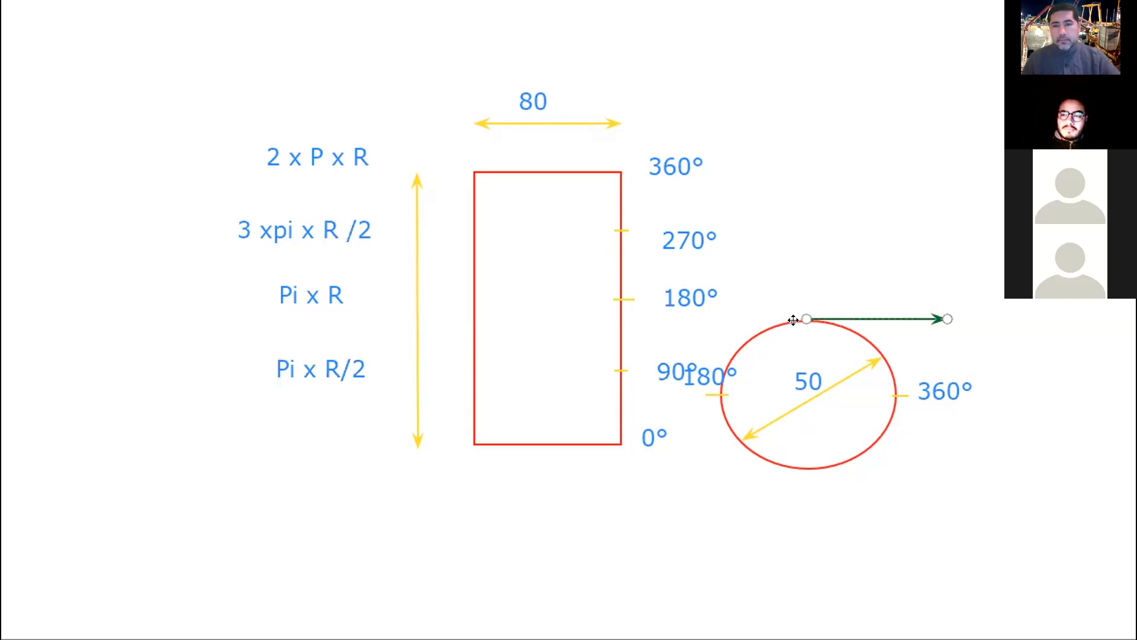
click(809, 288)
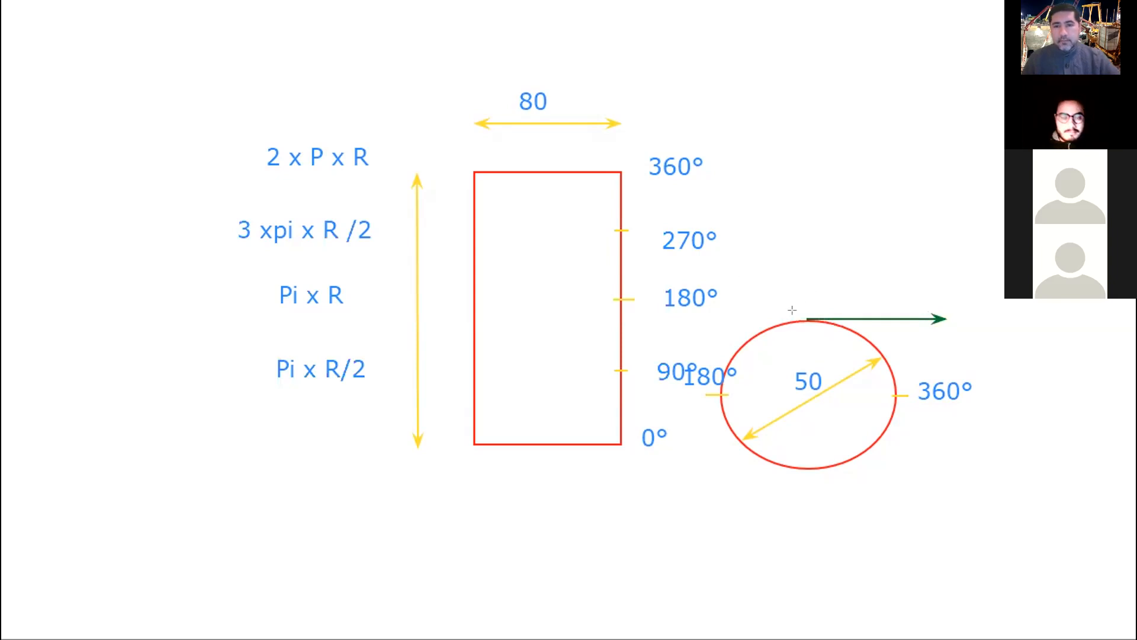
drag(793, 310, 791, 185)
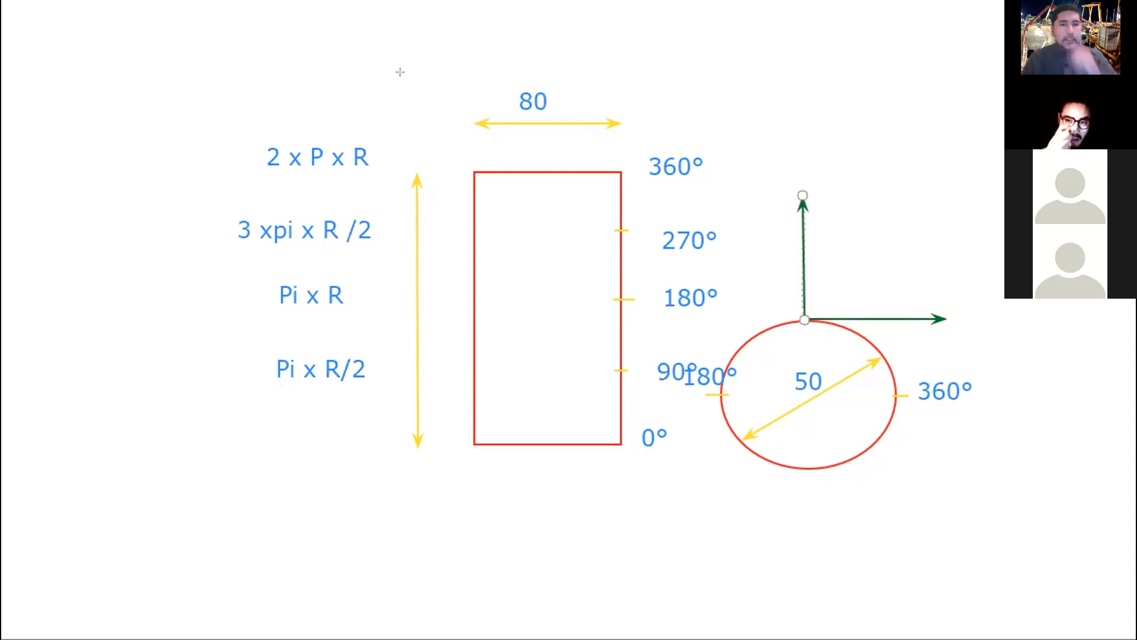
click(778, 173)
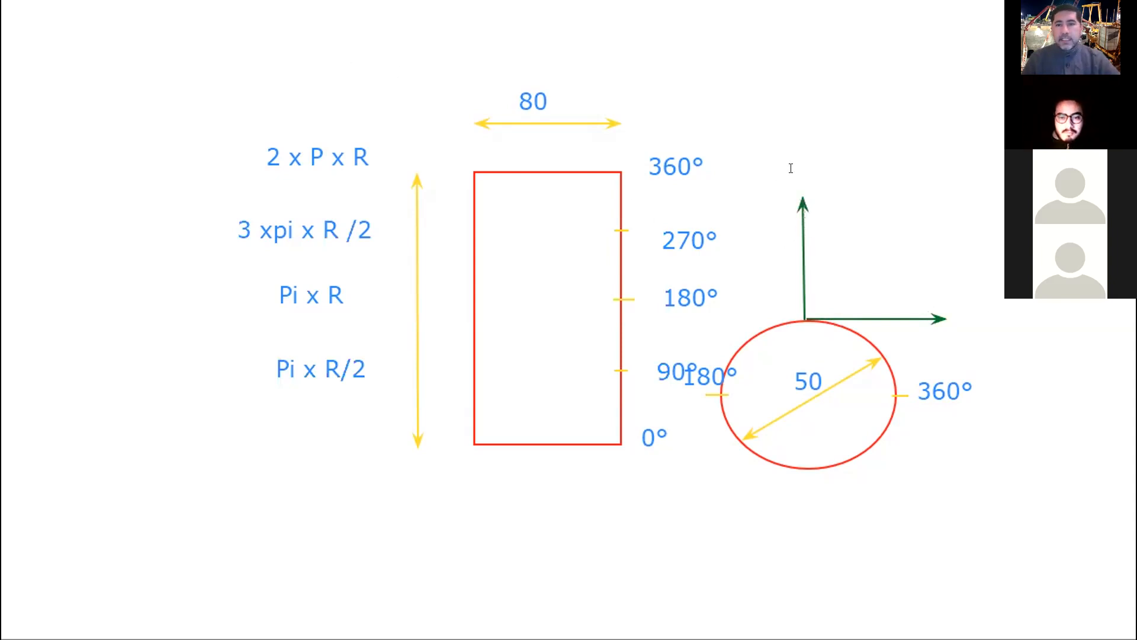
Label the circle's vertical axis Z and its horizontal axis Y.
click(832, 179)
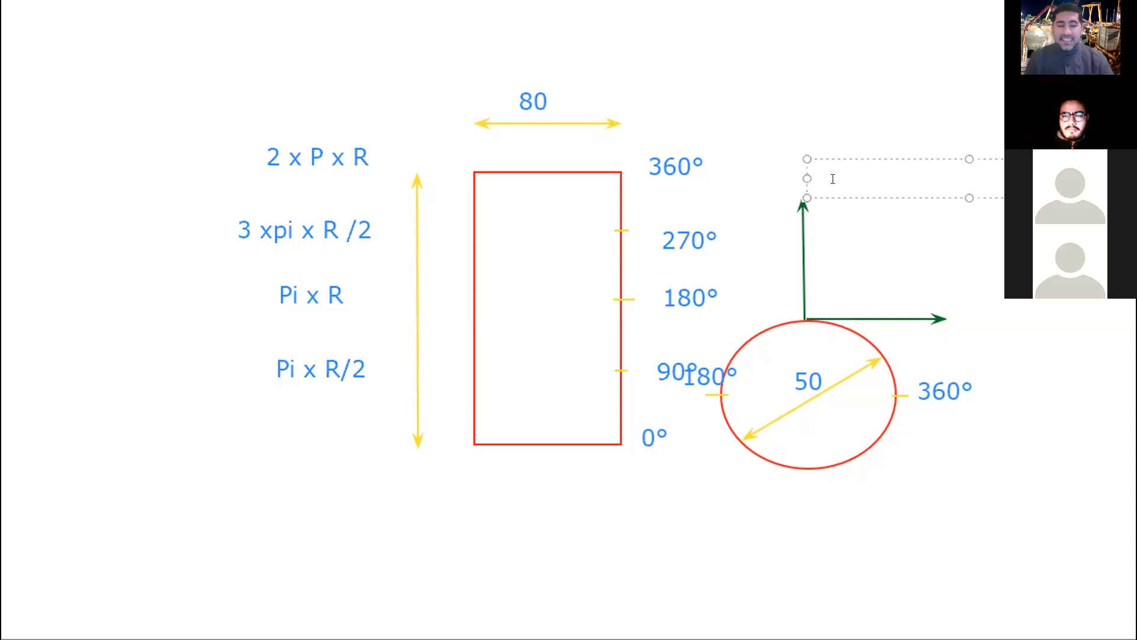
text(Z)
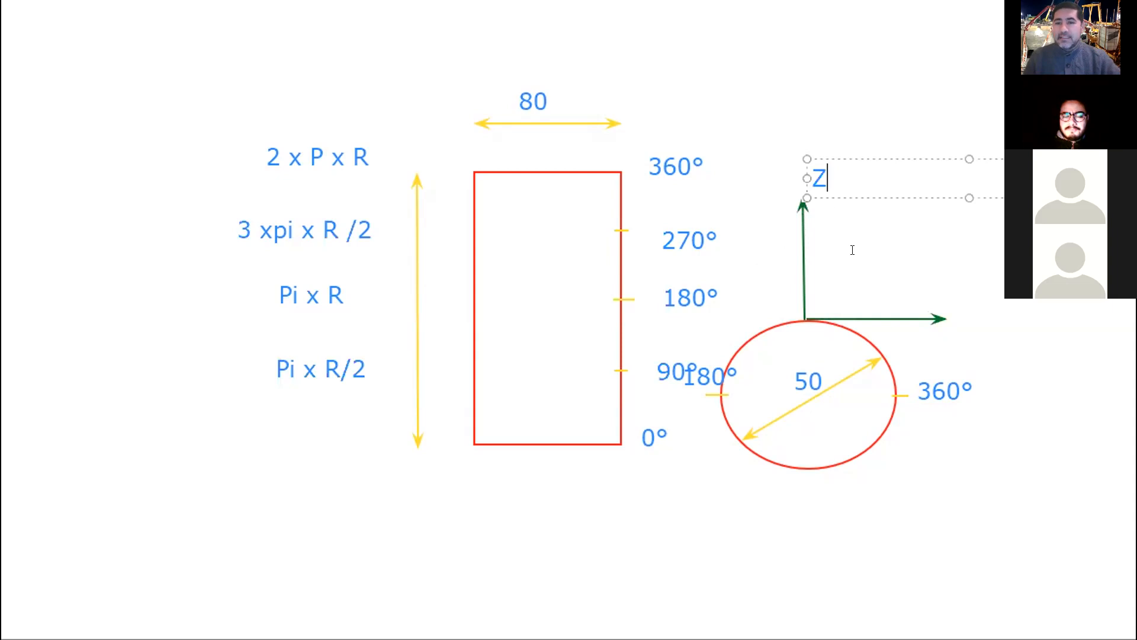
click(922, 302)
text(X)
key(BackSpace)
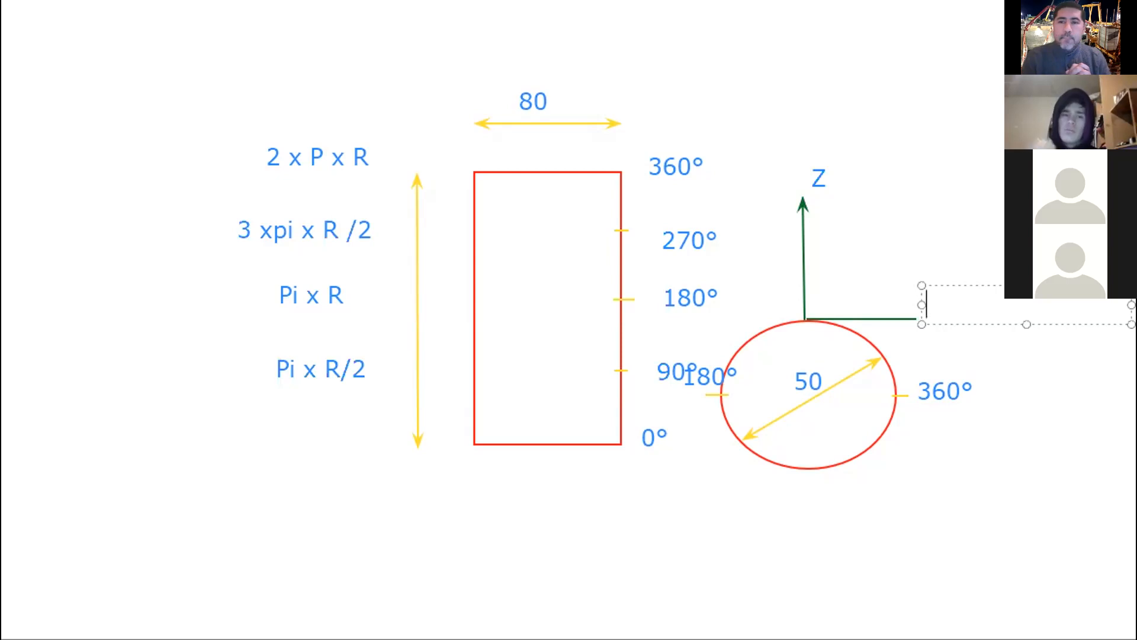
text(Y)
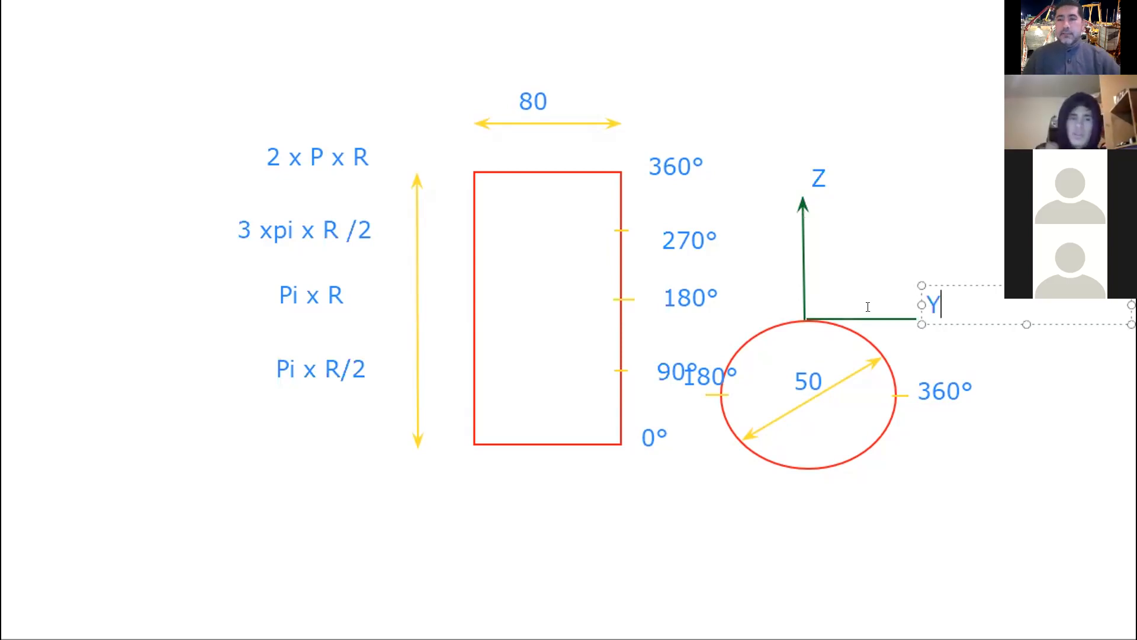
click(453, 453)
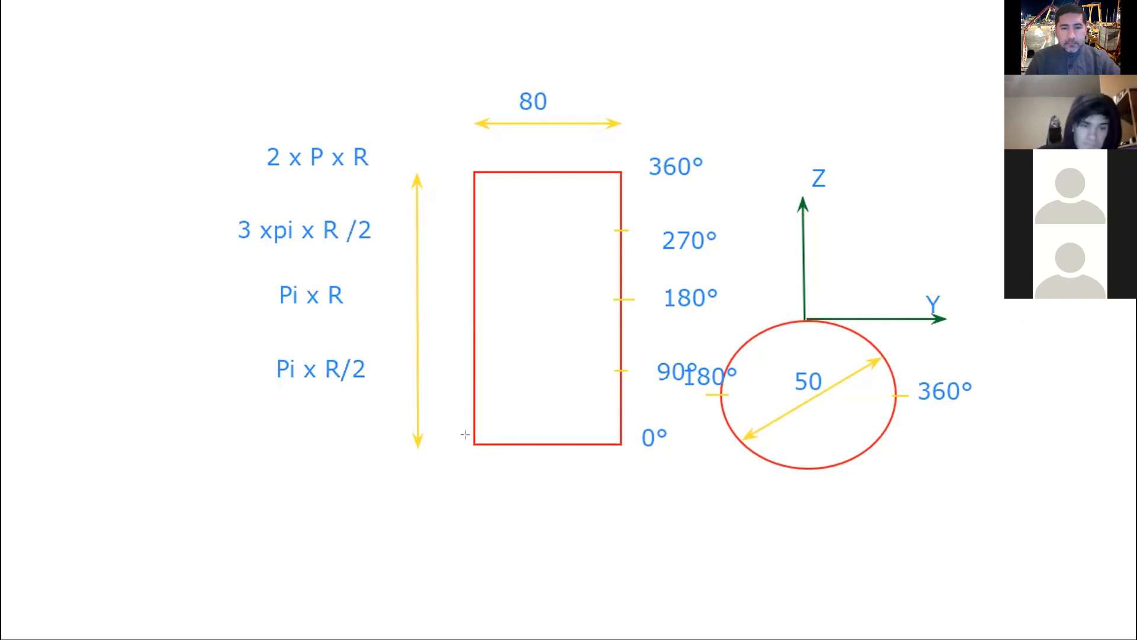
Draw horizontal and vertical axis arrows from the red rectangle's lower-left corner, along its bottom and left edges.
drag(465, 434, 697, 434)
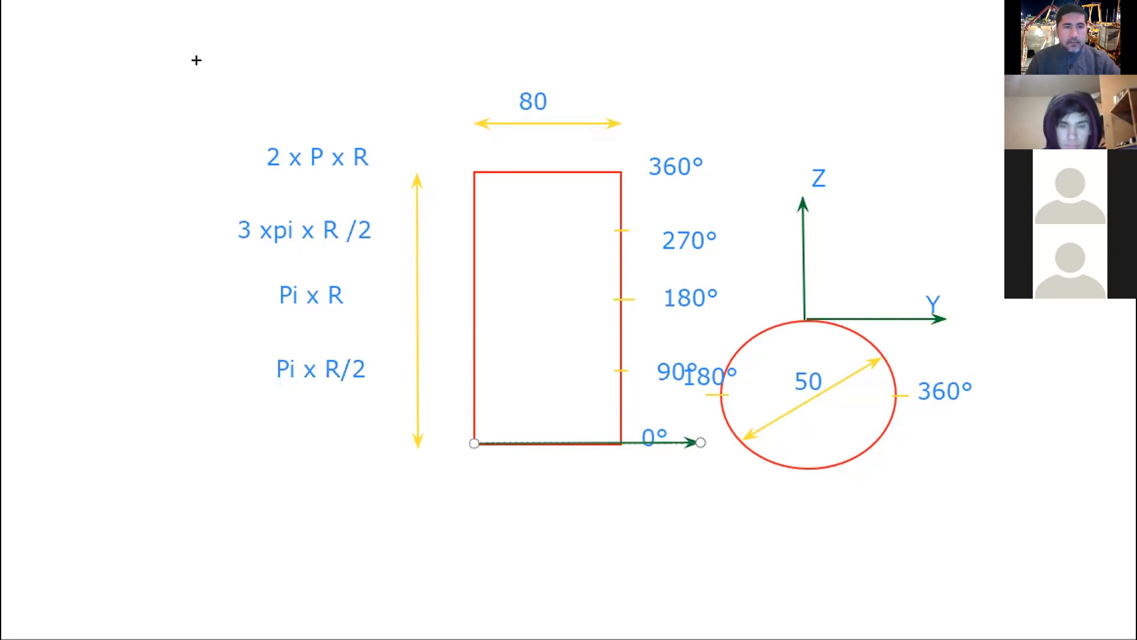
click(467, 446)
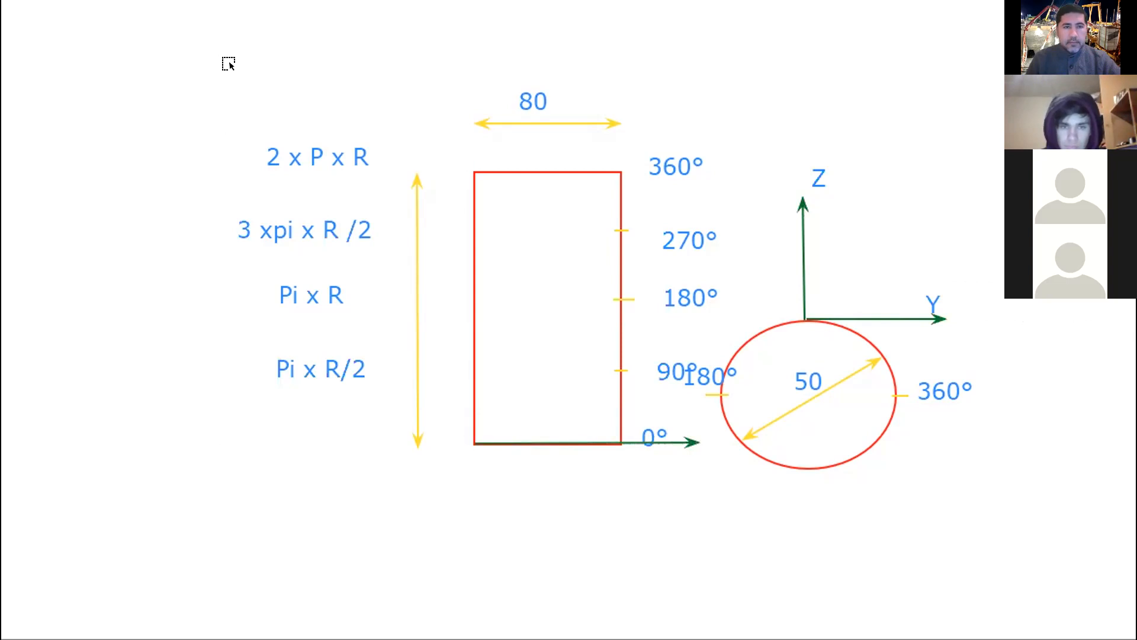
drag(474, 448, 472, 410)
drag(454, 356, 464, 136)
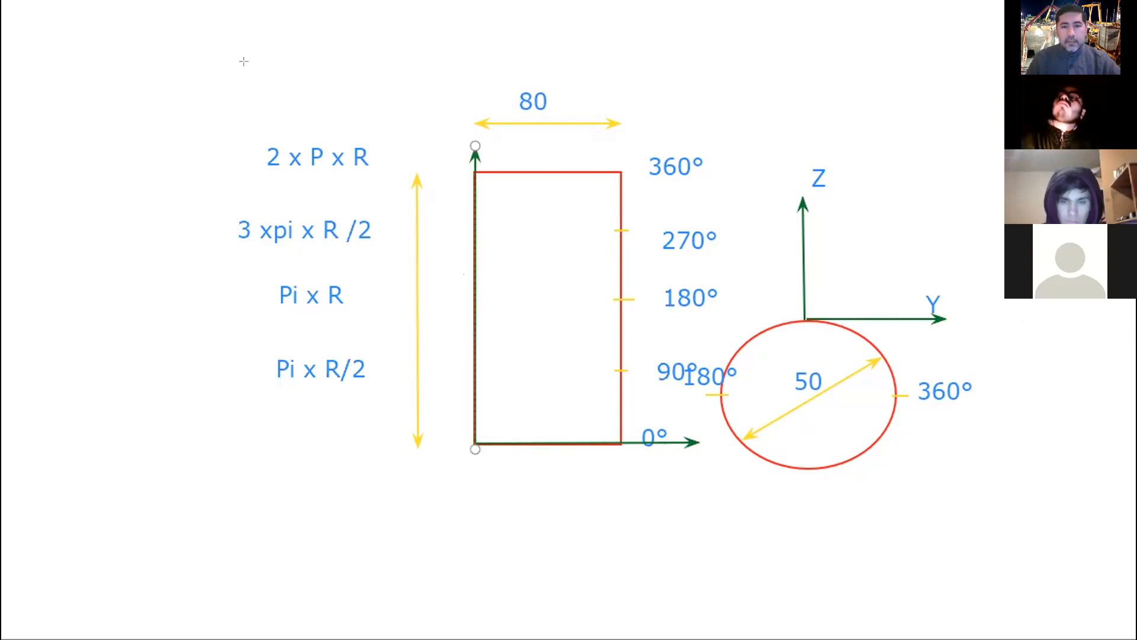
Label the rectangle's horizontal axis X and its vertical axis Y.
click(698, 463)
drag(697, 463, 673, 474)
text(X)
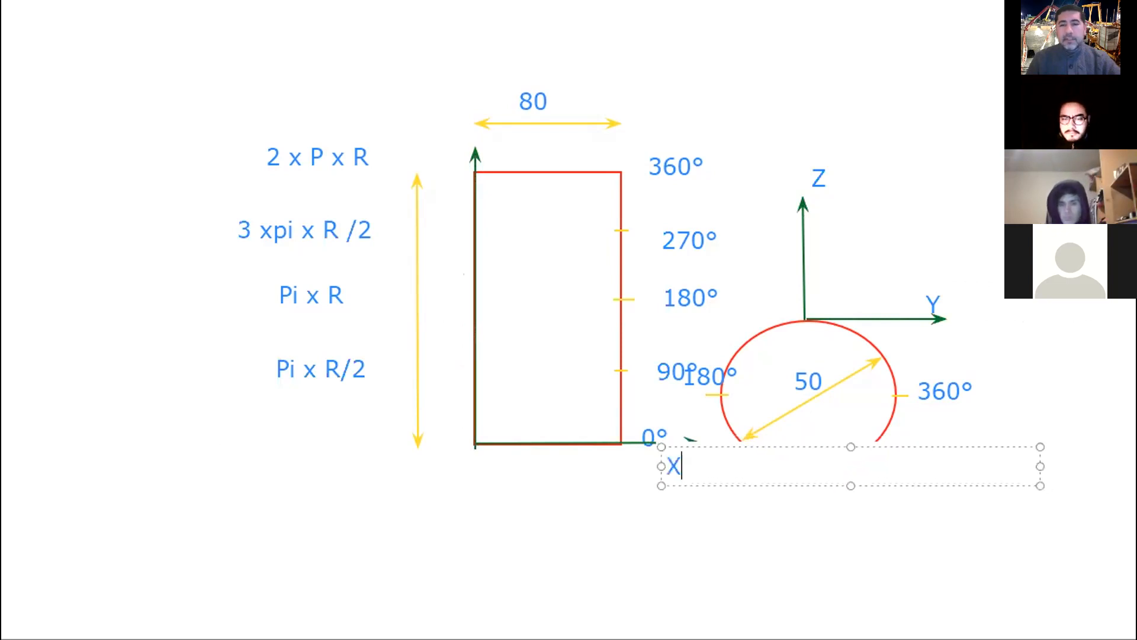
click(437, 124)
click(454, 125)
text(Y)
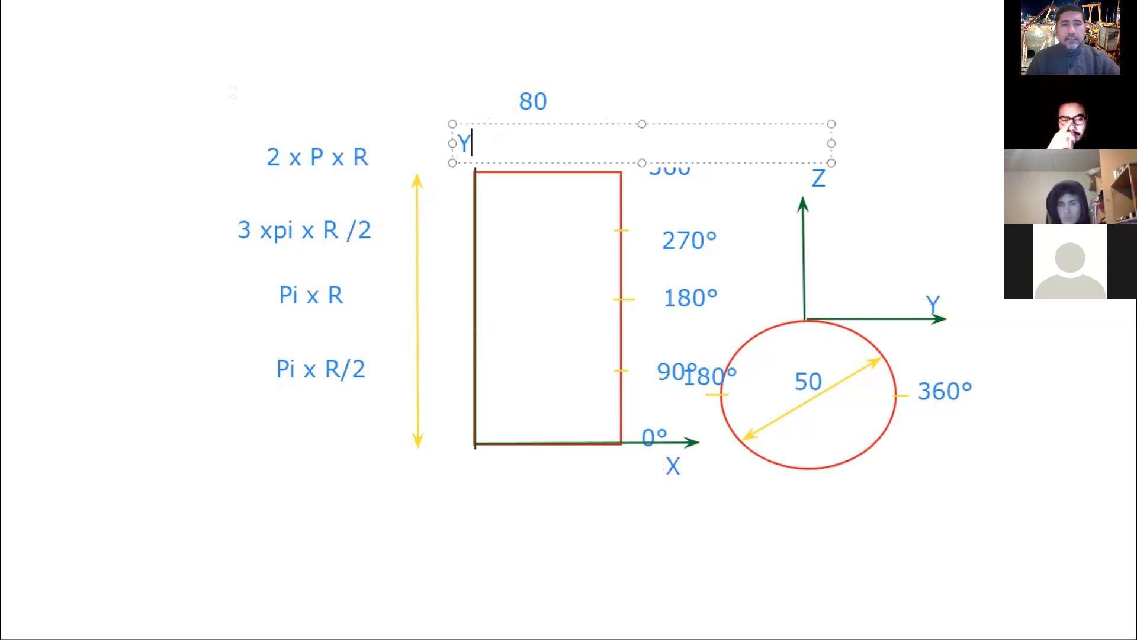
click(233, 92)
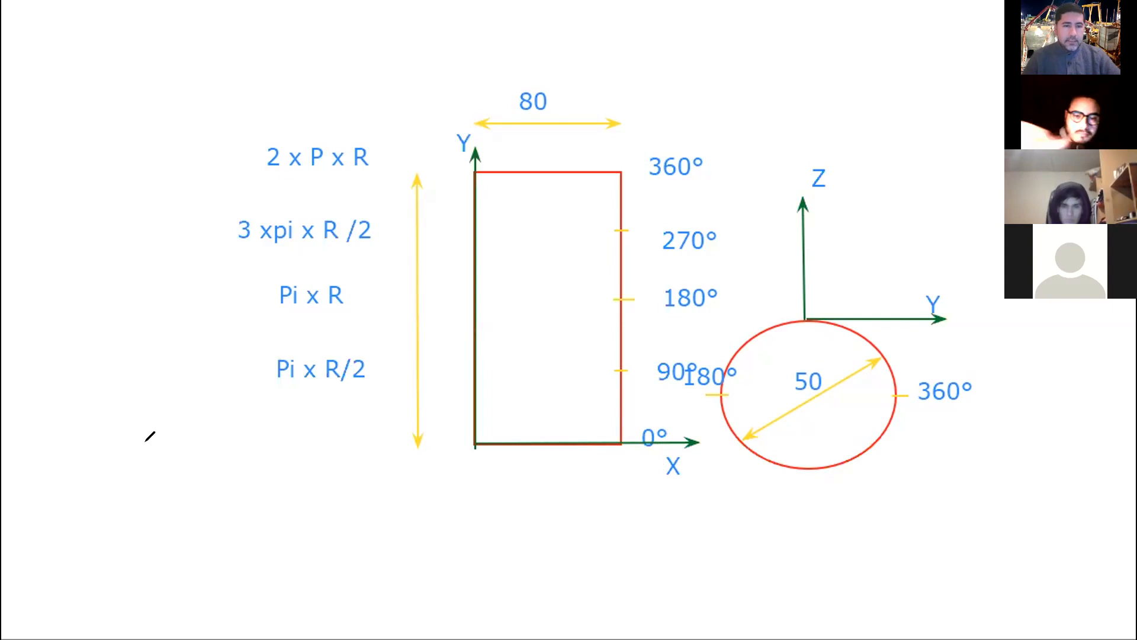
Sketch a freehand cylinder in the empty area to the left of the arc length formulas.
mouse_move(157, 415)
mouse_down()
mouse_move(157, 468)
mouse_move(201, 439)
mouse_move(174, 382)
mouse_move(158, 415)
mouse_move(149, 384)
mouse_move(80, 369)
mouse_up()
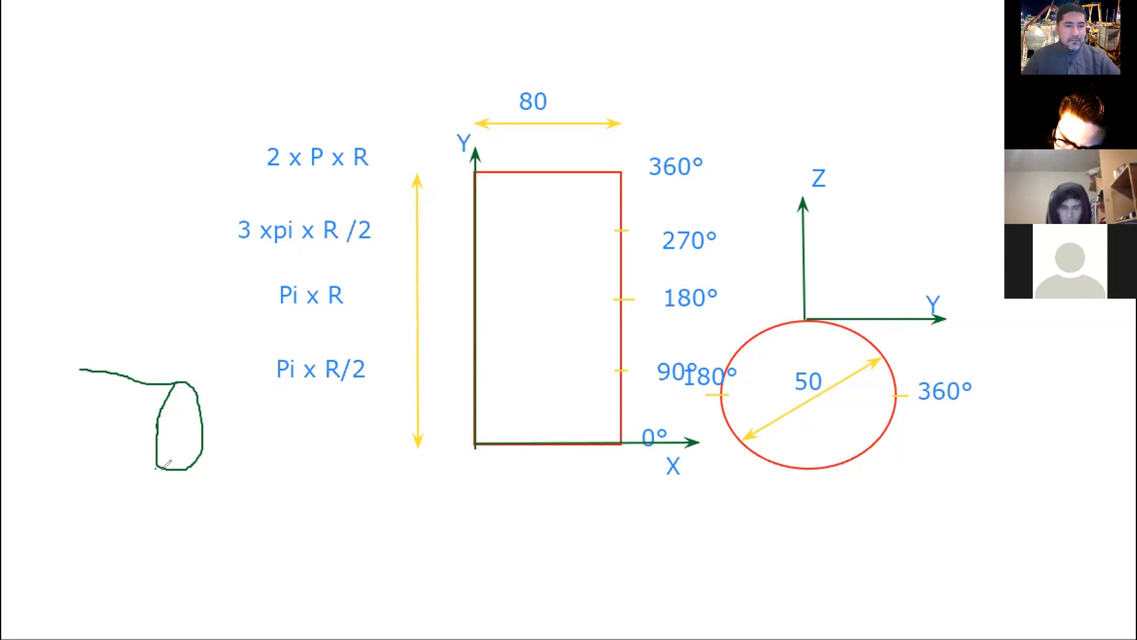
mouse_move(164, 472)
mouse_down()
mouse_move(103, 458)
mouse_move(45, 424)
mouse_up()
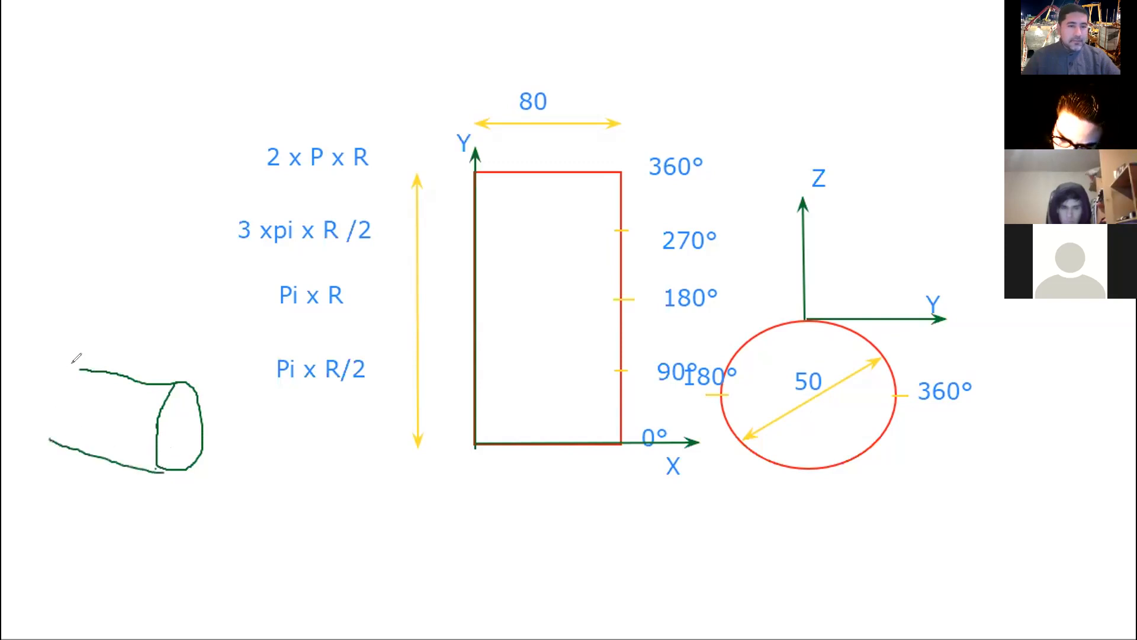
mouse_move(73, 362)
mouse_down()
mouse_move(45, 391)
mouse_move(48, 438)
mouse_up()
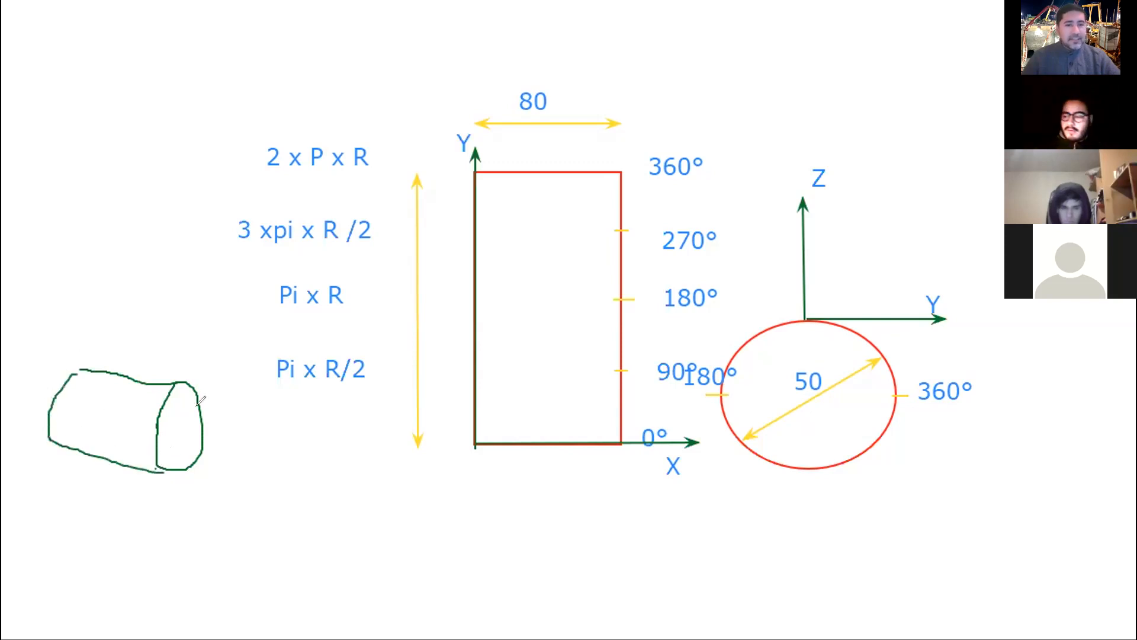
Mark the hole openings with small squares on the cylinder's upper and lower edges and in the rectangle at 0° and 180°.
drag(137, 384, 150, 384)
mouse_move(136, 462)
mouse_down()
mouse_move(143, 475)
mouse_move(135, 465)
mouse_up()
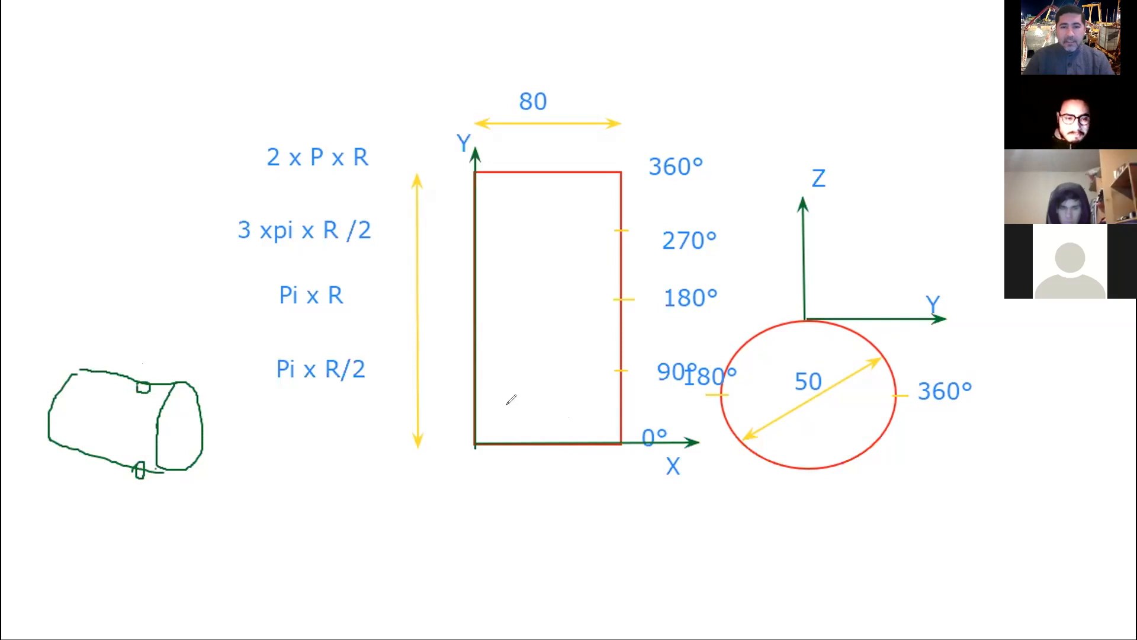
mouse_move(501, 429)
mouse_down()
mouse_move(500, 454)
mouse_move(513, 430)
mouse_move(500, 437)
mouse_up()
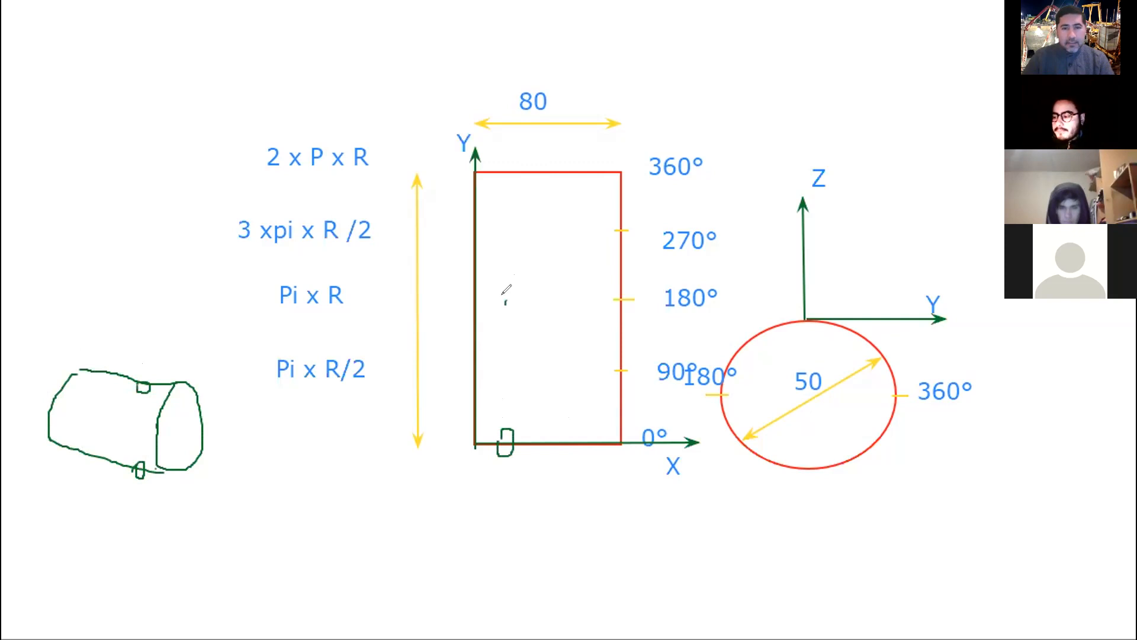
drag(513, 296, 519, 295)
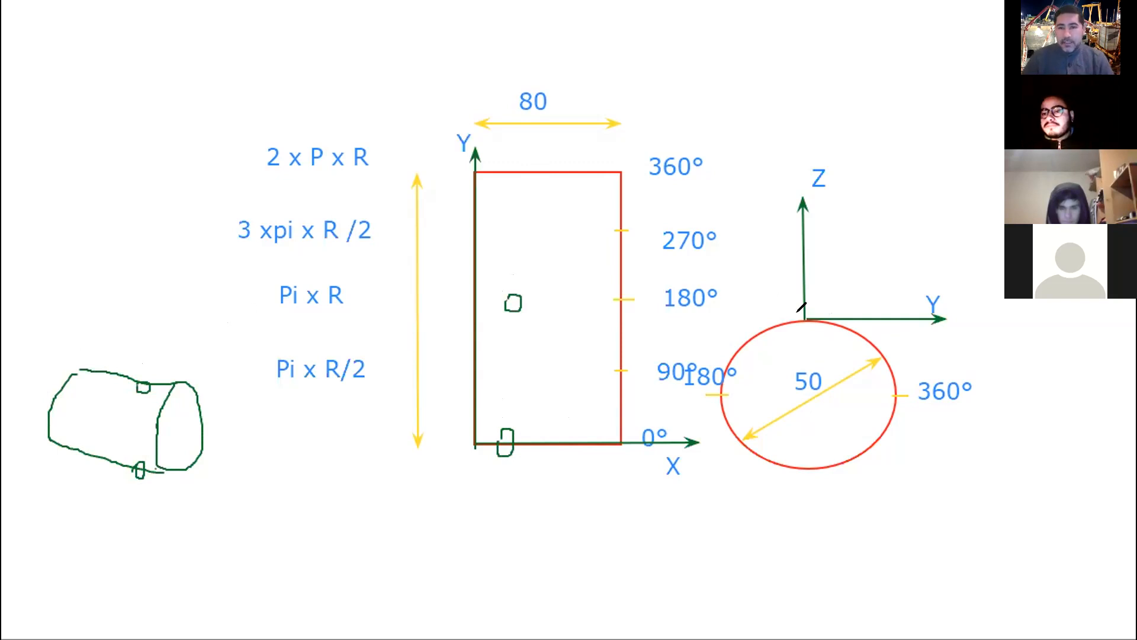
drag(798, 323, 801, 364)
drag(810, 323, 801, 366)
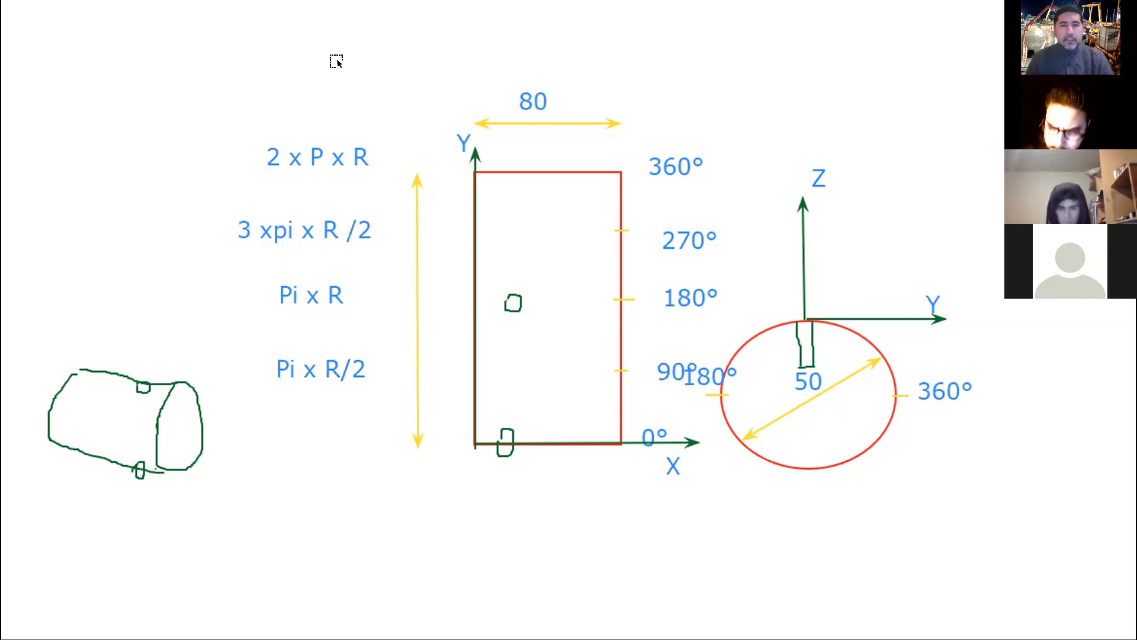
click(806, 336)
click(795, 336)
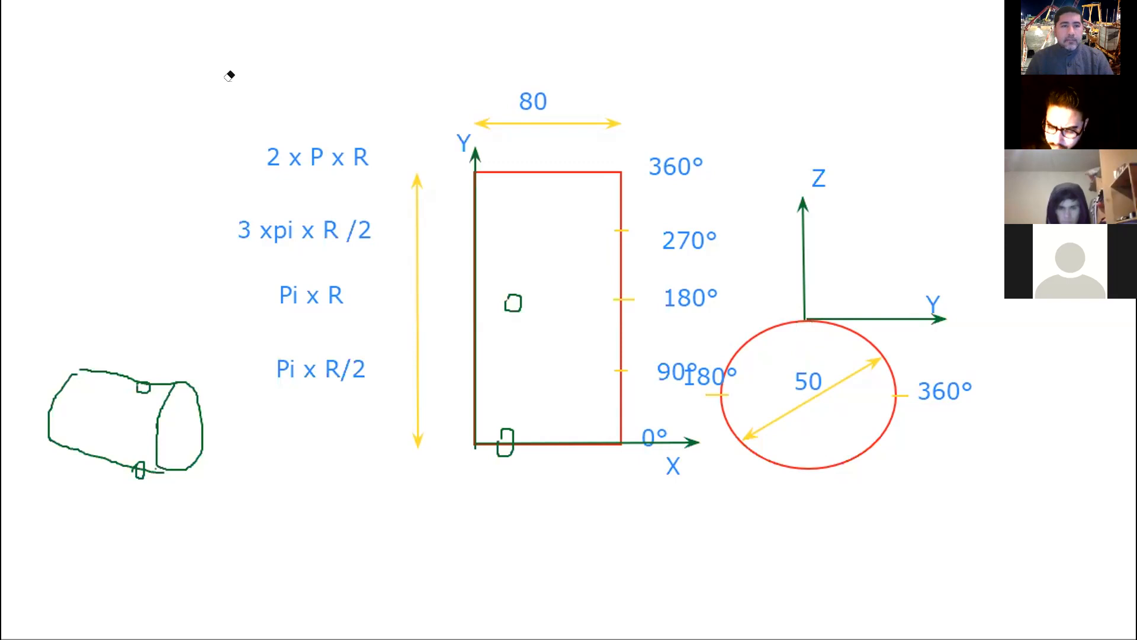
Draw a small green rectangle inside the circle at its 360° mark and frame the 2 x P x R formula with another rectangle.
drag(895, 384, 848, 379)
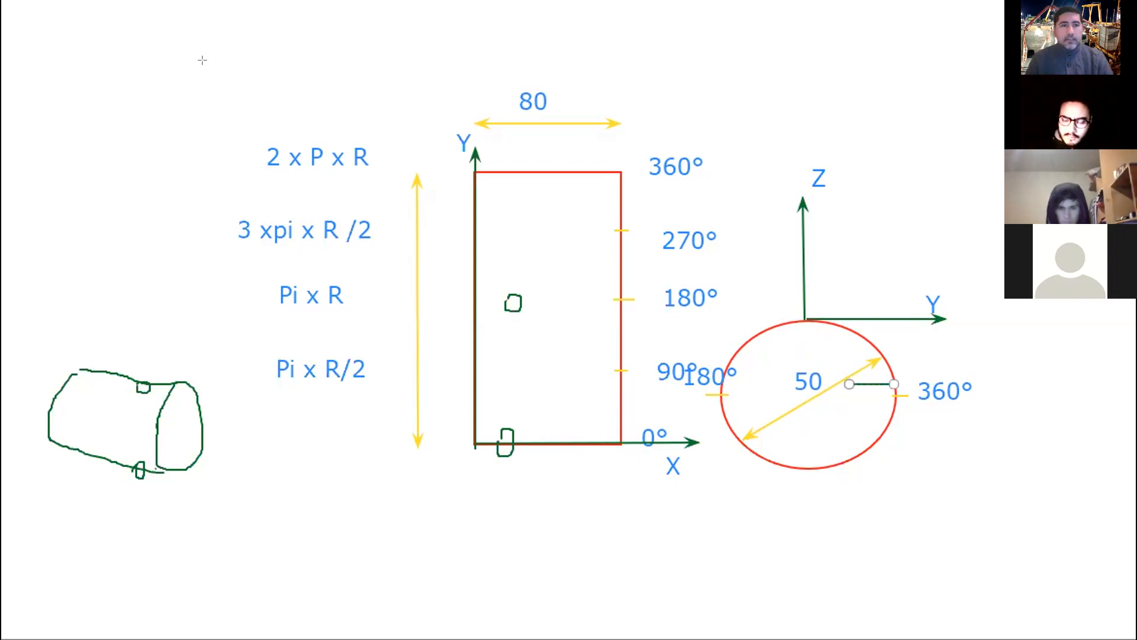
click(212, 87)
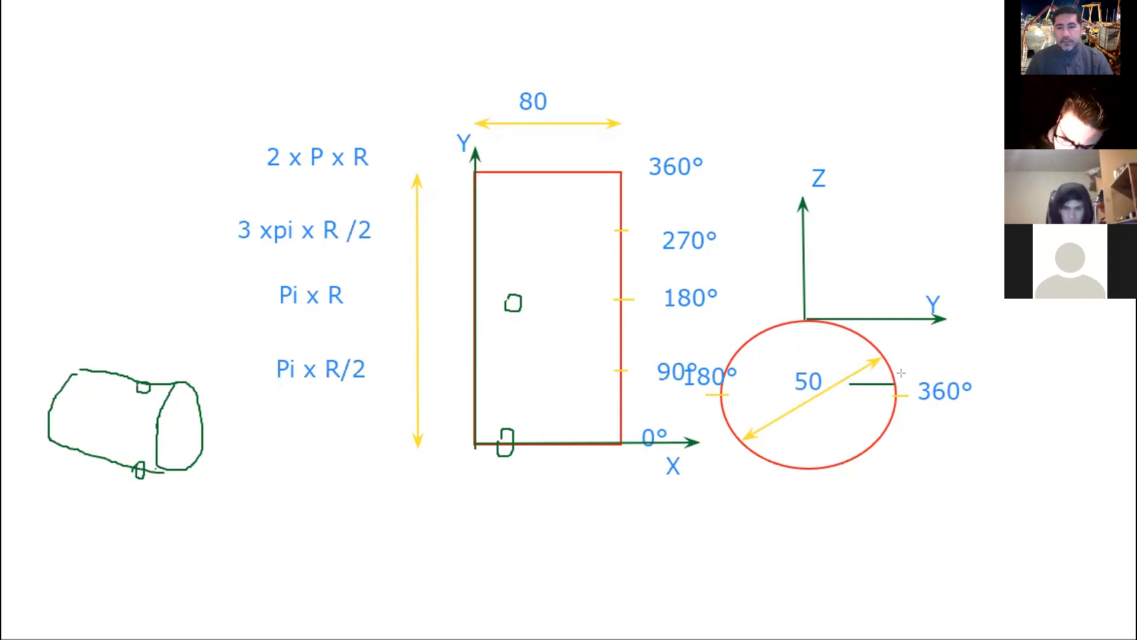
drag(894, 382, 833, 398)
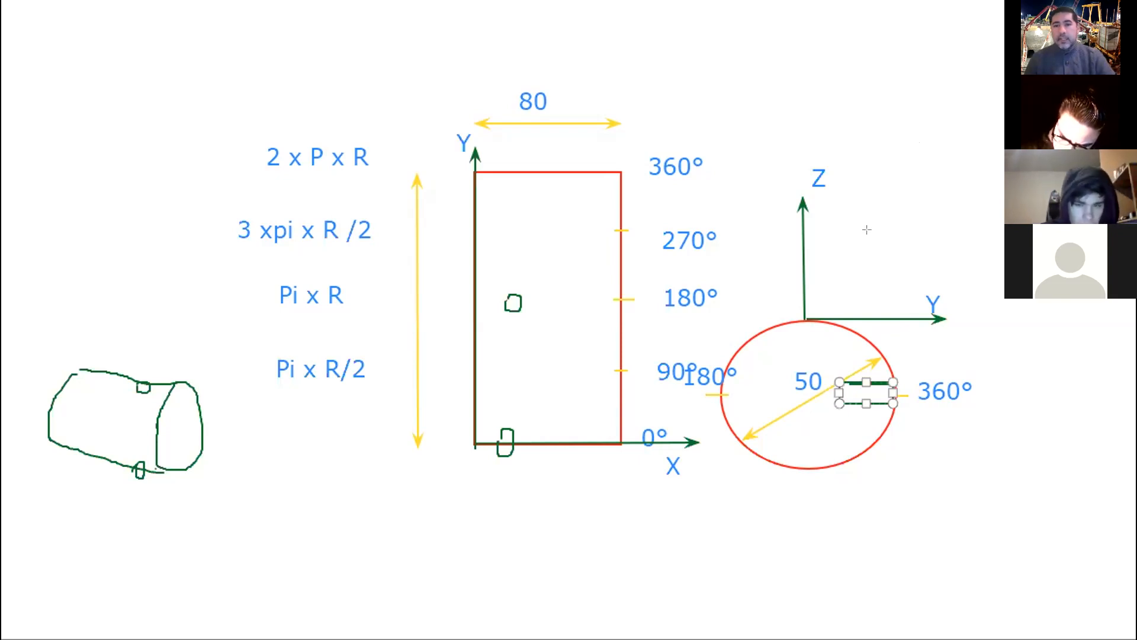
click(839, 244)
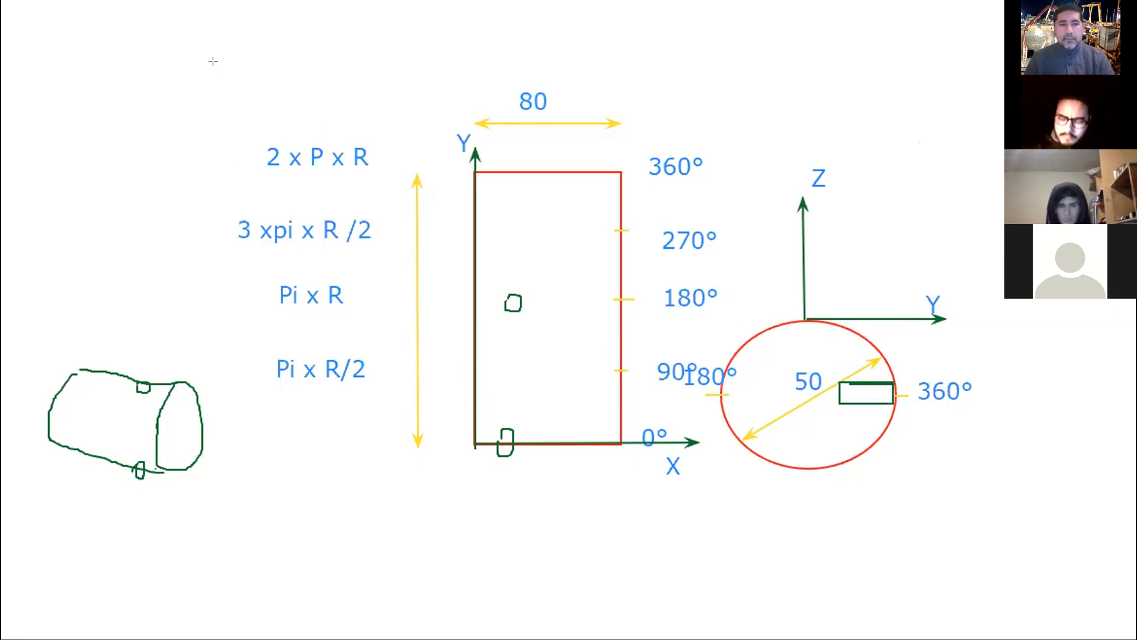
drag(245, 131, 393, 178)
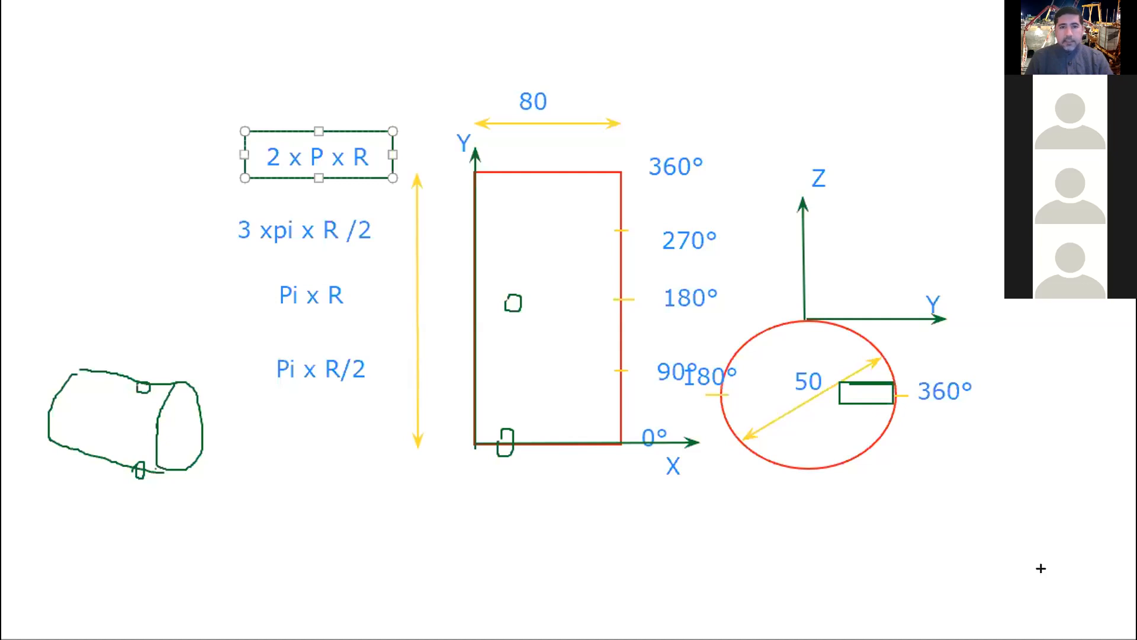
Switch to the Clase 1.PDF drawing in Adobe Acrobat and examine the cylinder's length dimension.
key(alt+Tab)
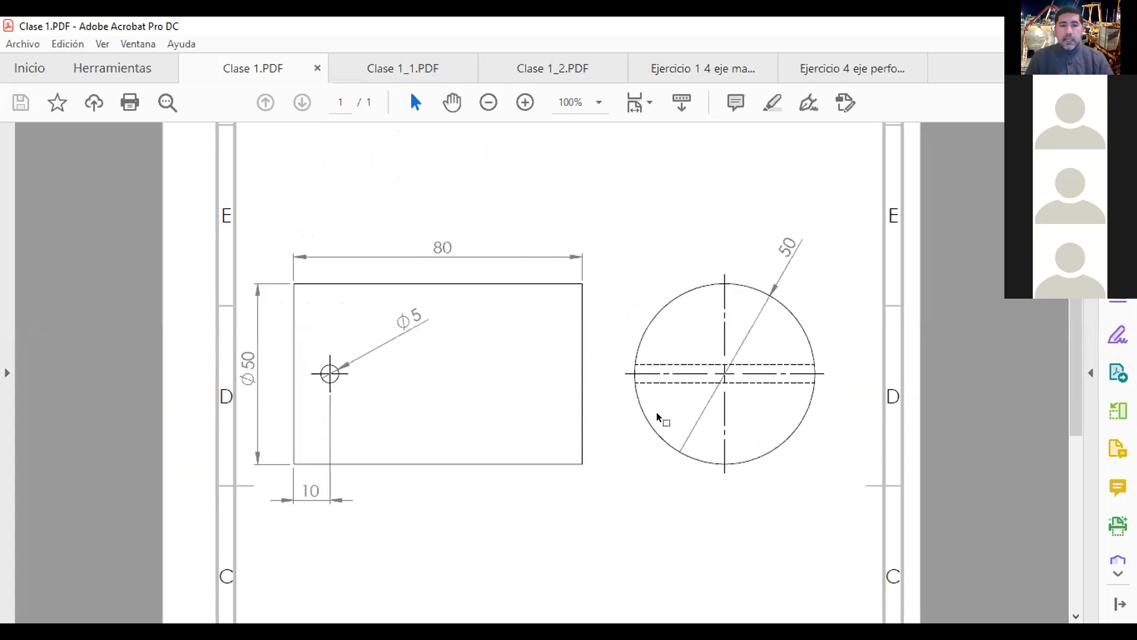
drag(425, 237, 468, 241)
click(437, 247)
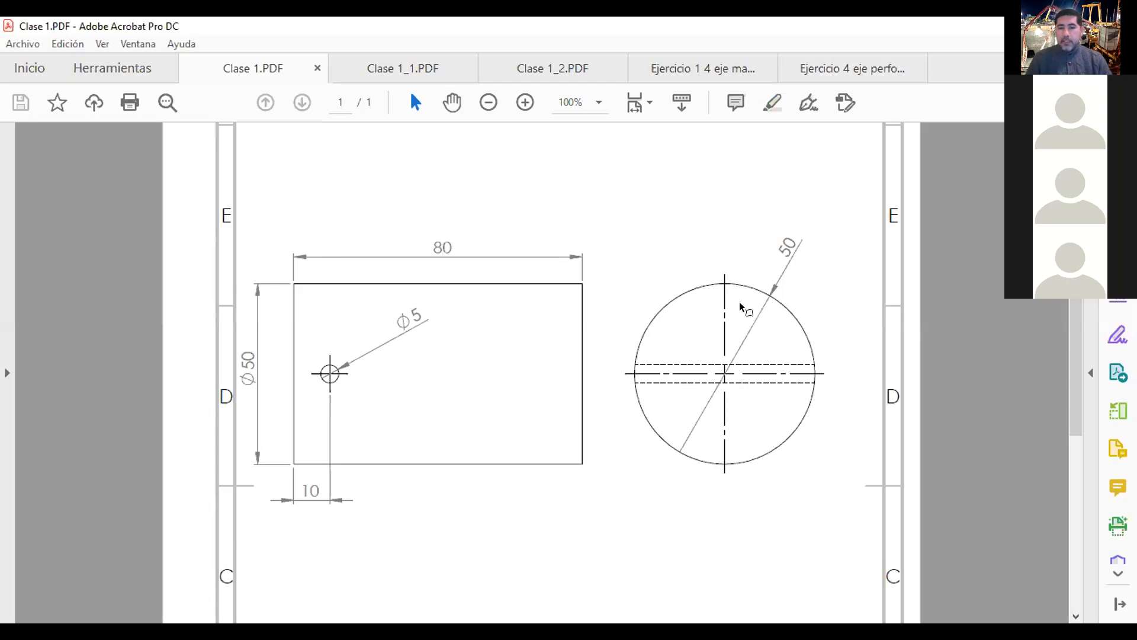
Switch back to the whiteboard and draw freehand loops around the red circle and the 80 dimension.
key(alt+Tab)
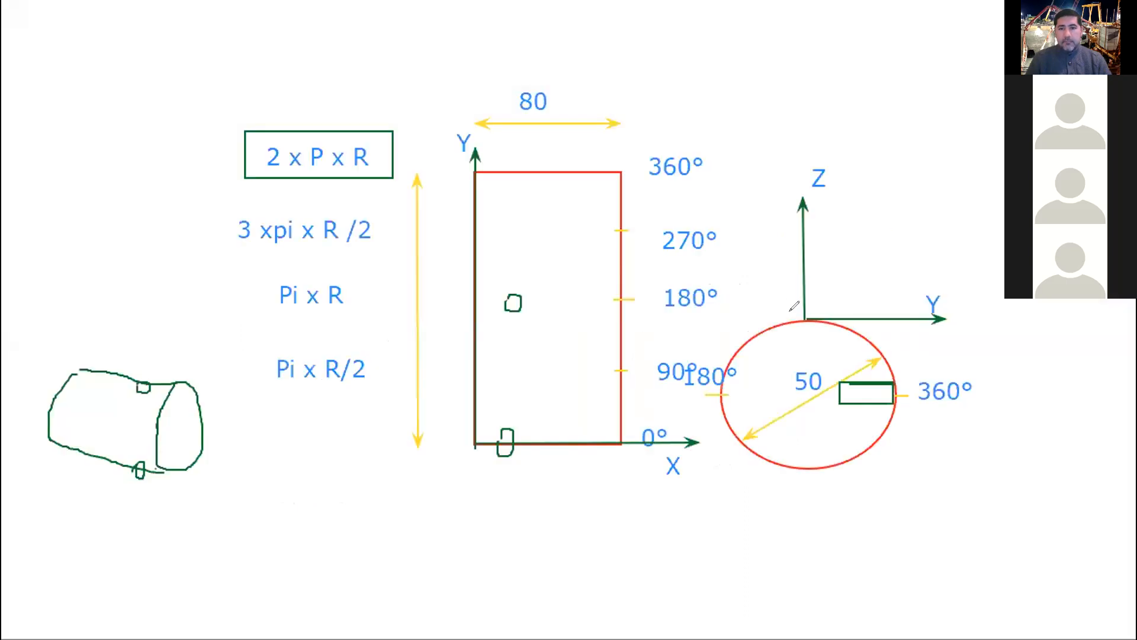
mouse_move(788, 295)
mouse_down()
mouse_move(685, 404)
mouse_move(866, 477)
mouse_move(898, 323)
mouse_move(786, 295)
mouse_up()
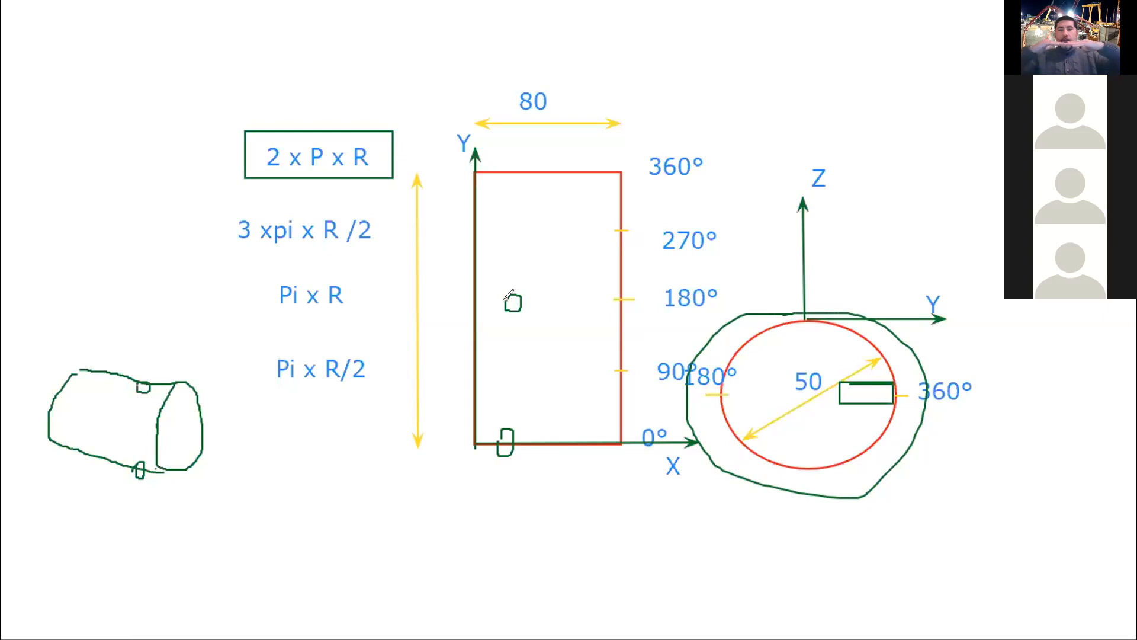
mouse_move(519, 75)
mouse_down()
mouse_move(504, 113)
mouse_move(563, 80)
mouse_move(522, 74)
mouse_up()
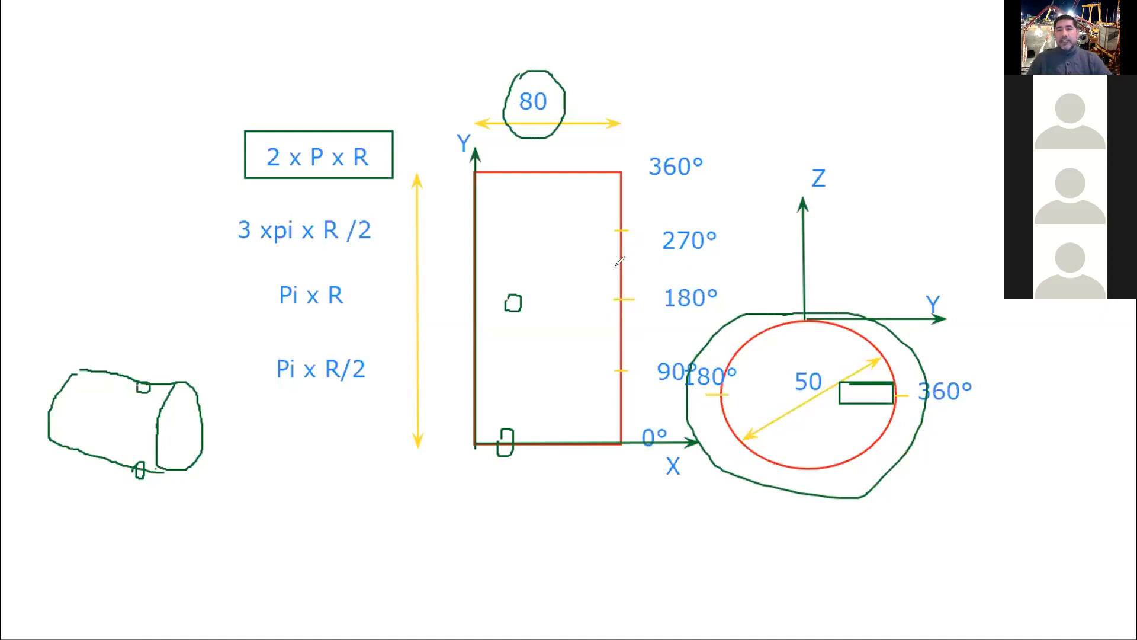
Draw freehand green loops around the Pi x R, Pi x R/2 and 3 xpi x R /2 formulas.
mouse_move(280, 261)
mouse_down()
mouse_move(242, 295)
mouse_move(370, 294)
mouse_move(335, 237)
mouse_move(274, 244)
mouse_up()
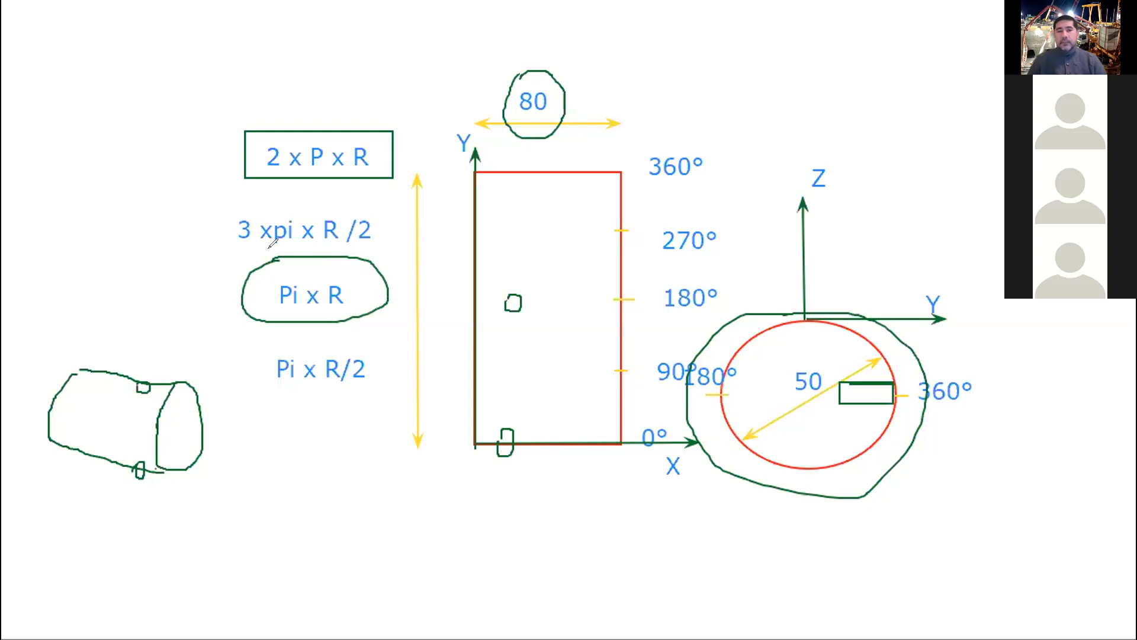
mouse_move(279, 346)
mouse_down()
mouse_move(255, 349)
mouse_move(384, 387)
mouse_move(293, 312)
mouse_move(273, 324)
mouse_up()
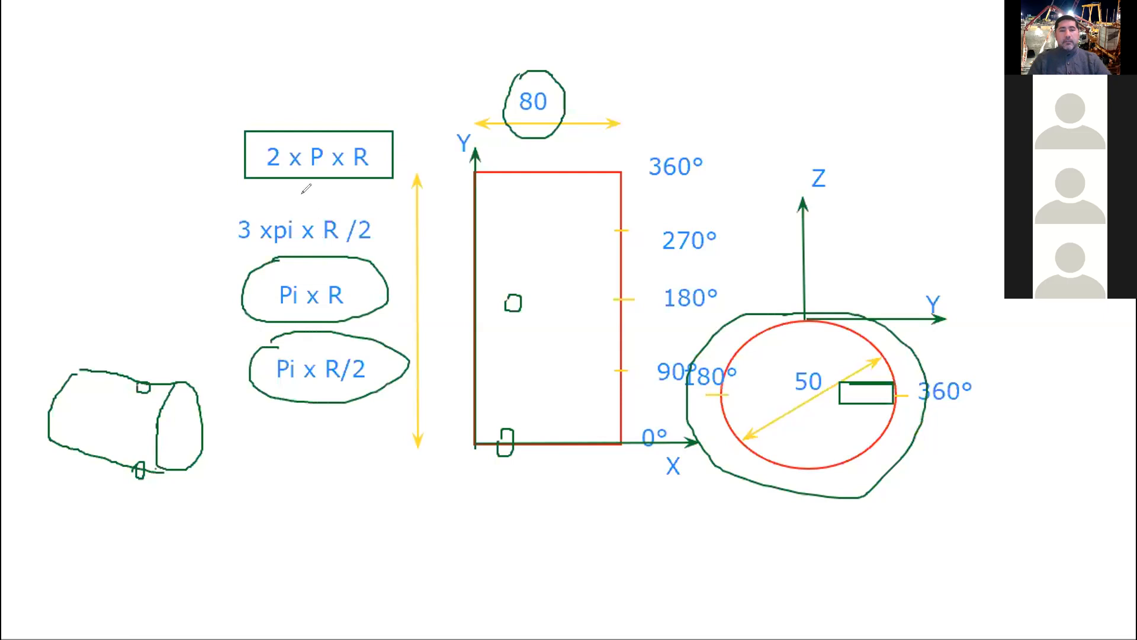
mouse_move(227, 214)
mouse_down()
mouse_move(236, 251)
mouse_move(408, 216)
mouse_move(255, 192)
mouse_move(206, 212)
mouse_up()
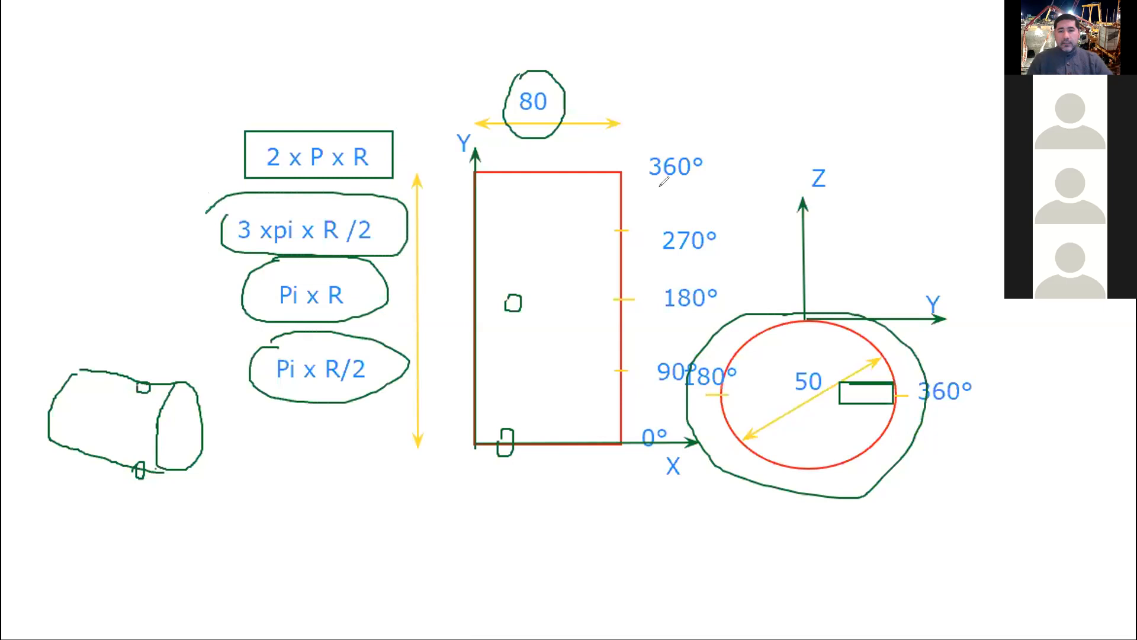
Extend the Z axis down to the circle's centre and draw two vertical green lines upward from its 360° mark, the second one longer.
drag(804, 314, 809, 391)
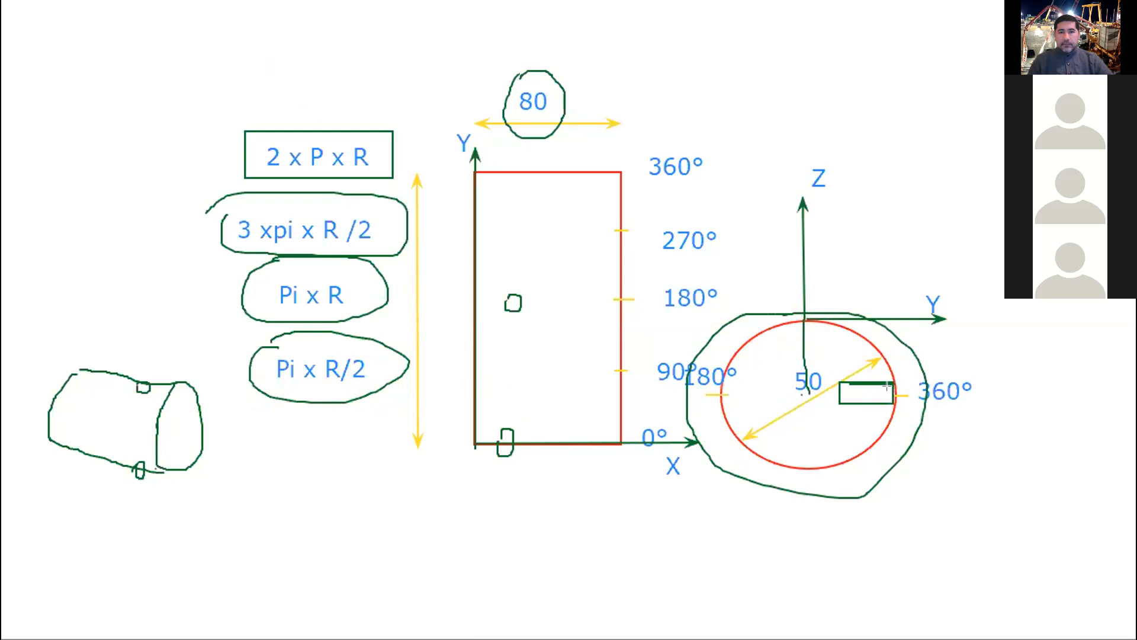
drag(886, 385, 884, 291)
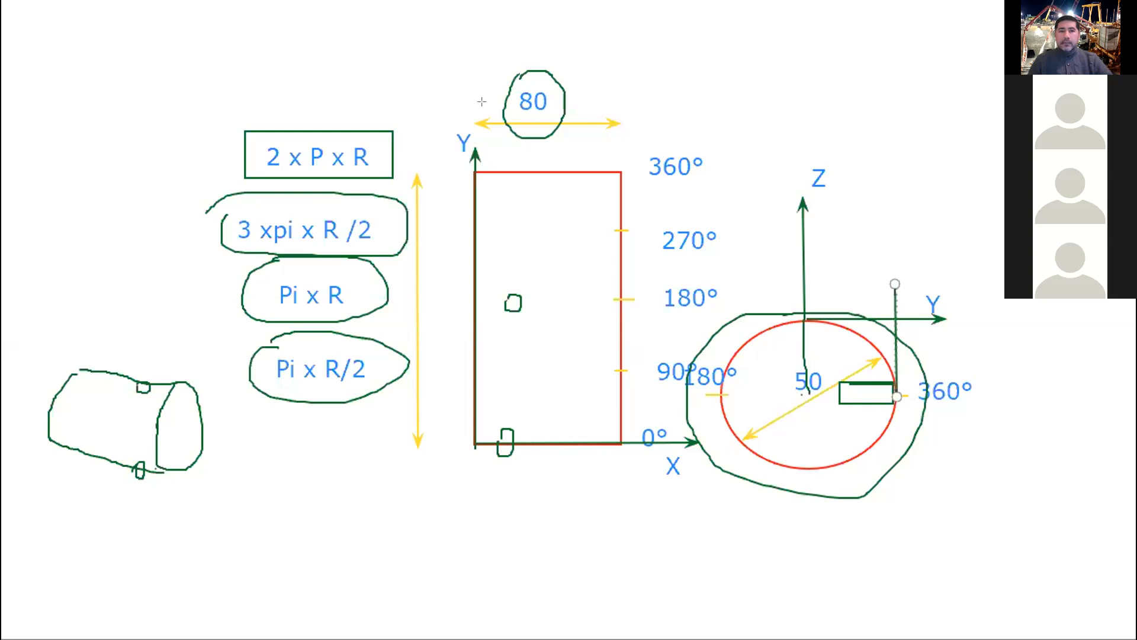
click(895, 291)
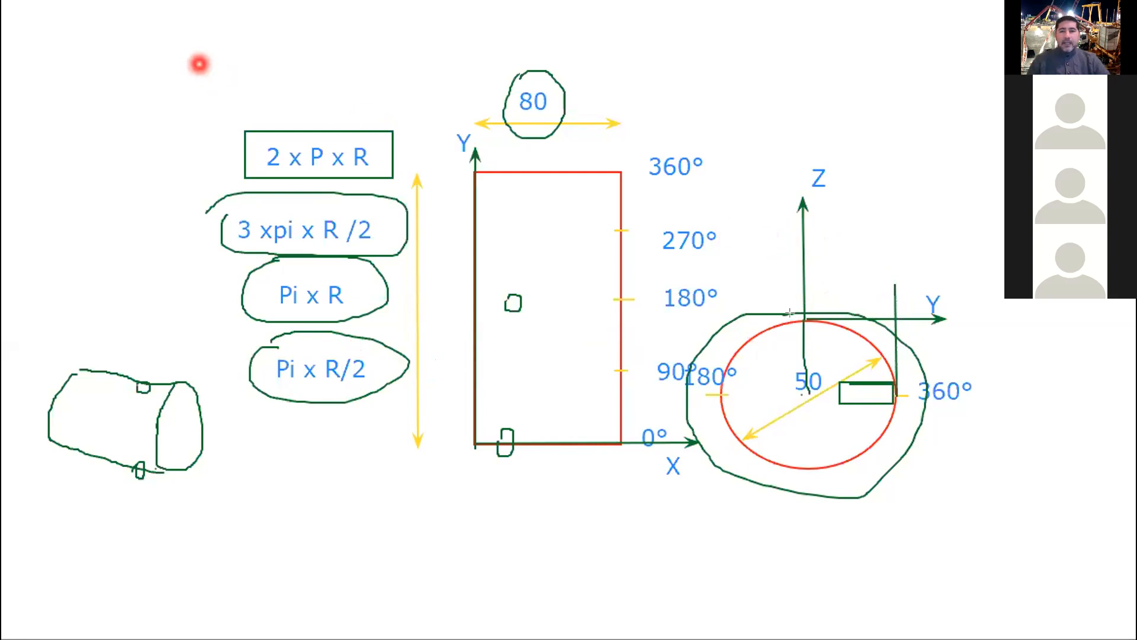
drag(887, 387, 883, 124)
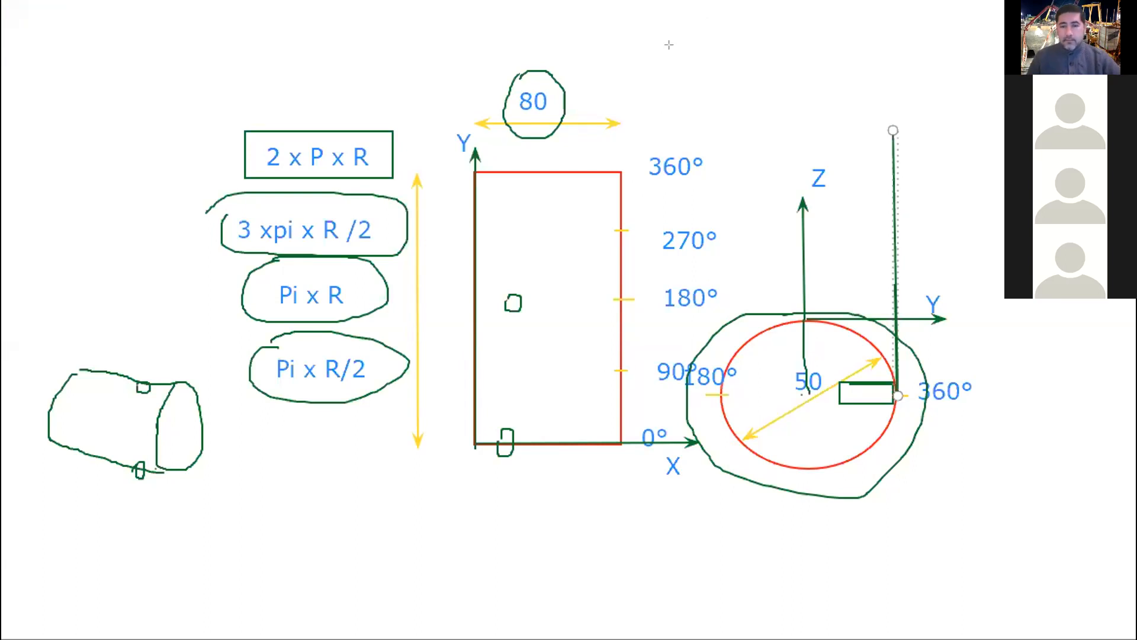
click(670, 606)
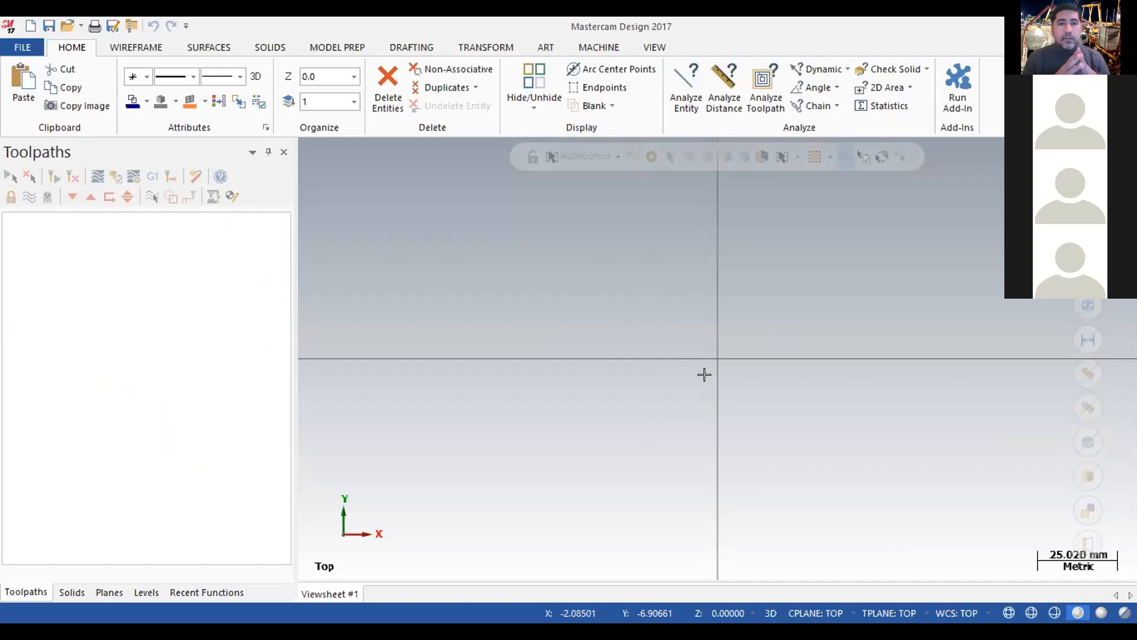
click(126, 49)
click(123, 77)
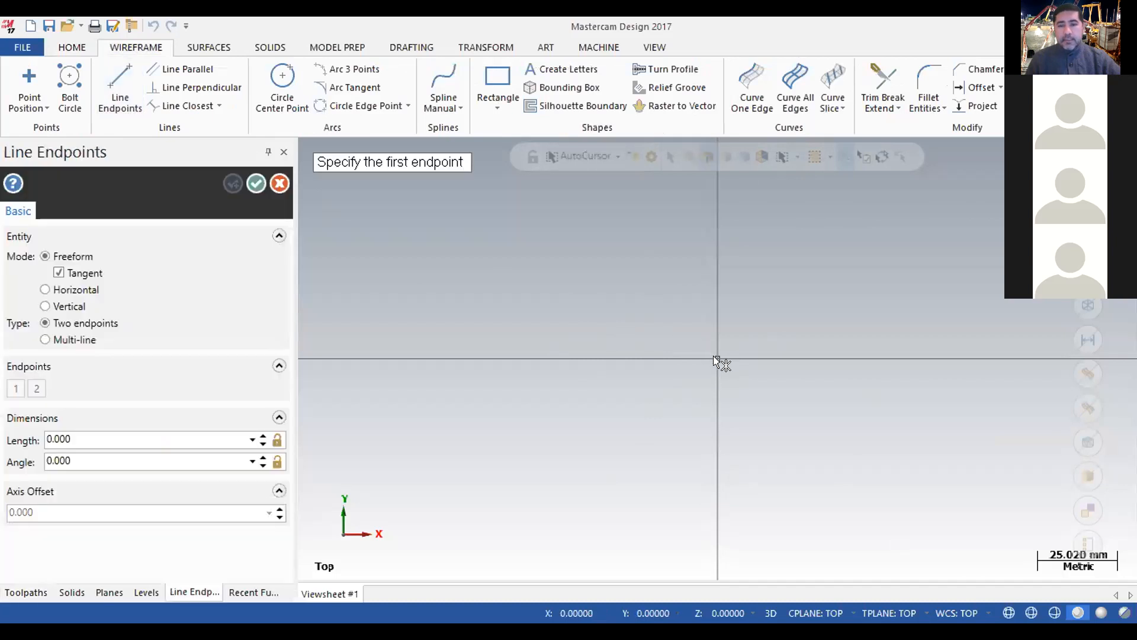
click(714, 356)
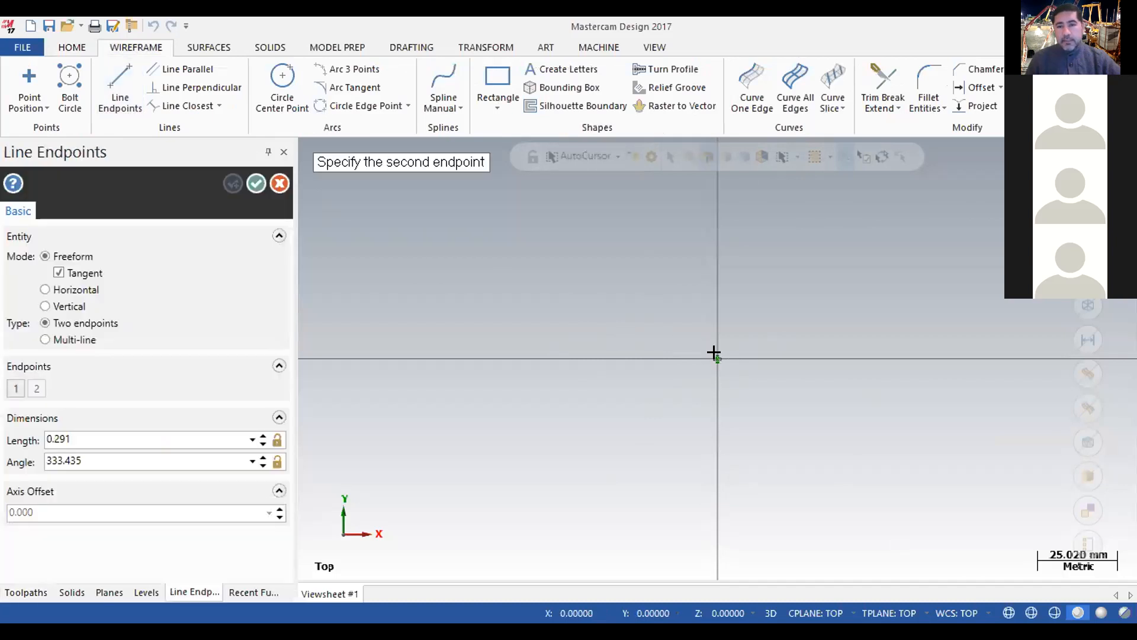
click(923, 355)
key(Escape)
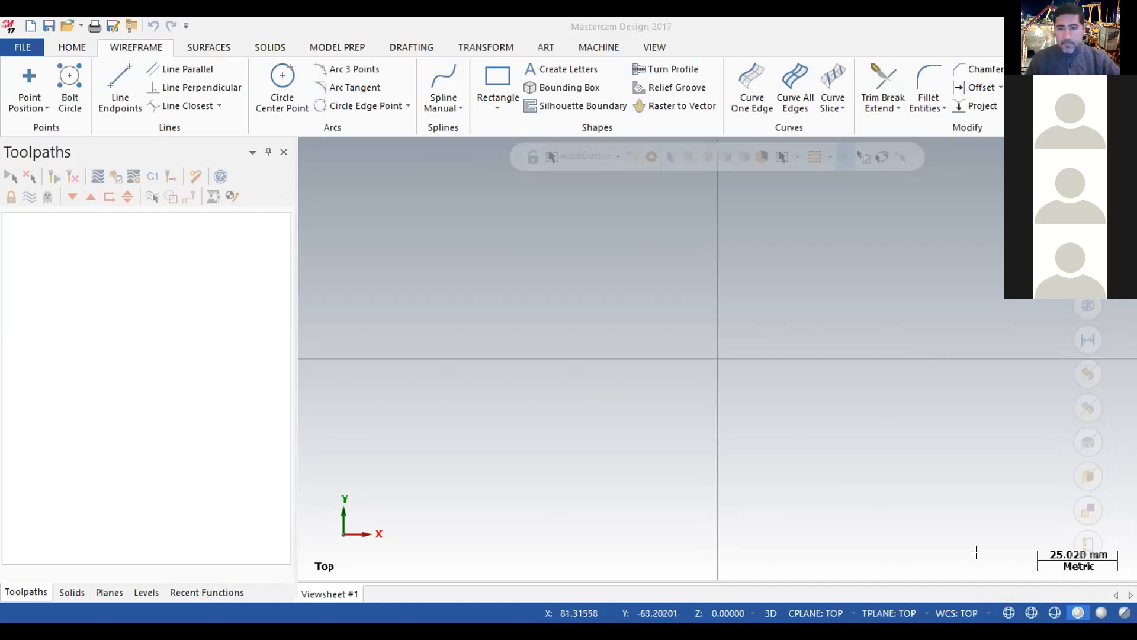
Switch to the Clase 1.PDF drawing in Adobe Acrobat and the whiteboard to review the cylinder's dimensions and its unrolled rectangle.
click(901, 546)
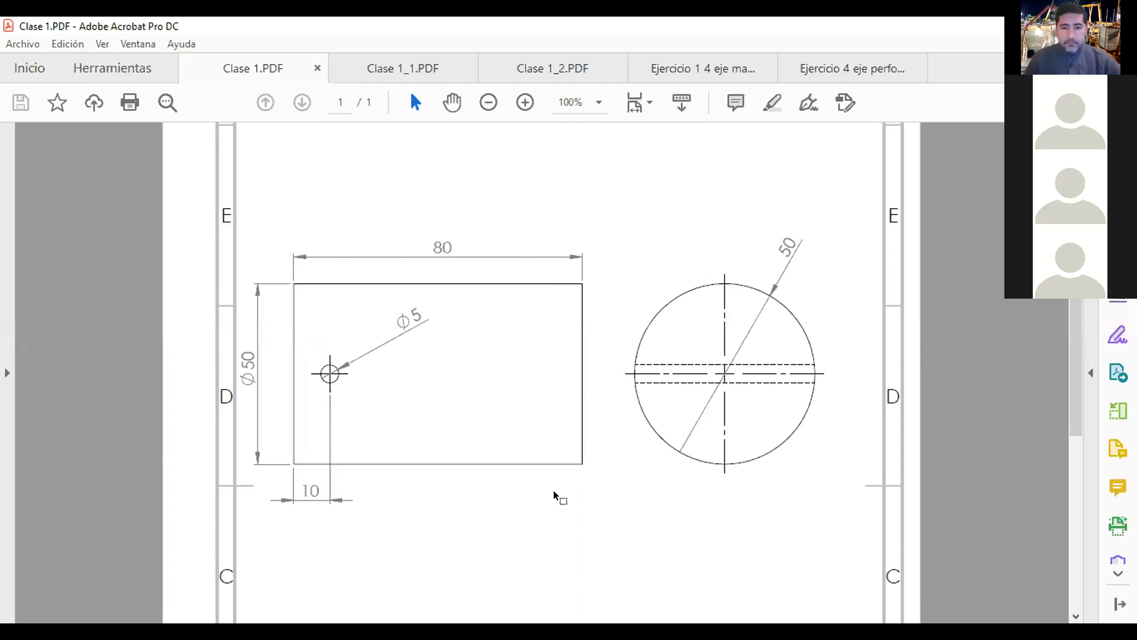
key(alt+Tab)
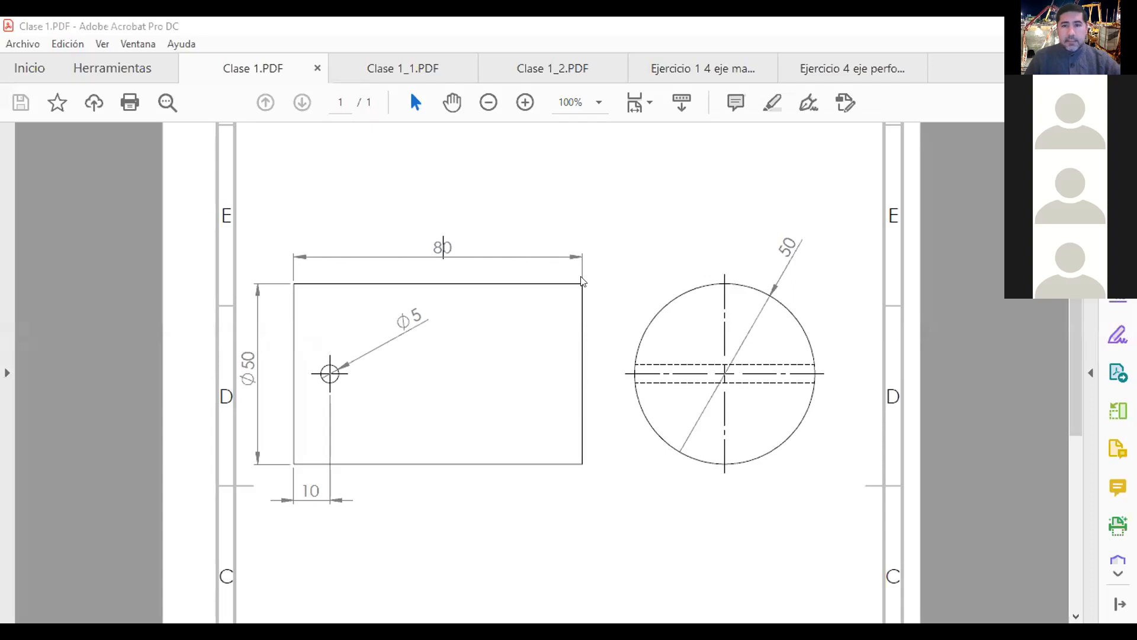
key(alt+Tab)
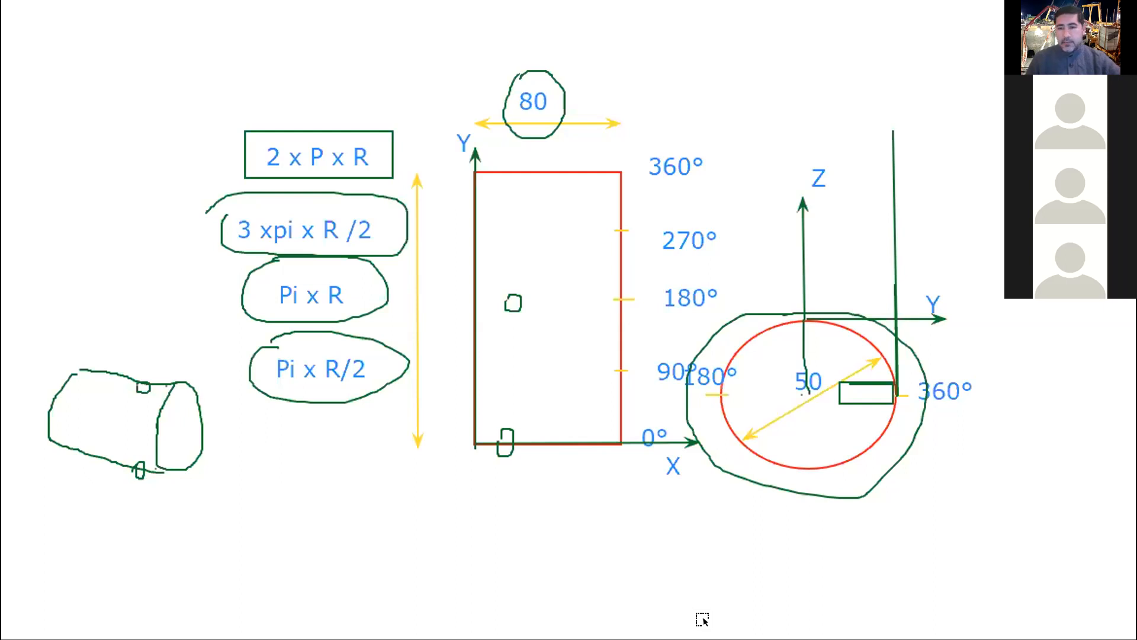
Switch to Mastercam and draw a horizontal line 80 mm long from the origin in the positive X direction.
key(alt+Tab)
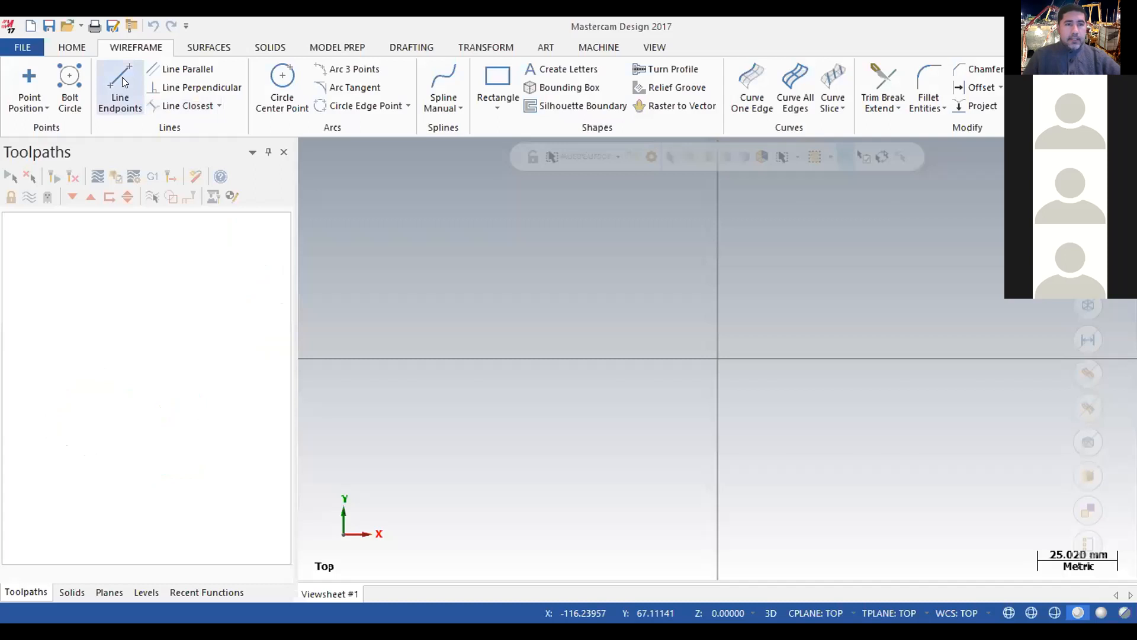
click(718, 358)
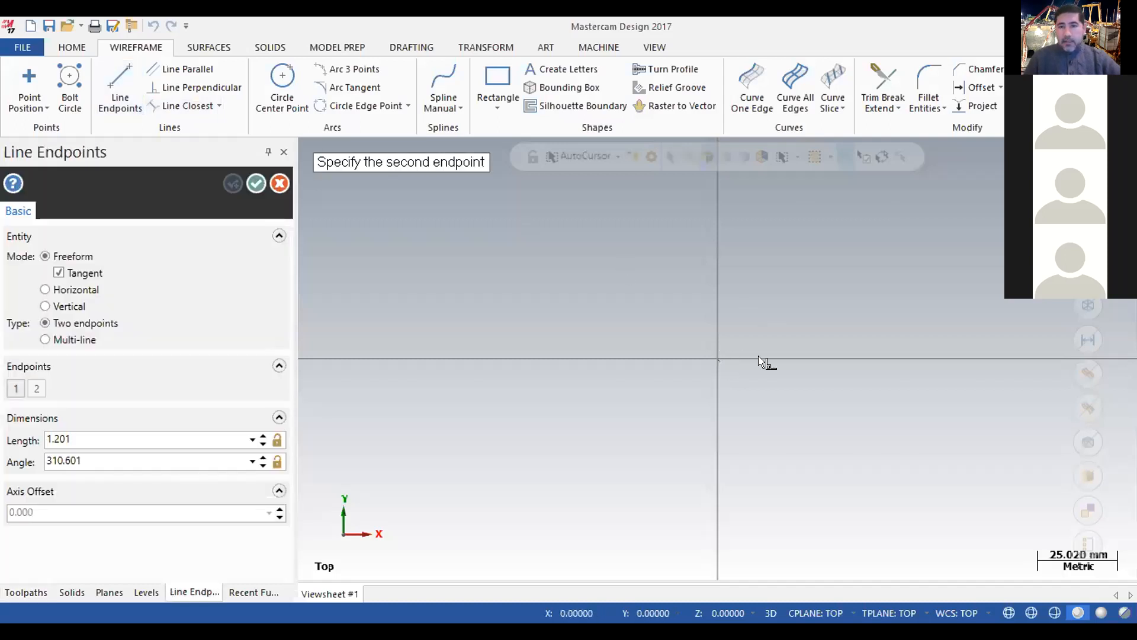
click(934, 354)
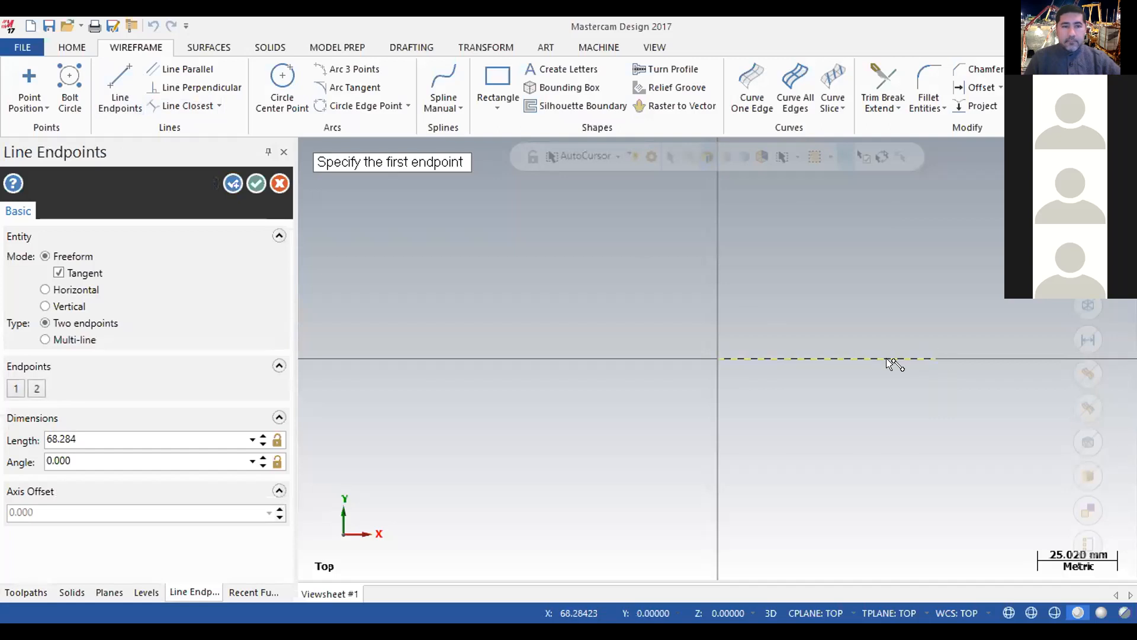
double_click(81, 437)
text(80)
key(Return)
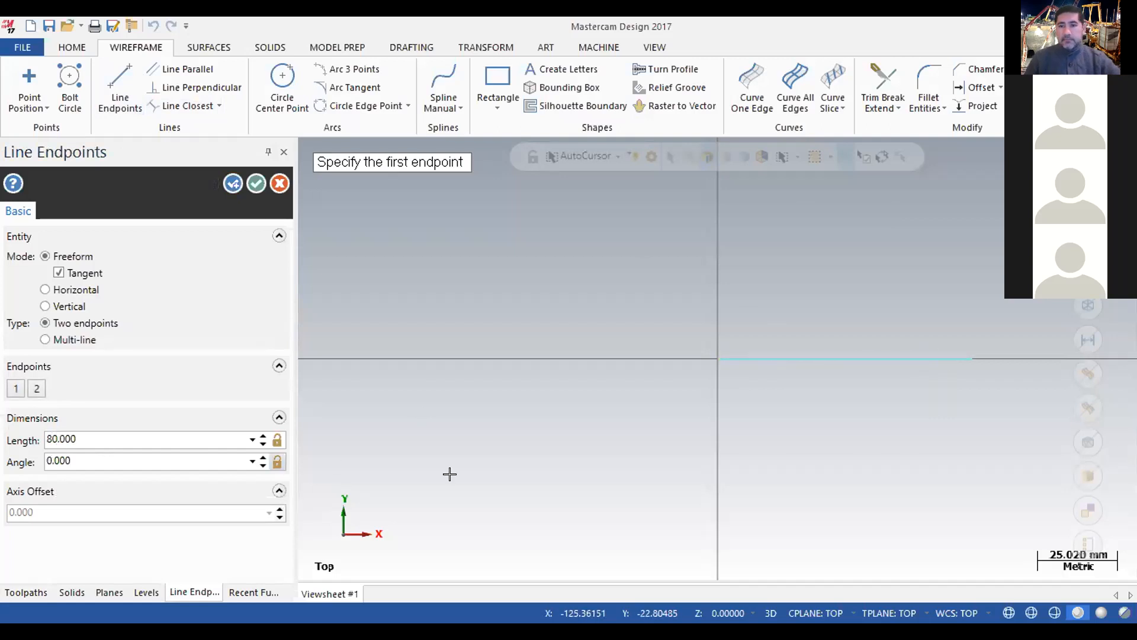
click(256, 183)
scroll(533, 305, down, 4)
scroll(761, 323, up, 1)
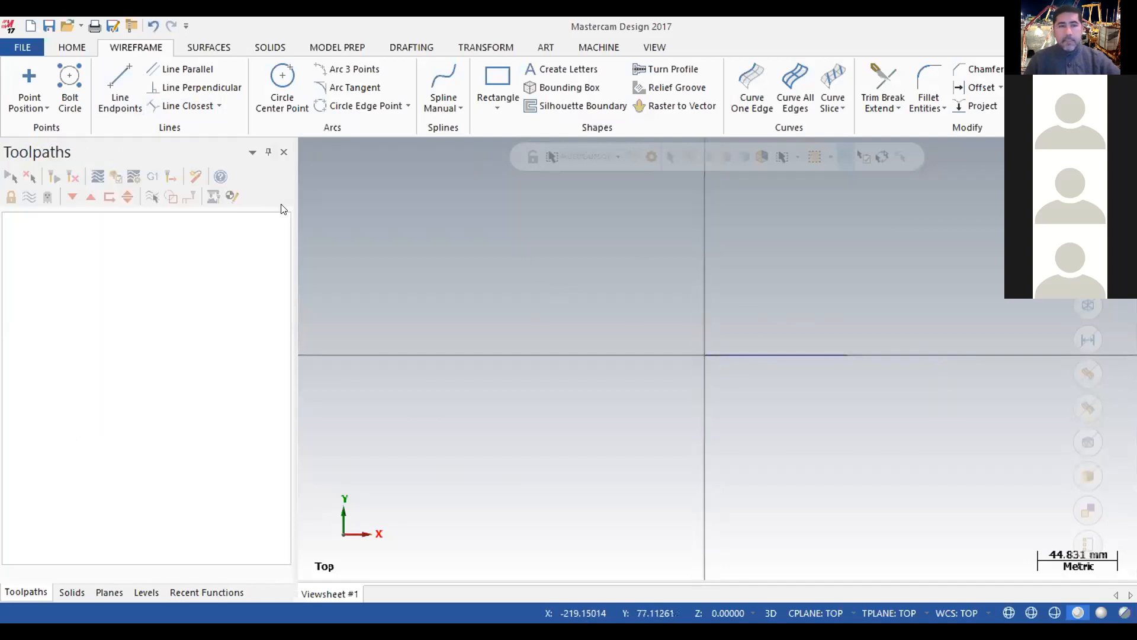
Draw a vertical line about 98.6 mm long upward from the far end of the 80 mm line.
click(127, 102)
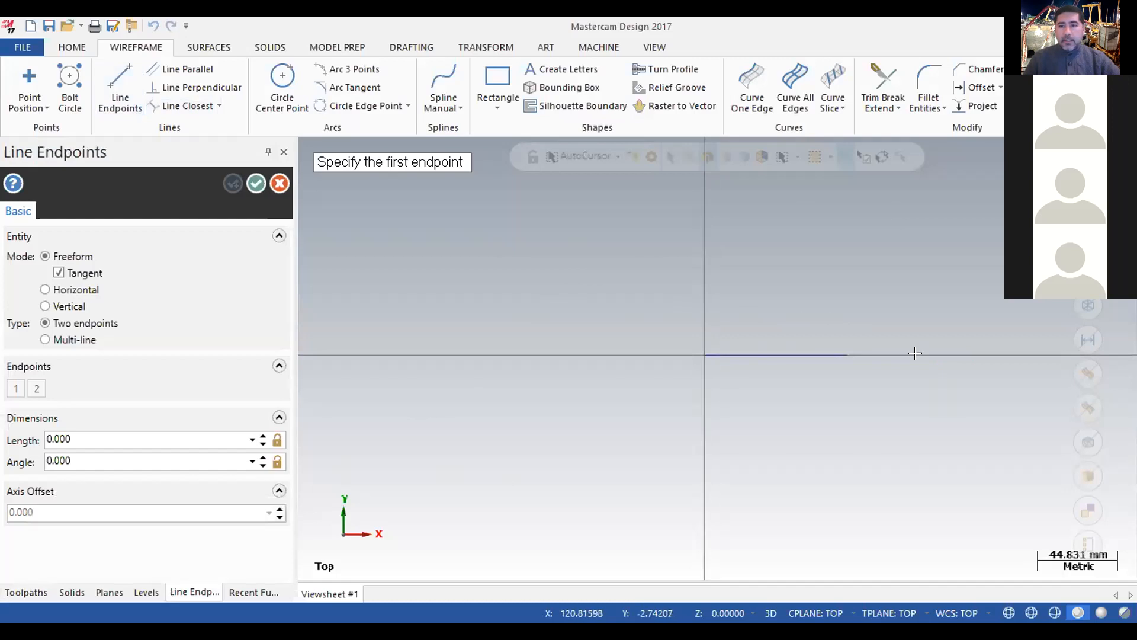
click(847, 356)
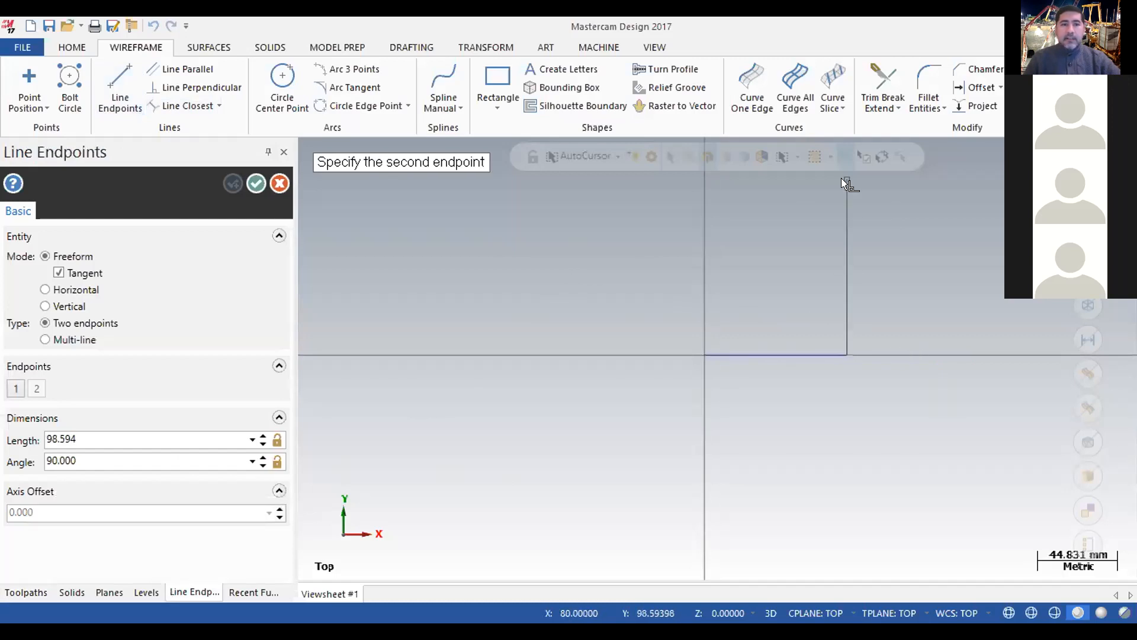
click(841, 177)
Set the vertical line's length to 2*25*3.1416 and accept the line.
click(89, 437)
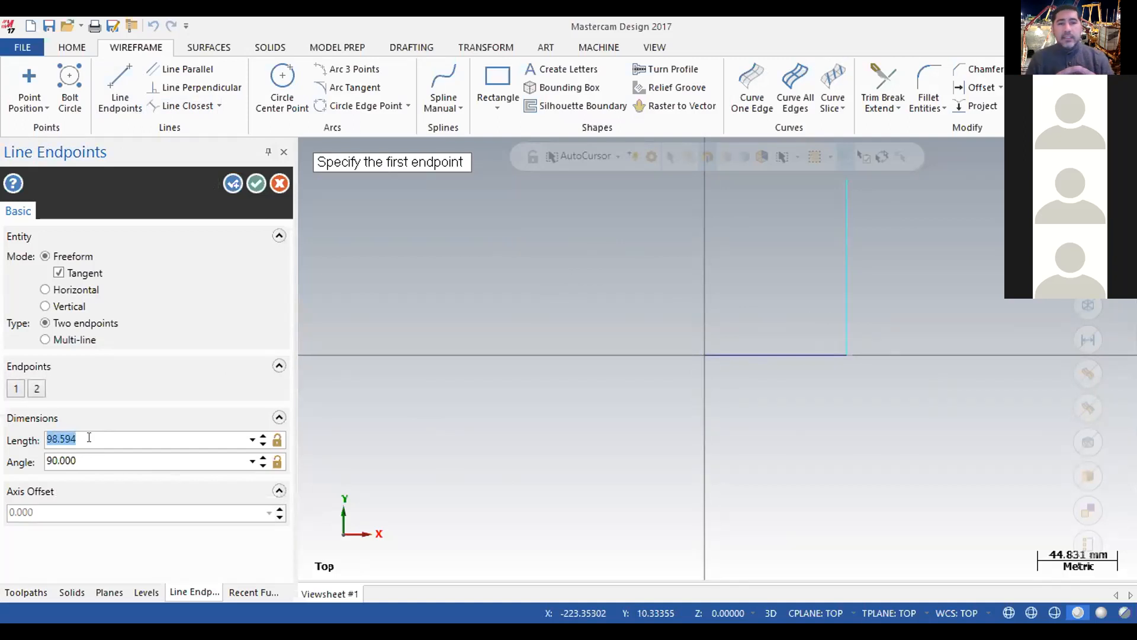
text(2)
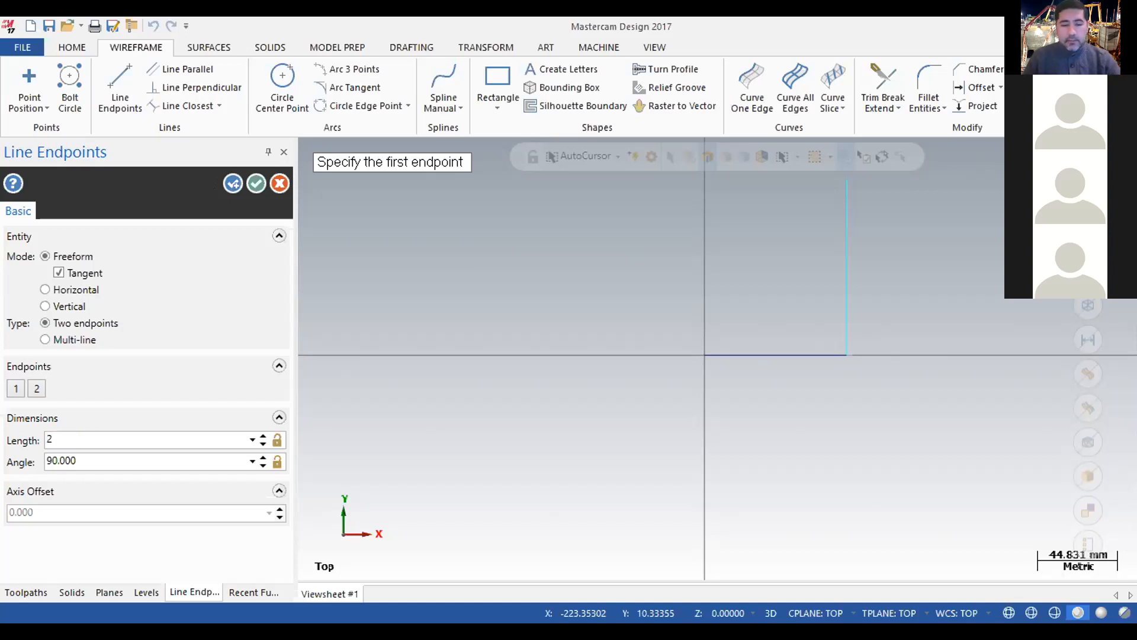
text(*2)
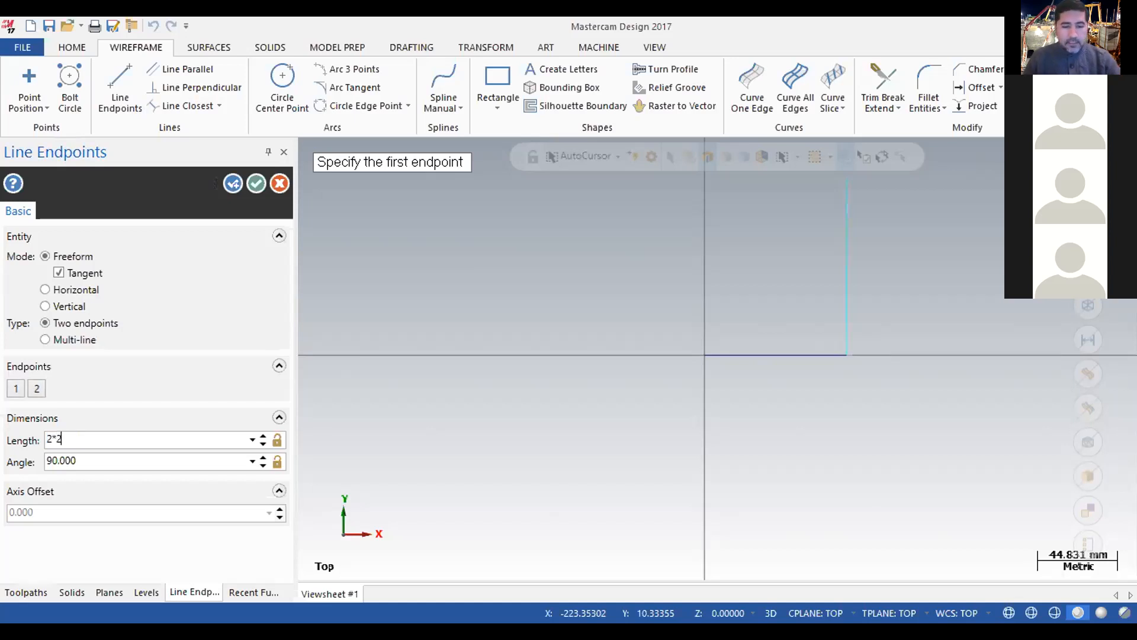
text(5*)
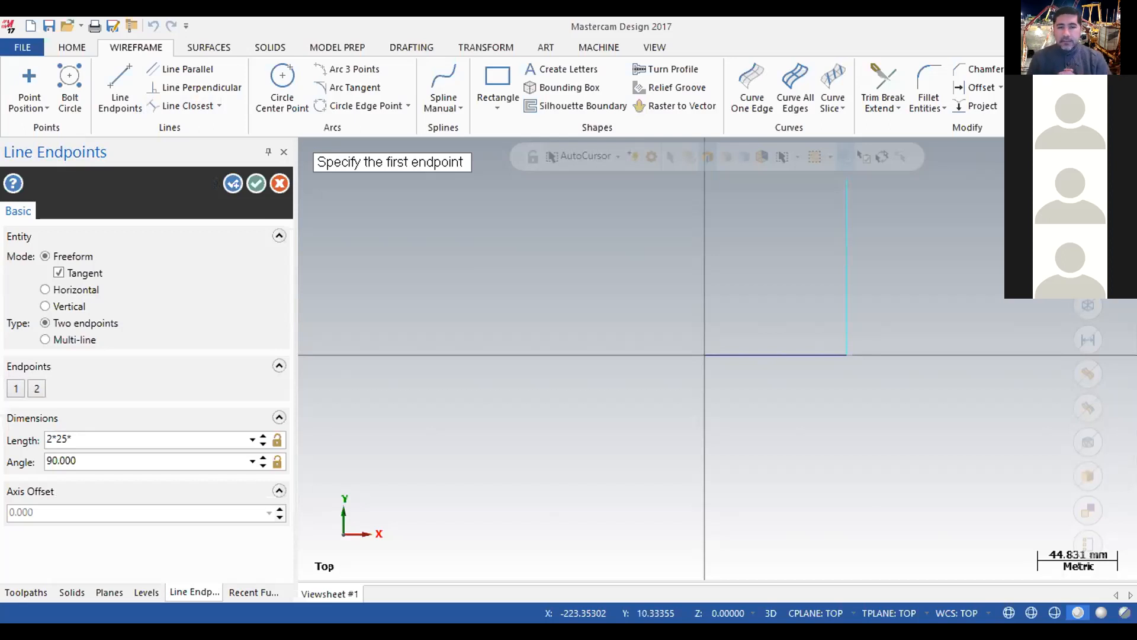
text(3.1415)
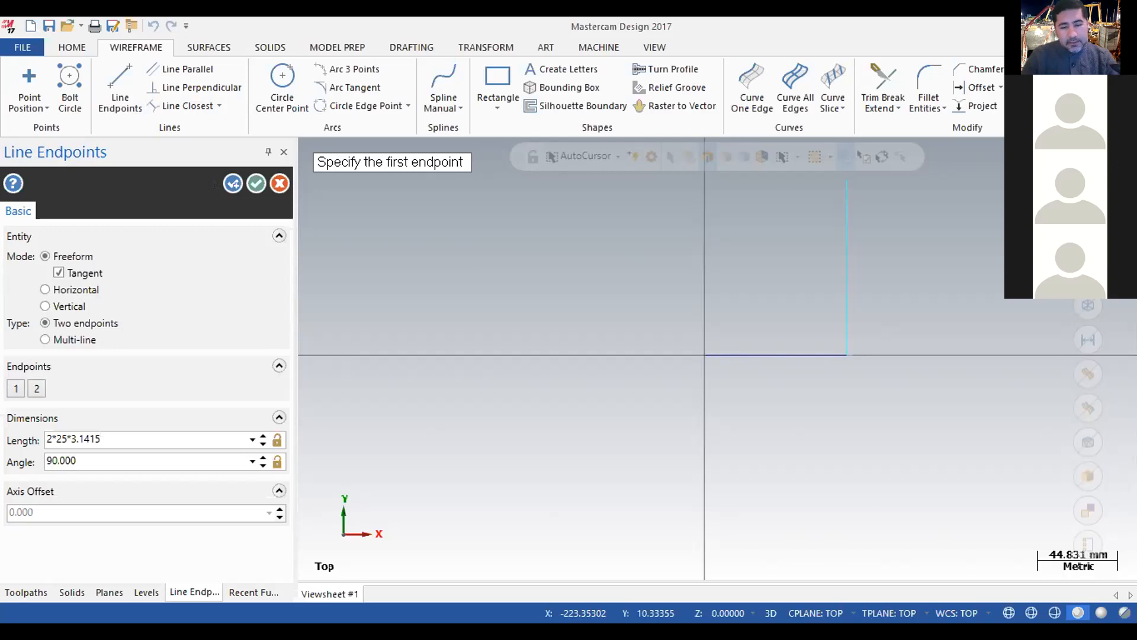
key(BackSpace)
text(6)
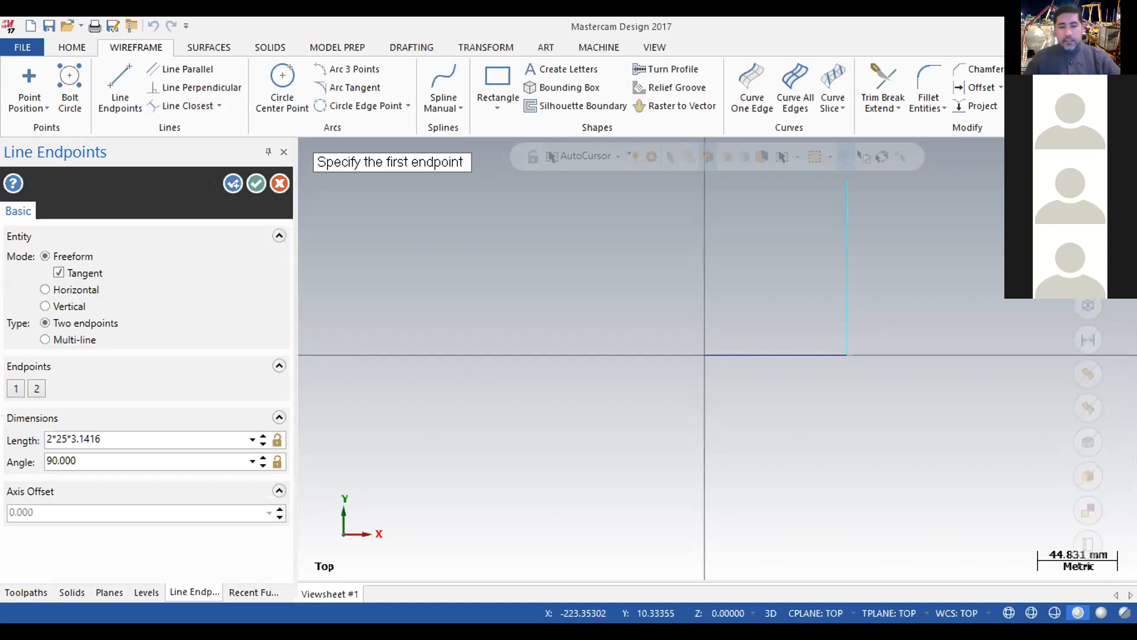
key(Return)
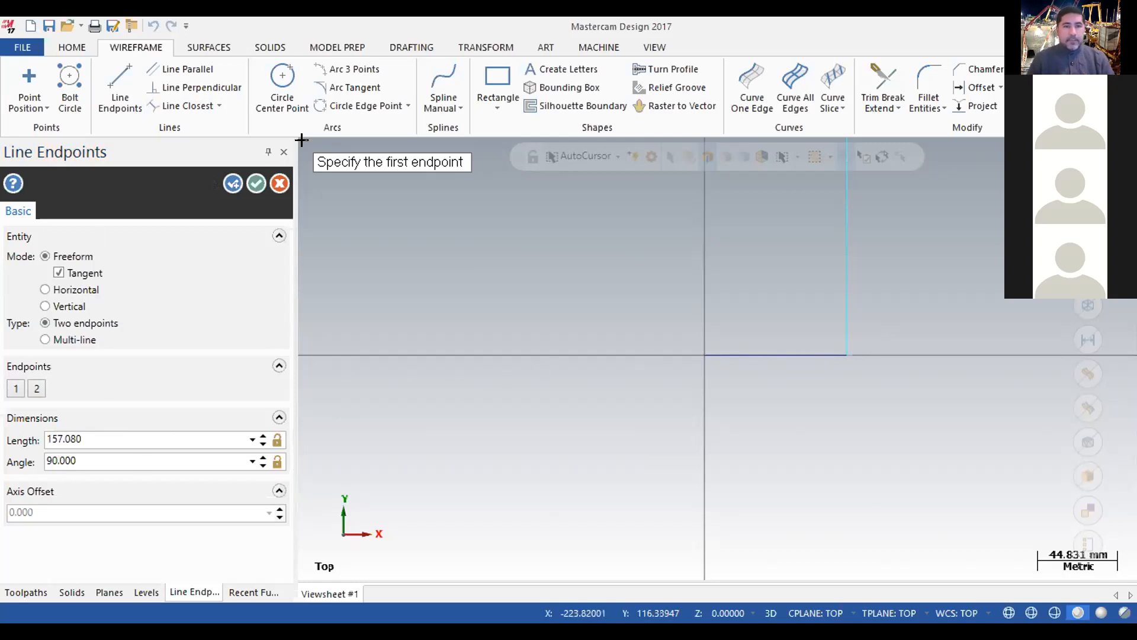
click(256, 183)
scroll(848, 281, down, 2)
scroll(757, 228, down, 2)
scroll(757, 228, up, 2)
scroll(757, 230, down, 1)
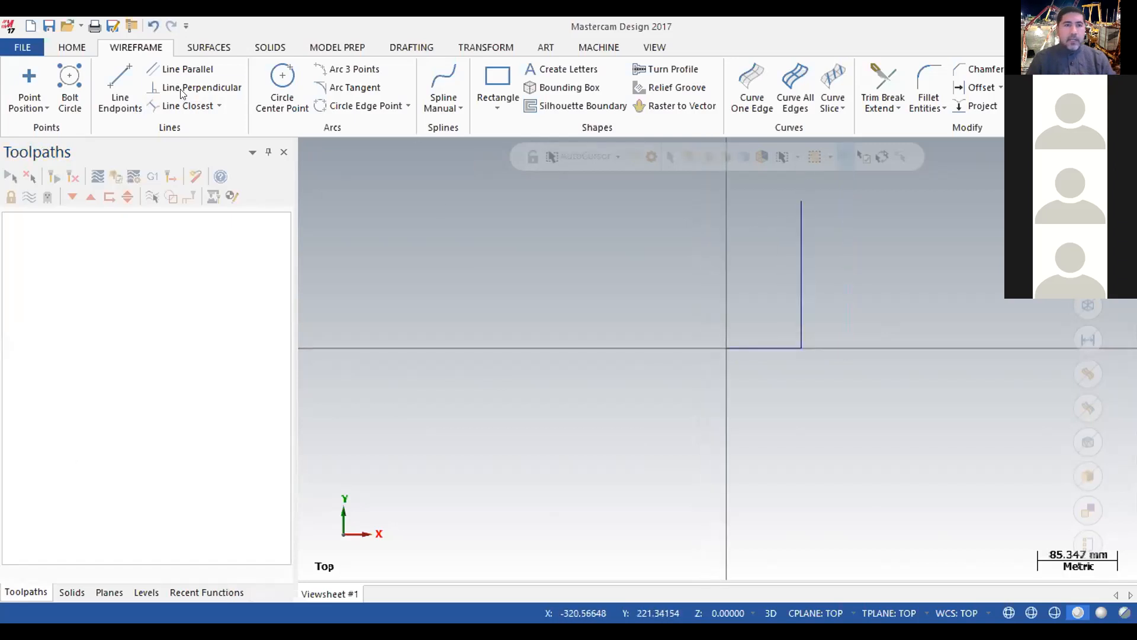
Draw a horizontal line about 131 mm long from the vertical line's upper end, running in negative X past the Y axis.
click(120, 83)
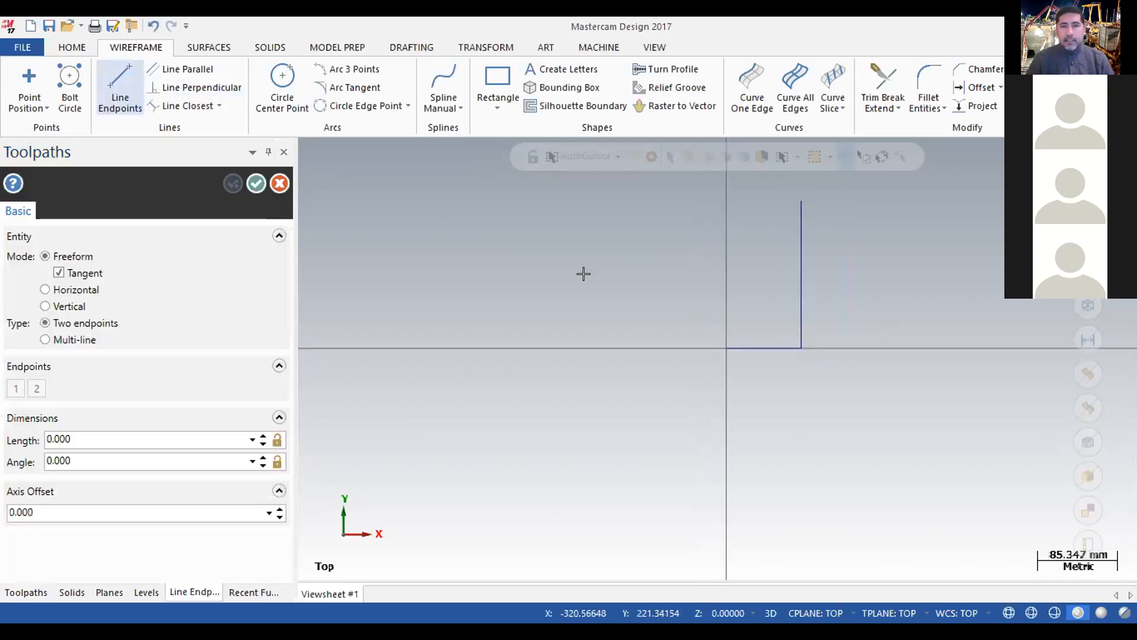
click(802, 202)
click(679, 202)
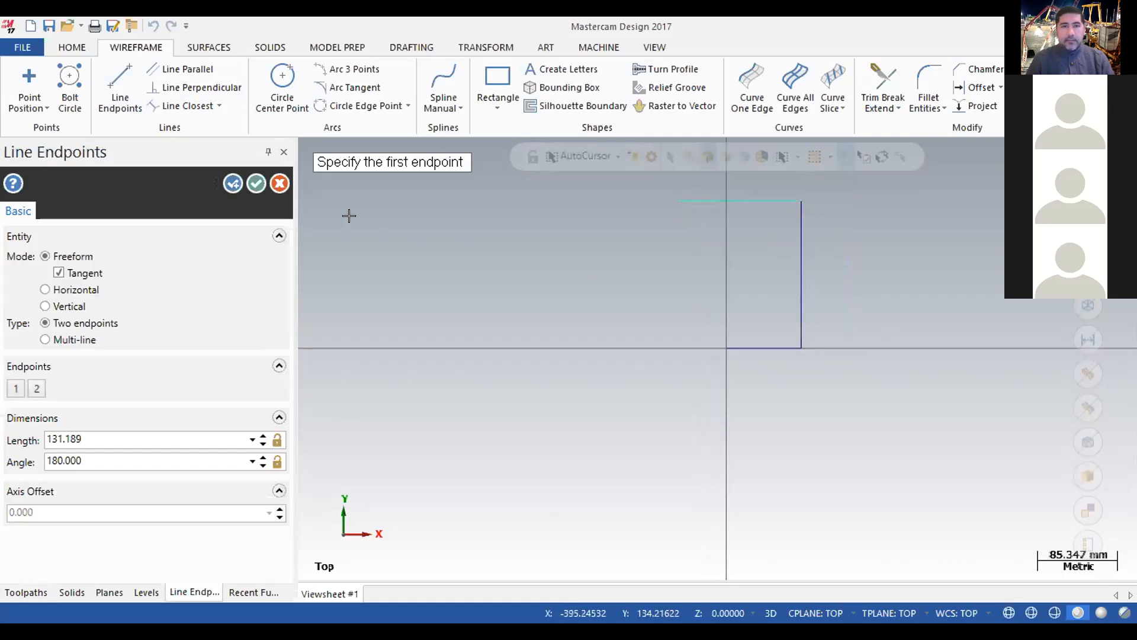
click(256, 183)
Draw a vertical line about 175 mm long from the origin up along the Y axis, crossing the upper horizontal line.
click(120, 86)
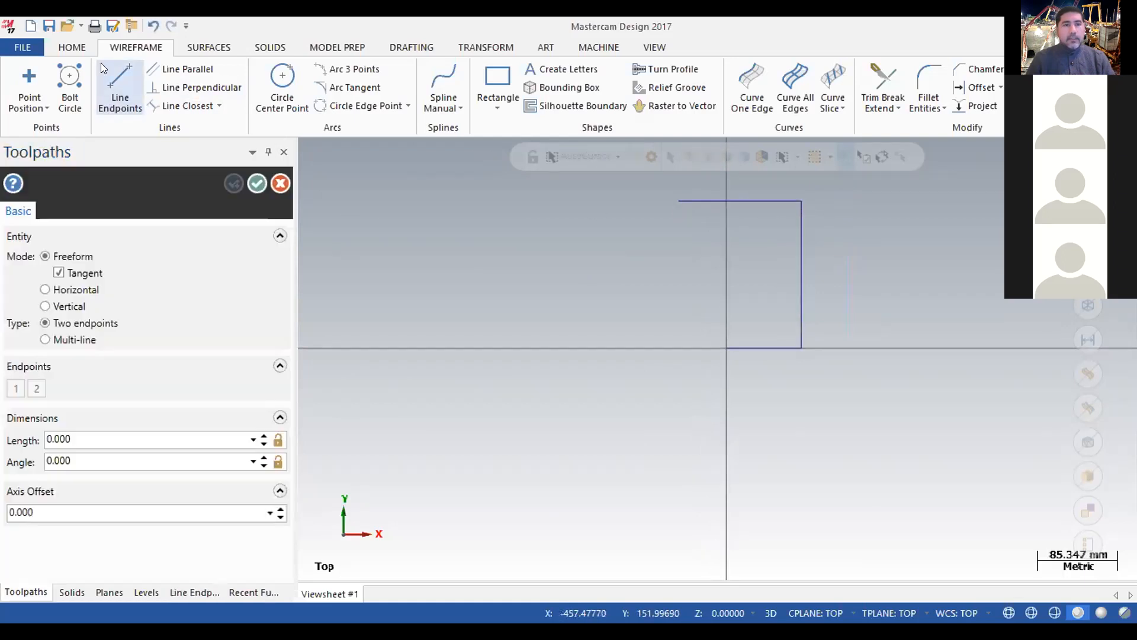
click(726, 348)
click(721, 177)
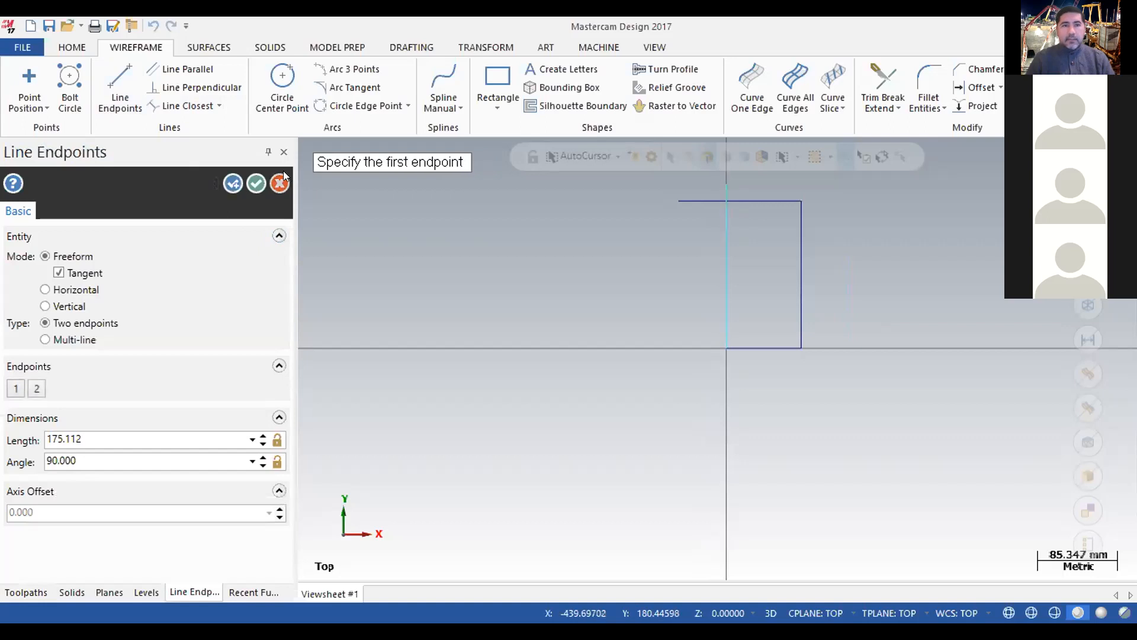
click(256, 184)
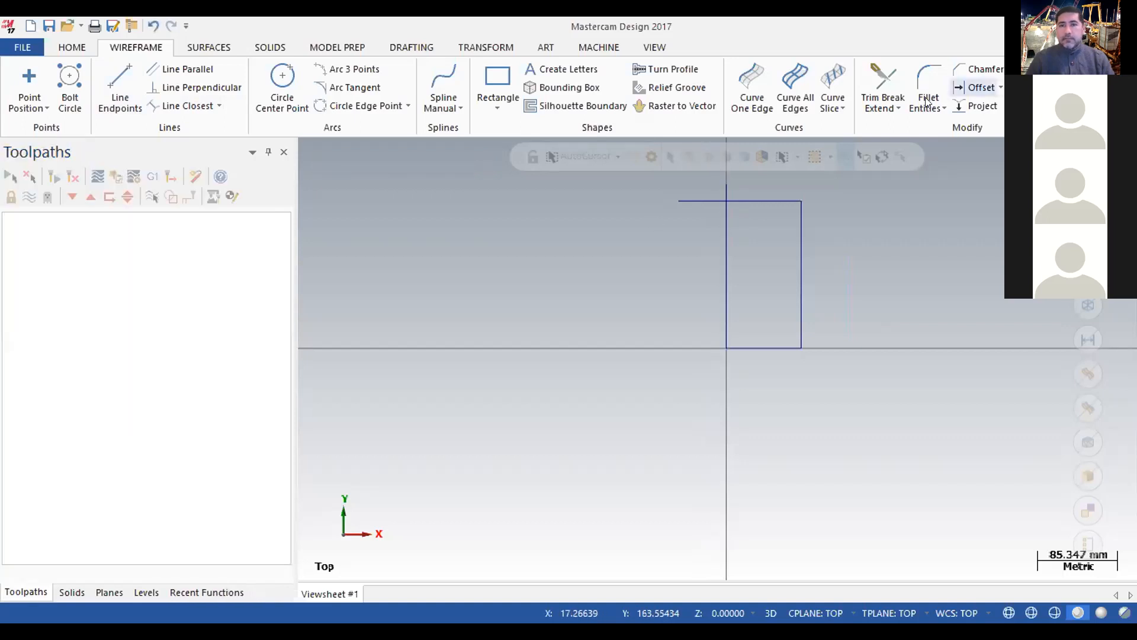
Trim the Y-axis vertical line and the upper horizontal line to their intersection, closing the rectangle's upper corner at the Y axis.
click(882, 83)
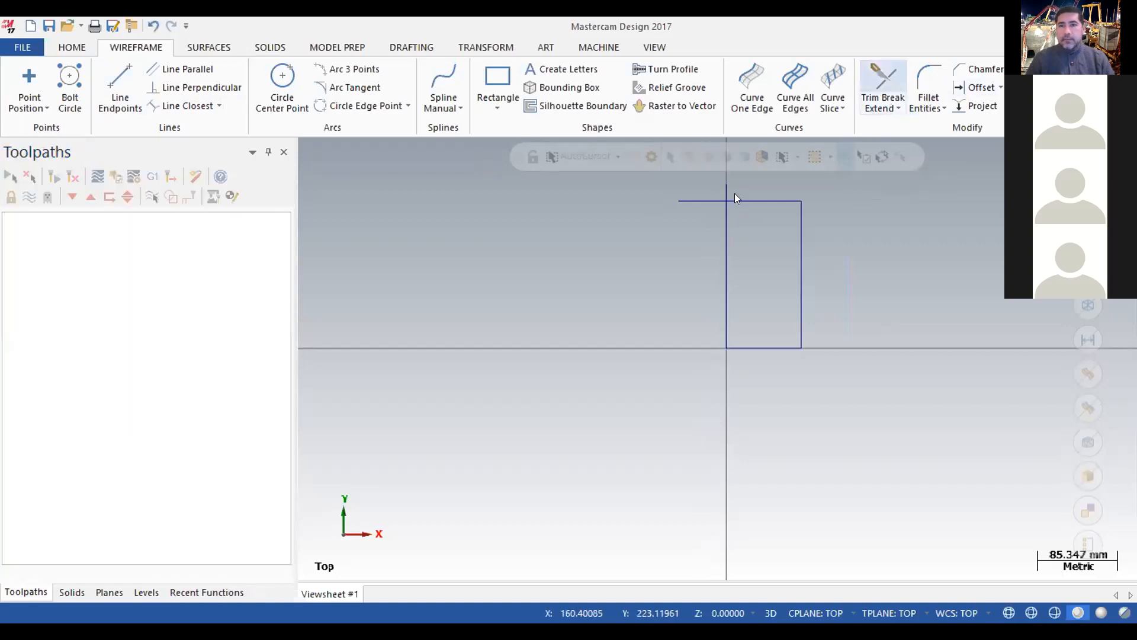
click(727, 225)
click(742, 201)
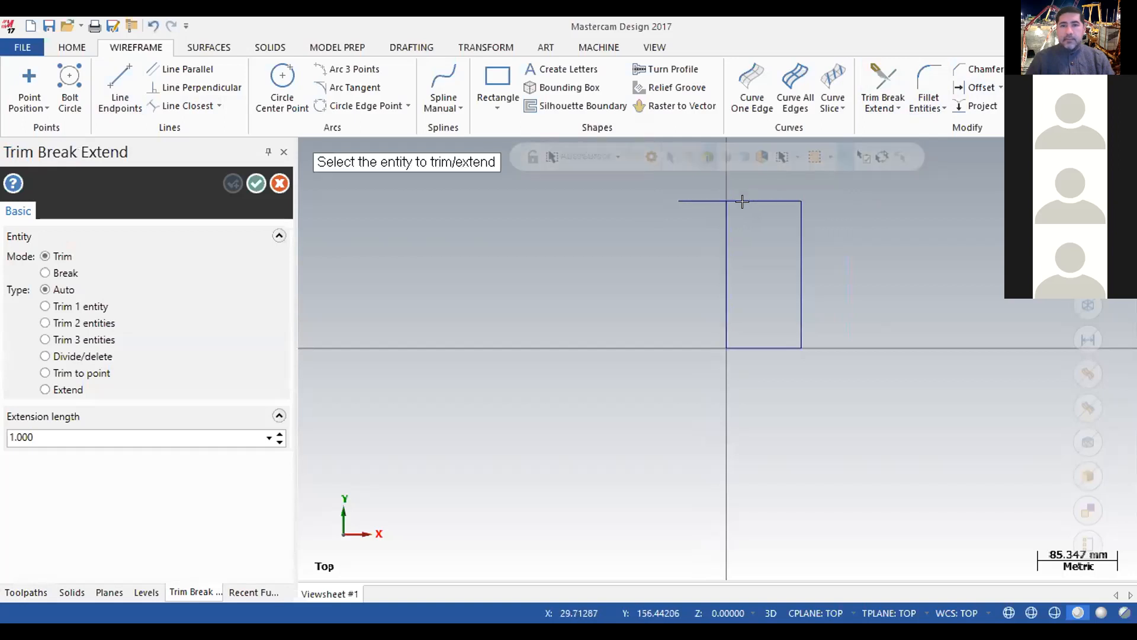
click(721, 213)
click(738, 201)
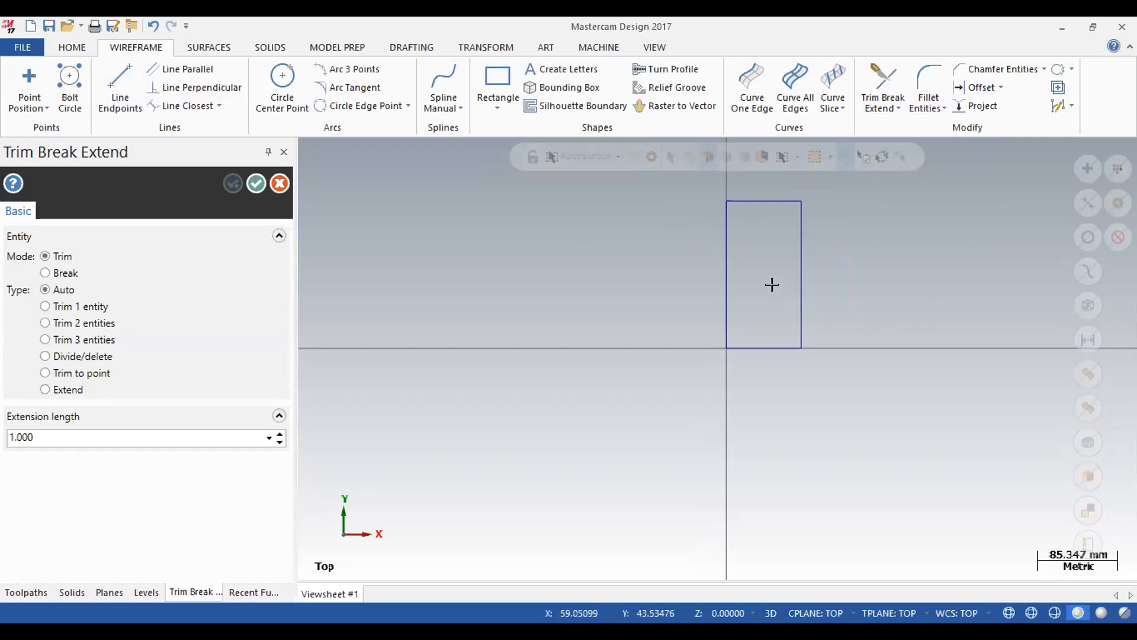
click(256, 184)
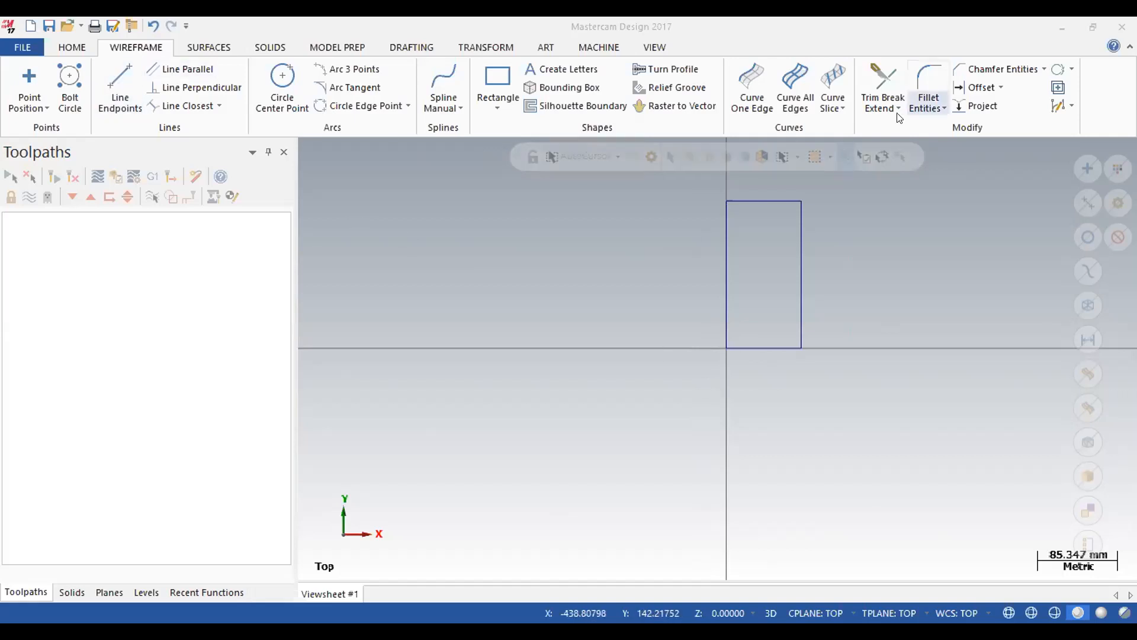
Offset a copy of the rectangle's edge on the Y axis 10 mm into the rectangle.
click(981, 89)
text(10.0)
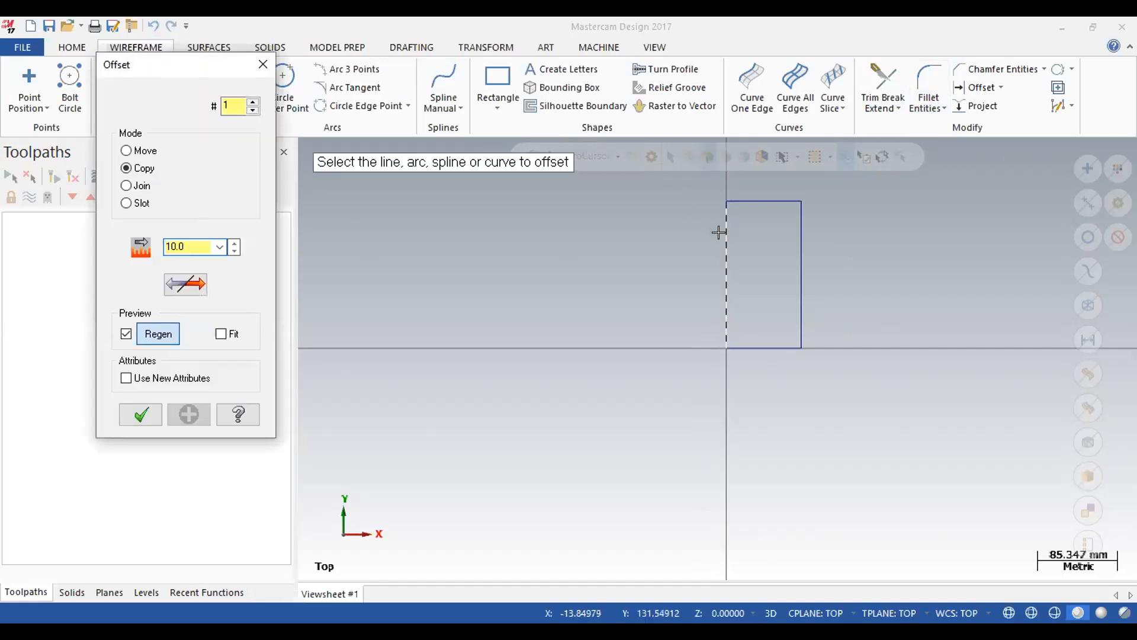
click(726, 286)
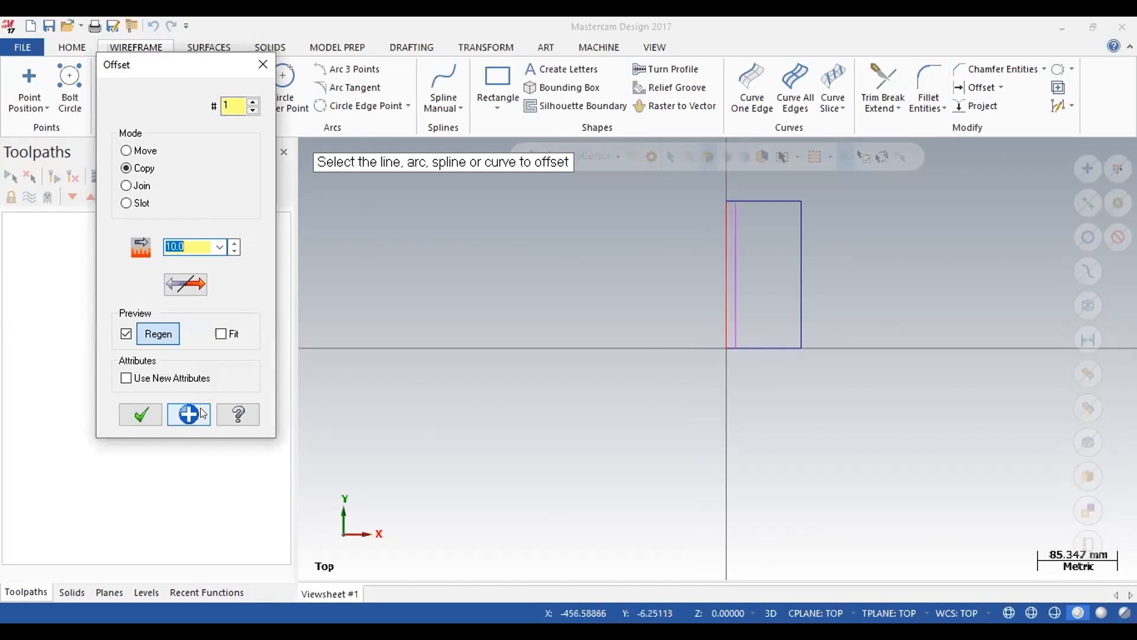
click(138, 413)
Draw a 5 mm diameter circle centred where the 10 mm offset line meets the rectangle's lower edge.
click(283, 80)
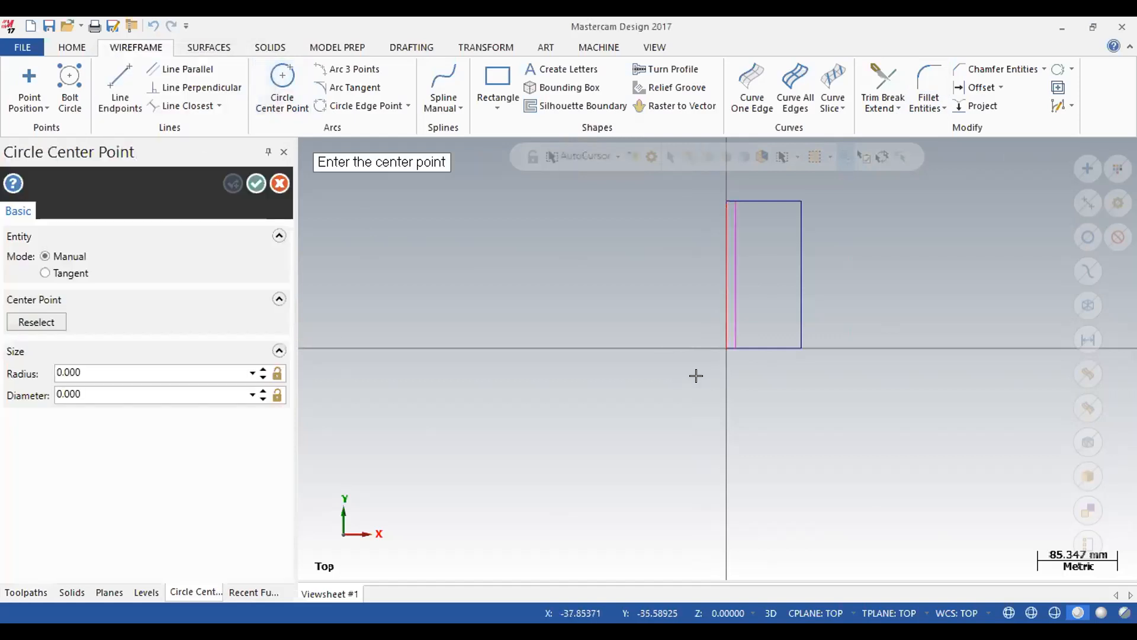
click(170, 395)
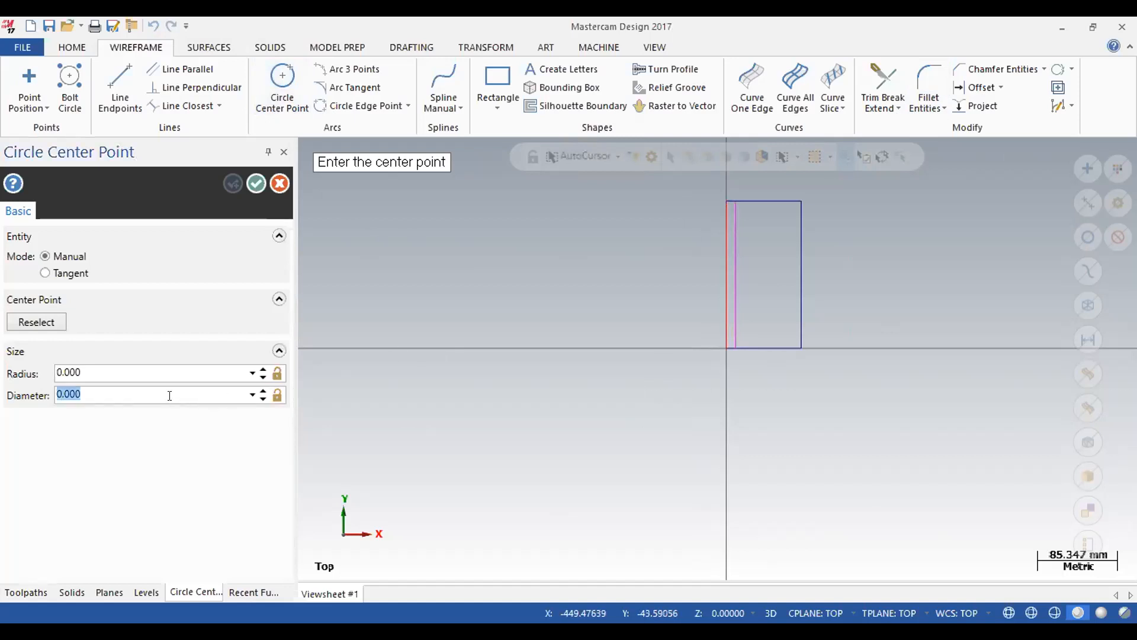
text(5)
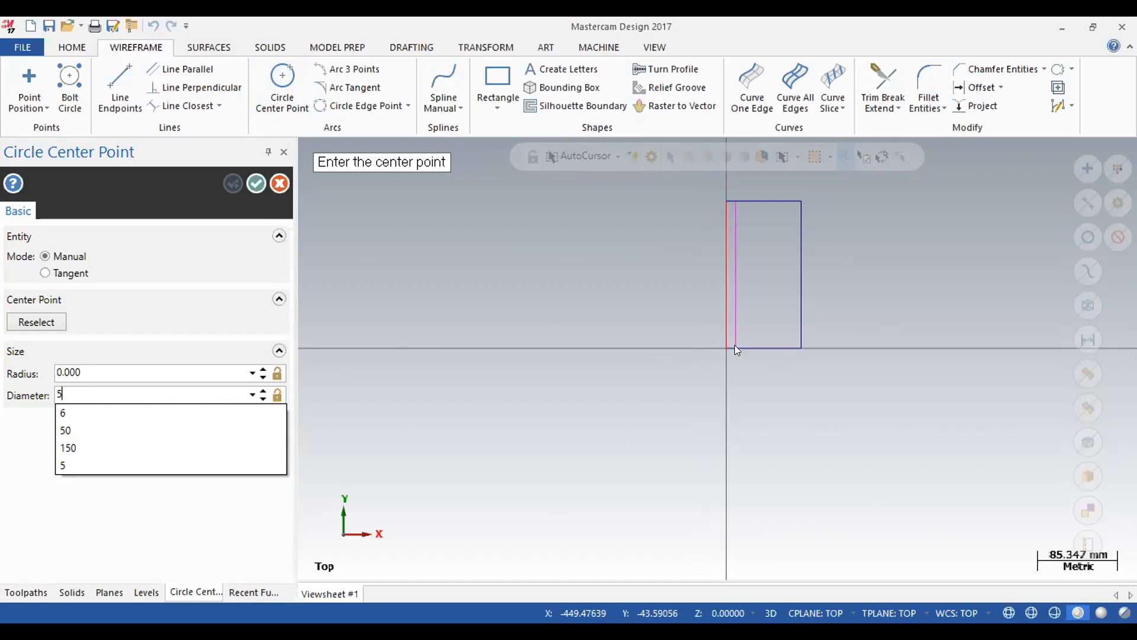
click(204, 373)
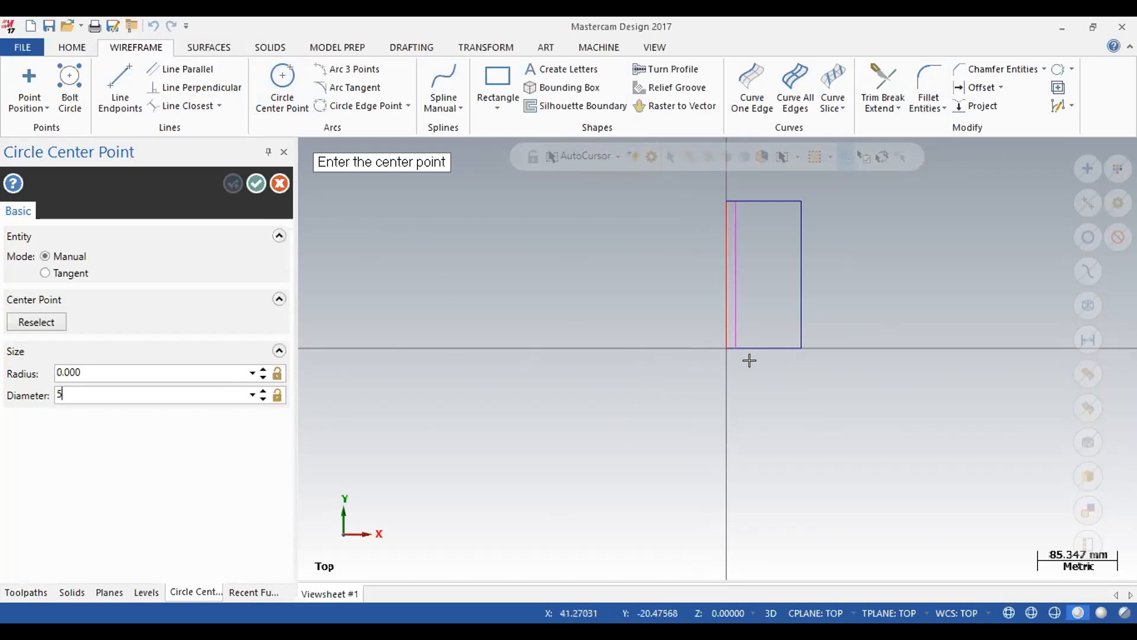
click(735, 349)
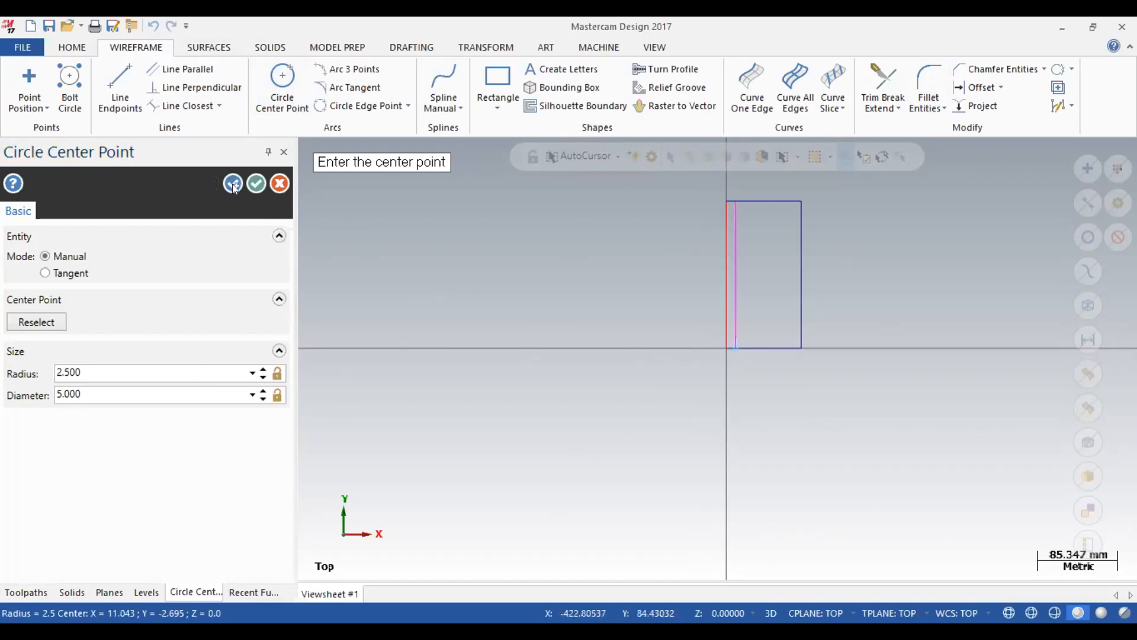
click(256, 184)
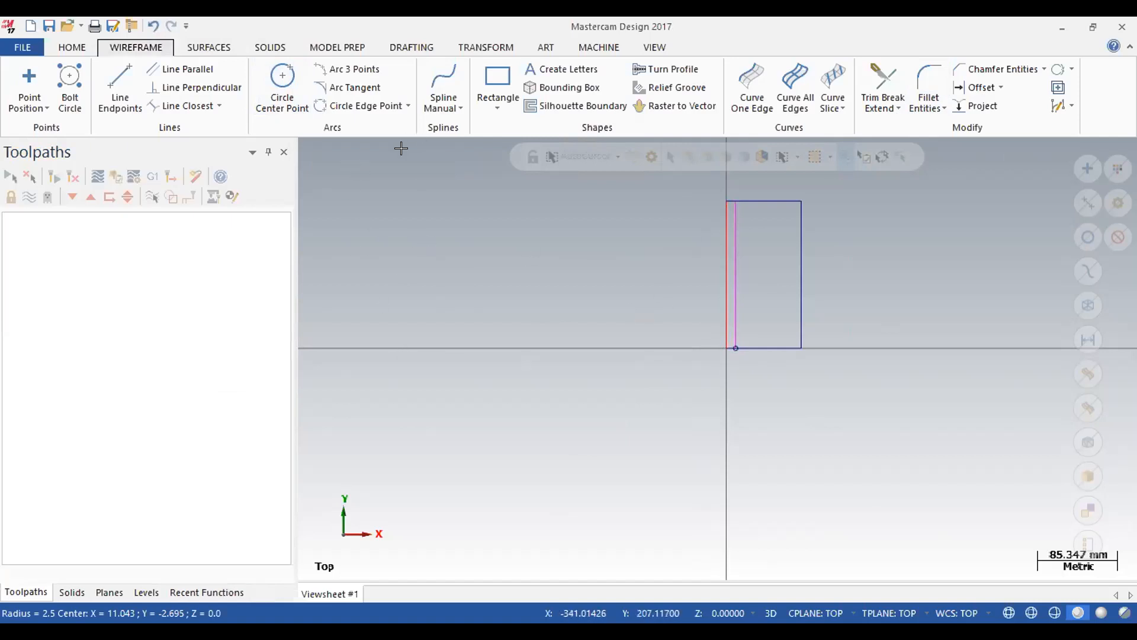
key(alt+F1)
scroll(690, 350, down, 1)
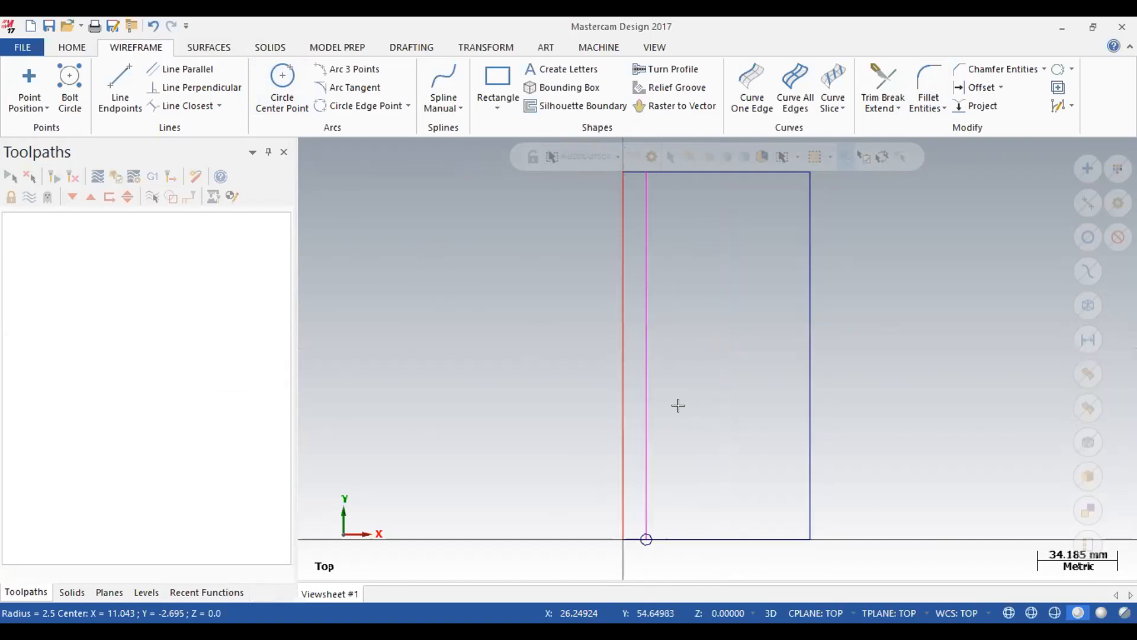
scroll(678, 403, down, 1)
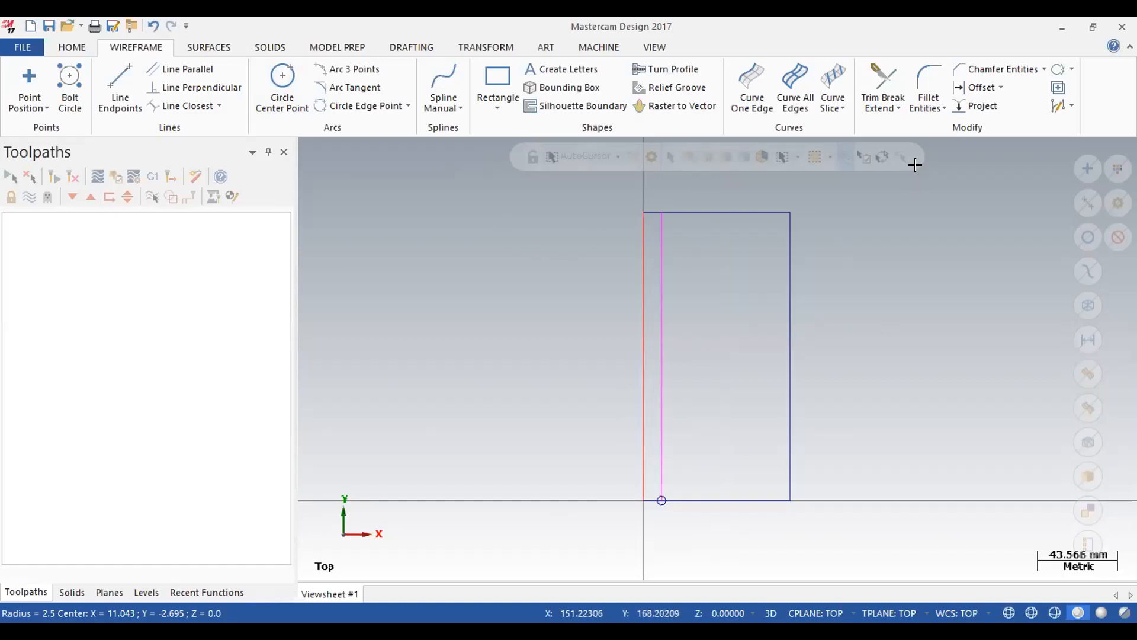
Offset a copy of the rectangle's lower edge upward by 3.1416*25.
click(978, 89)
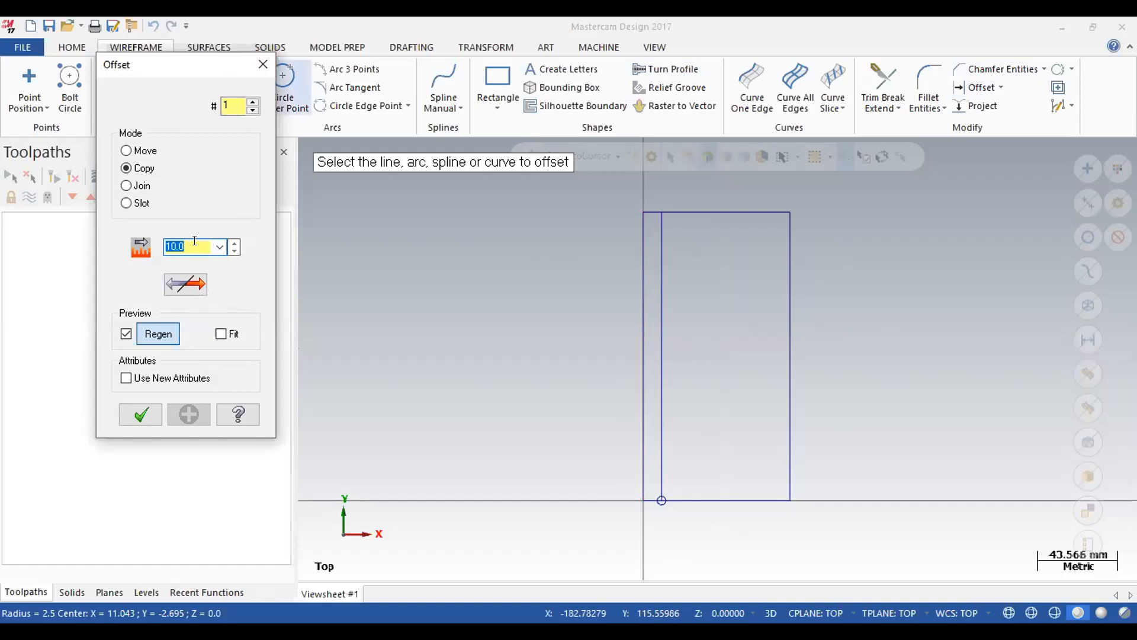
click(263, 64)
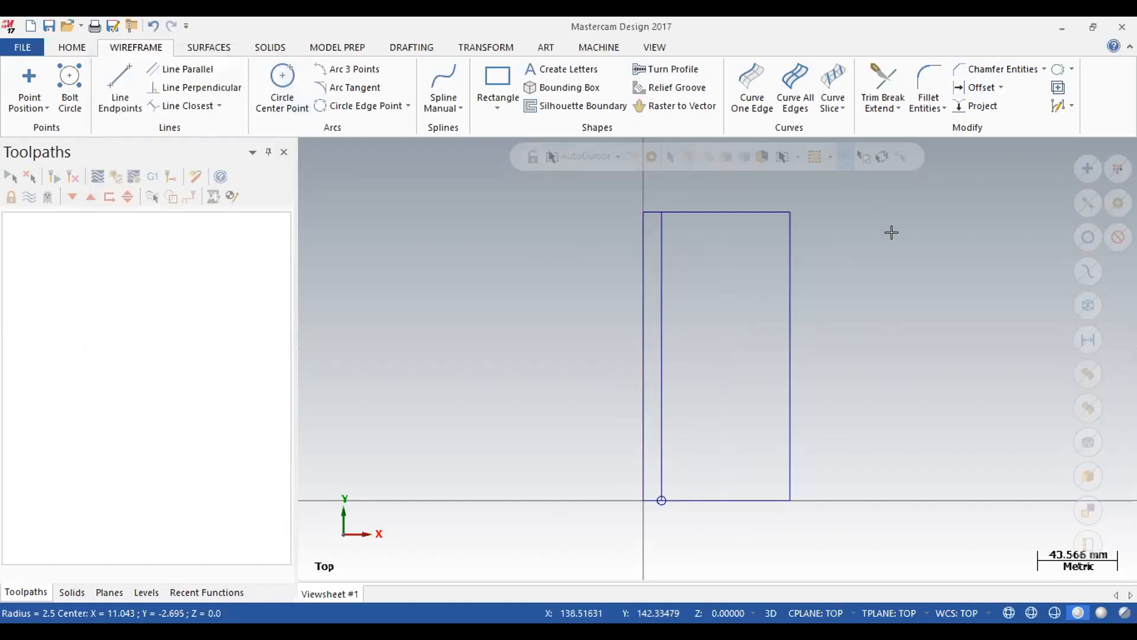
click(974, 89)
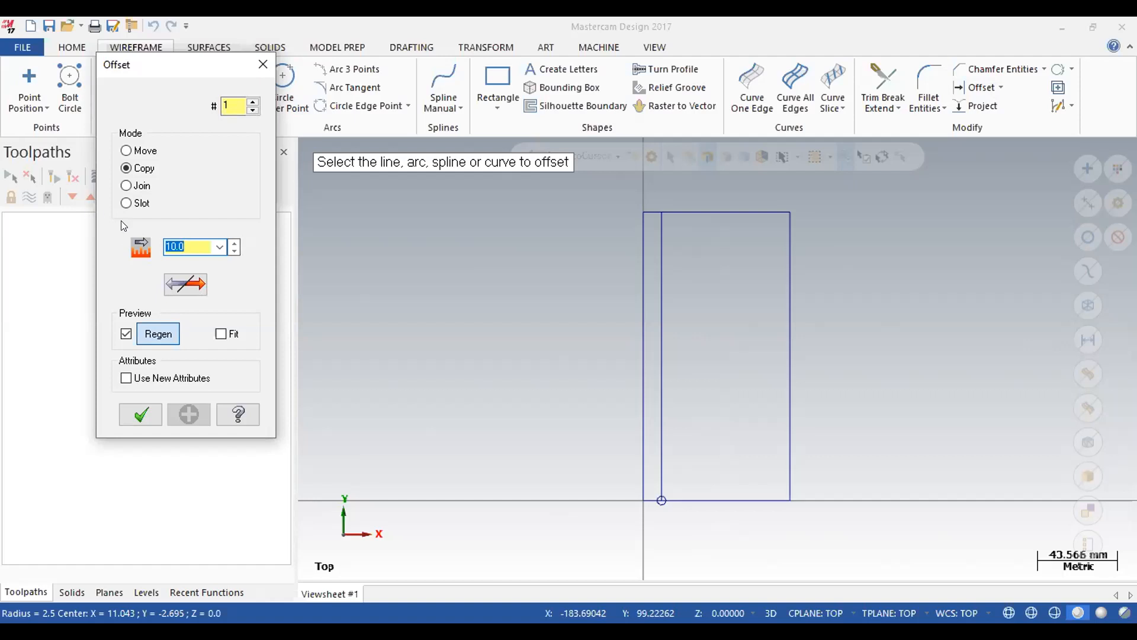
text(3.1415)
key(BackSpace)
text(6*25)
key(Return)
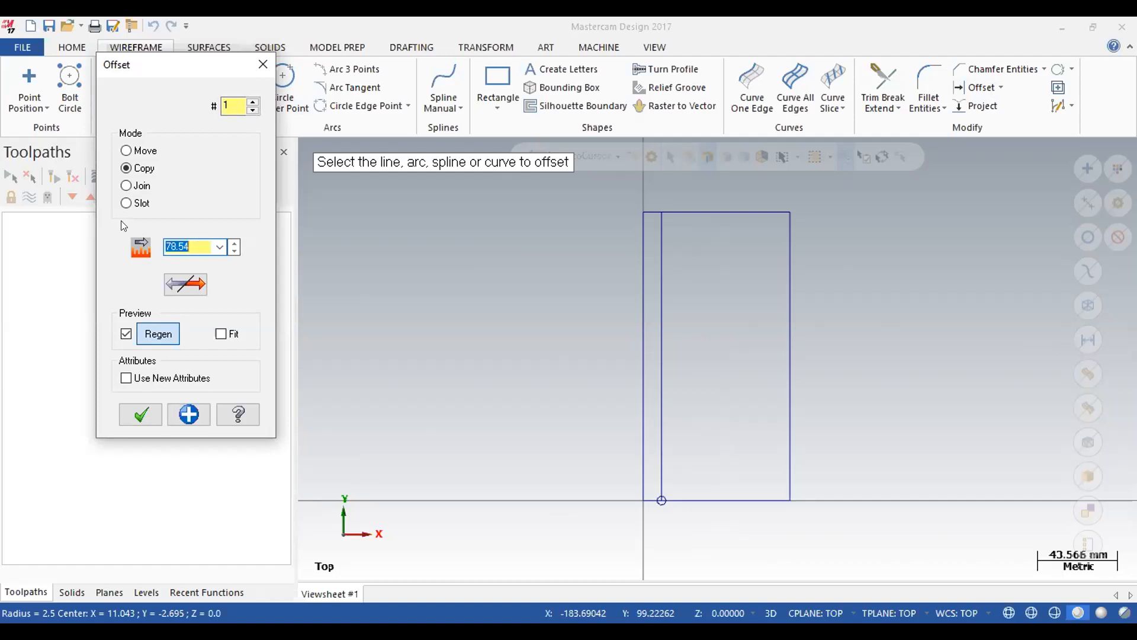
click(707, 496)
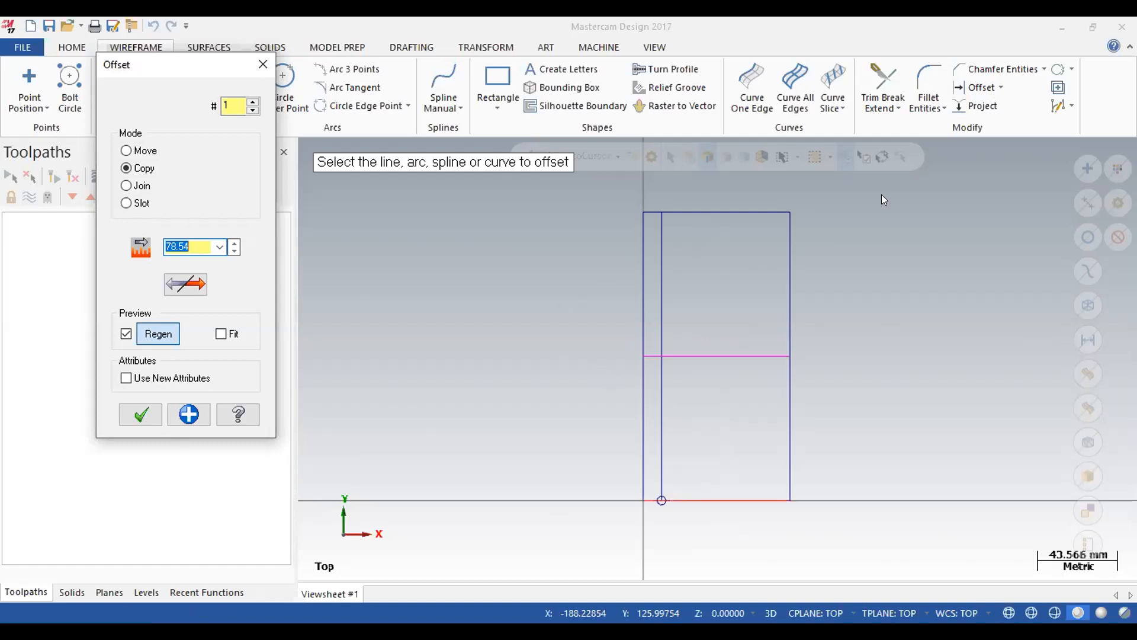
click(269, 71)
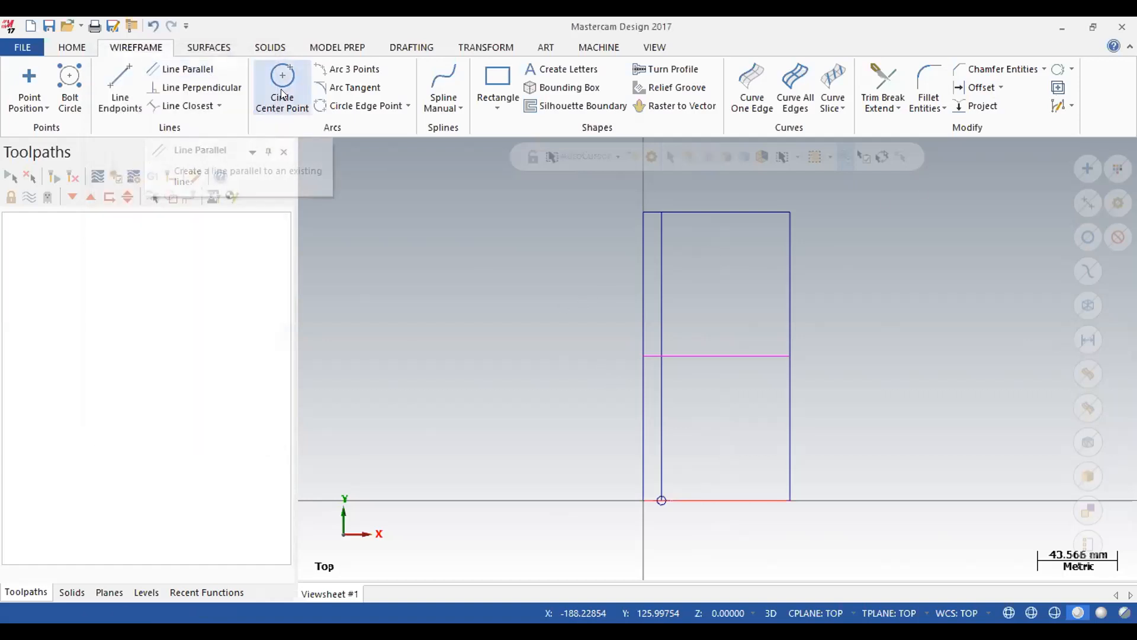
Draw a 5 mm diameter circle centred where the two offset lines cross.
click(282, 89)
click(164, 390)
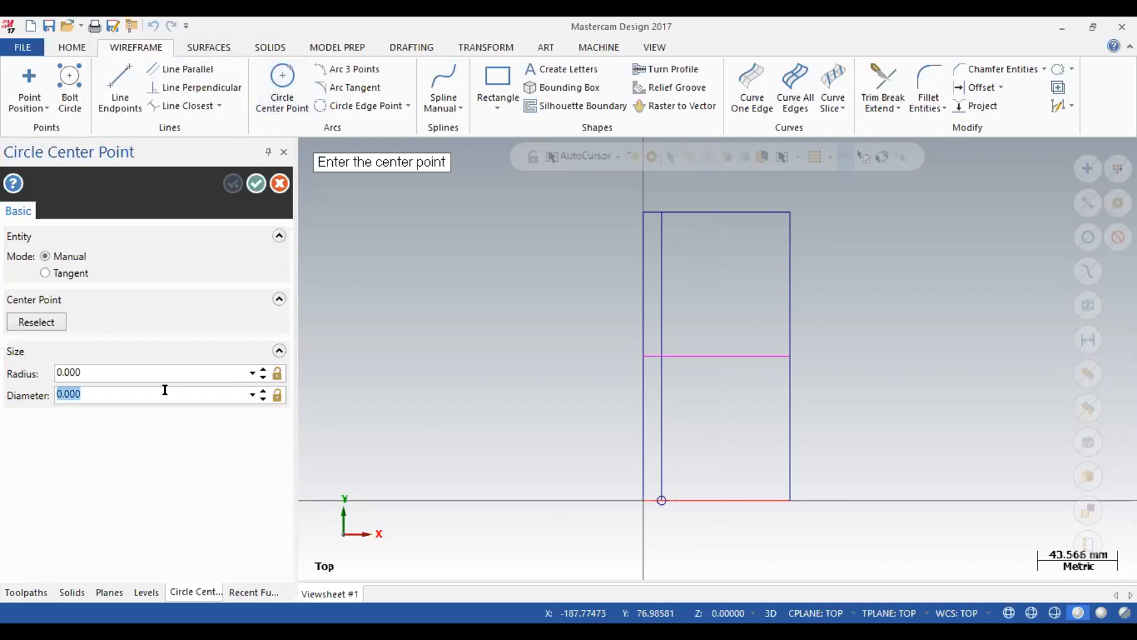
text(5)
key(Return)
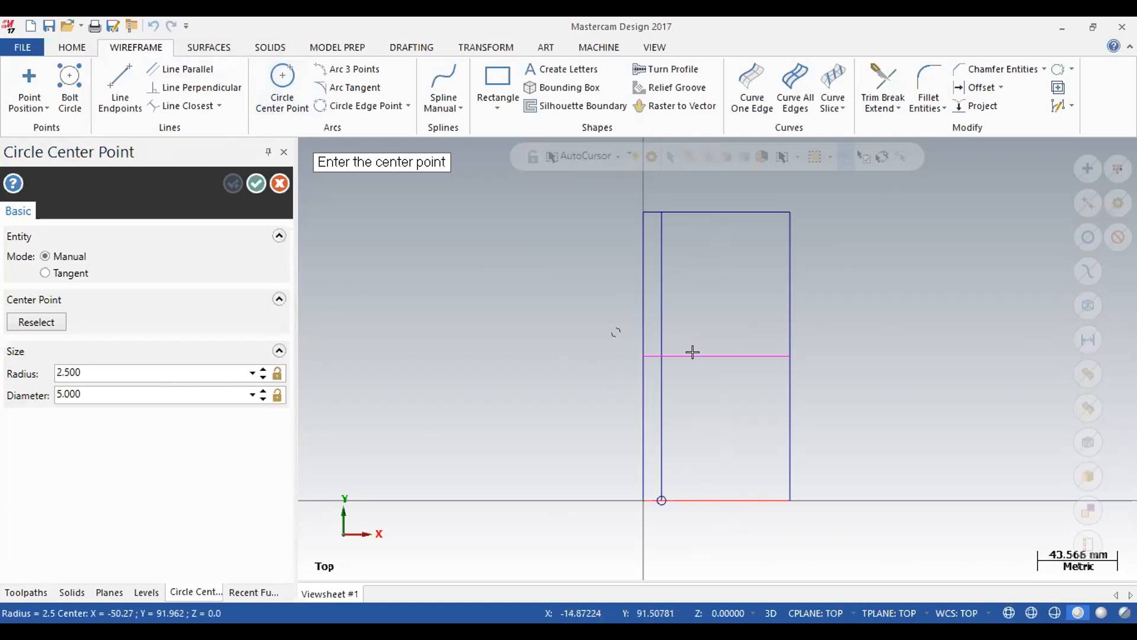
click(662, 355)
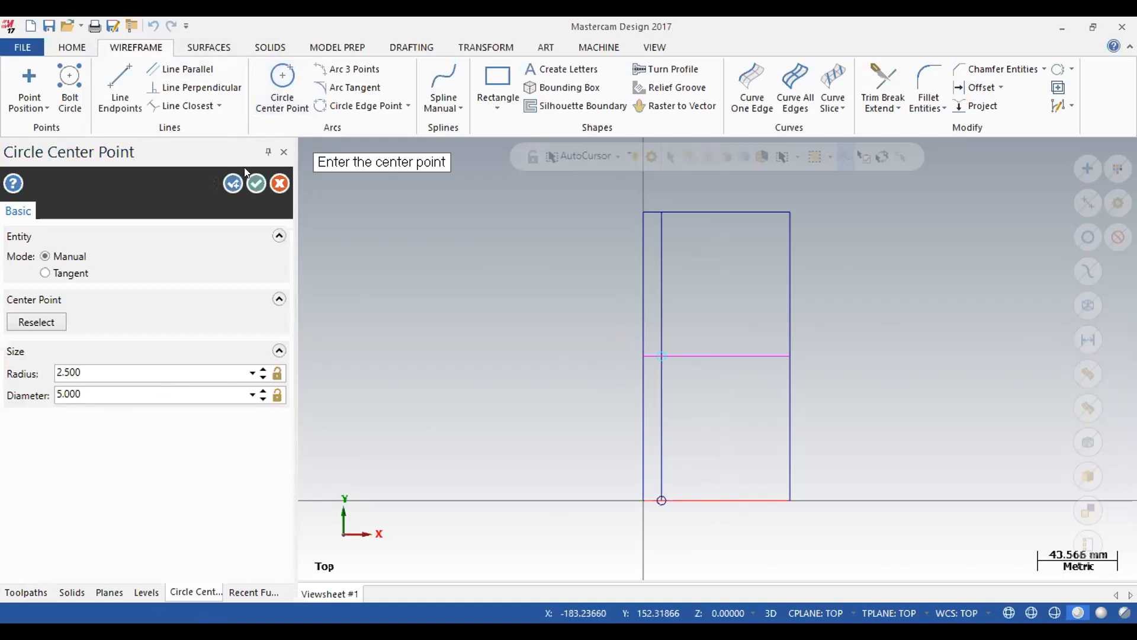
click(256, 185)
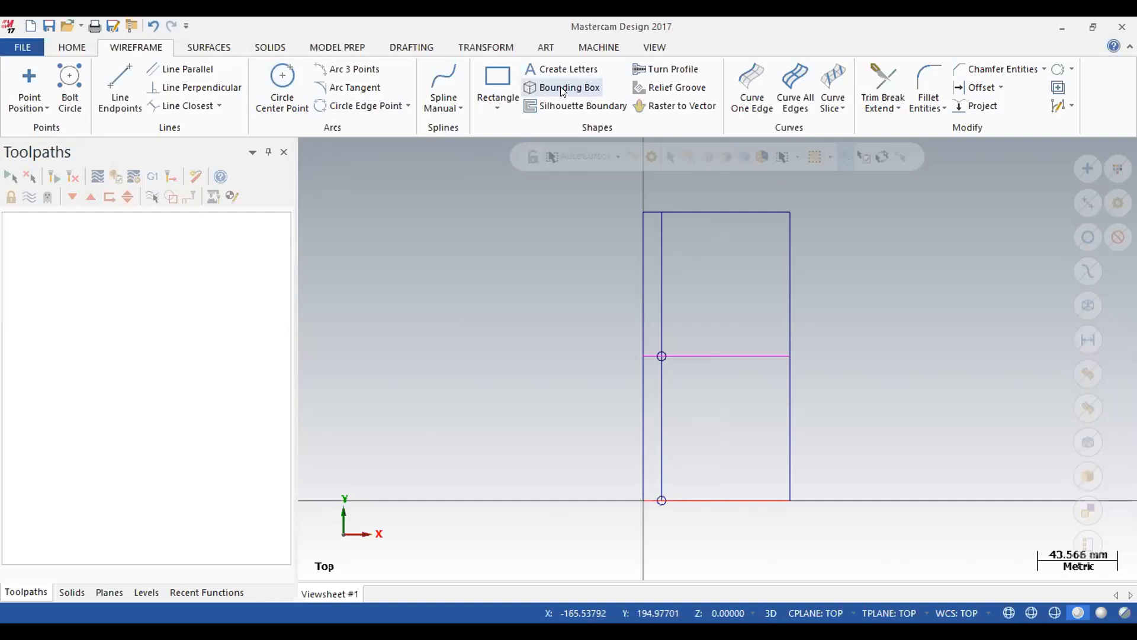
Save the drawing in the "4 eje" folder under the name "Ejercico primero".
click(594, 51)
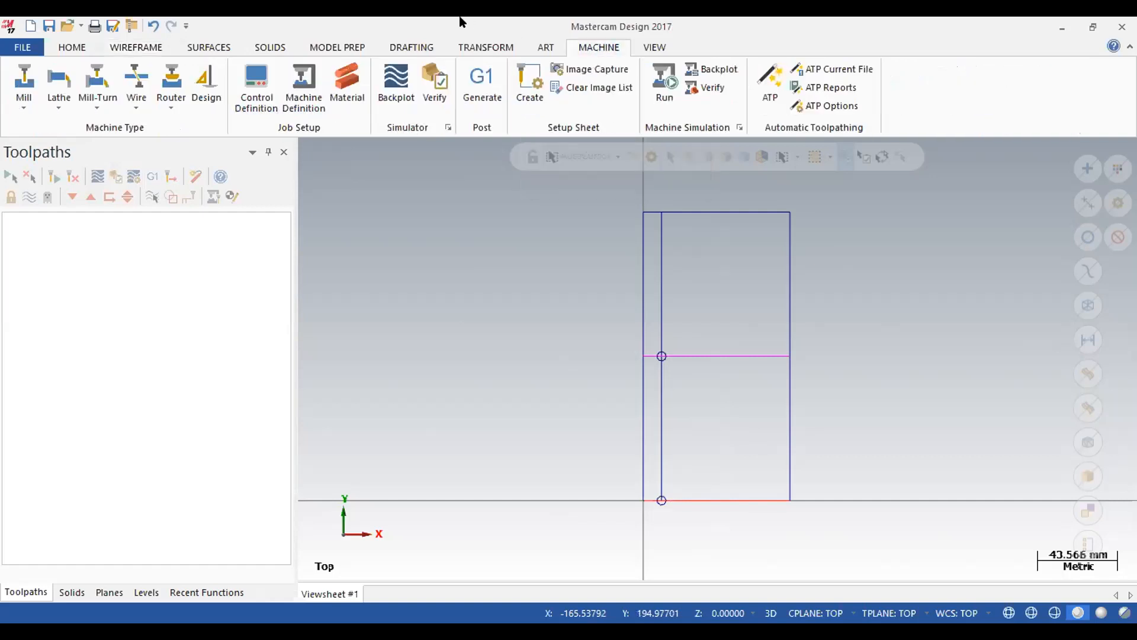
click(49, 27)
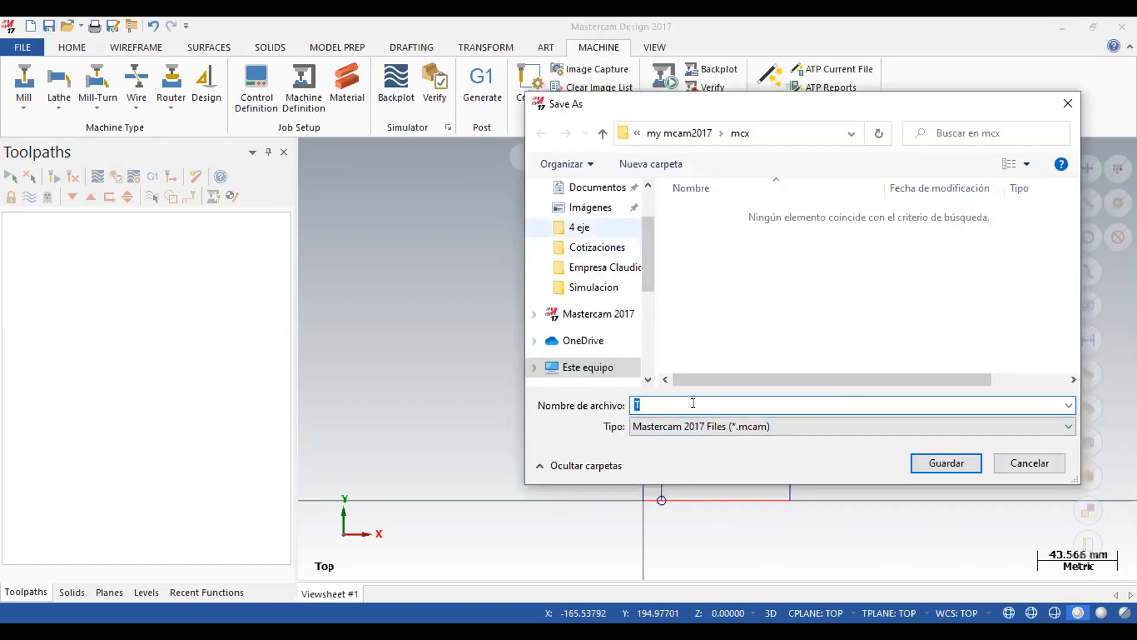
click(578, 230)
double_click(662, 403)
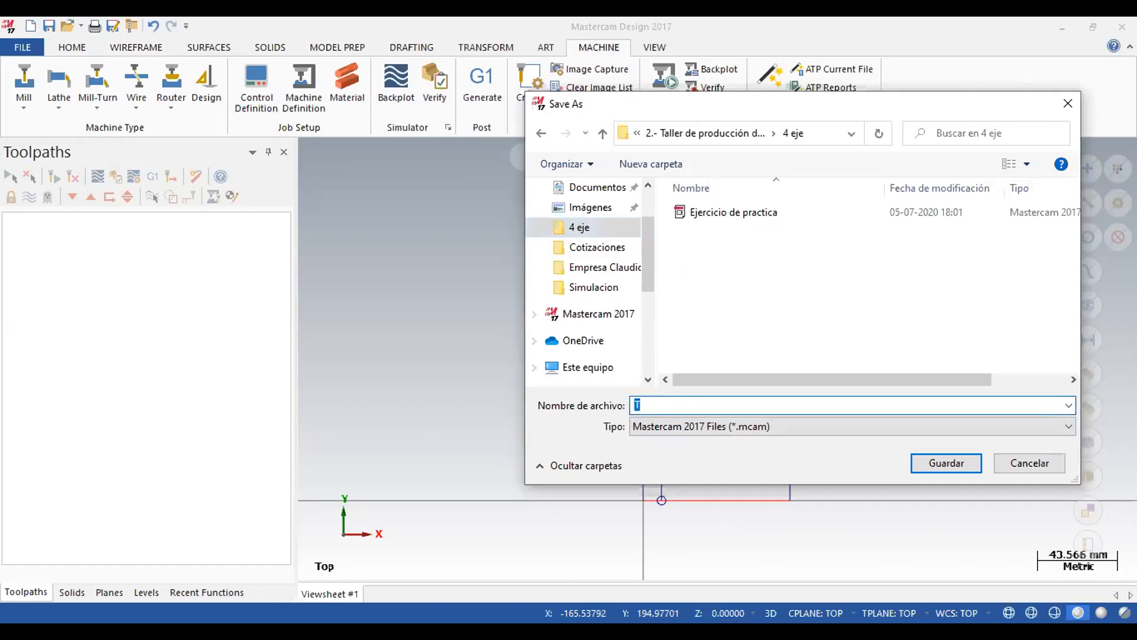
text(Ejercico pra)
key(BackSpace)
key(BackSpace)
text(rimero)
key(Return)
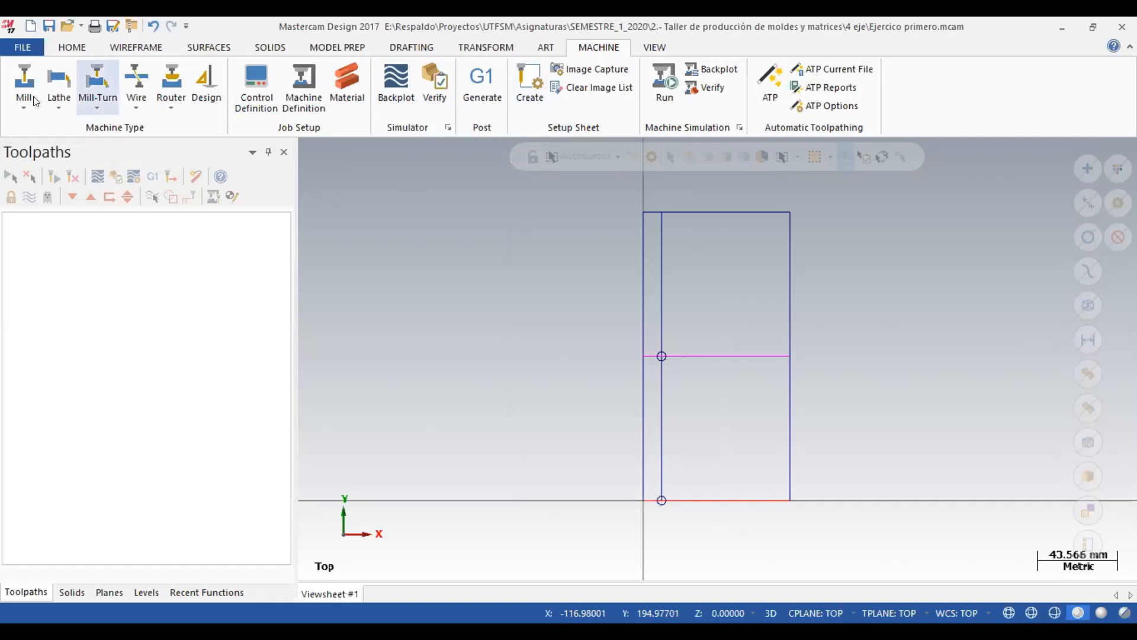
Add the default mill machine and start a 2D Drill toolpath with the NC name "Ejercico primero".
click(25, 77)
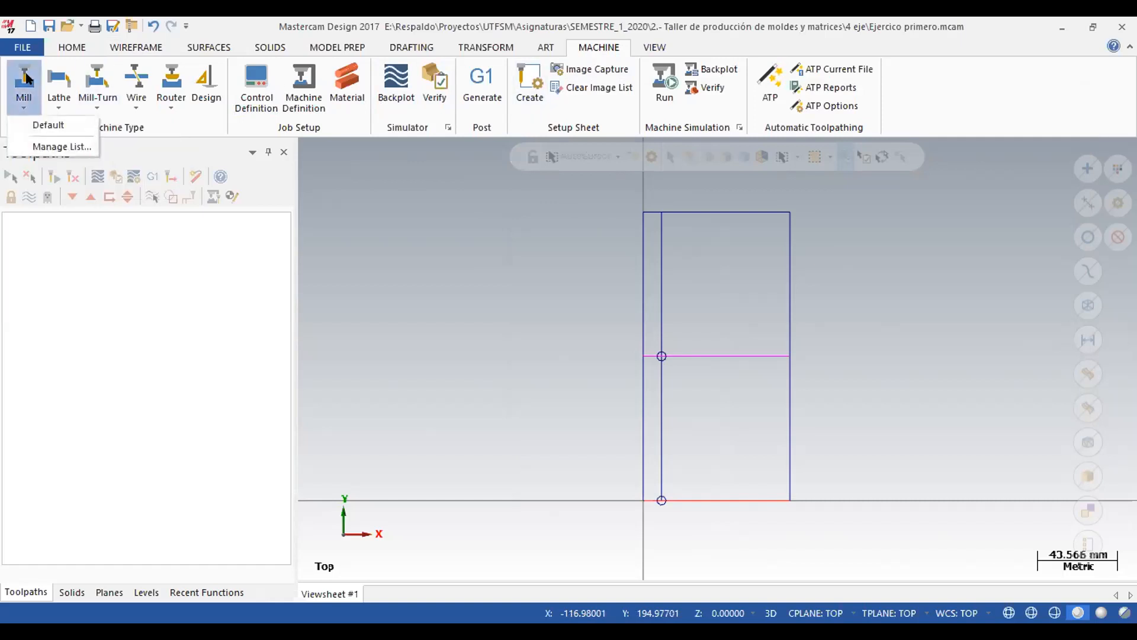
click(47, 125)
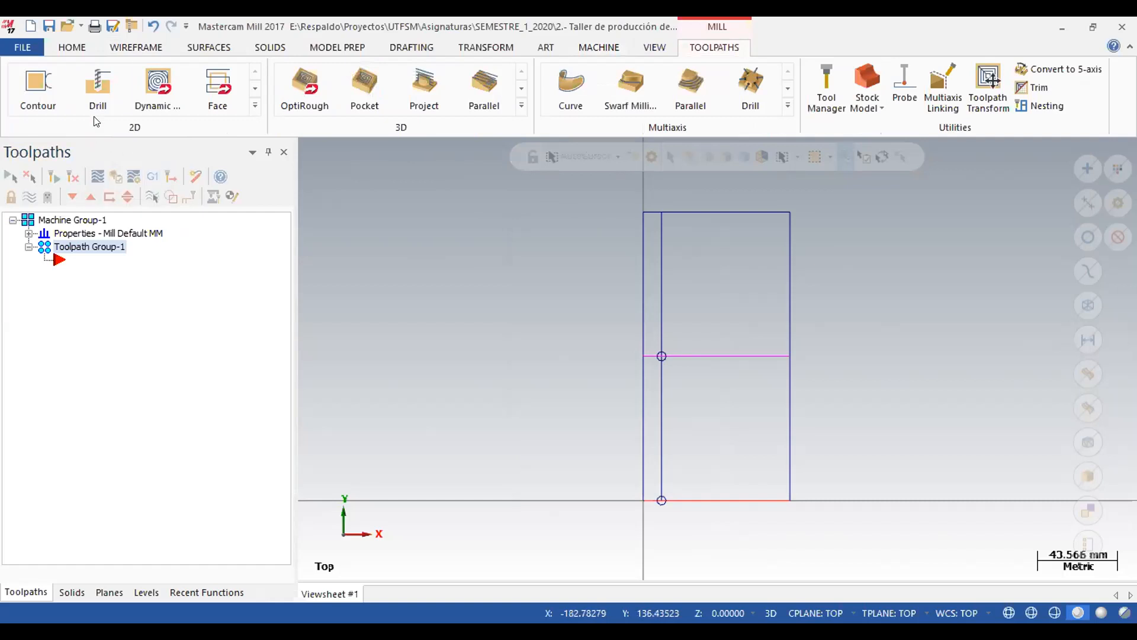
click(98, 85)
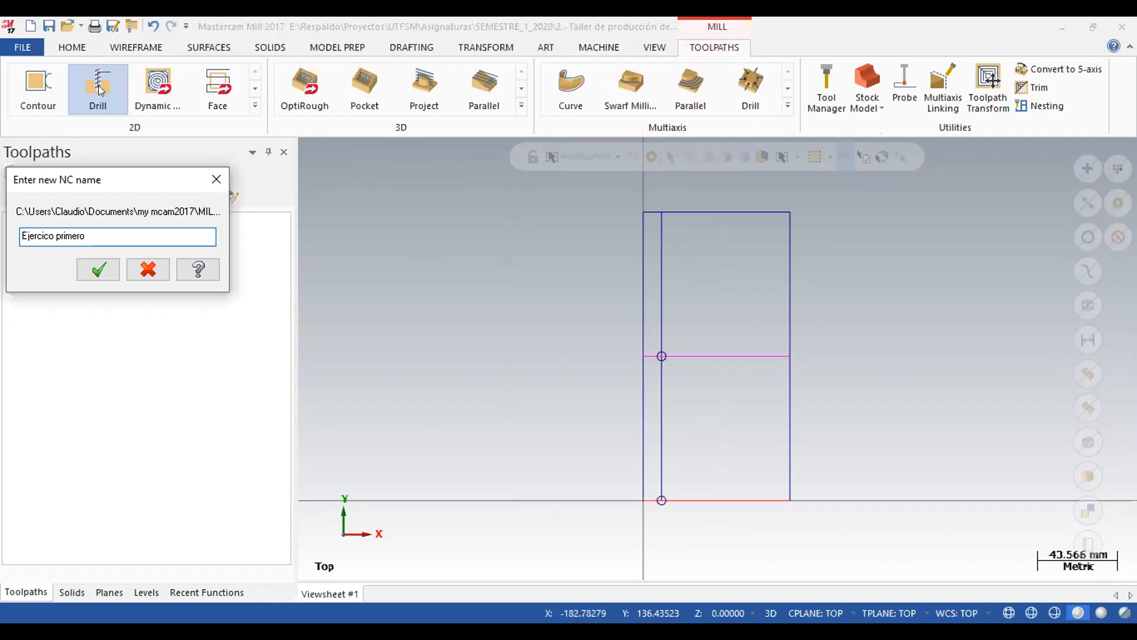
click(96, 270)
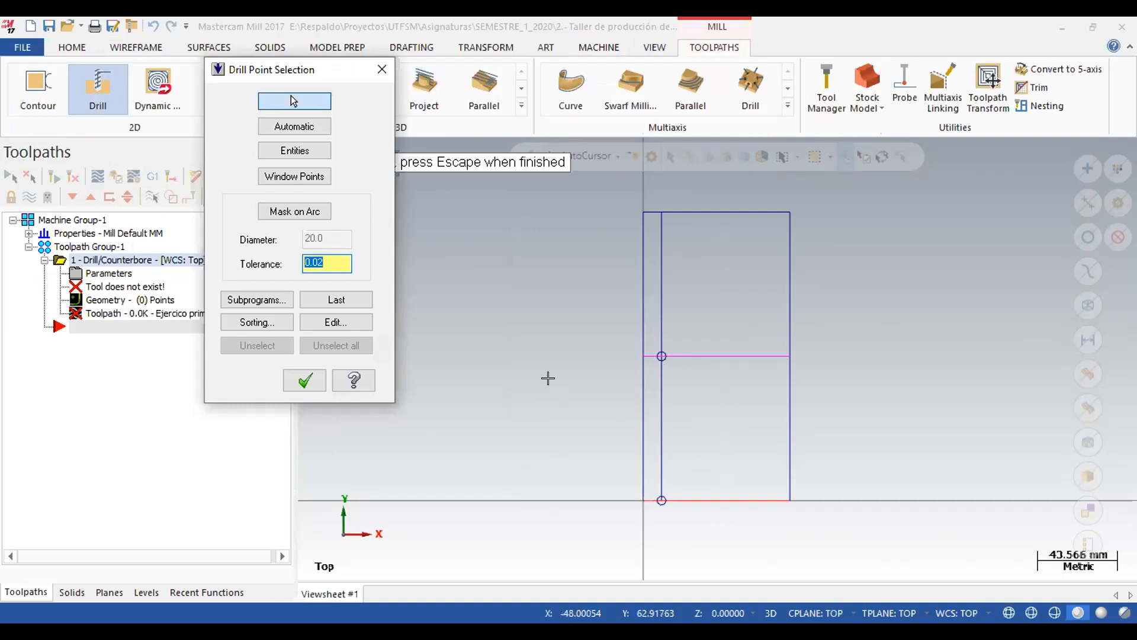
Select the centres of the two 5 mm circles, lower one first, as the drill points and accept the selection.
text(0)
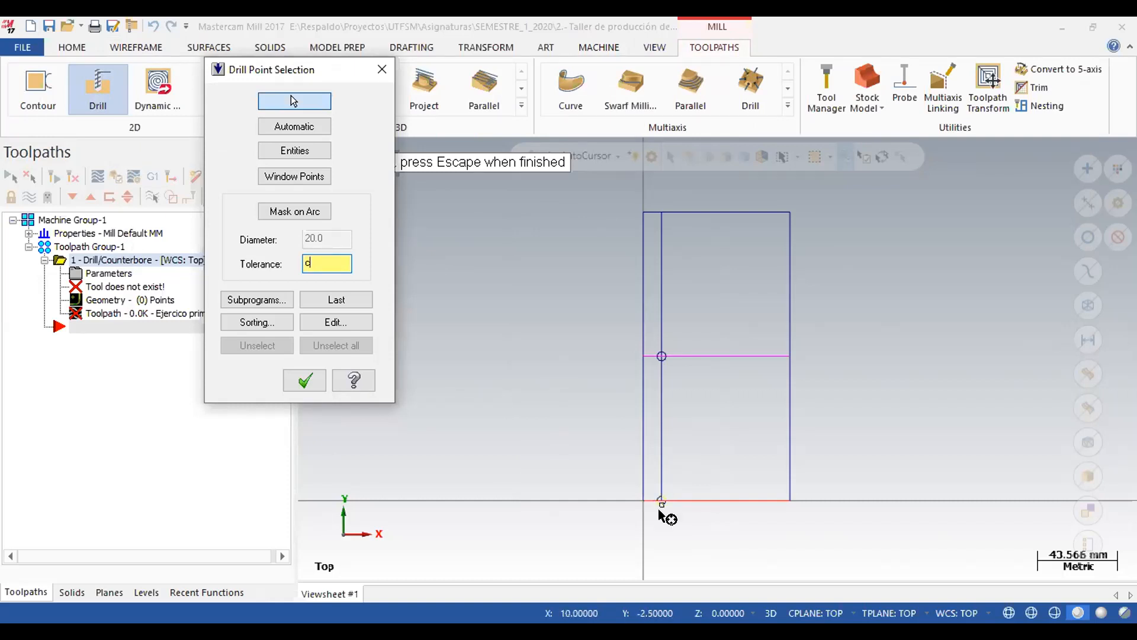
click(572, 486)
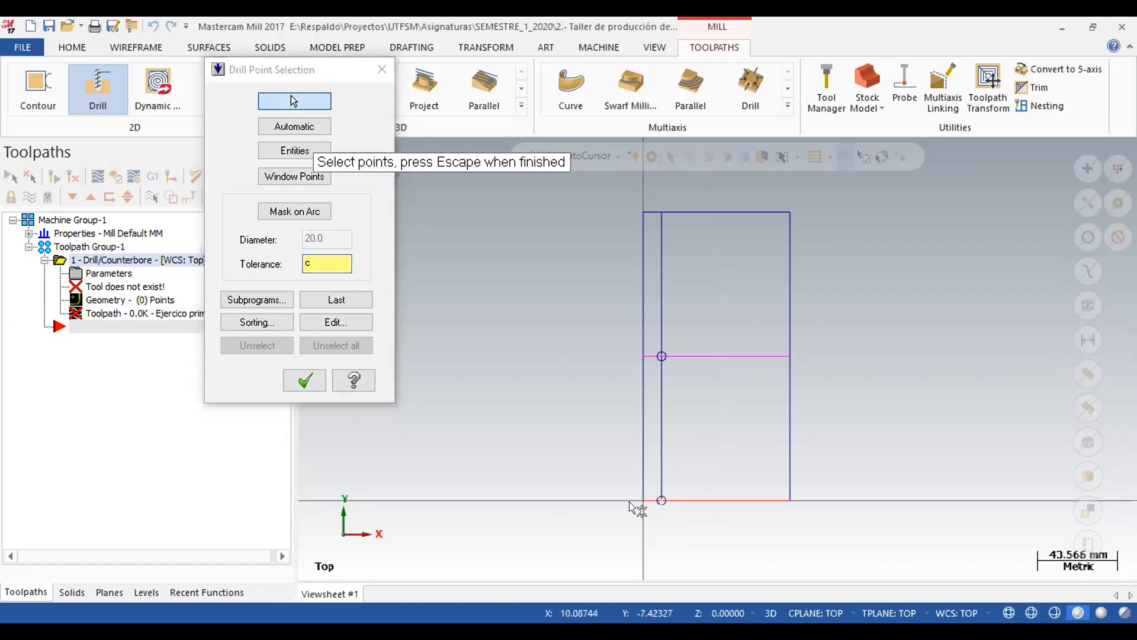
click(663, 500)
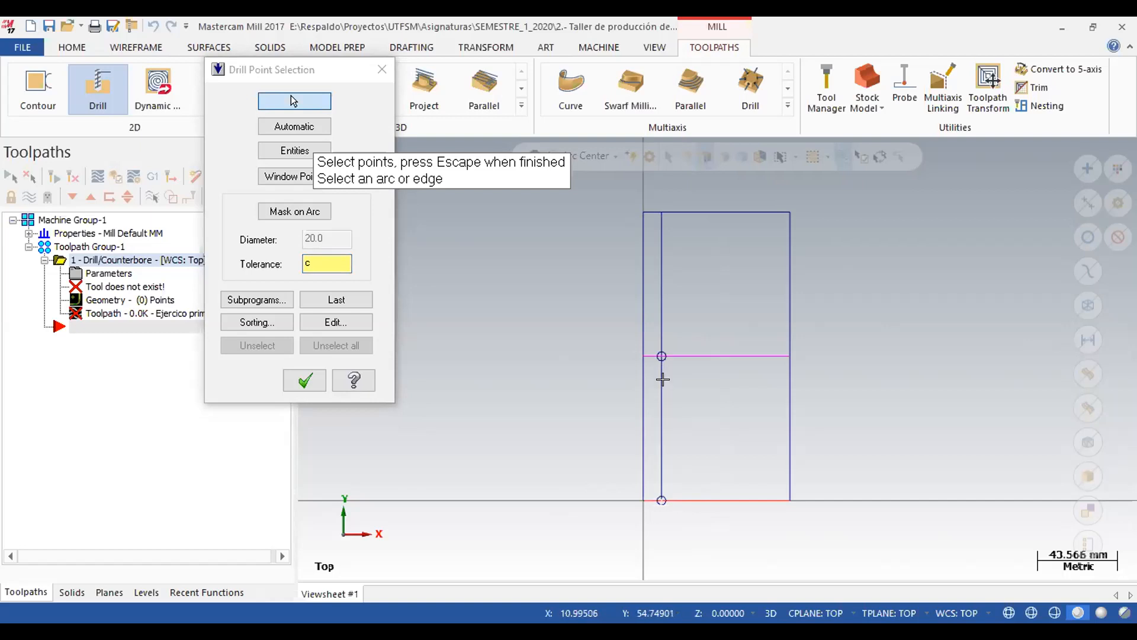
click(661, 356)
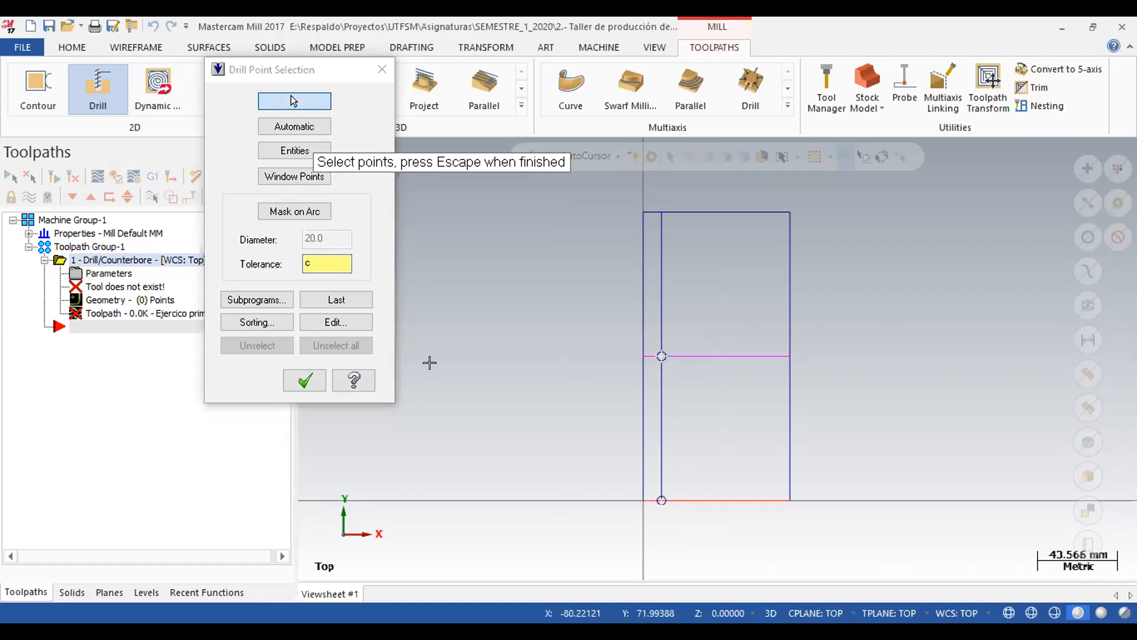
click(311, 381)
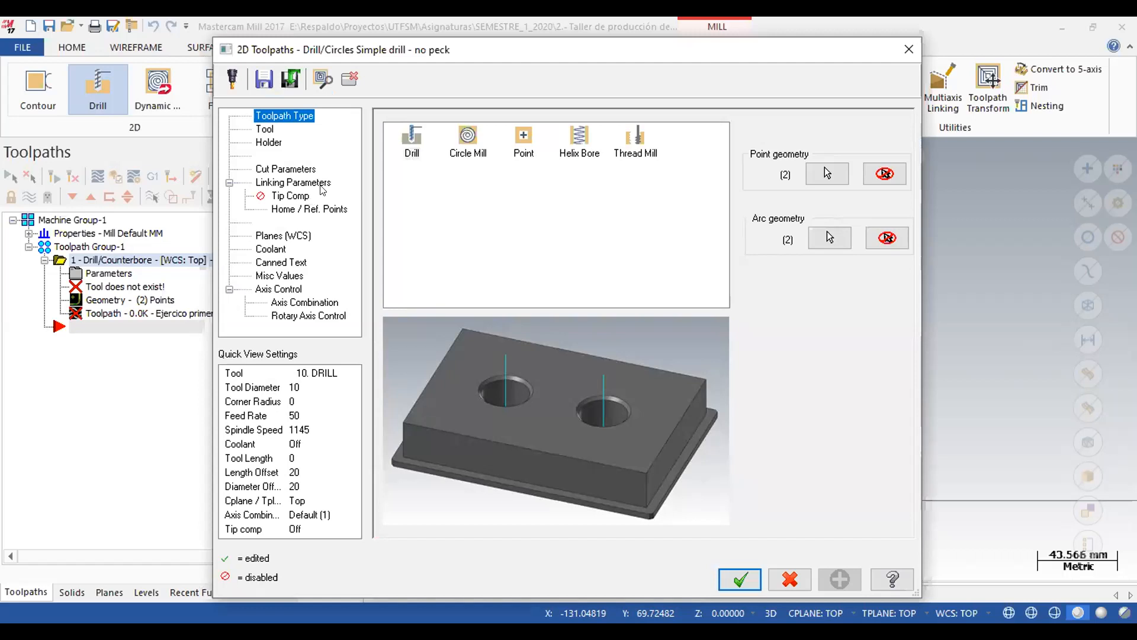
Create a new Center Drill tool with the default geometry and properties for the drill toolpath.
click(264, 129)
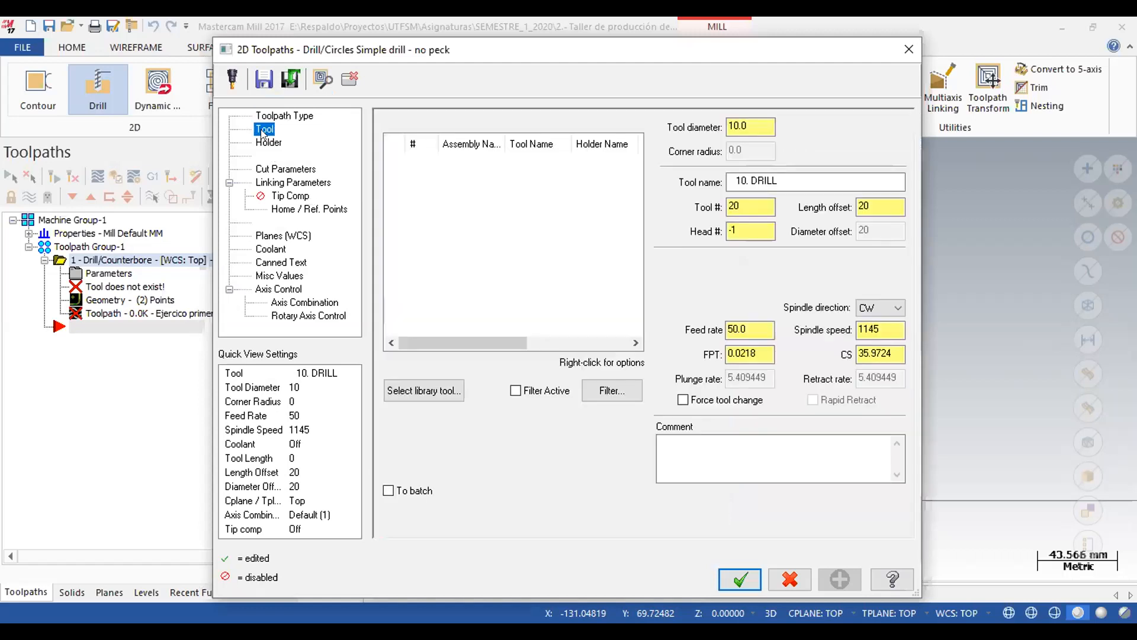
right_click(466, 180)
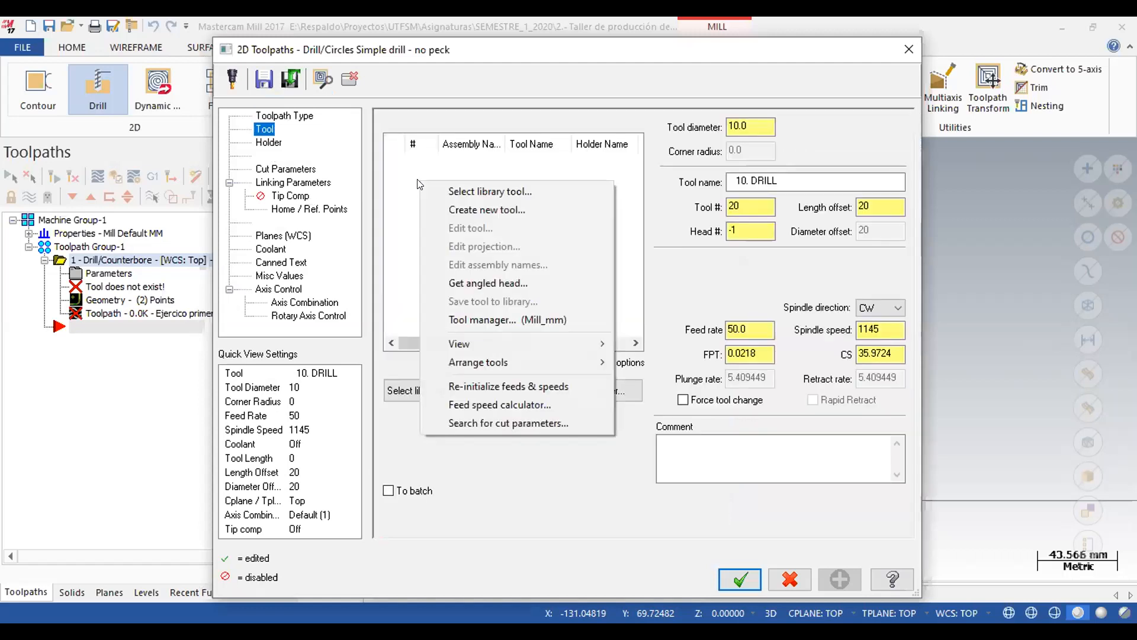
click(509, 208)
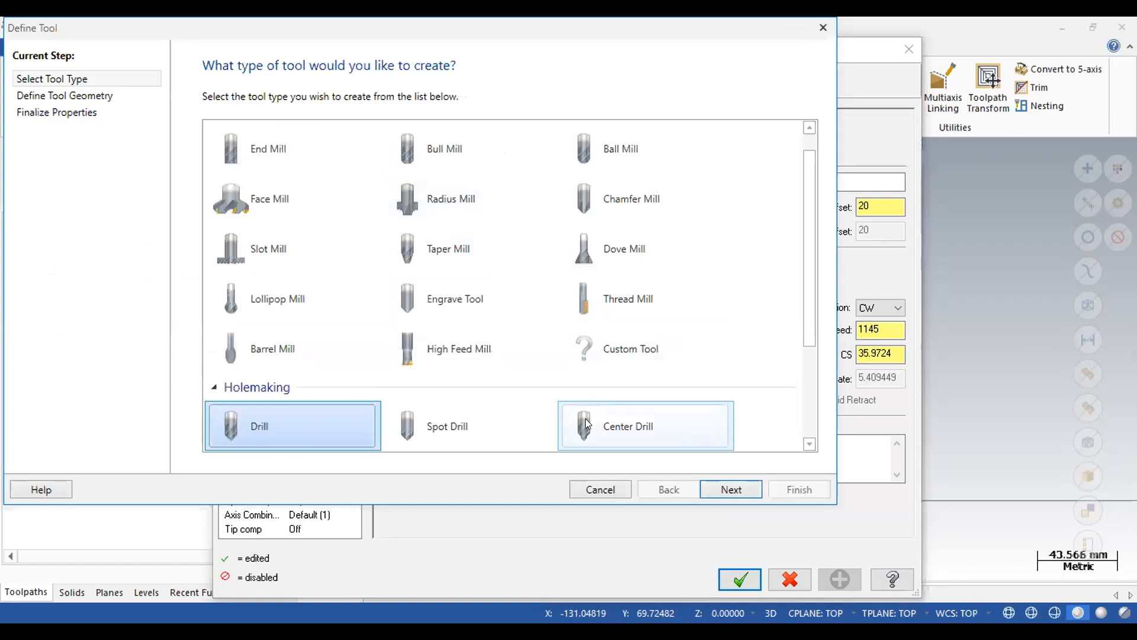
click(586, 423)
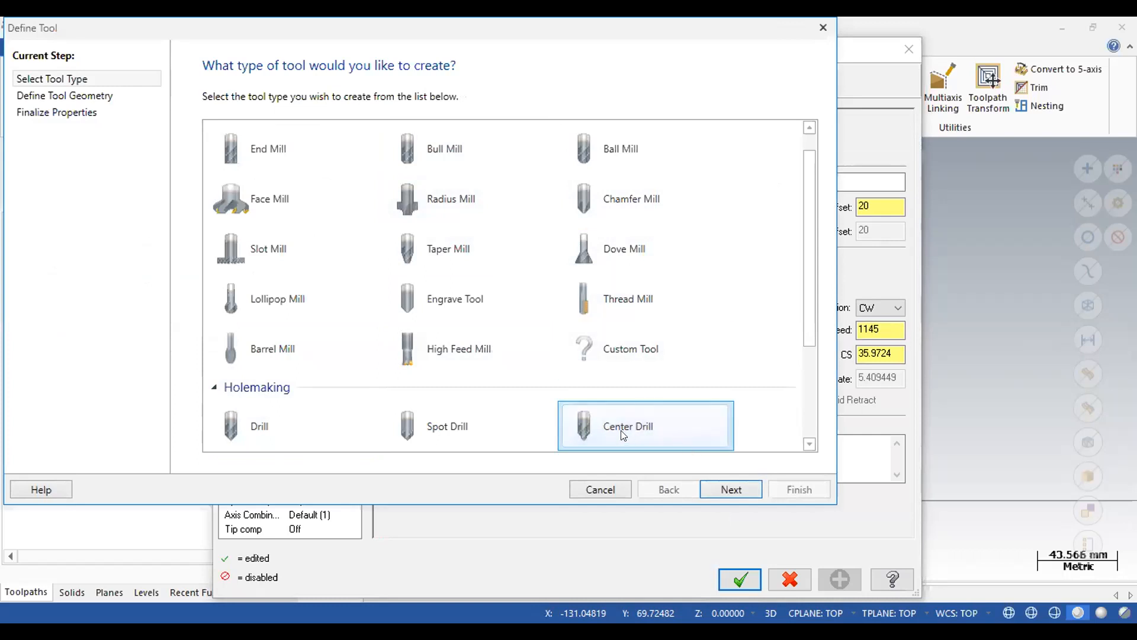
click(724, 485)
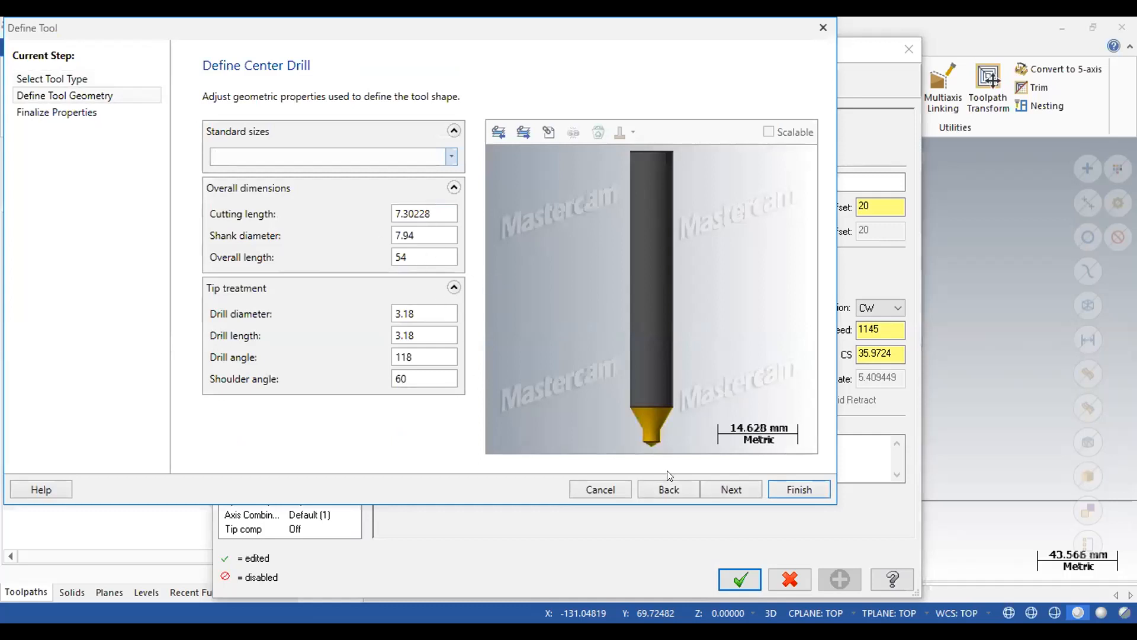
click(723, 486)
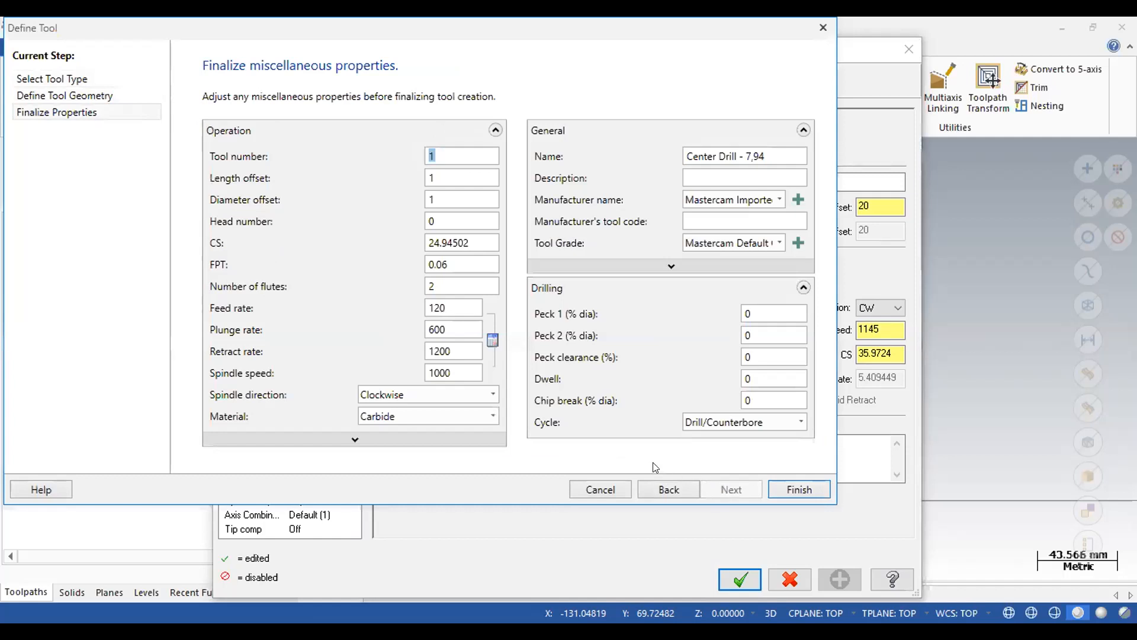
click(799, 491)
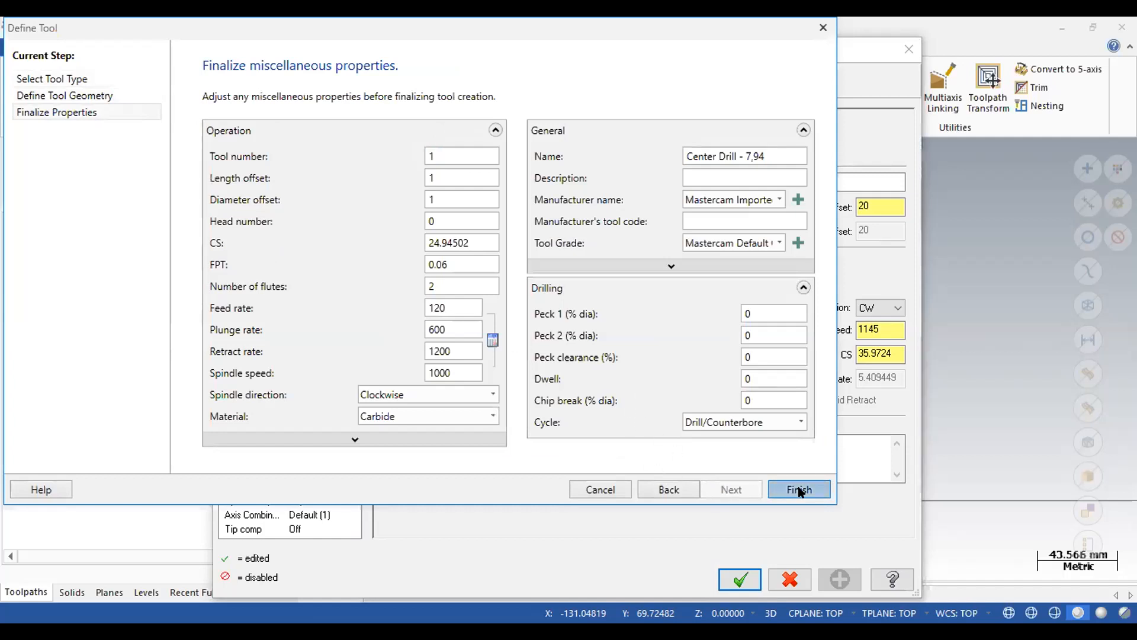
Keep the Drill/Counterbore cycle, make the retract and depth absolute, and set the drilling depth to -4.
click(268, 171)
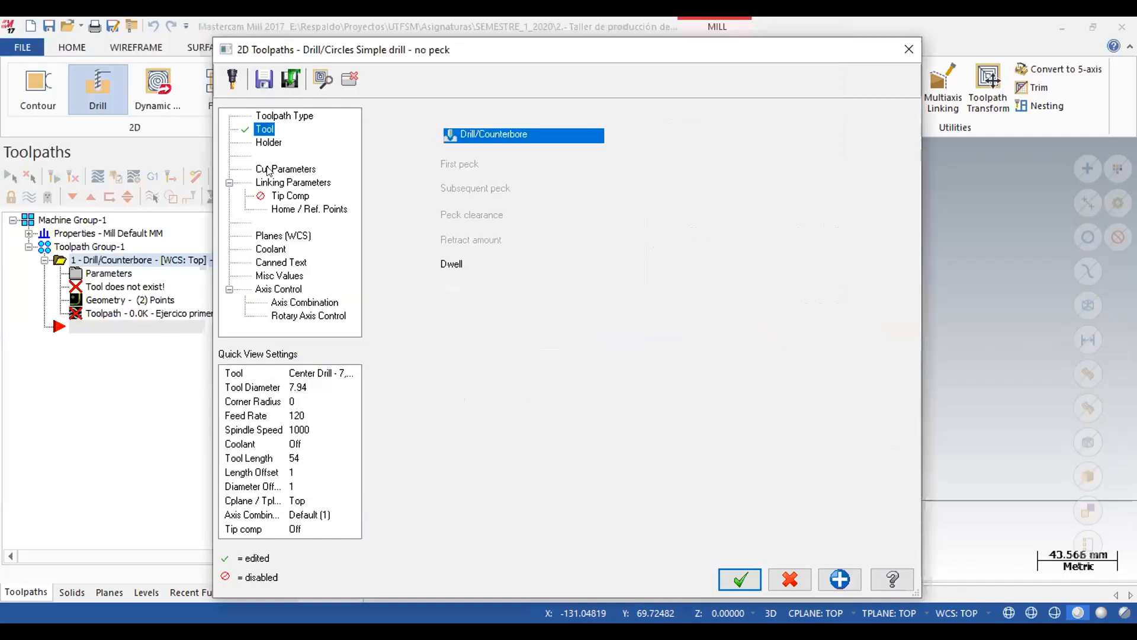
click(607, 135)
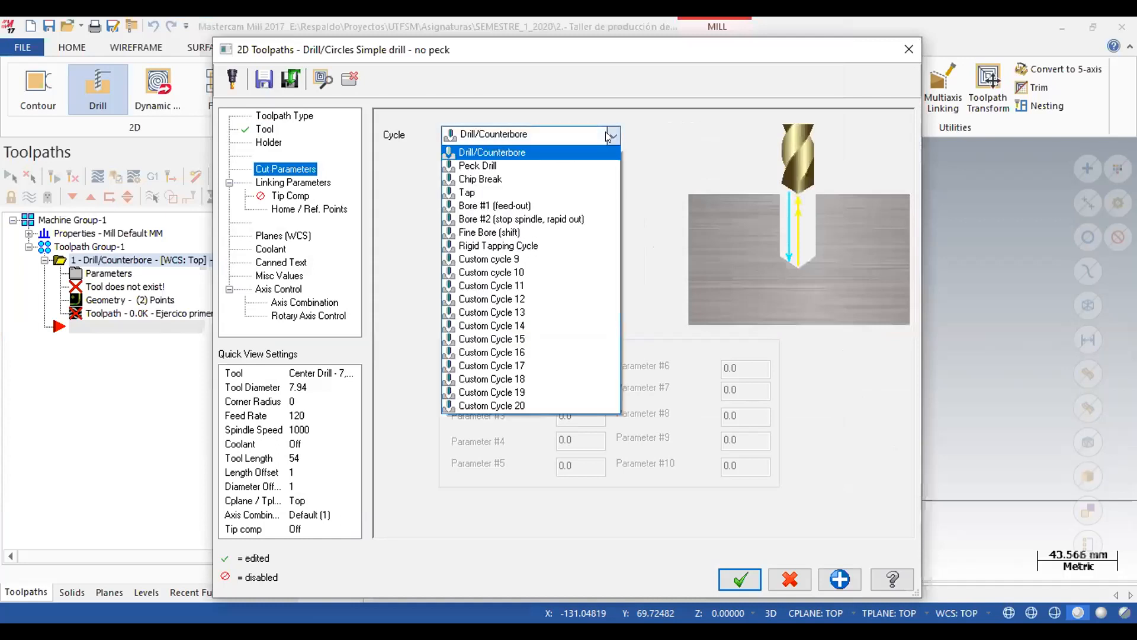
click(623, 103)
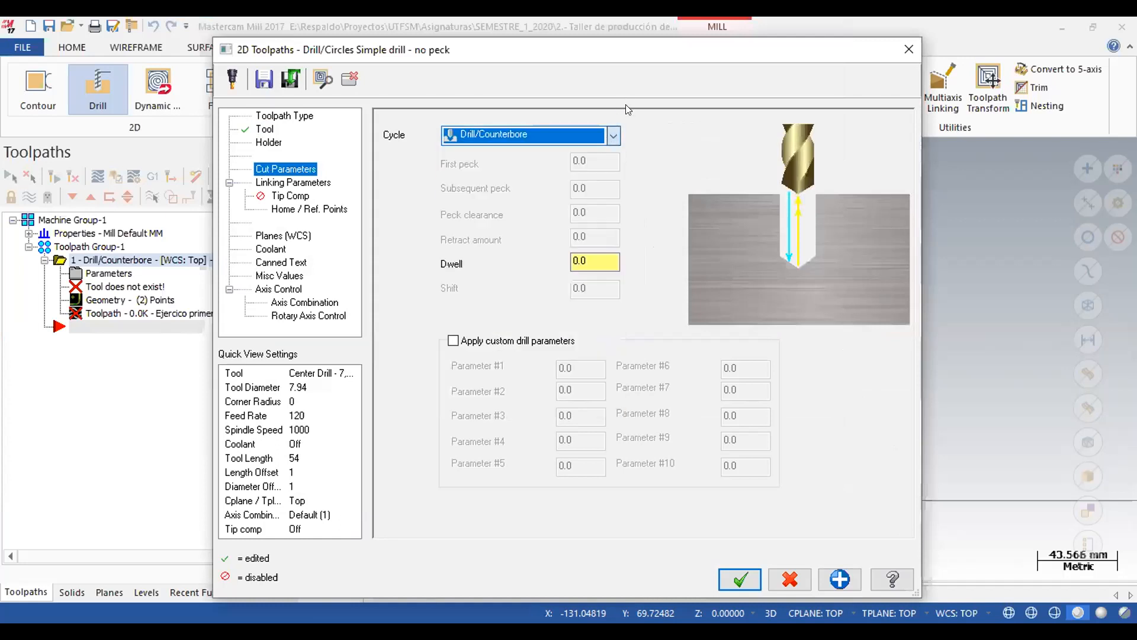
click(311, 183)
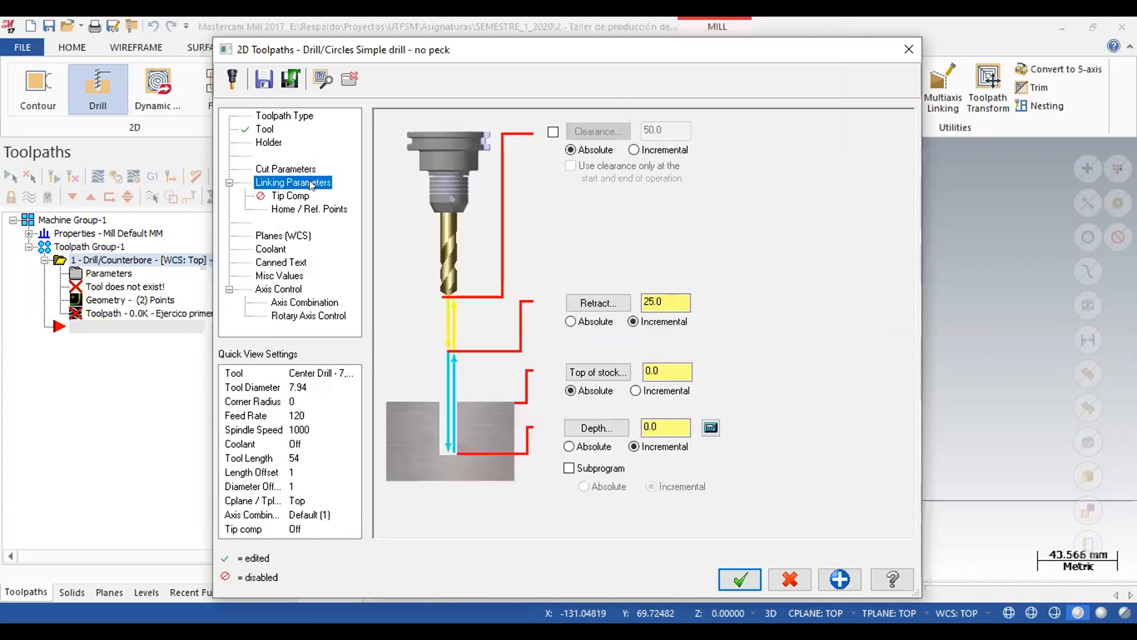
click(573, 447)
click(571, 468)
click(582, 468)
double_click(665, 426)
text(-4)
Set the rotary control to axis substitution of Y with a 50 mm rotary diameter and Unroll off, and accept the toolpath.
click(296, 319)
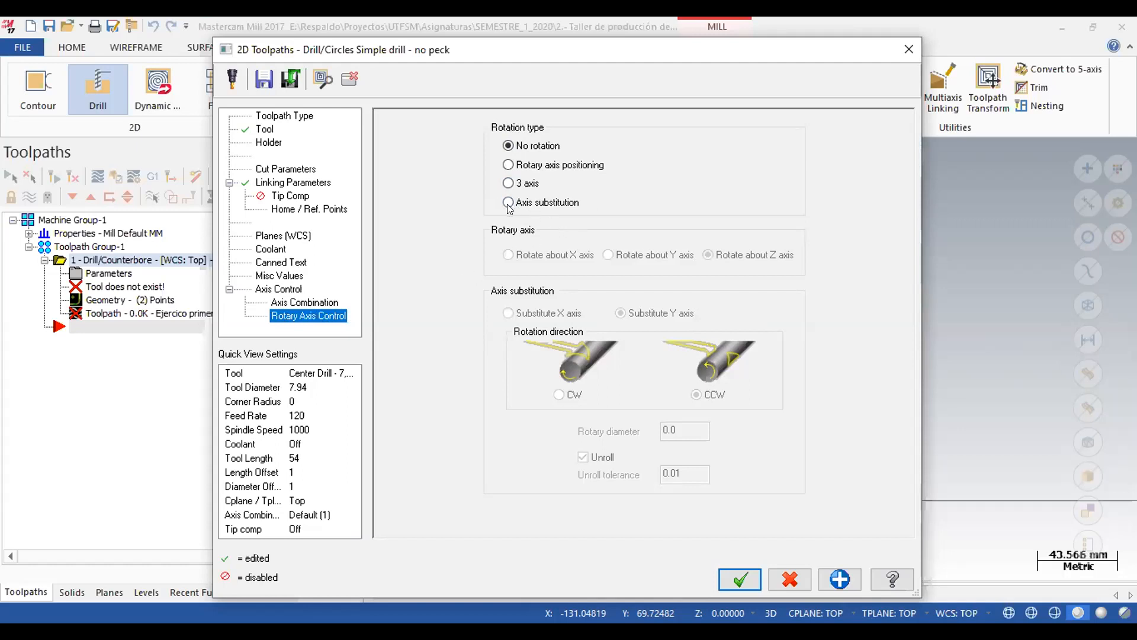
click(551, 204)
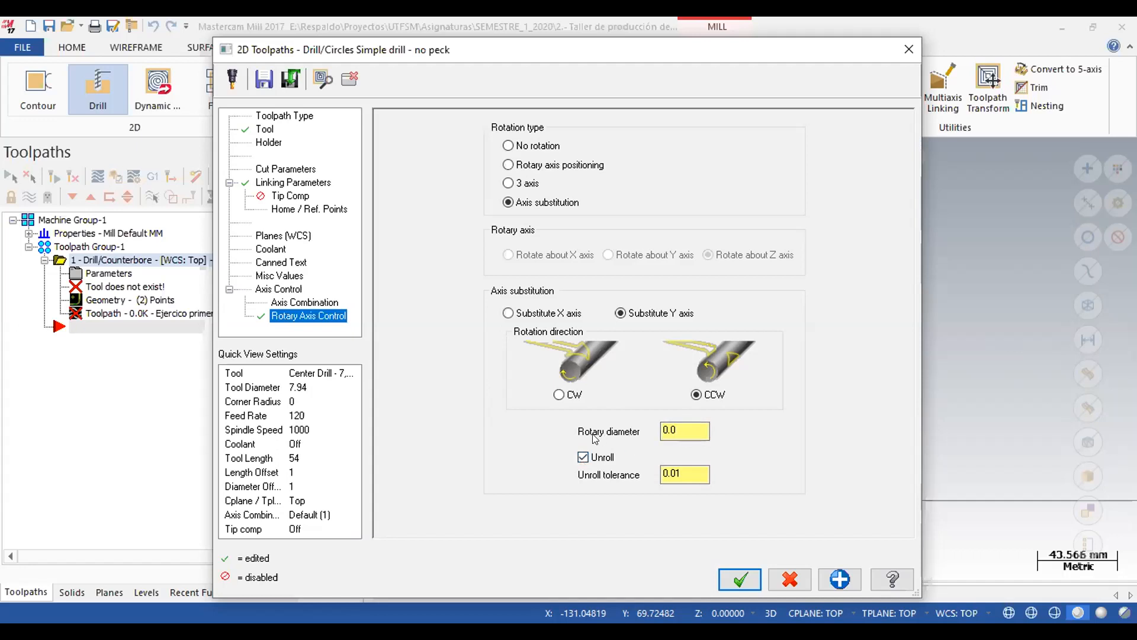
drag(699, 431, 568, 410)
text(50)
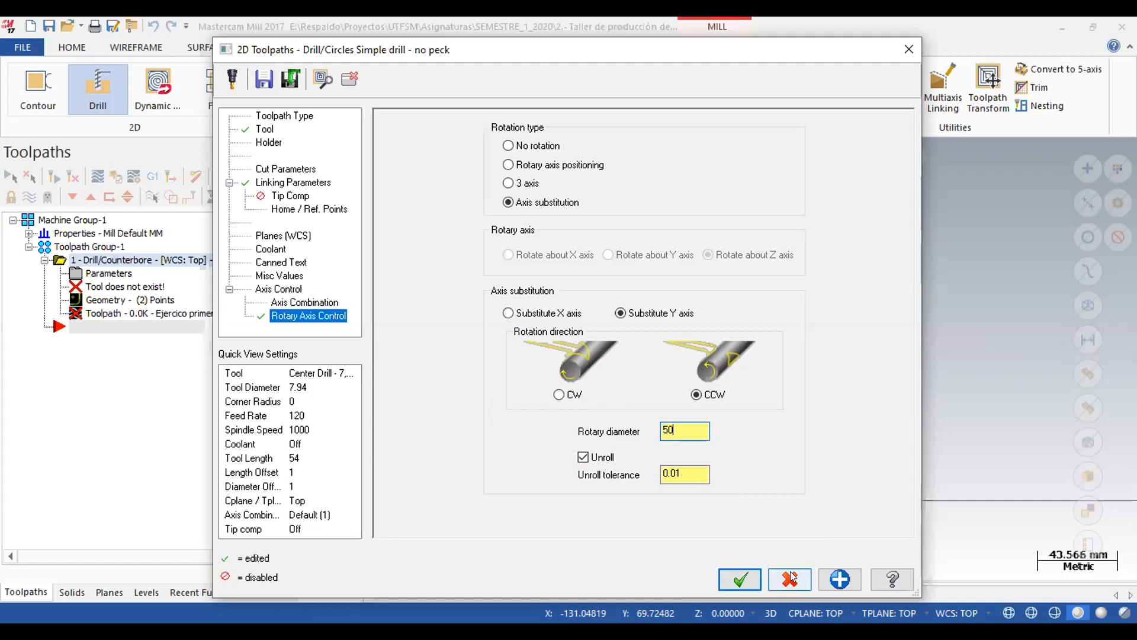
click(583, 458)
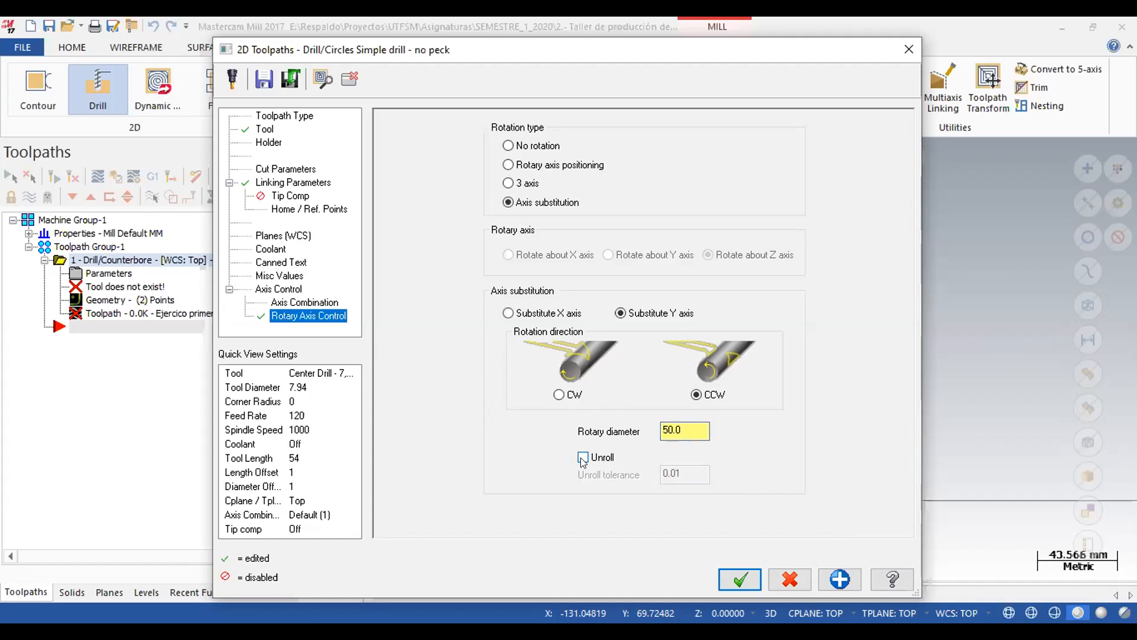
key(Return)
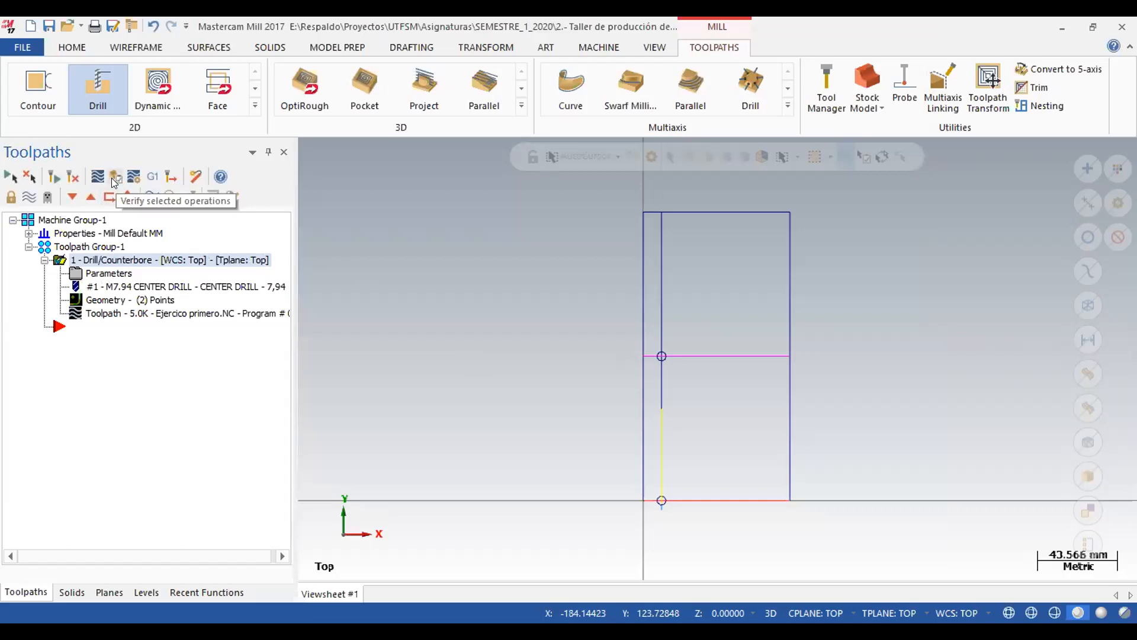
Define cylindrical stock along the X axis with a 50 mm diameter and 80 mm length.
click(29, 233)
double_click(93, 273)
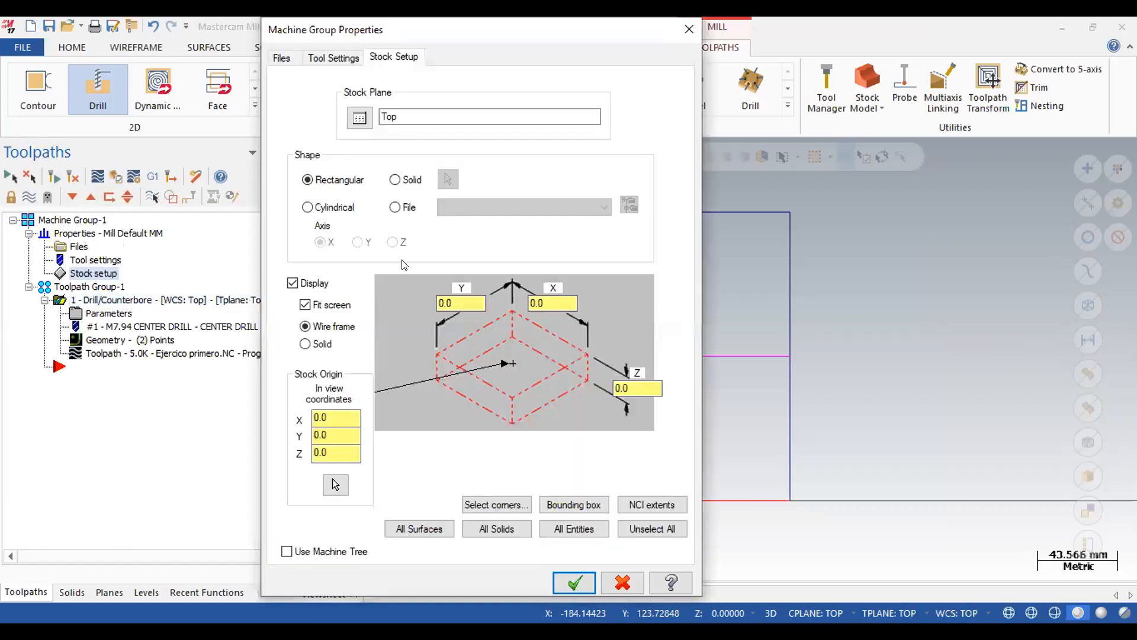
click(311, 208)
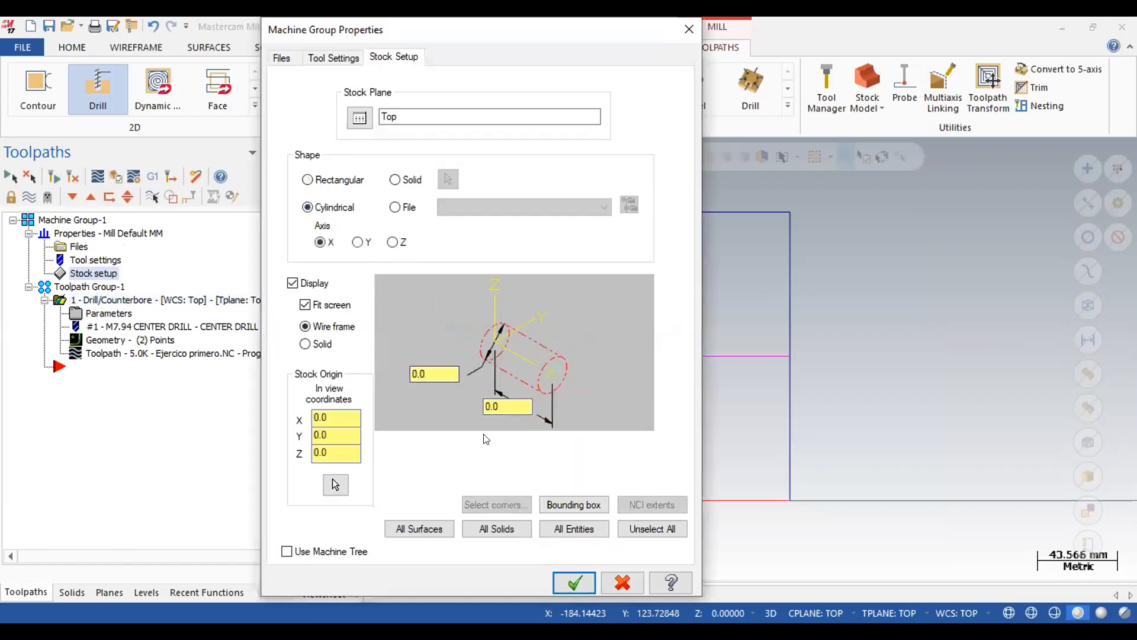
double_click(433, 374)
text(50)
double_click(495, 407)
text(80)
drag(485, 36, 412, 36)
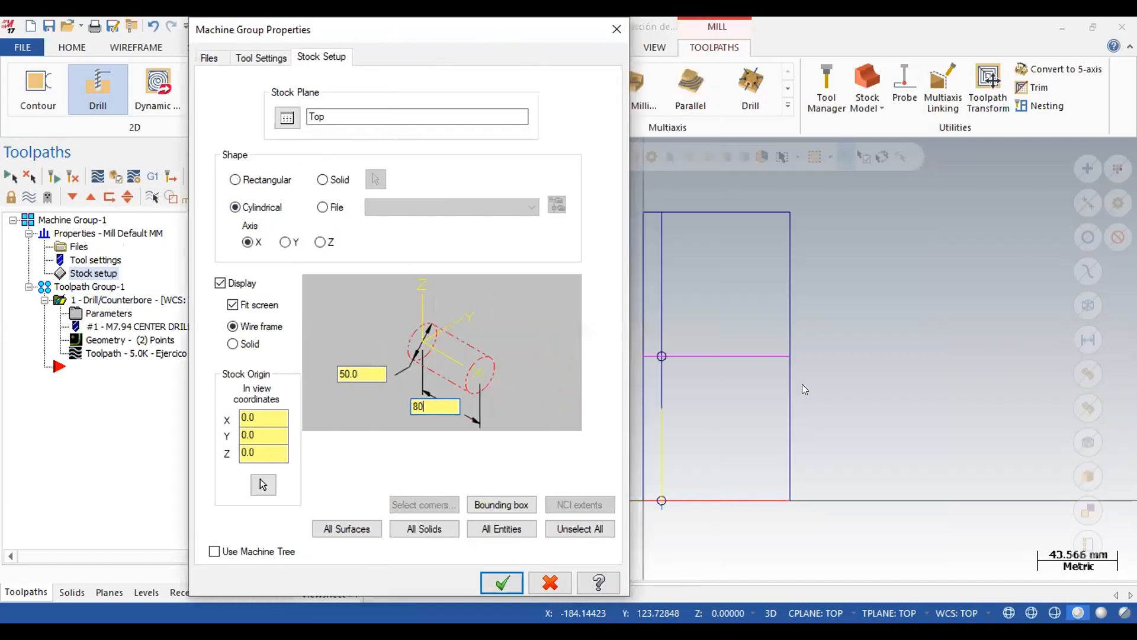
click(711, 491)
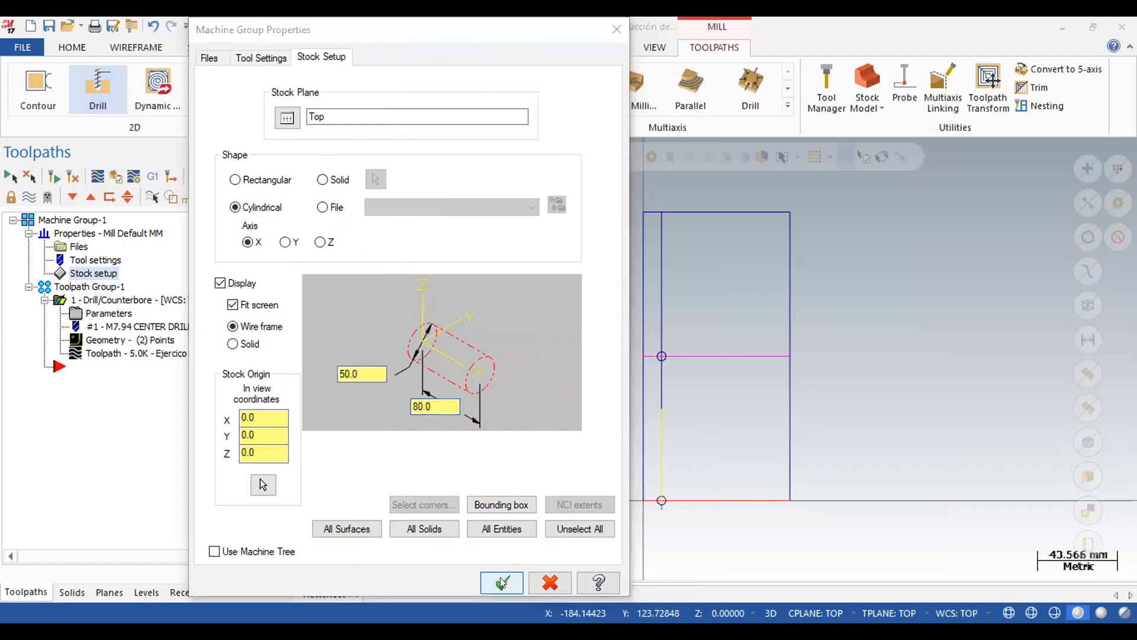
click(501, 580)
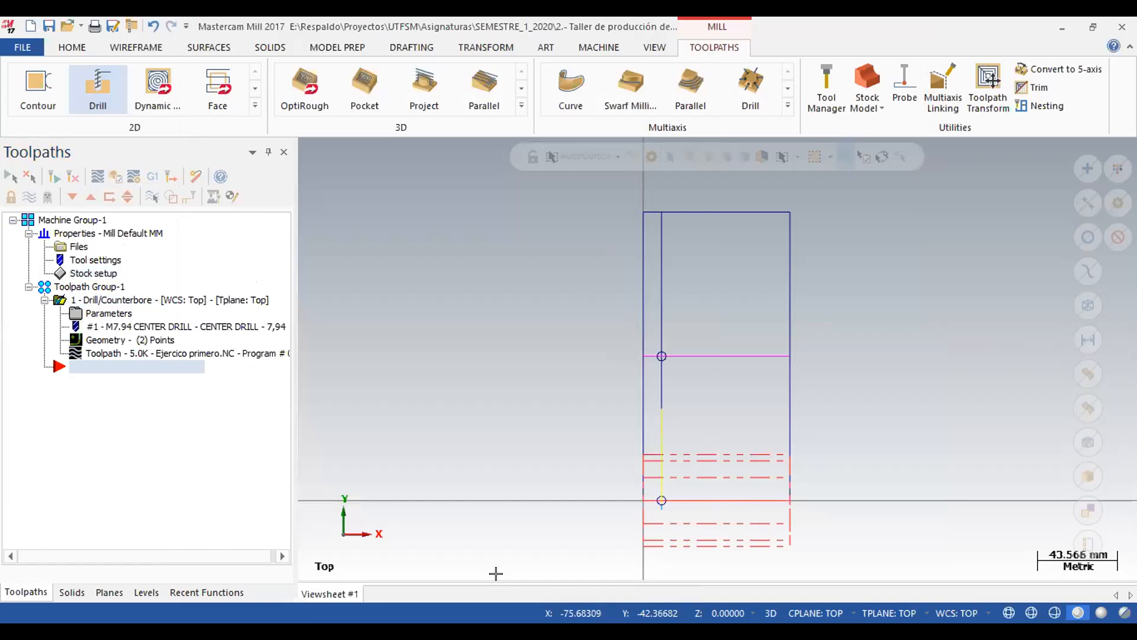
Verify the drill toolpath on the cylindrical stock, replay the simulation from the start at a slower speed, and close the simulator.
key(alt+7)
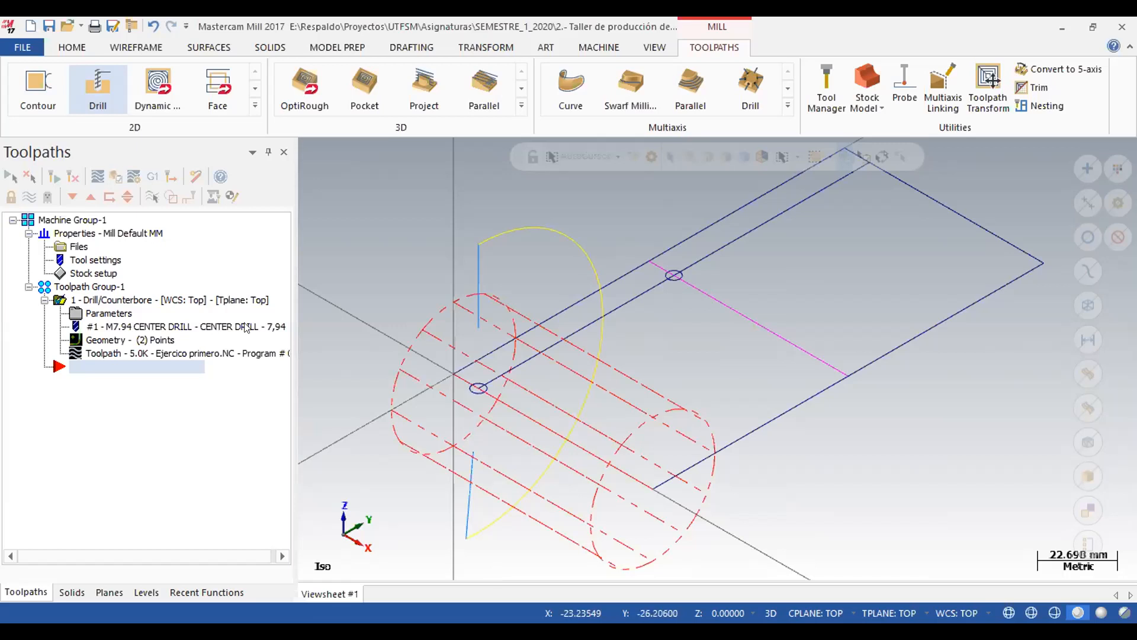
click(115, 176)
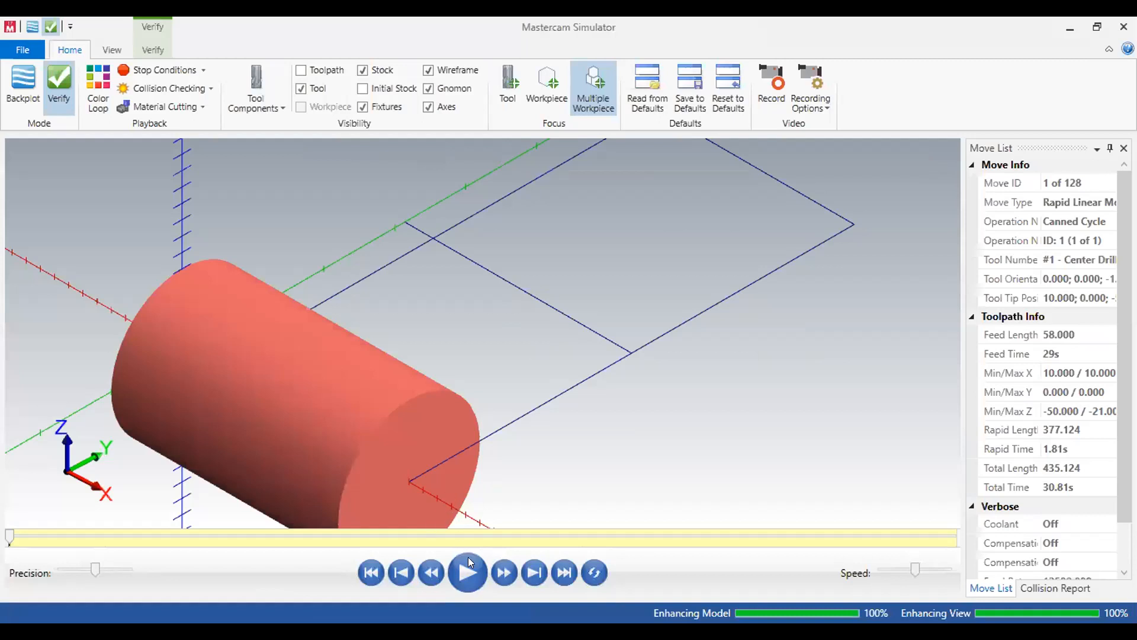
click(469, 576)
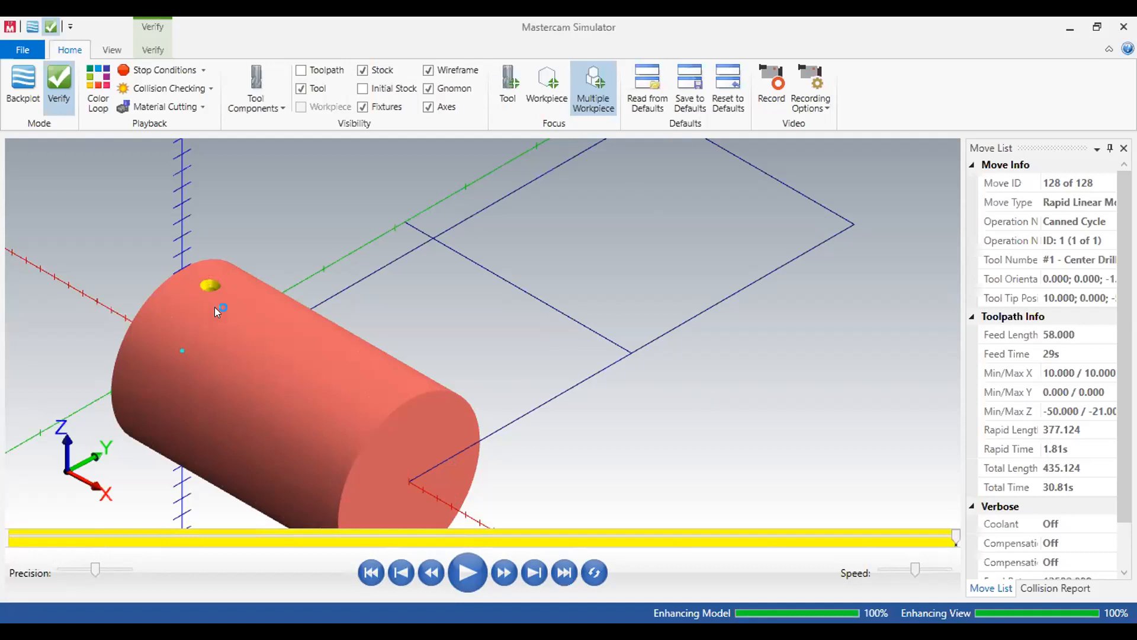
click(371, 572)
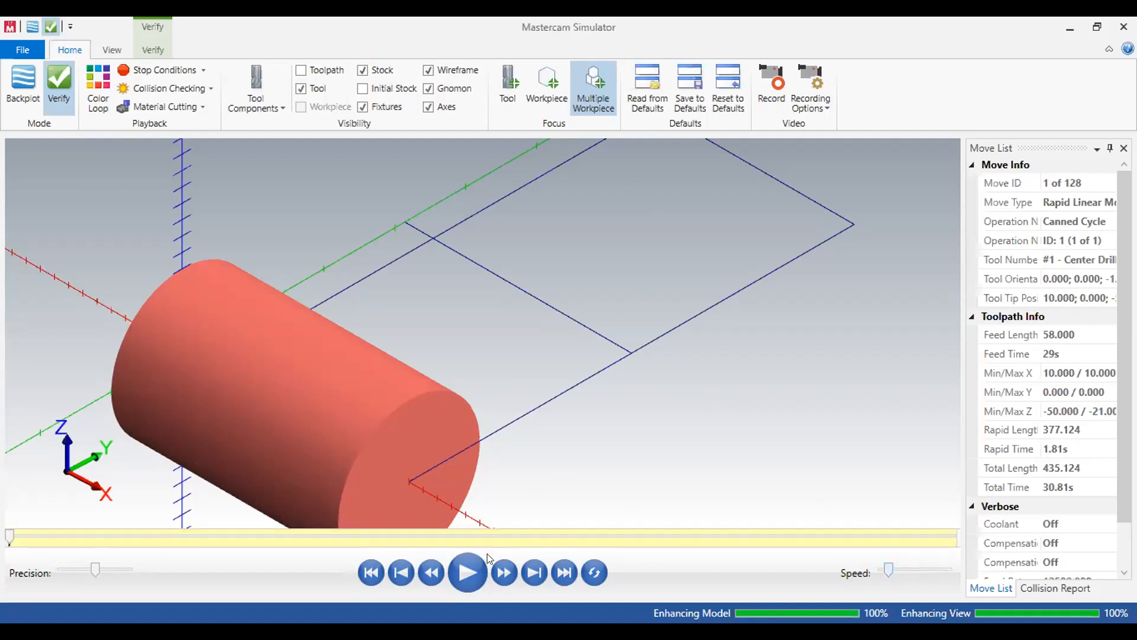
click(467, 572)
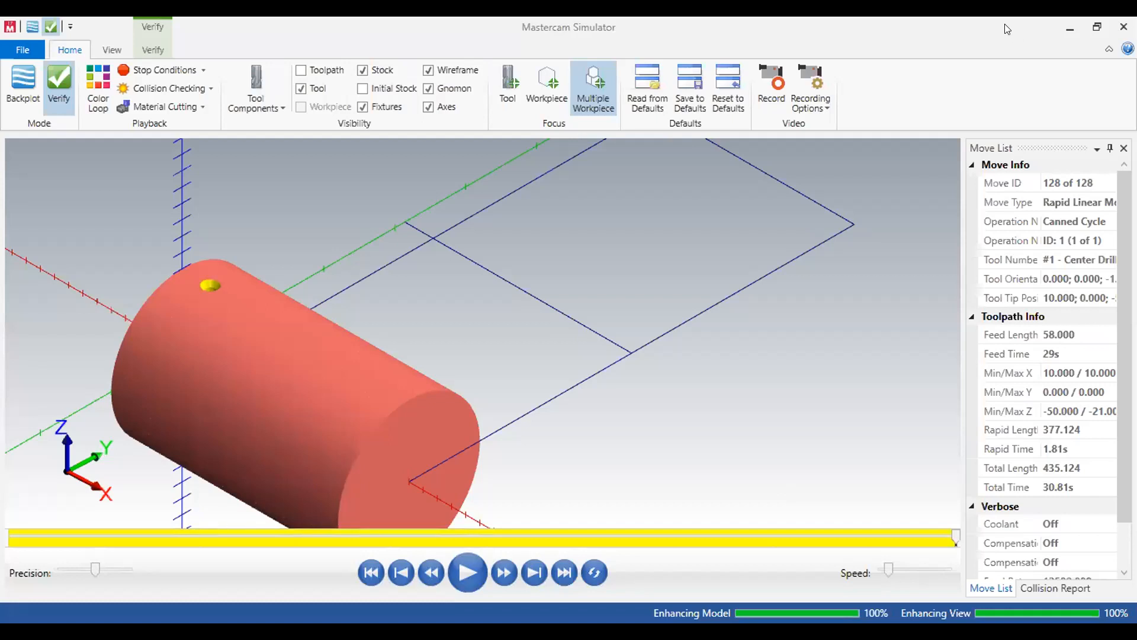
click(1116, 29)
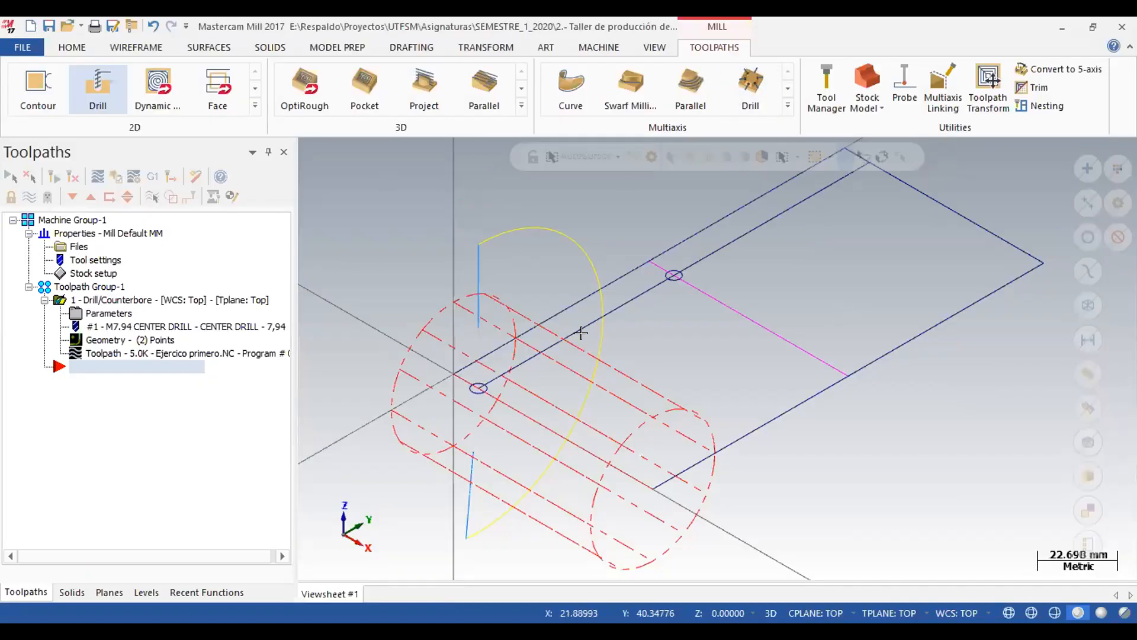
From the top view, post the drill toolpath to Ejercico primero.NC and remove the block numbers from the code.
key(alt+1)
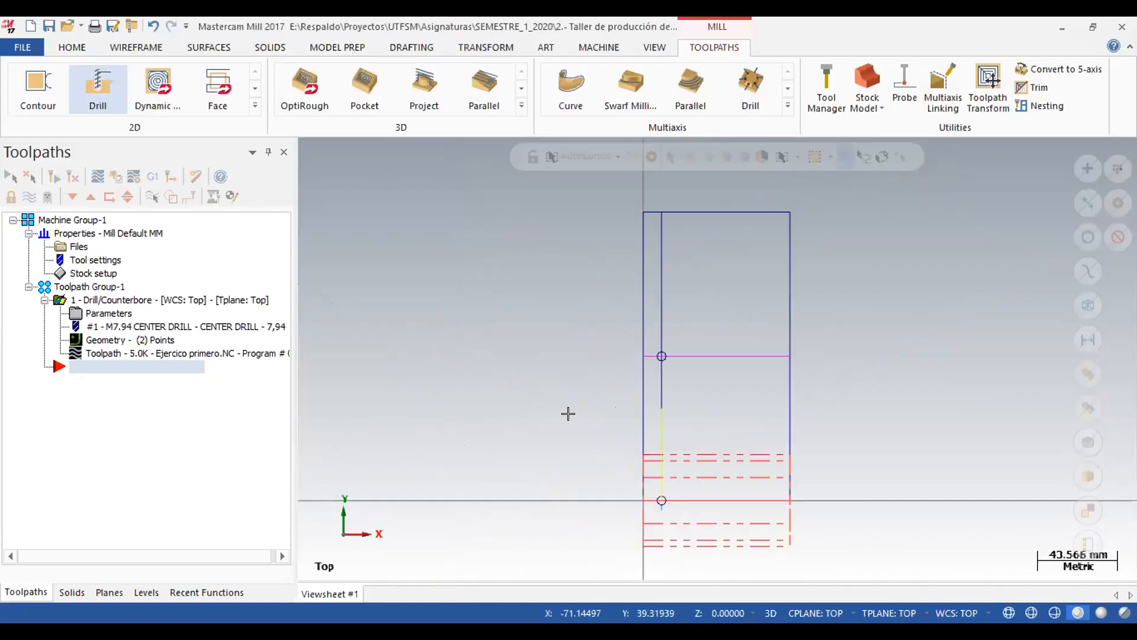
click(152, 177)
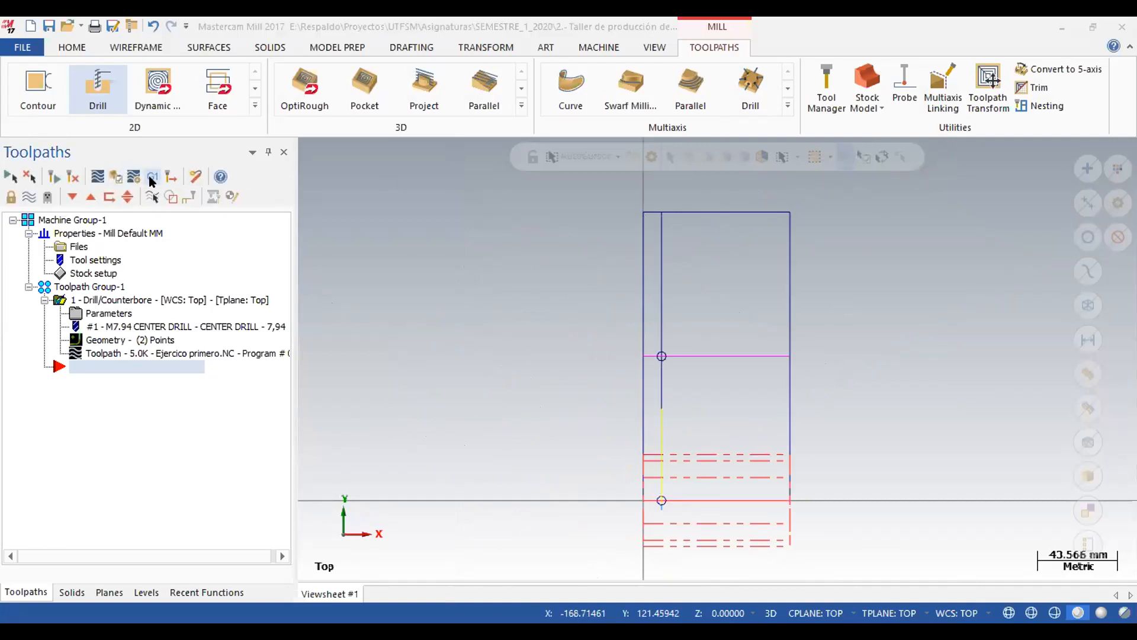
click(216, 443)
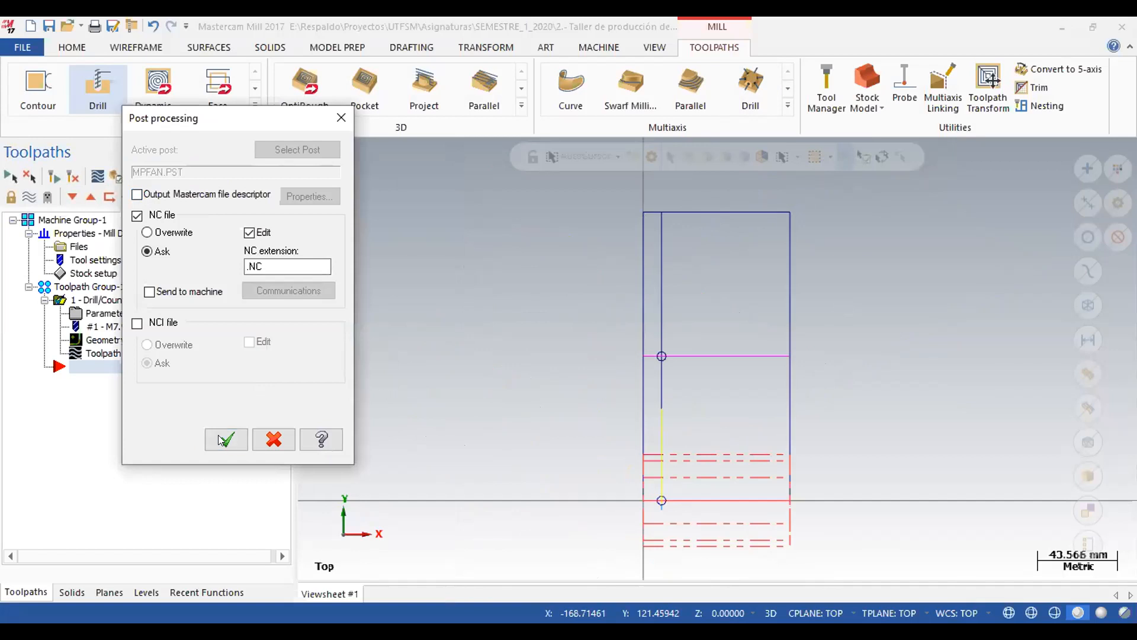
click(937, 461)
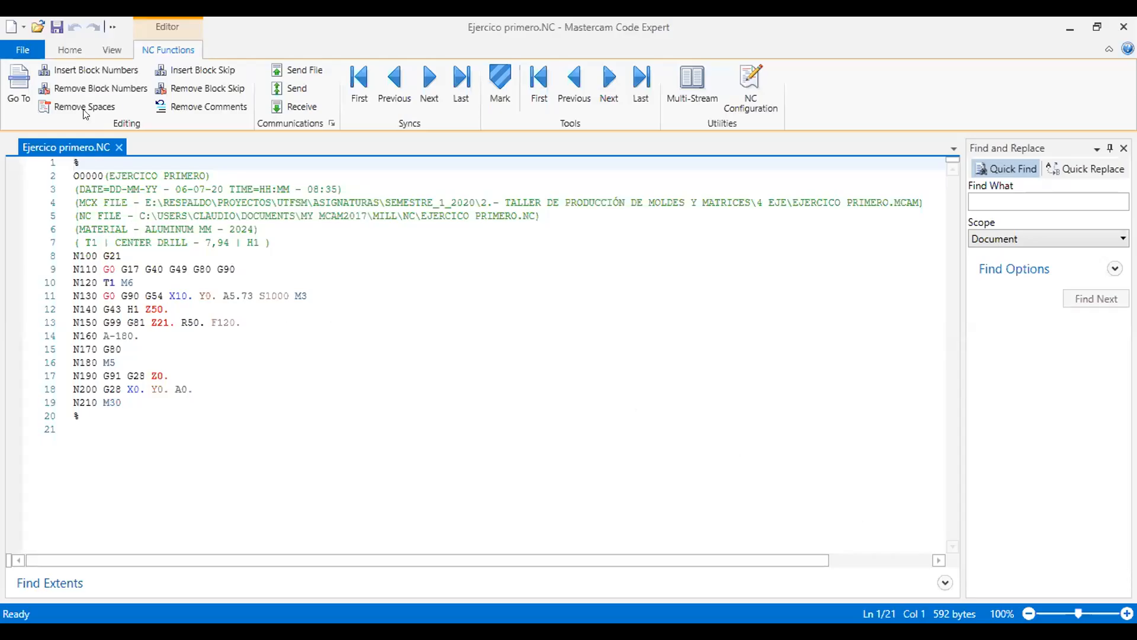
click(88, 89)
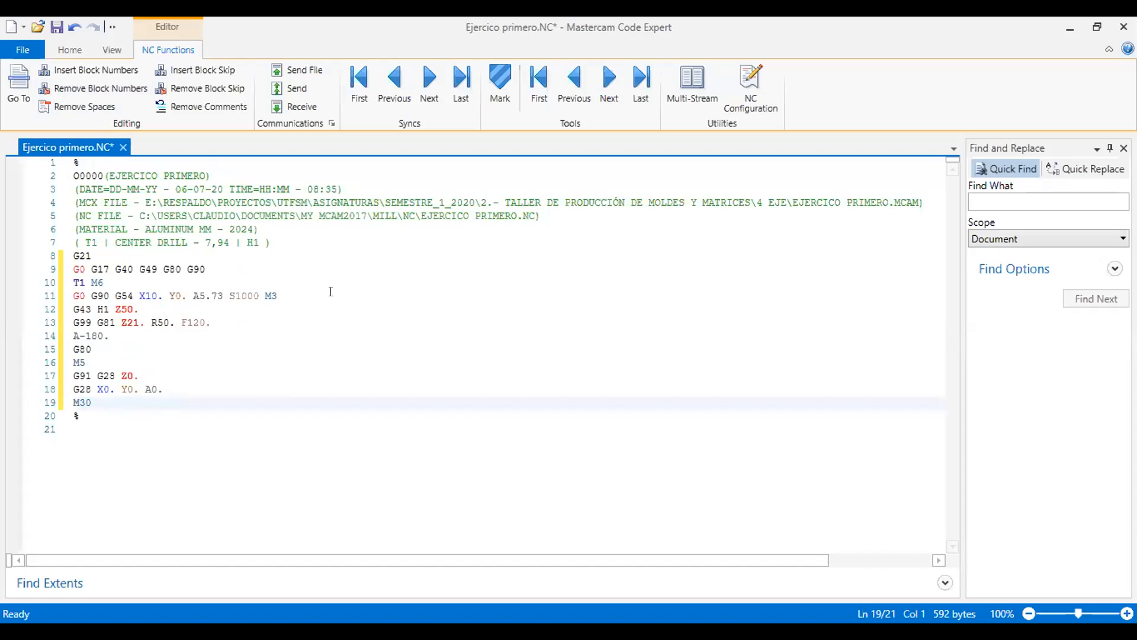
Examine the tool change, the first hole's X, Y and A positioning values, and the second hole's A rotation in the NC code.
click(73, 281)
drag(73, 280, 103, 283)
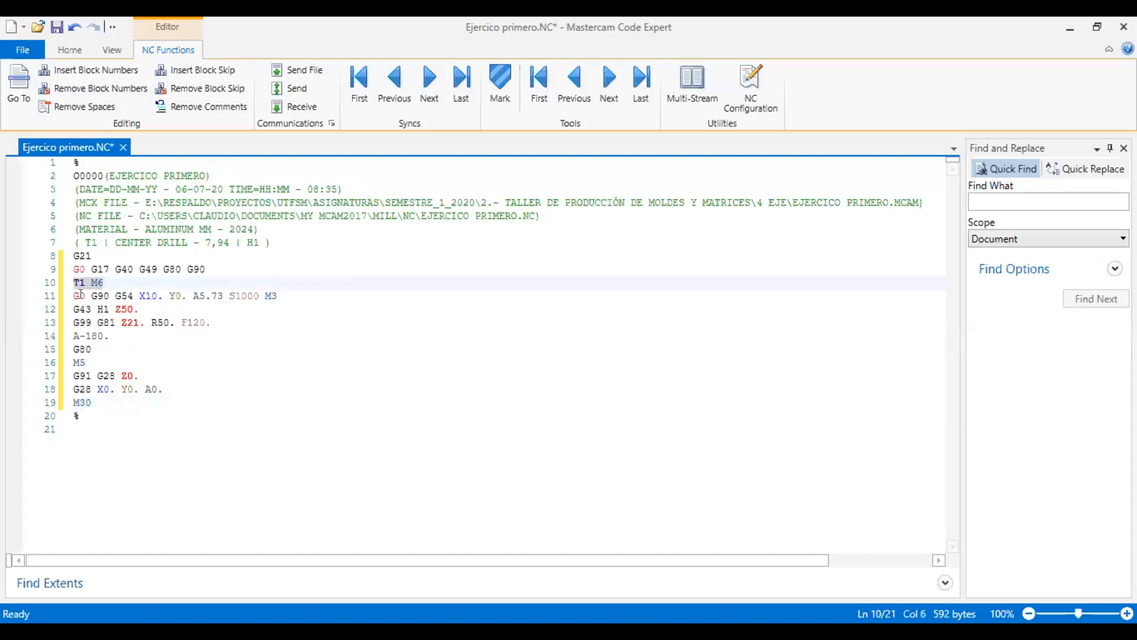
click(133, 294)
drag(134, 294, 186, 295)
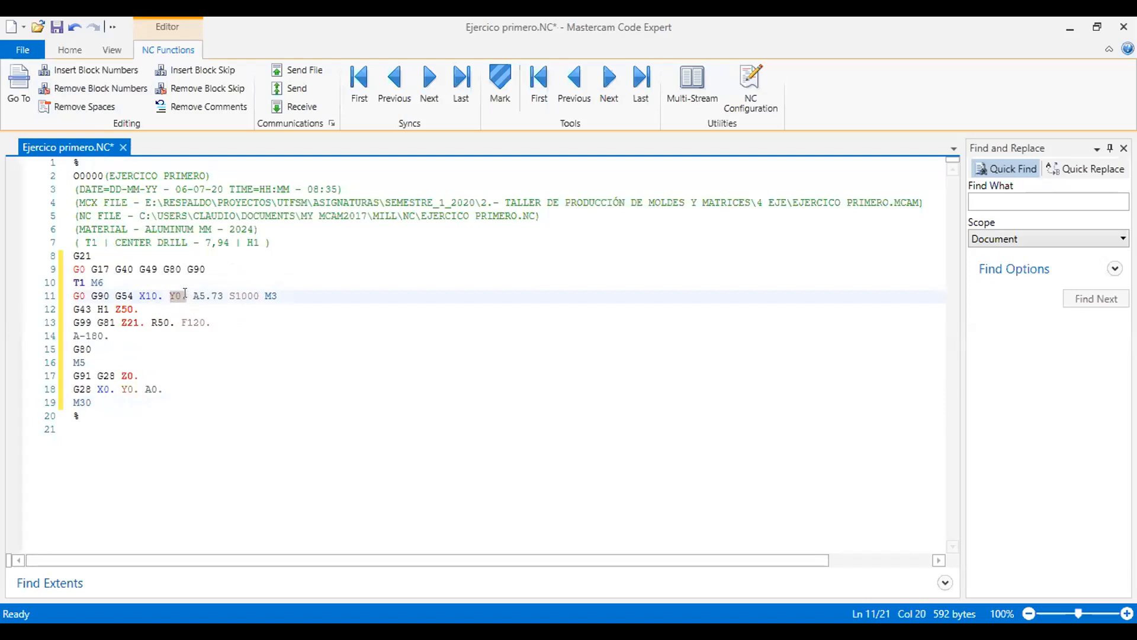
drag(186, 295, 224, 296)
drag(108, 335, 67, 336)
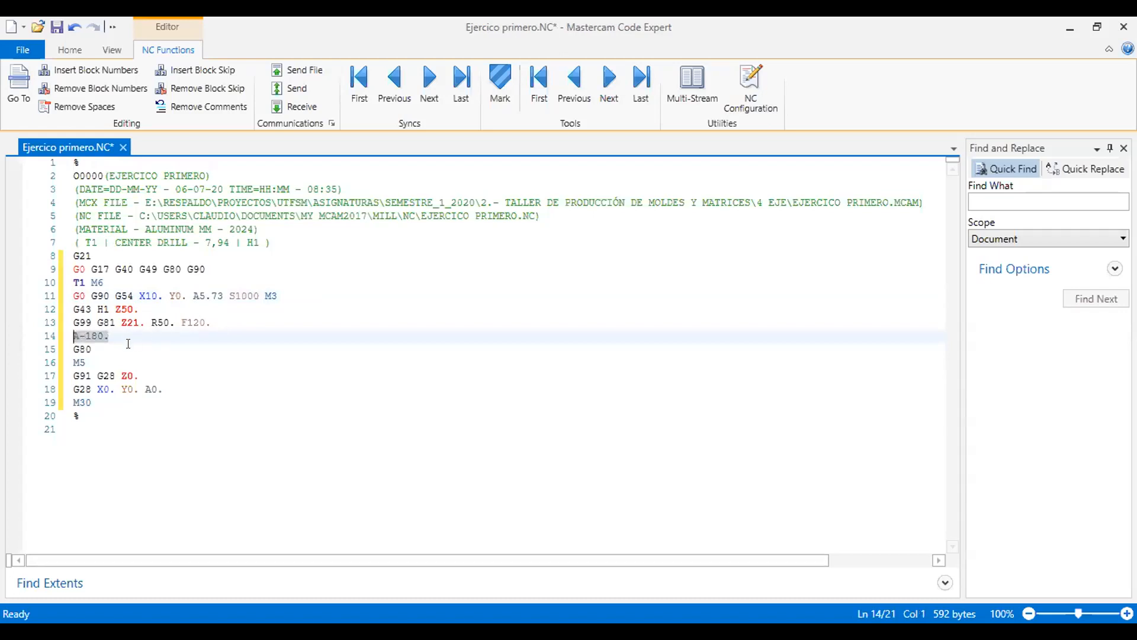
Change the first positioning block's A value to A0, highlight the second hole's A rotation, and switch back to Mastercam.
click(220, 295)
key(BackSpace)
key(BackSpace)
key(BackSpace)
key(BackSpace)
text(0)
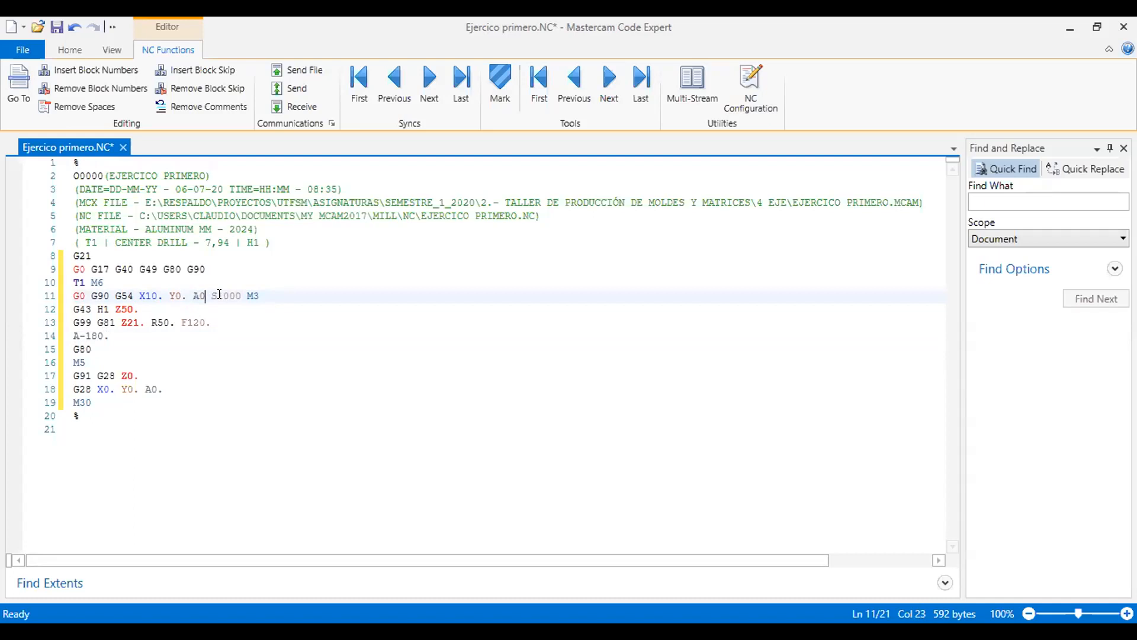
drag(112, 336, 72, 337)
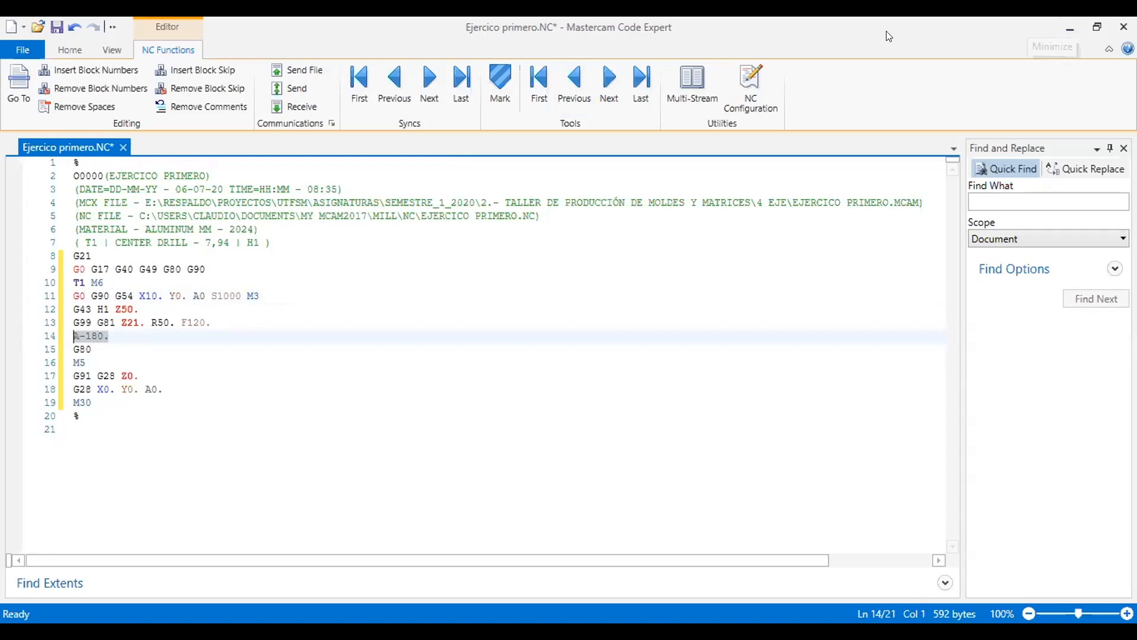
key(alt+Tab)
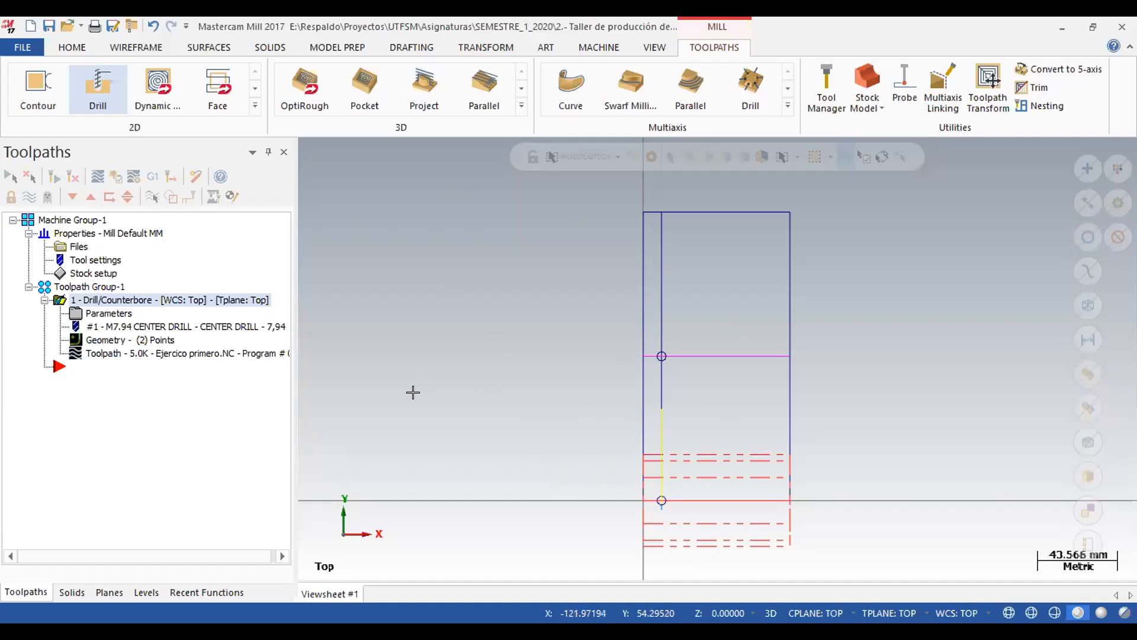
Turn off the stock display in the machine group's stock setup.
double_click(93, 273)
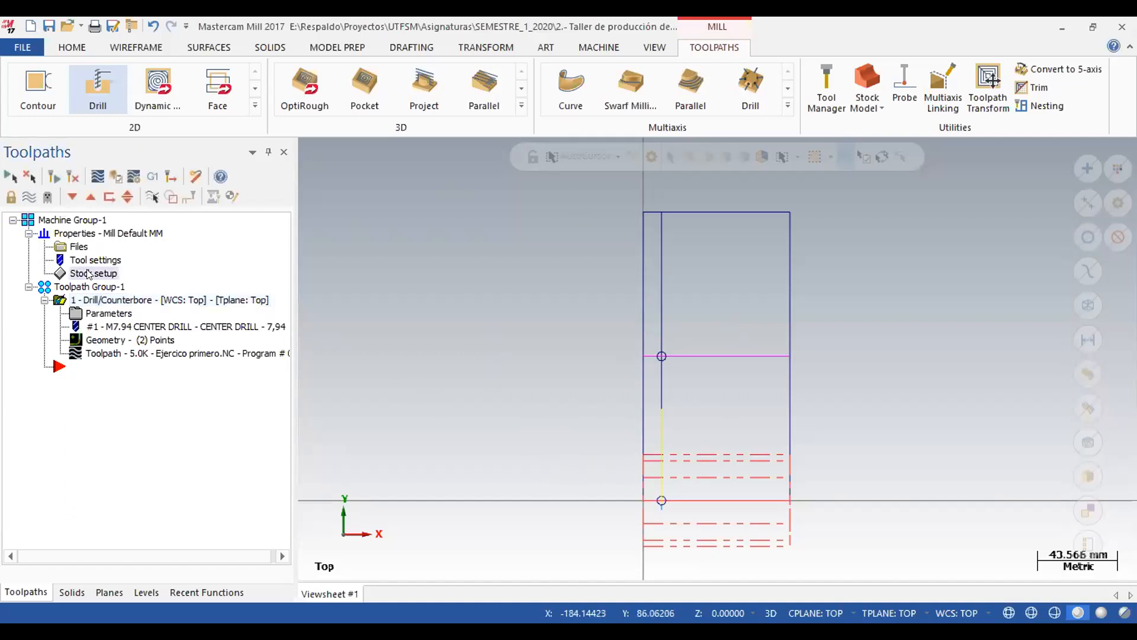
click(219, 284)
click(501, 583)
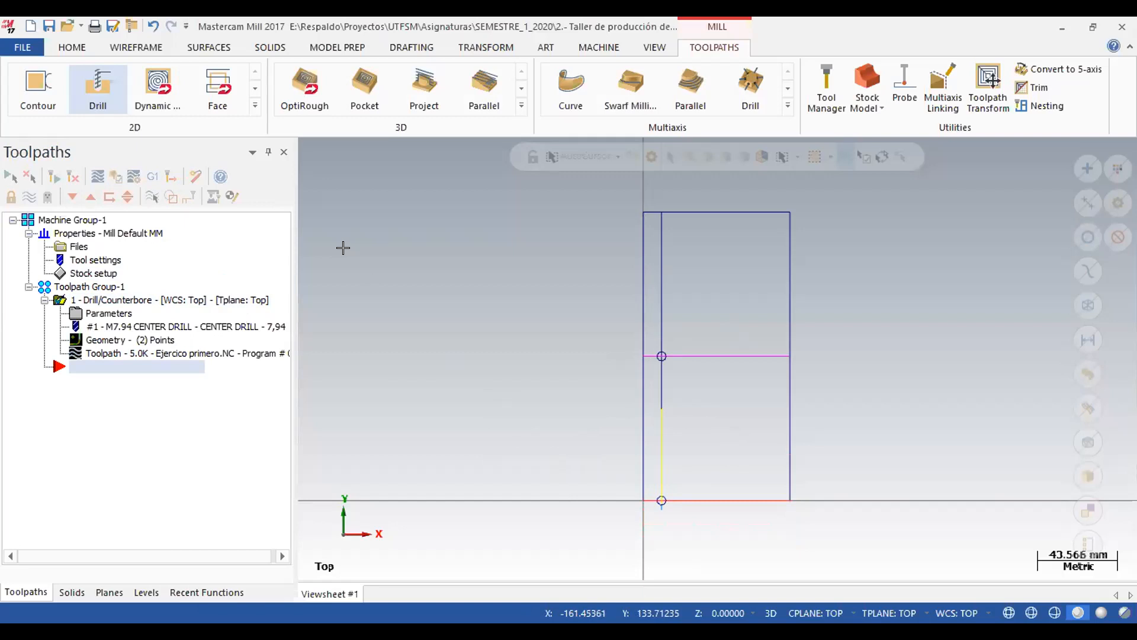
Offset a copy of the unrolled rectangle's bottom line upward by 39.26875 mm, calculated from pi times 25 divided by 2.
click(127, 48)
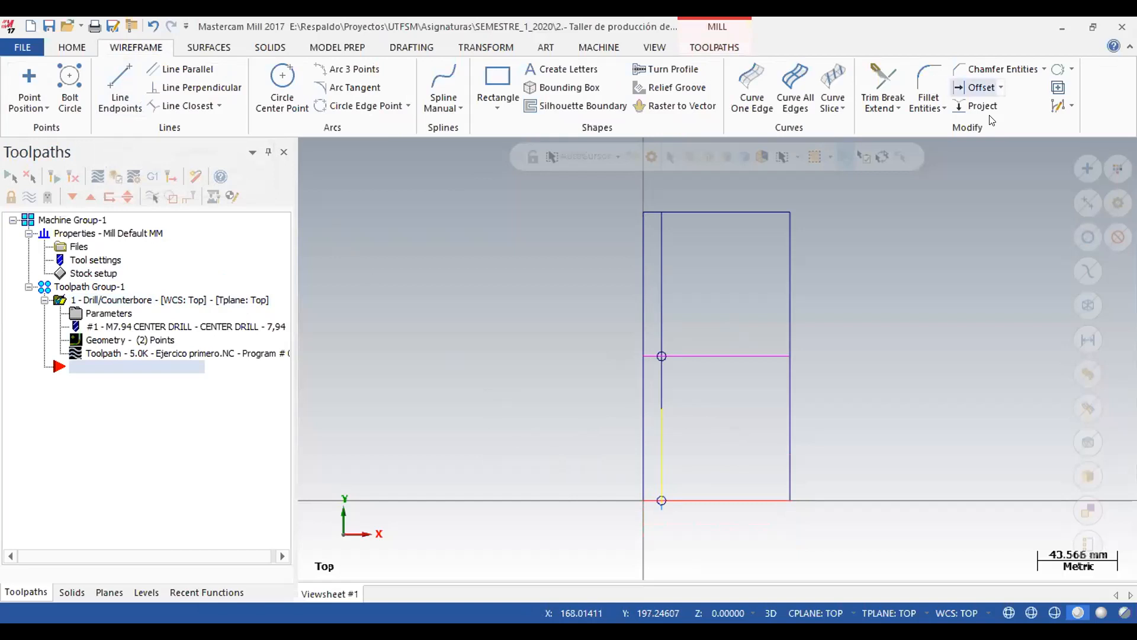
click(974, 87)
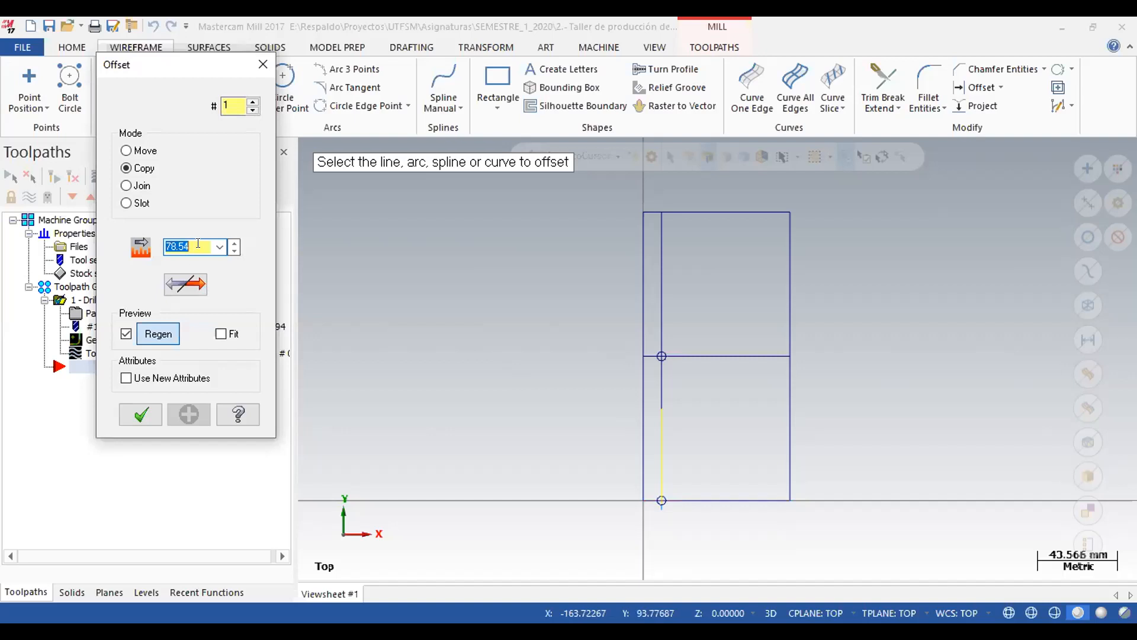
text(3)
text(.1415)
text(9)
text(()
key(Right)
key(Right)
key(Right)
key(Right)
text(25)/2)
key(Return)
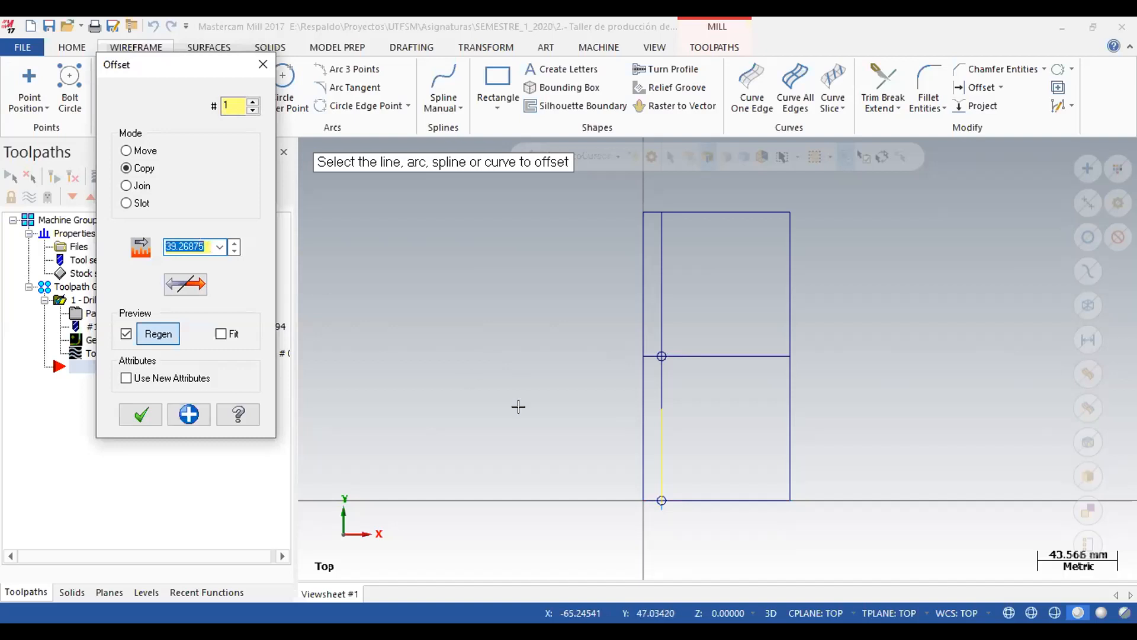
click(707, 498)
click(135, 406)
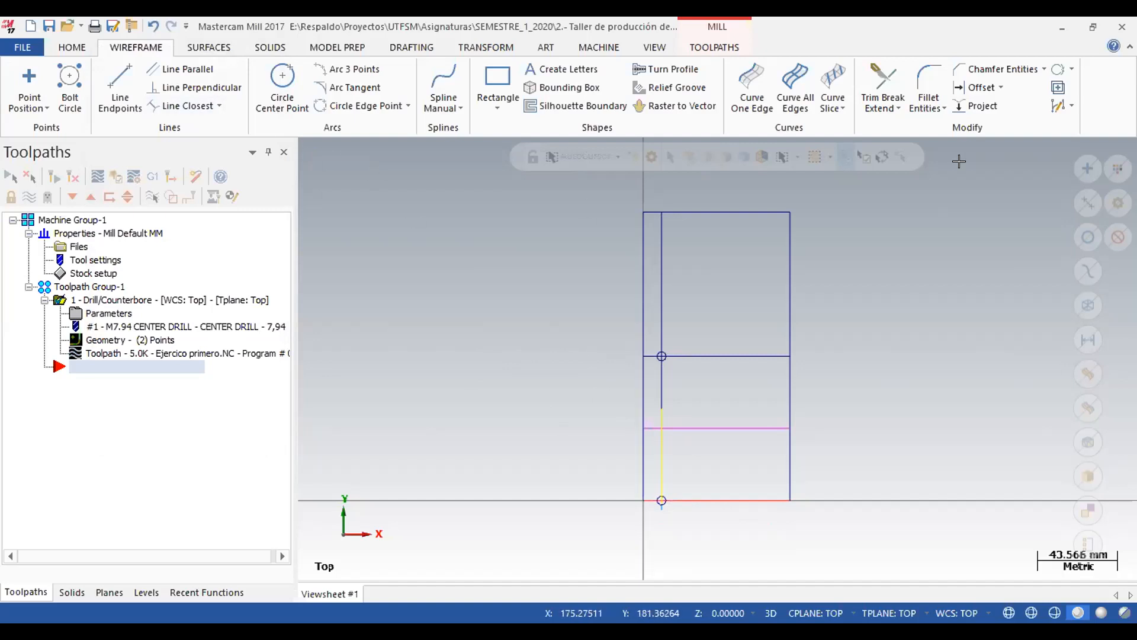
Offset a copy of the rectangle's left vertical edge 25 mm to the inside.
click(978, 87)
text(2)
key(Return)
text(25)
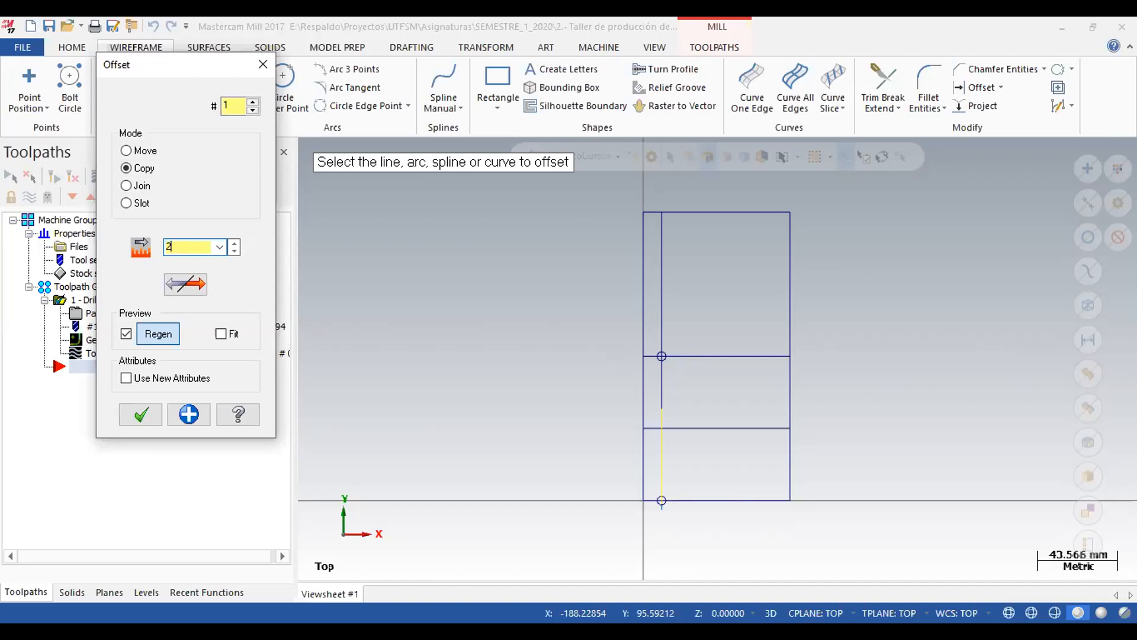
click(639, 391)
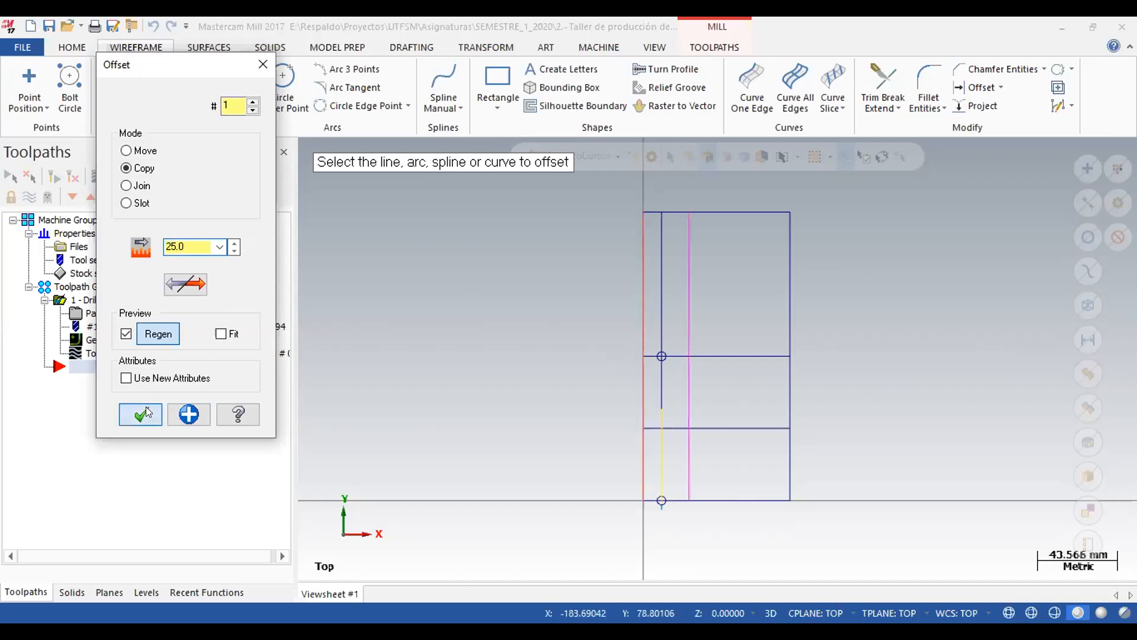
click(145, 407)
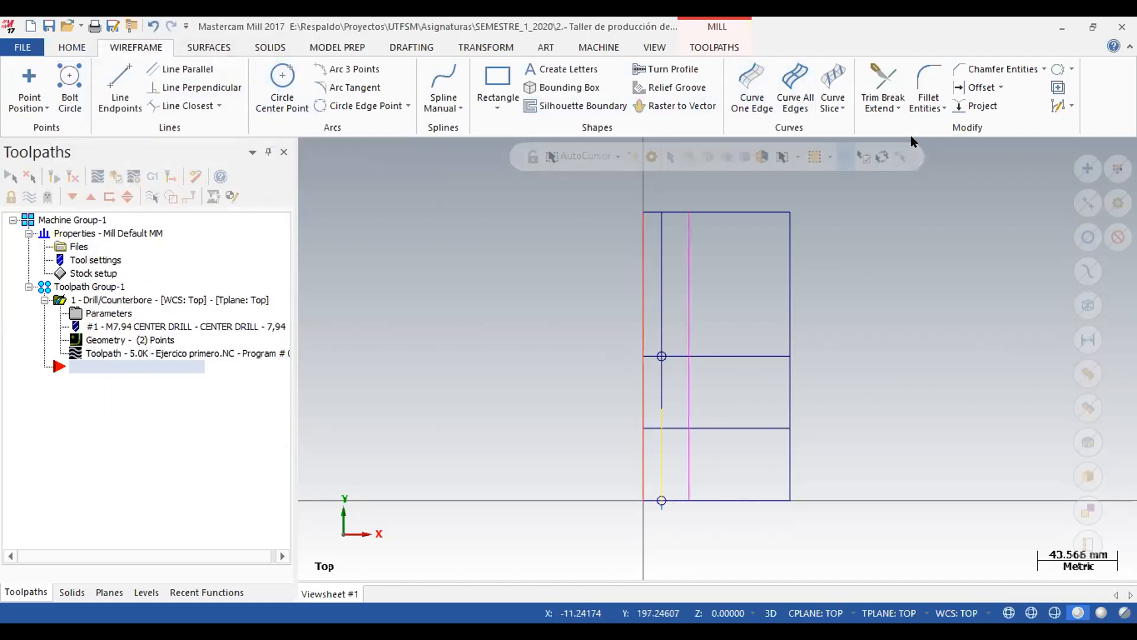
Trim the new horizontal line at the 25 mm vertical offset line, keeping the portion next to the left edge.
click(883, 86)
click(673, 428)
click(689, 389)
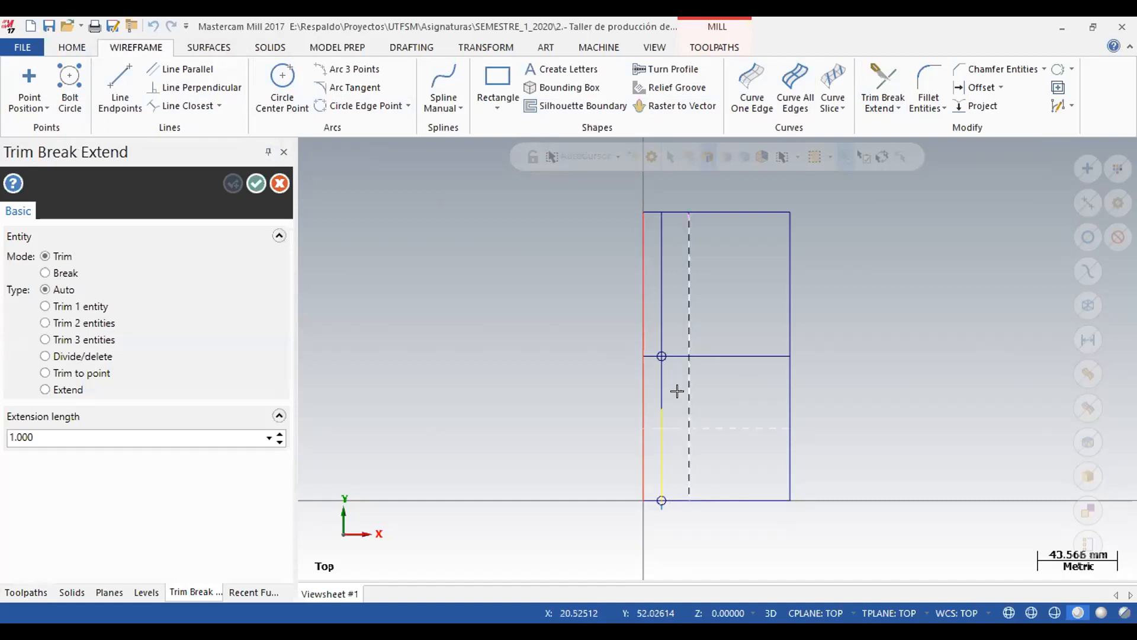
key(Escape)
Delete the 25 mm vertical offset line and clear the result colors from the geometry.
key(F5)
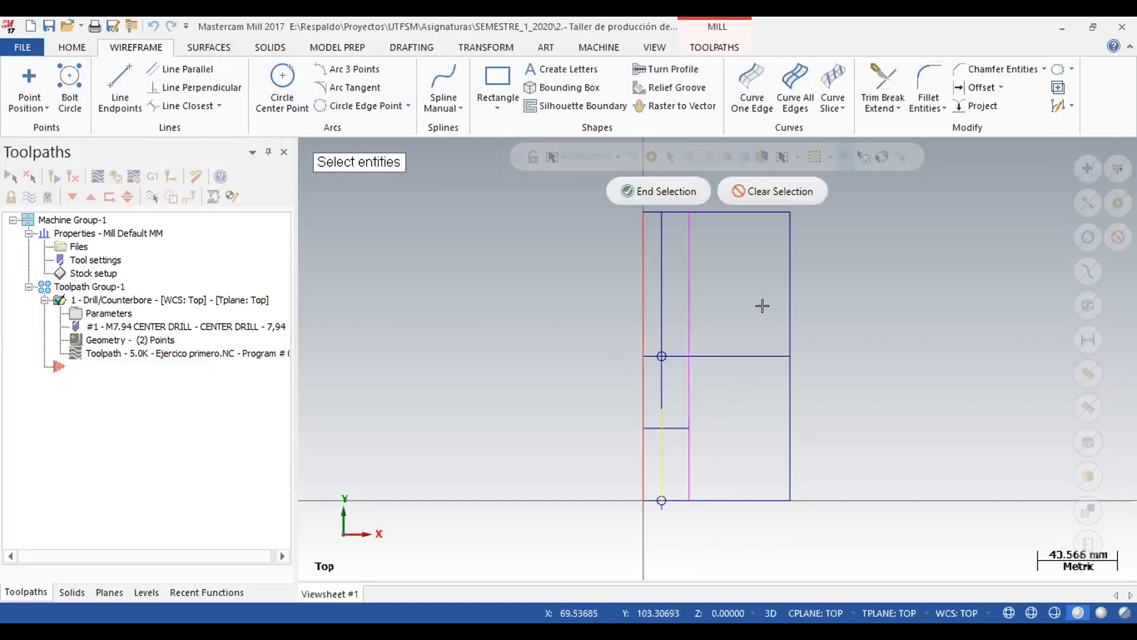
key(Return)
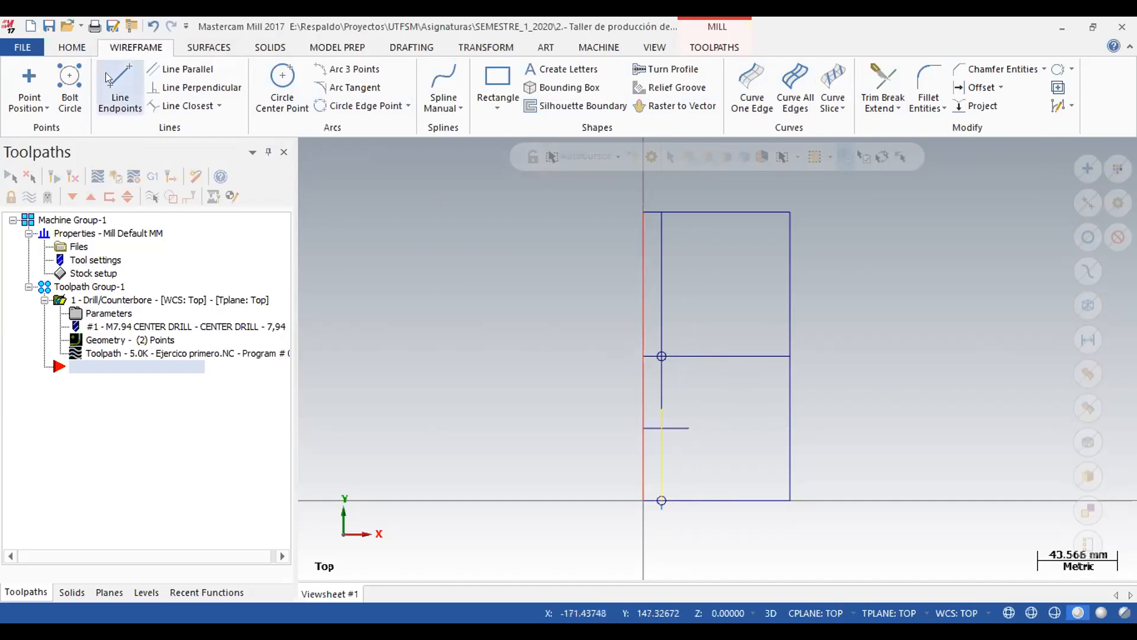
click(69, 48)
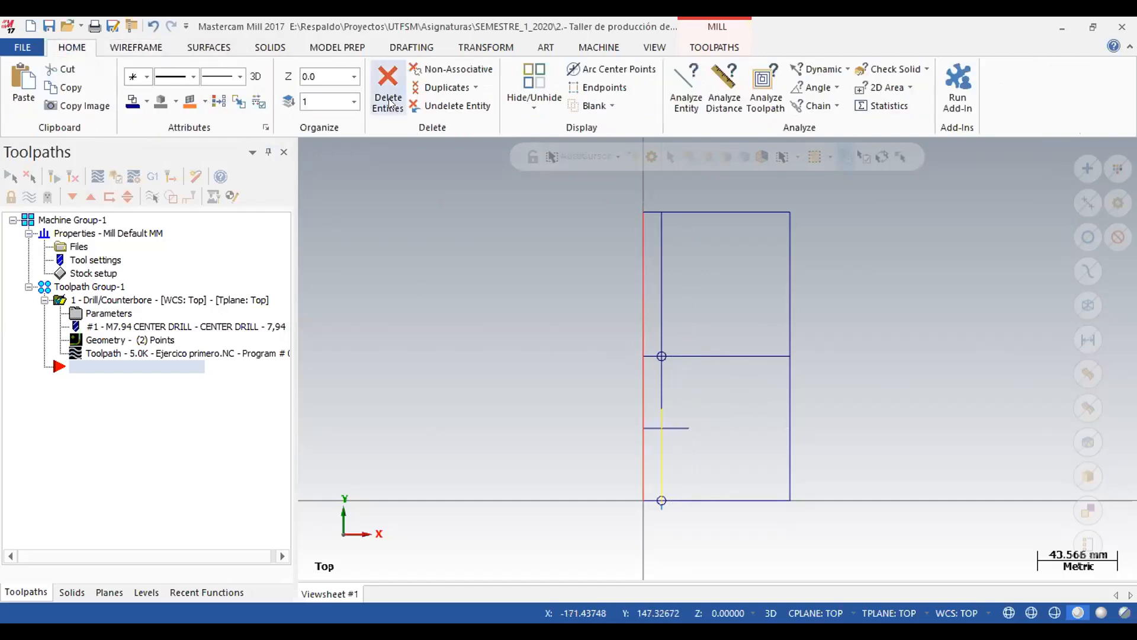
click(221, 101)
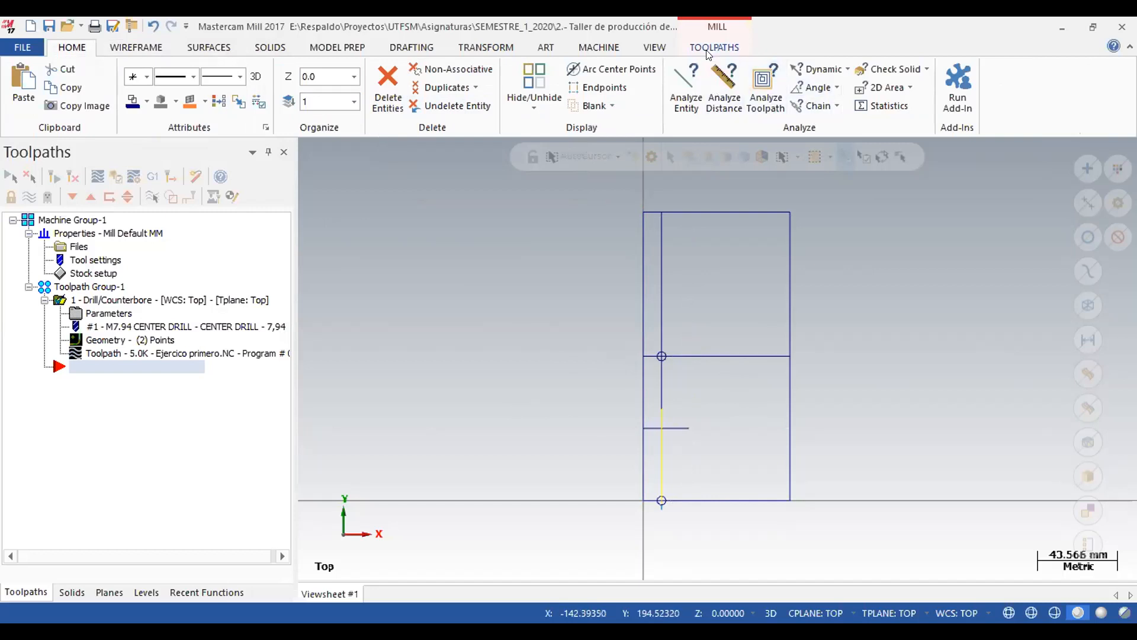
Start a Contour toolpath and chain the short horizontal line as a single entity, running away from the left edge.
click(715, 47)
click(37, 89)
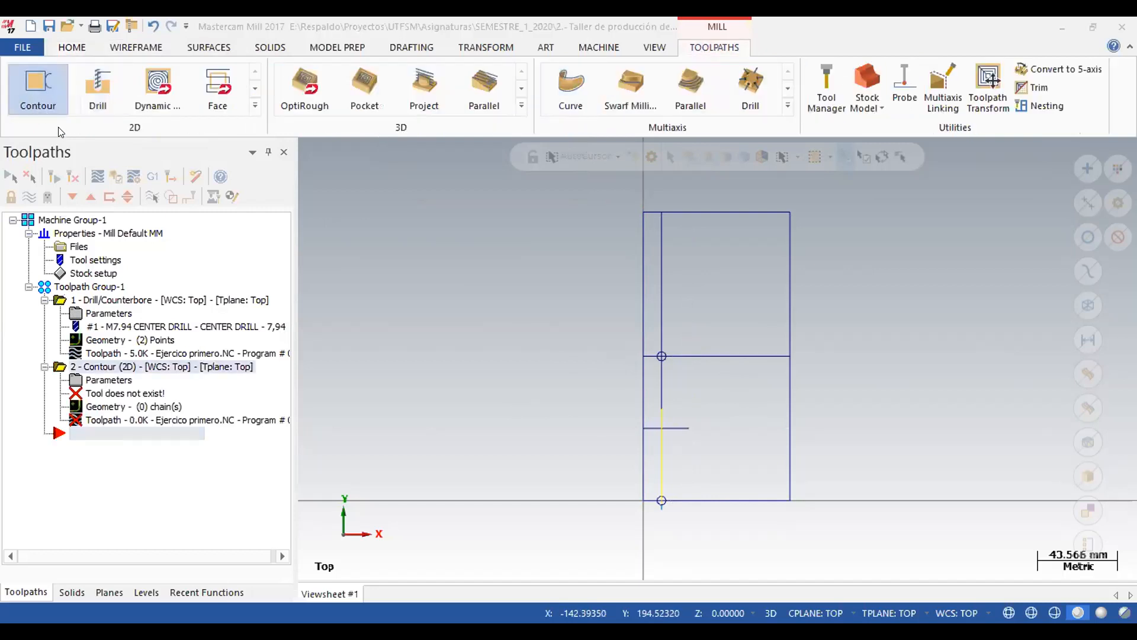
click(102, 273)
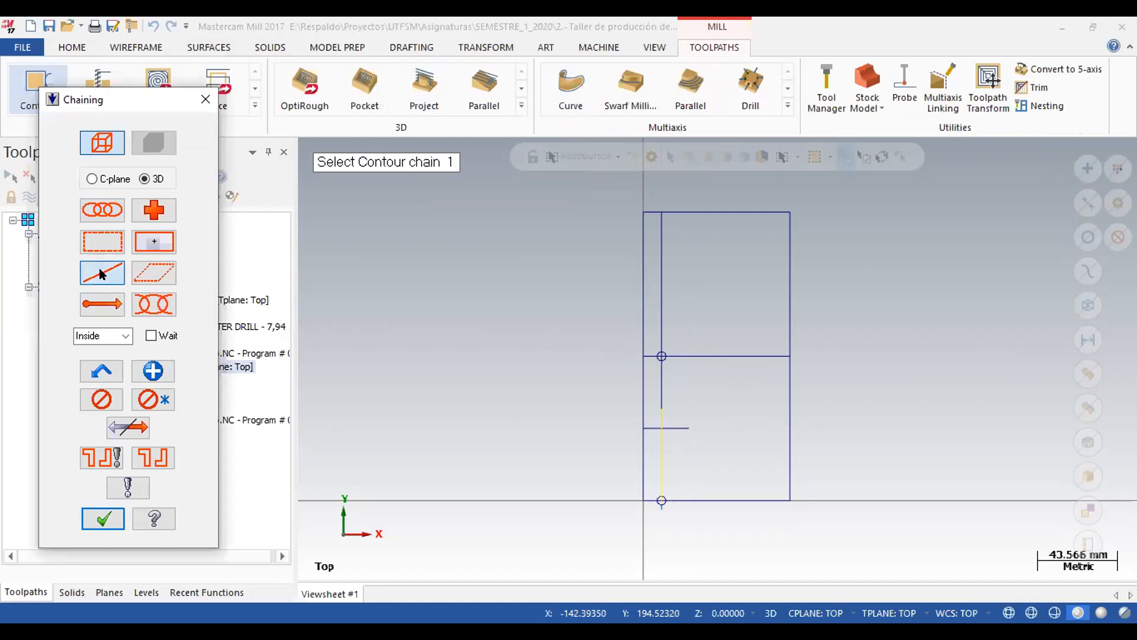
click(649, 426)
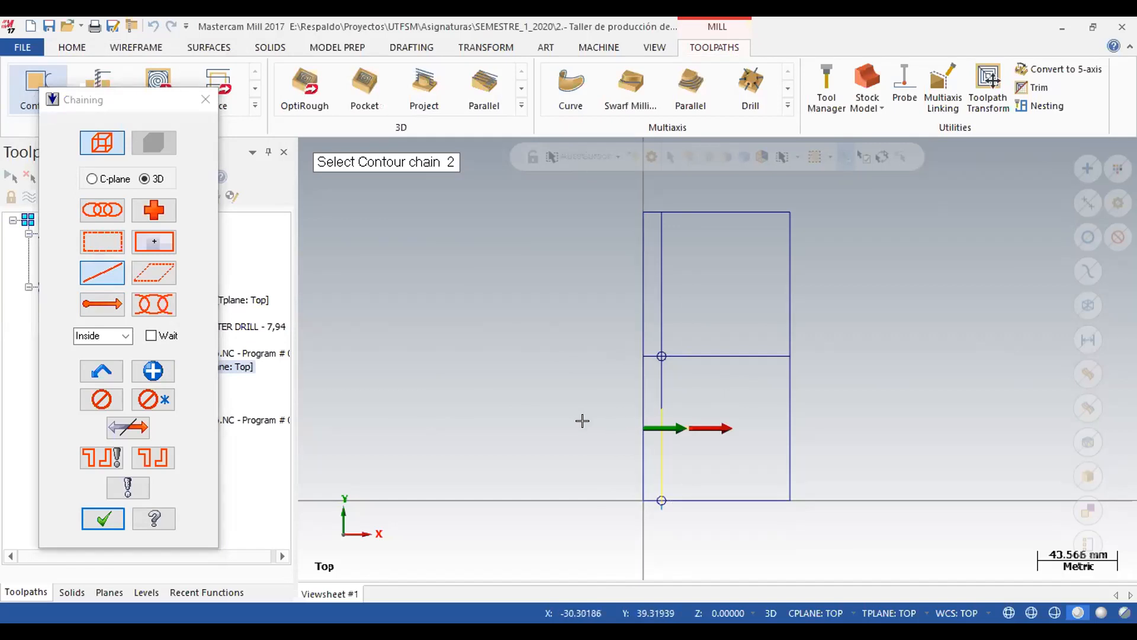
click(102, 519)
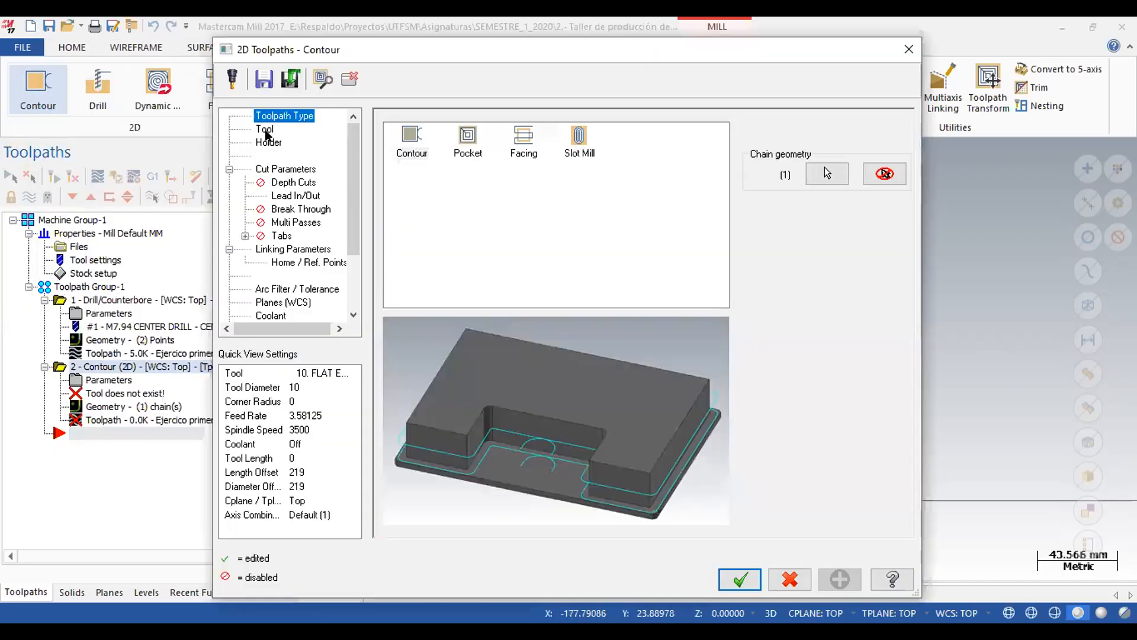
Create a flat end mill with a 6 mm cutting diameter as the contour tool, keeping its default properties.
click(265, 130)
right_click(436, 212)
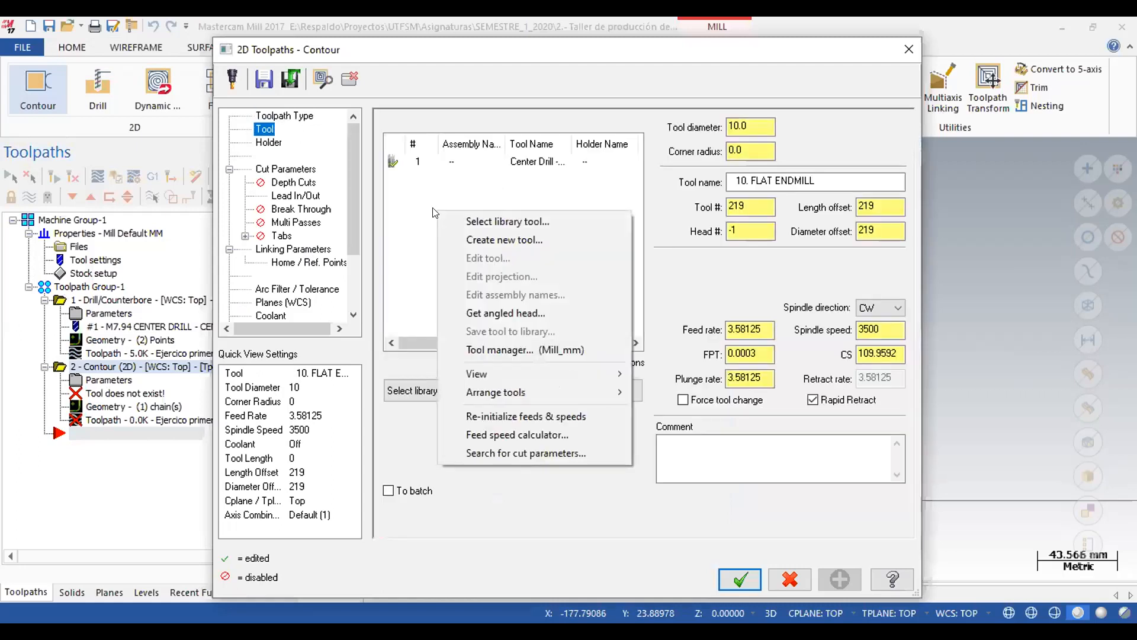
click(487, 234)
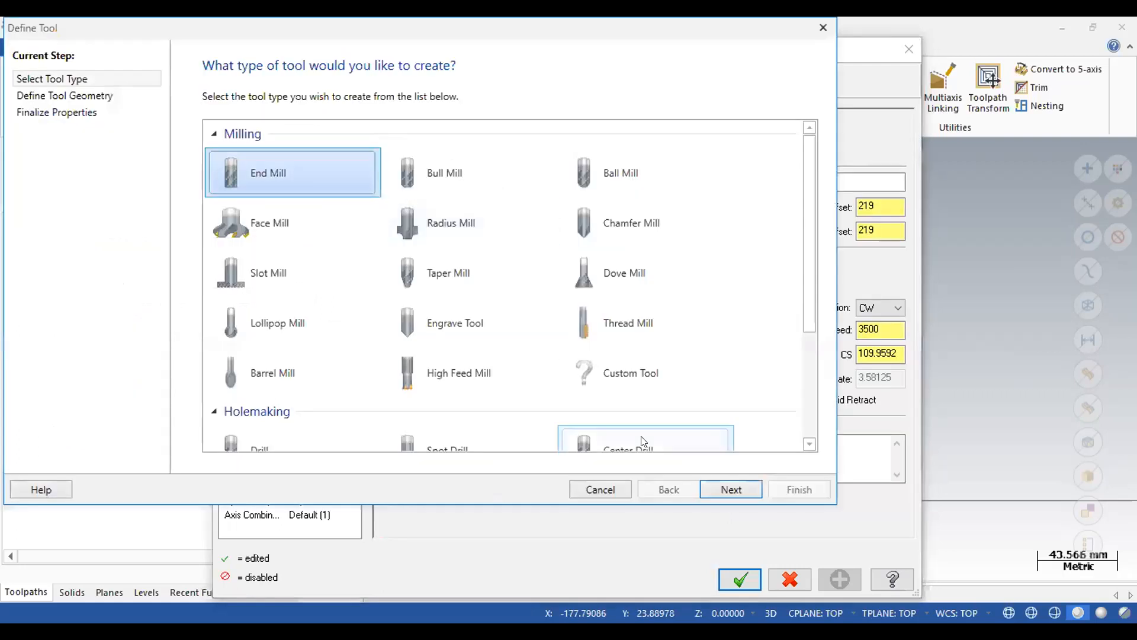
click(716, 489)
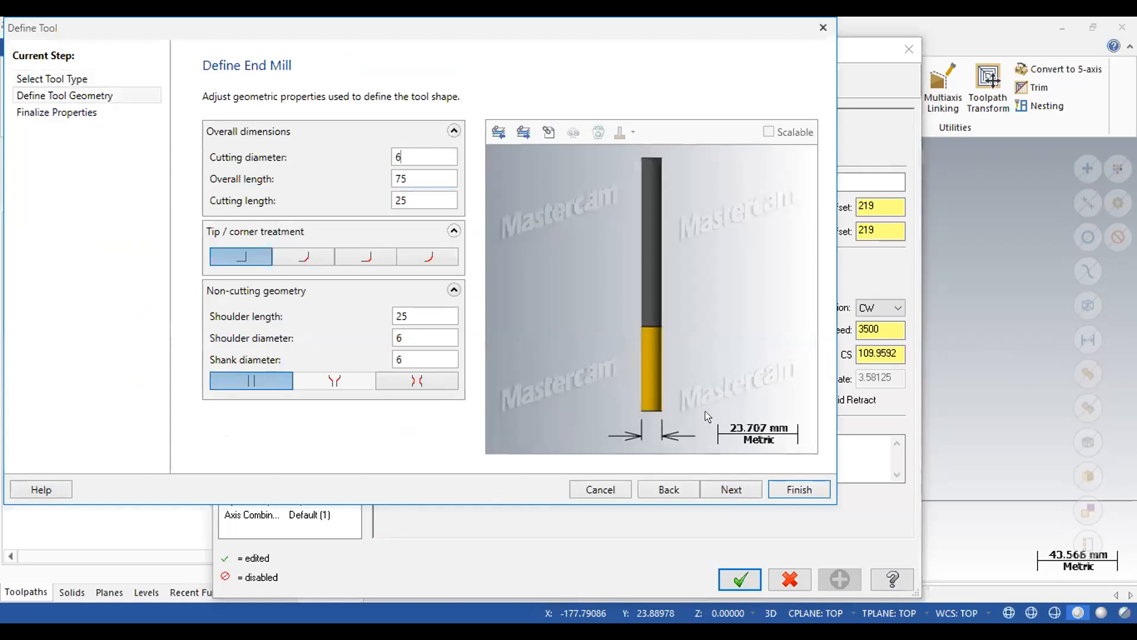
click(728, 487)
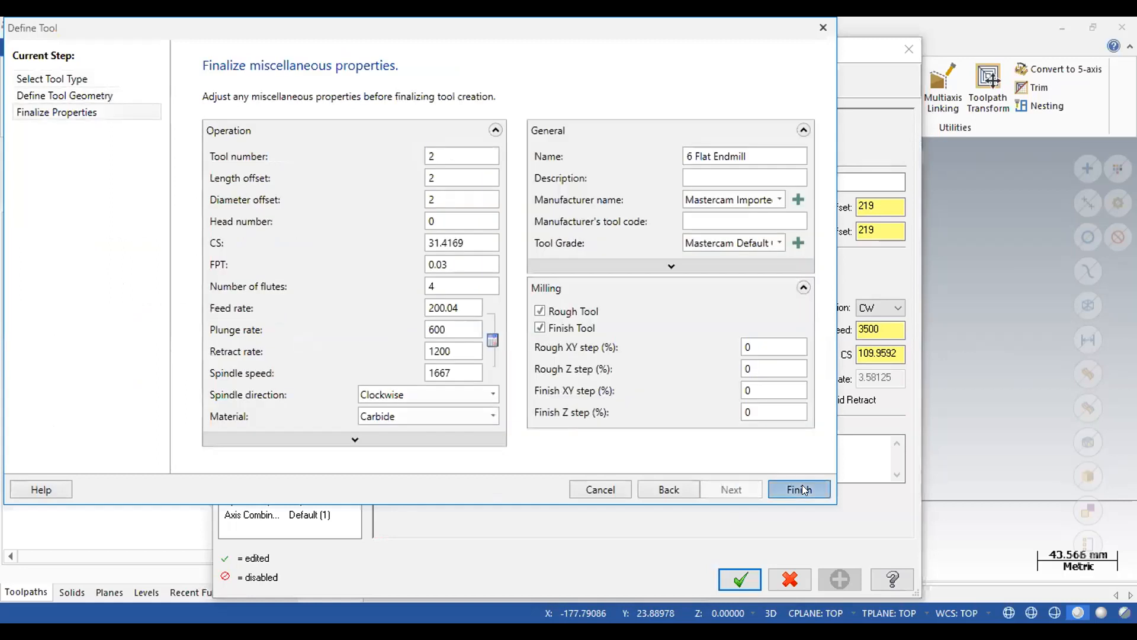
click(804, 488)
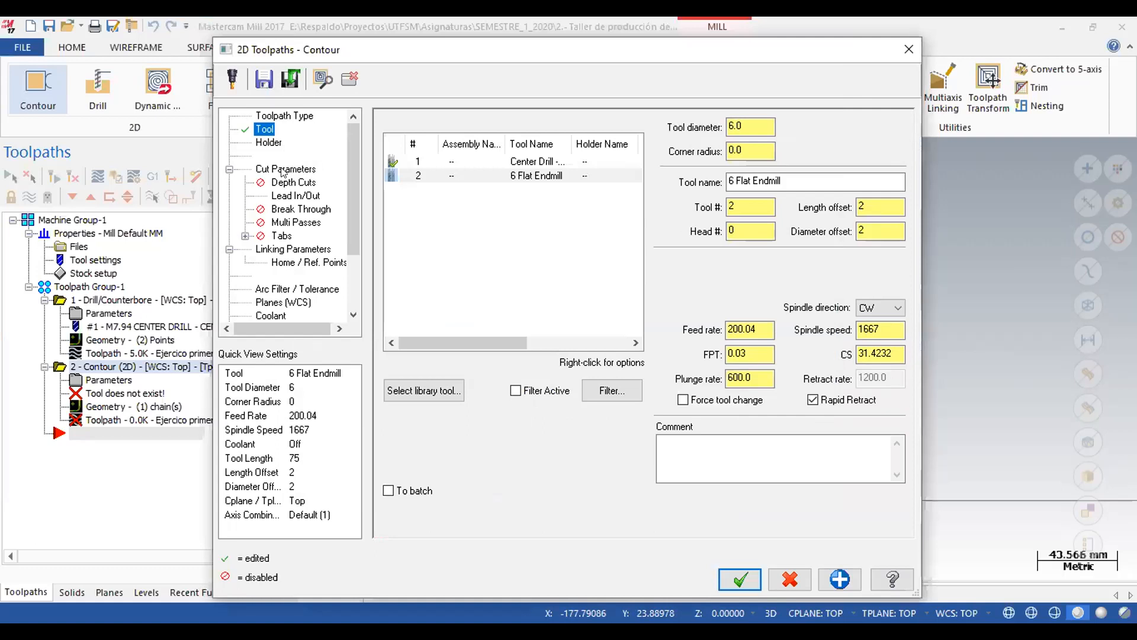
Set the contour's cutter compensation type to Off.
click(285, 170)
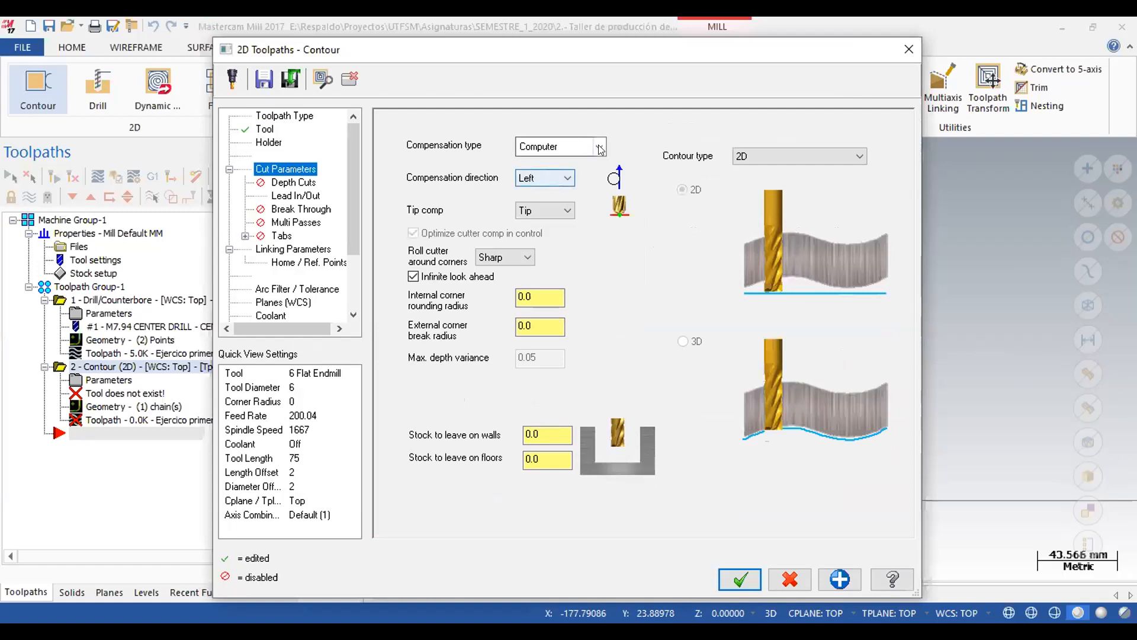
click(573, 148)
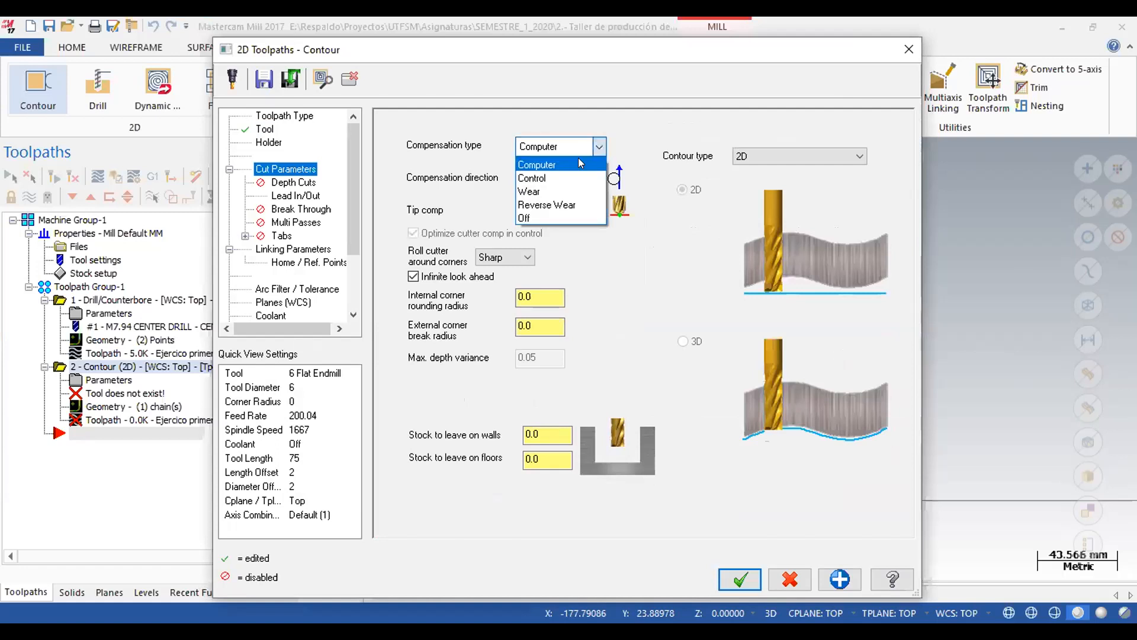
click(524, 219)
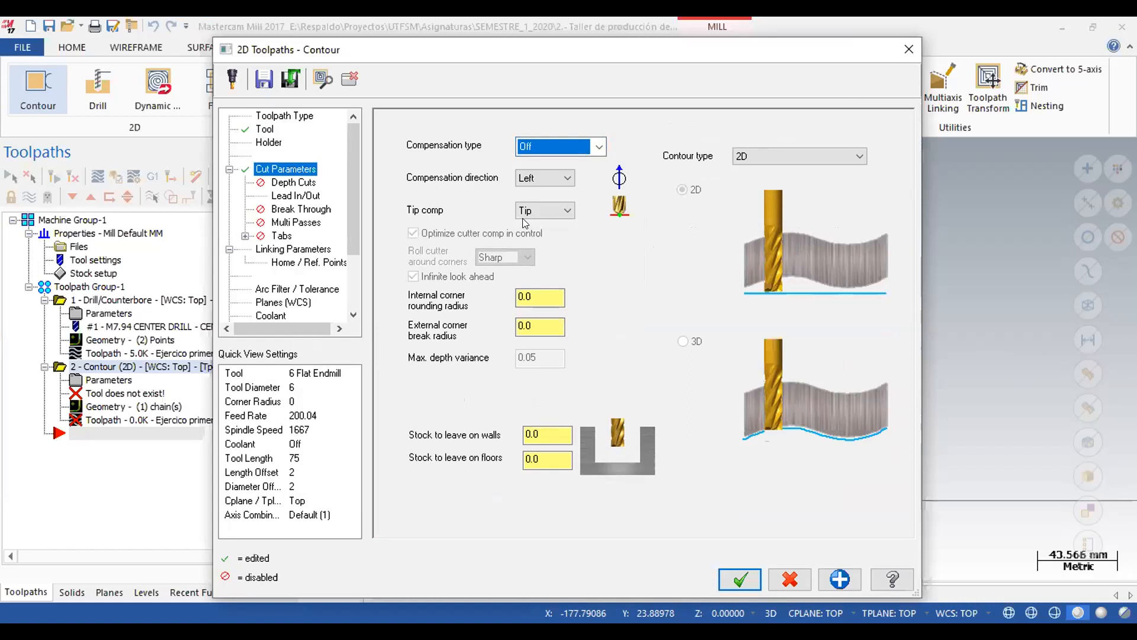
Disable the entry and exit moves, midpoint entry/exit in closed contours, and gouge check in the contour's lead in/out settings.
click(282, 197)
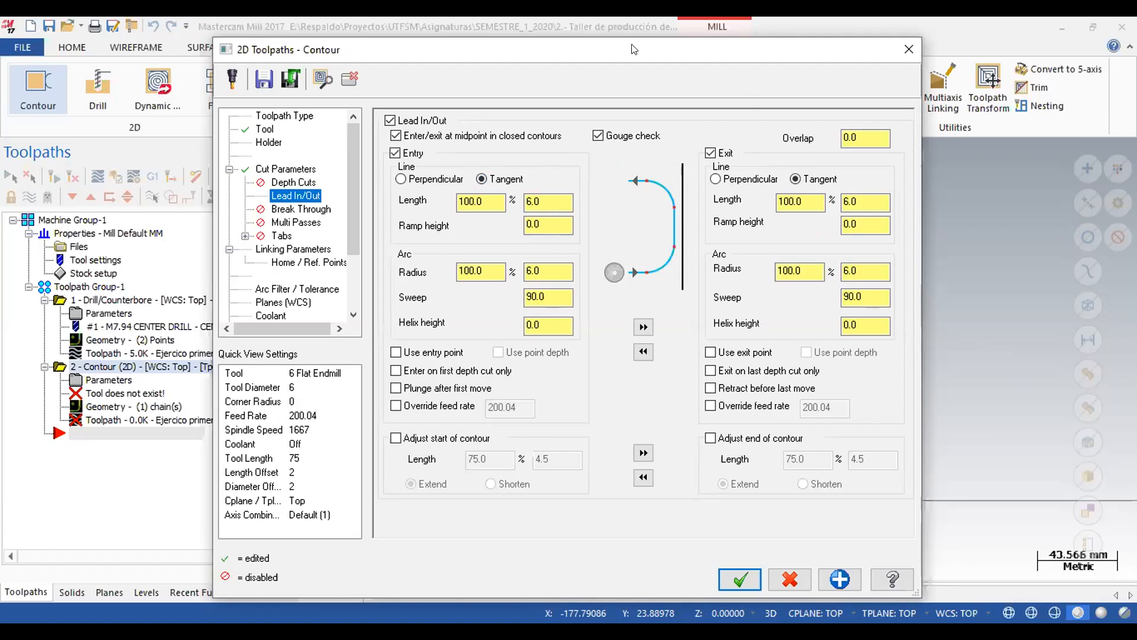
drag(634, 44, 718, 488)
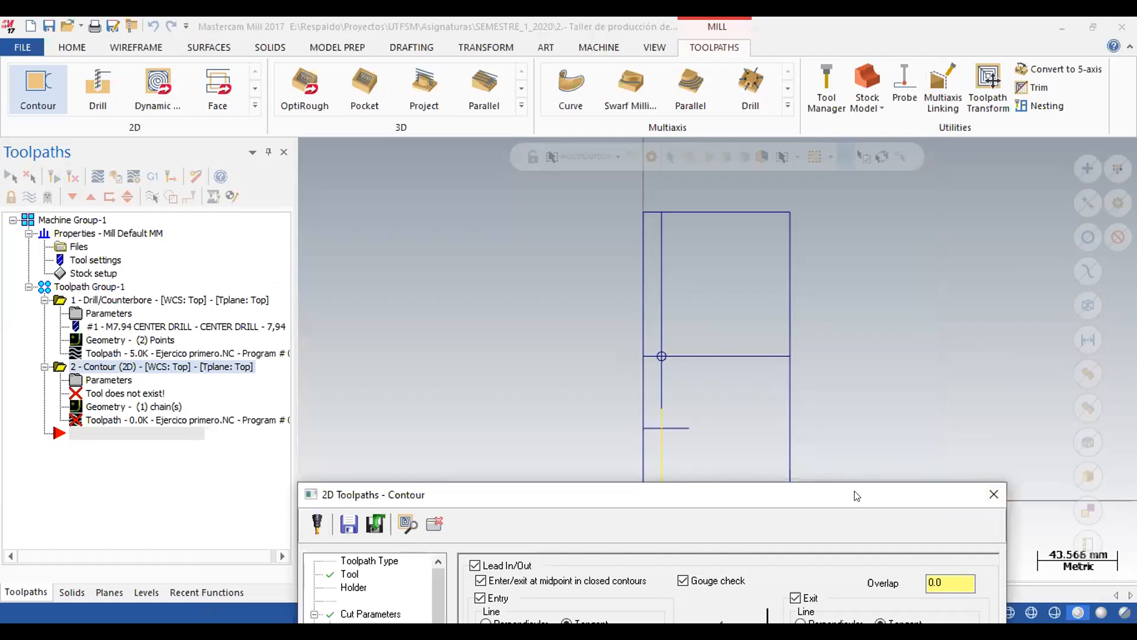
drag(855, 495, 805, 31)
click(431, 116)
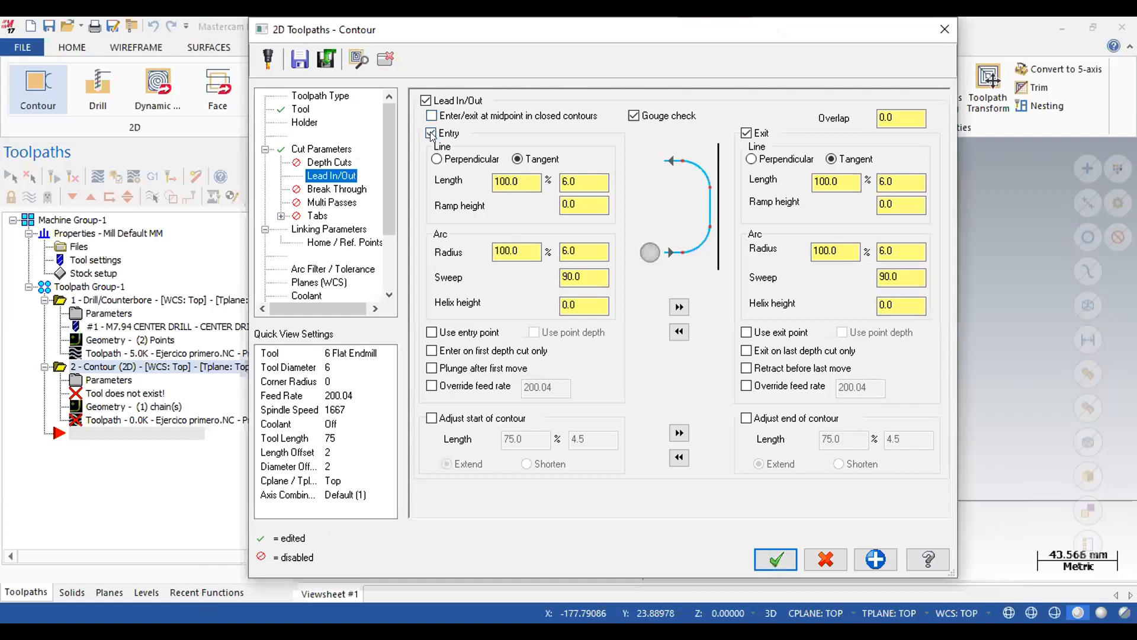
click(431, 134)
click(634, 116)
click(747, 133)
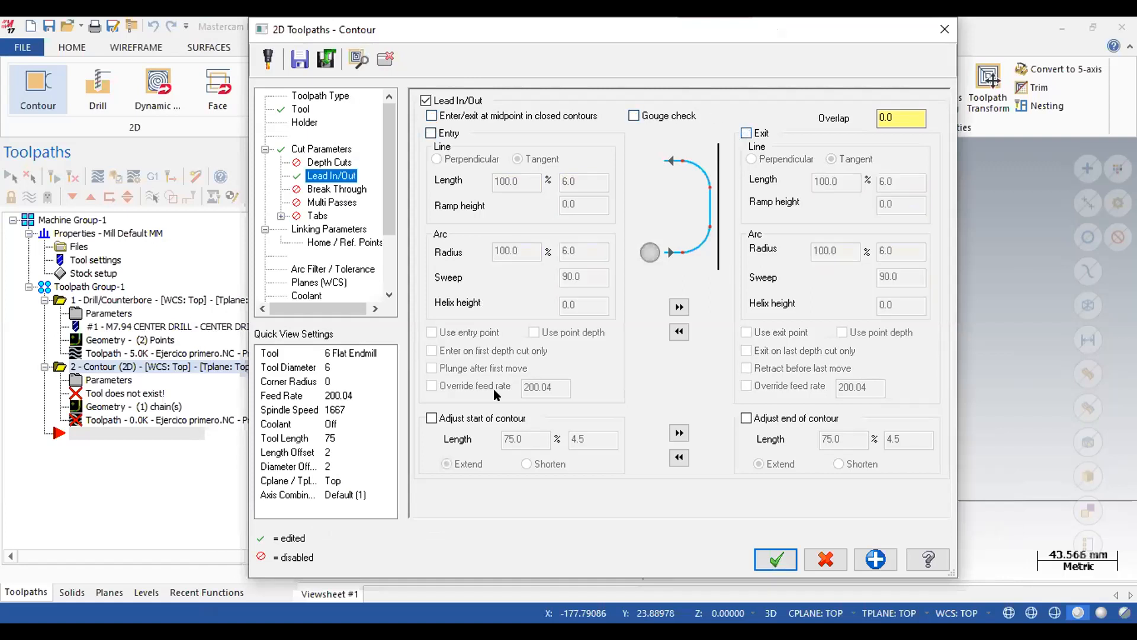
Extend the start of the contour by 75% of the tool diameter (4.5 mm), leaving the end adjustment disabled.
click(432, 419)
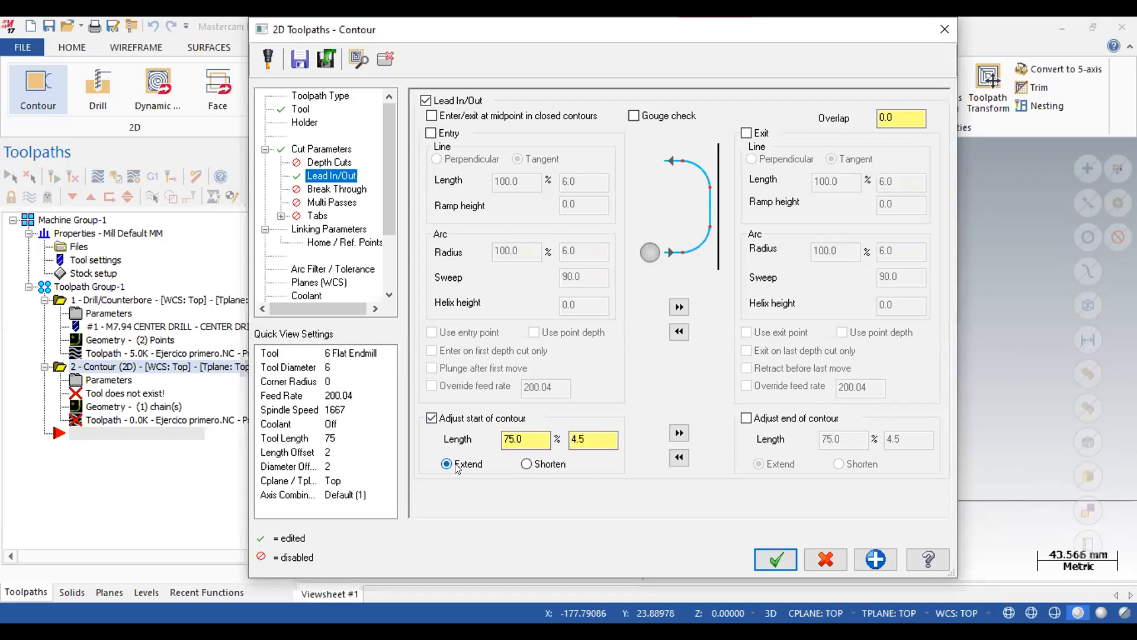
drag(592, 440, 519, 437)
drag(548, 439, 473, 436)
key(Tab)
click(748, 418)
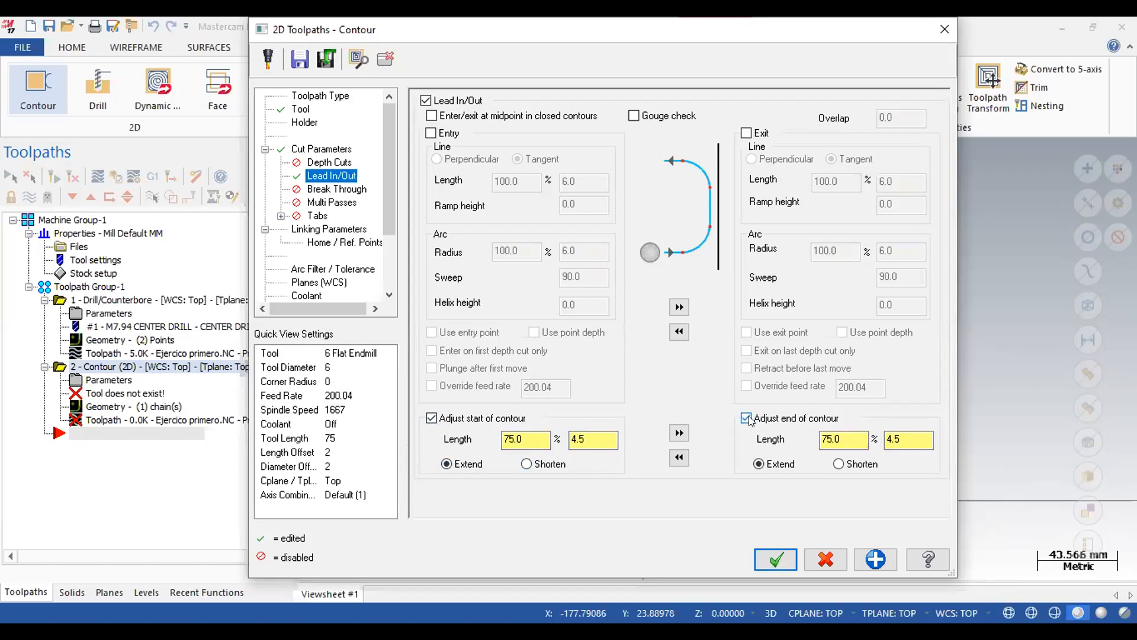
click(748, 418)
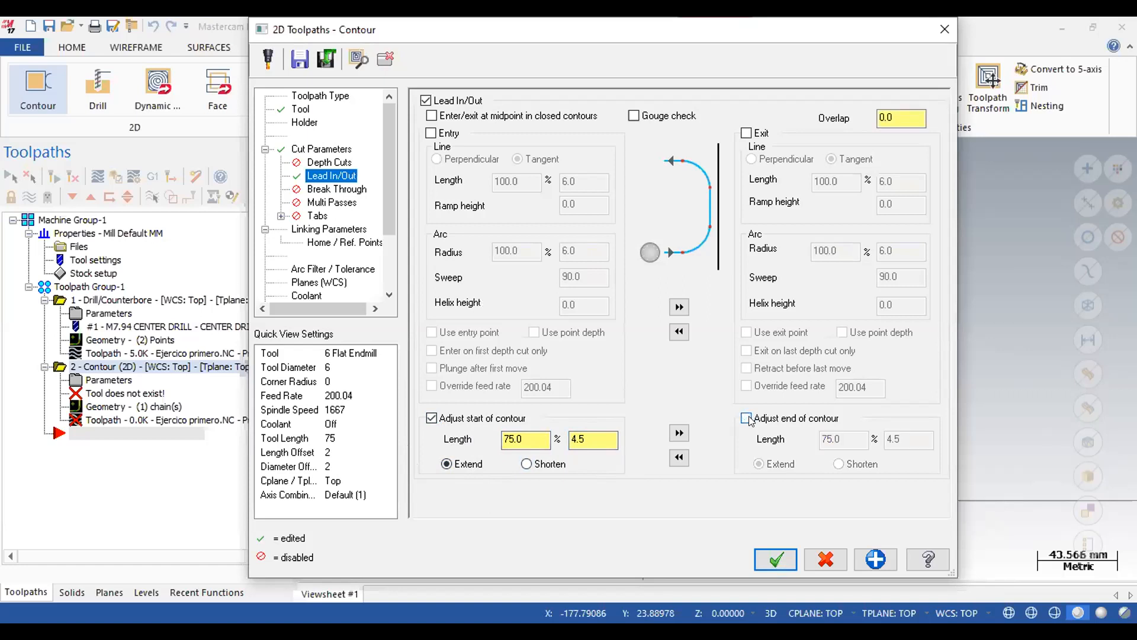
Set the contour's depth to -4 absolute, and switch the feed plane and retract heights to absolute.
click(329, 229)
click(606, 449)
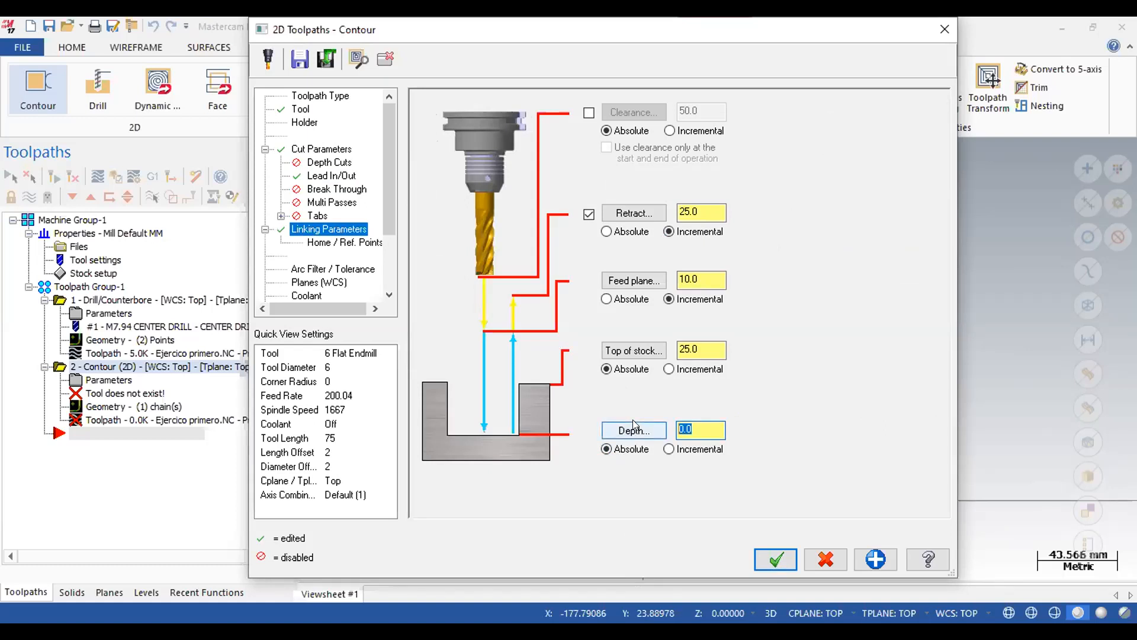
text(-4)
click(607, 299)
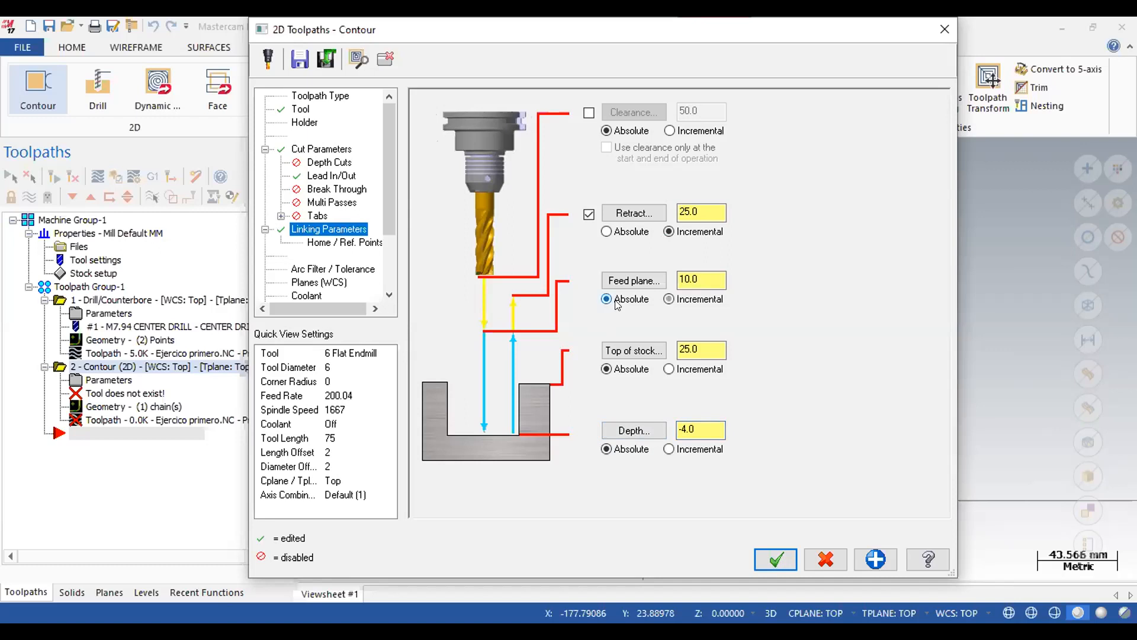
click(606, 232)
Enable depth cuts with a maximum rough step of 1 mm and recheck the depth in the linking parameters.
click(329, 162)
click(478, 147)
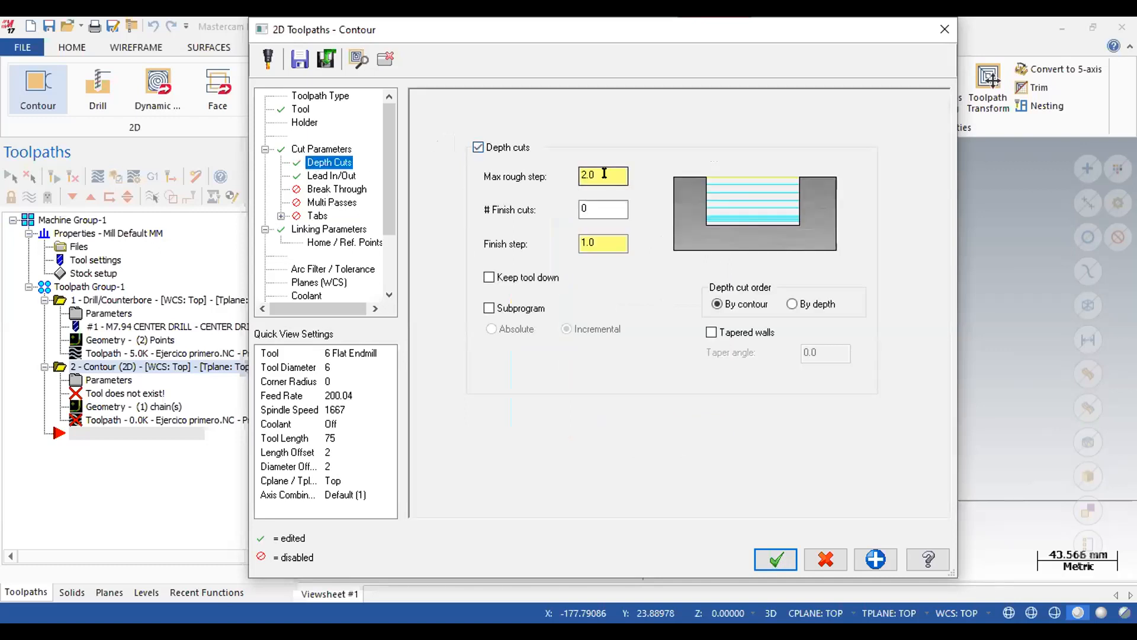
double_click(604, 173)
text(1)
click(336, 231)
double_click(696, 428)
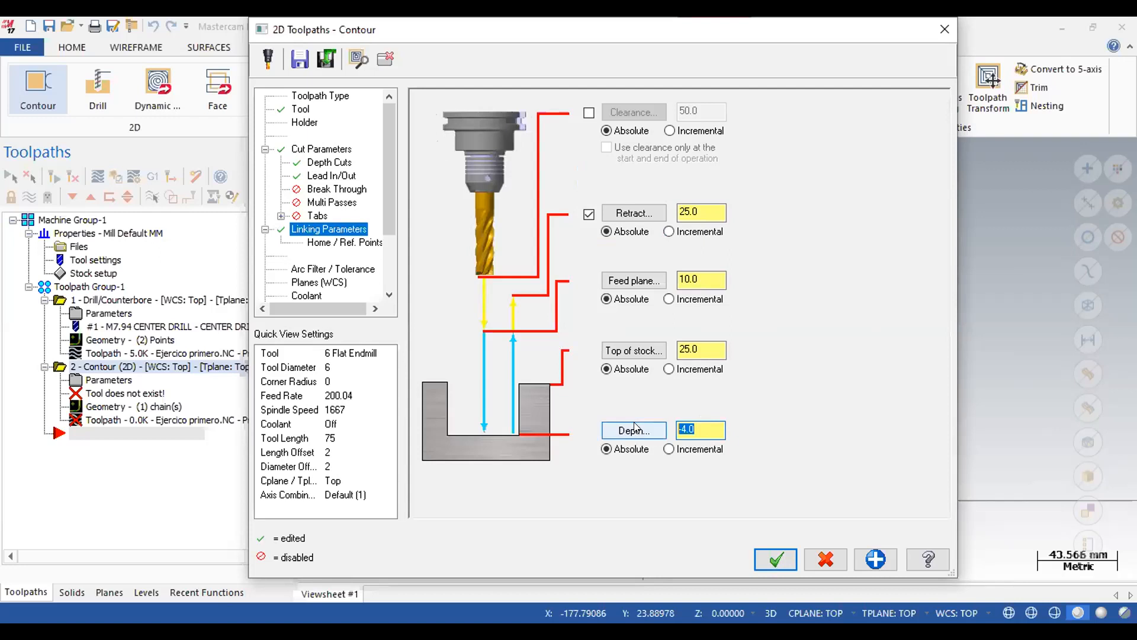
Set rotary axis control to axis substitution of Y with a 50 mm rotary diameter and unroll disabled, and generate the contour toolpath.
scroll(388, 210, down, 2)
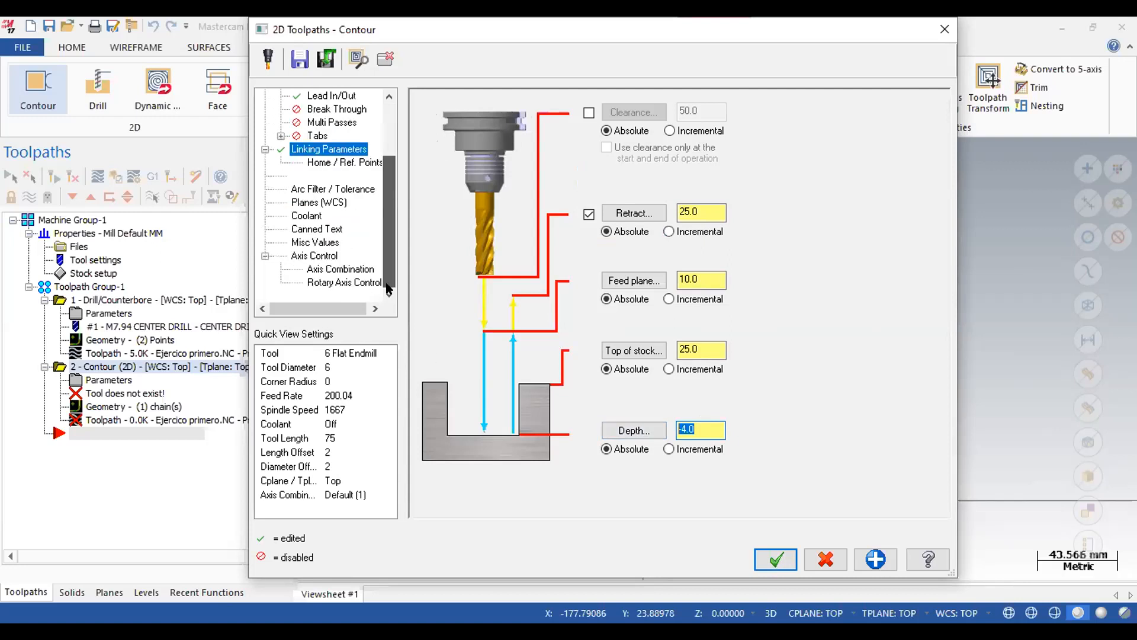
click(330, 284)
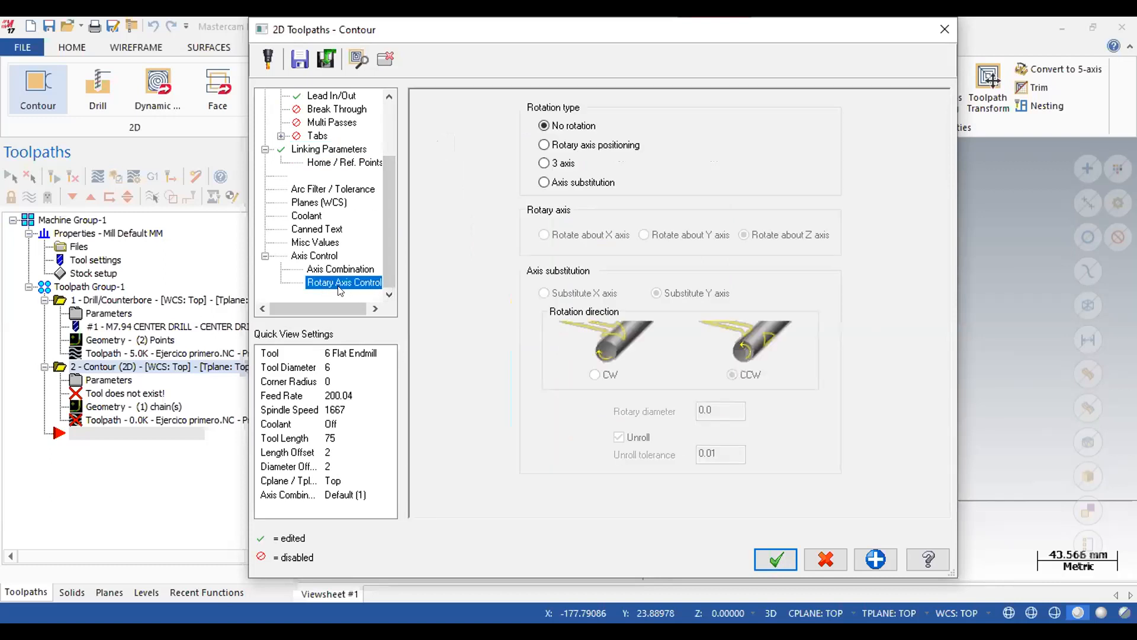
click(544, 183)
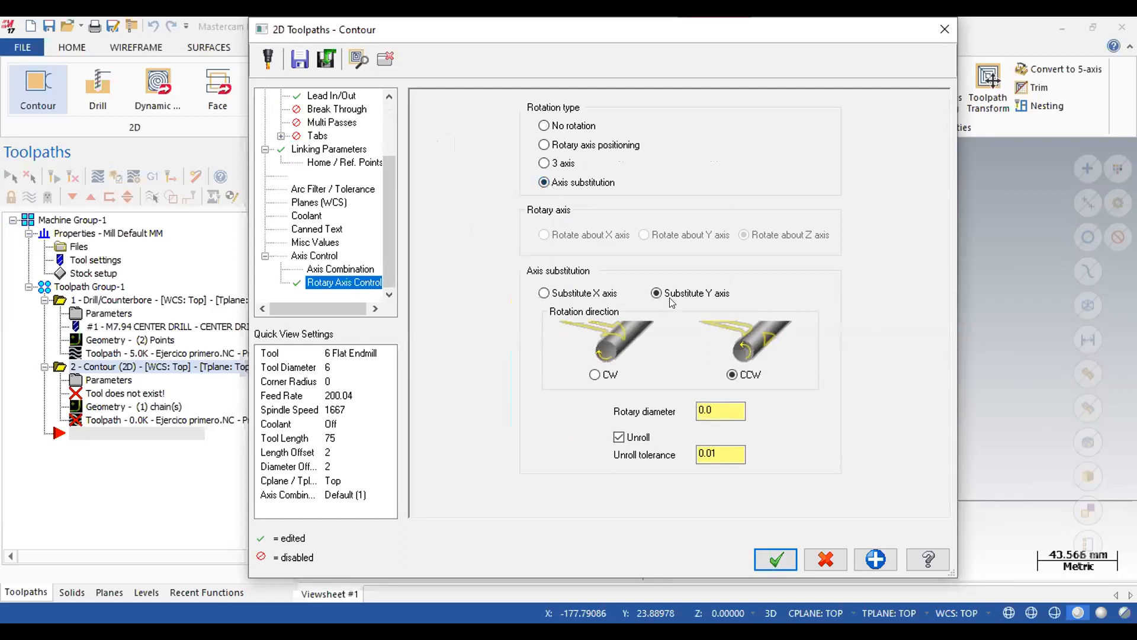
drag(715, 407, 620, 403)
text(50)
click(619, 437)
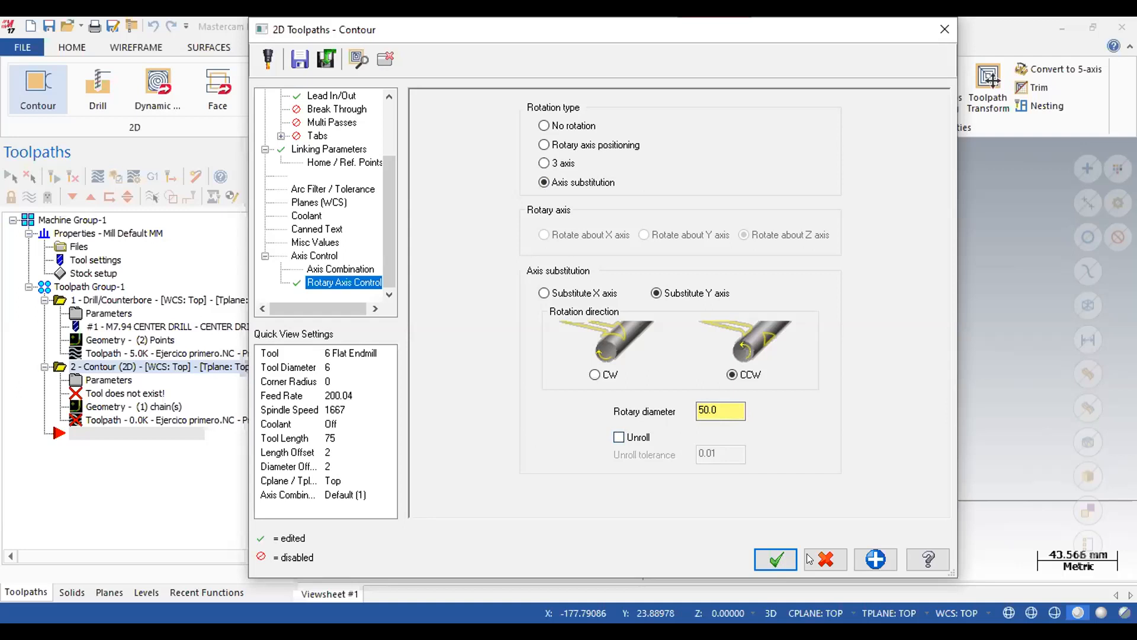
click(775, 552)
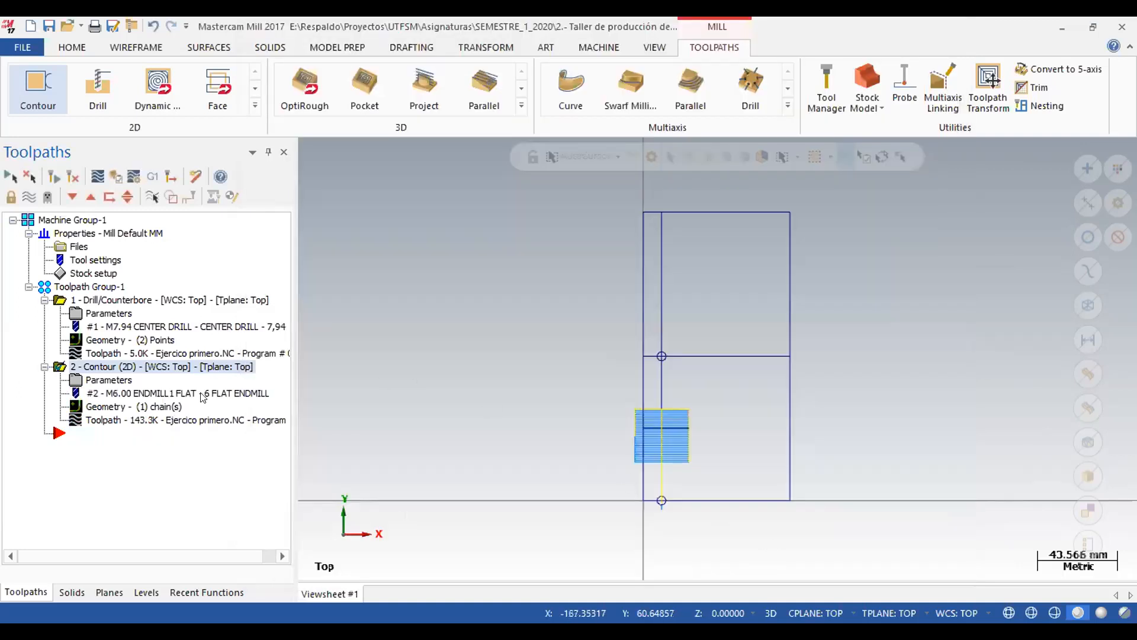
Verify the contour toolpath by running the machining simulation in isometric view, and close the simulator.
click(114, 175)
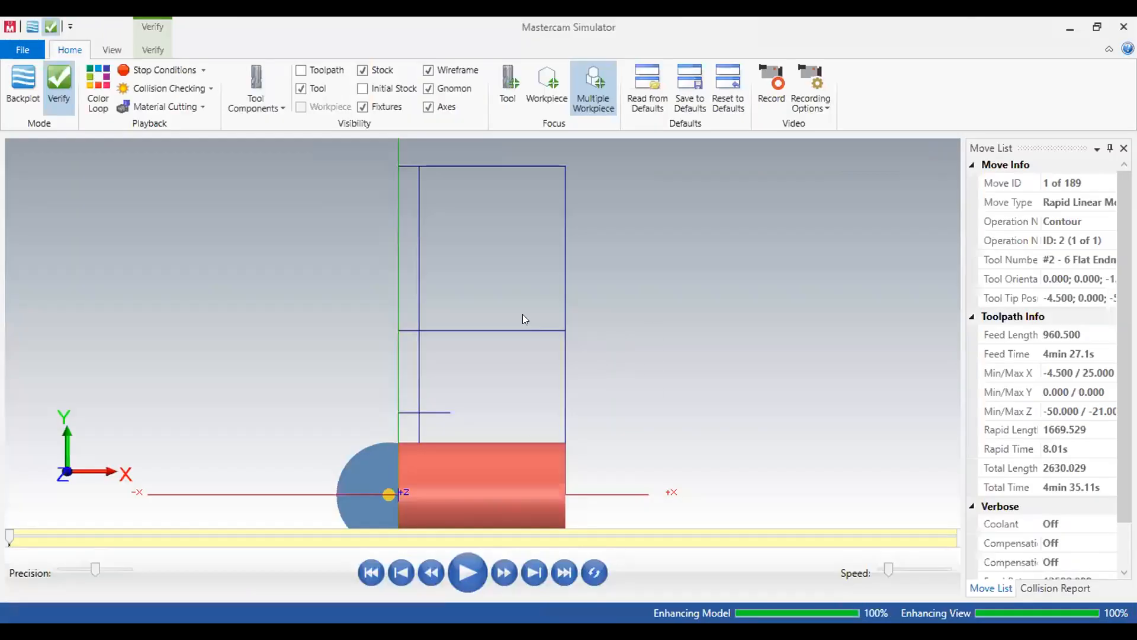
right_click(523, 314)
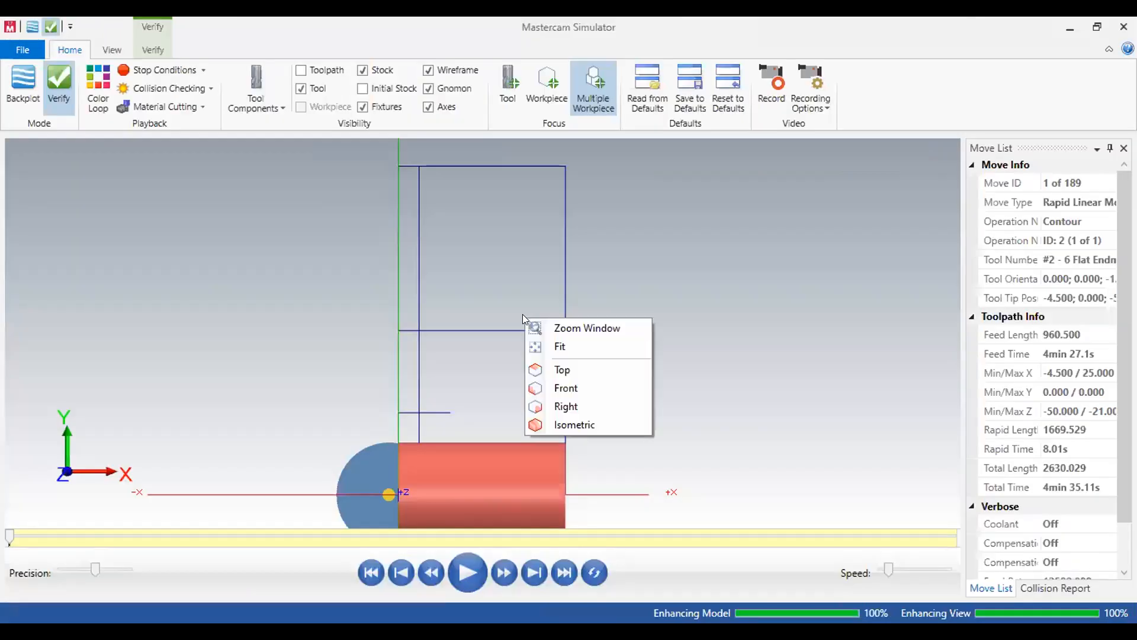
click(574, 424)
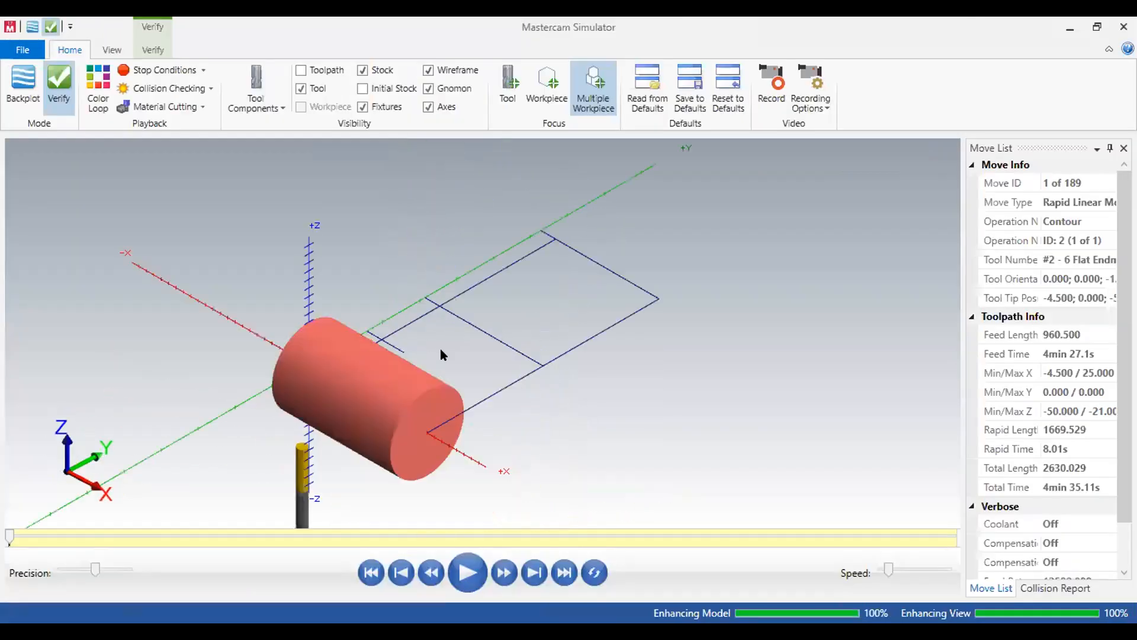
right_click(419, 359)
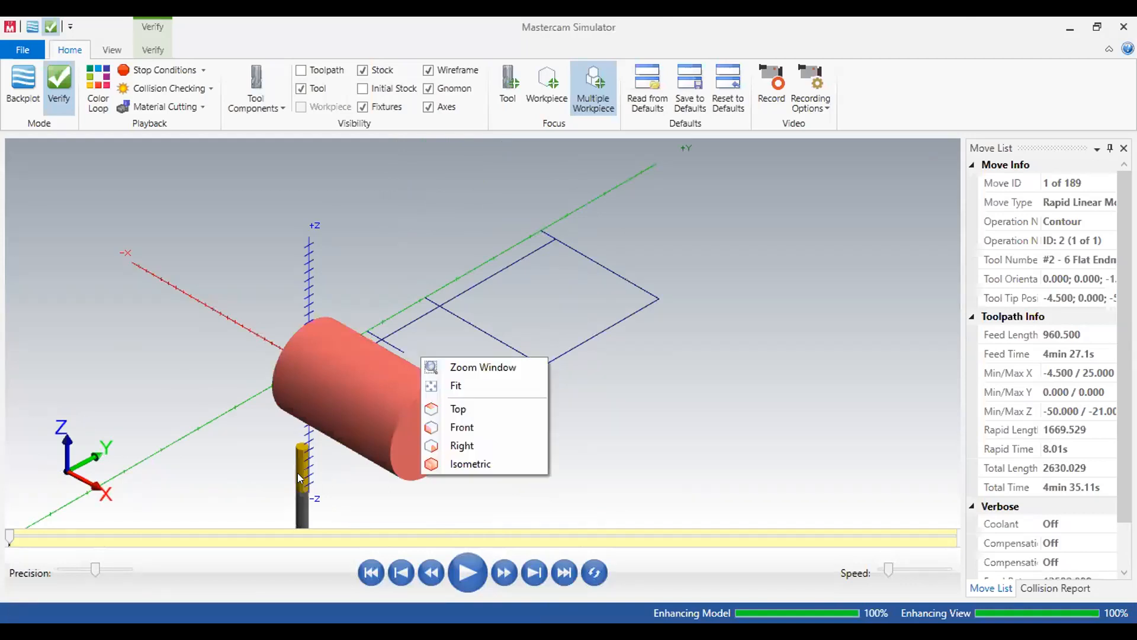
click(467, 300)
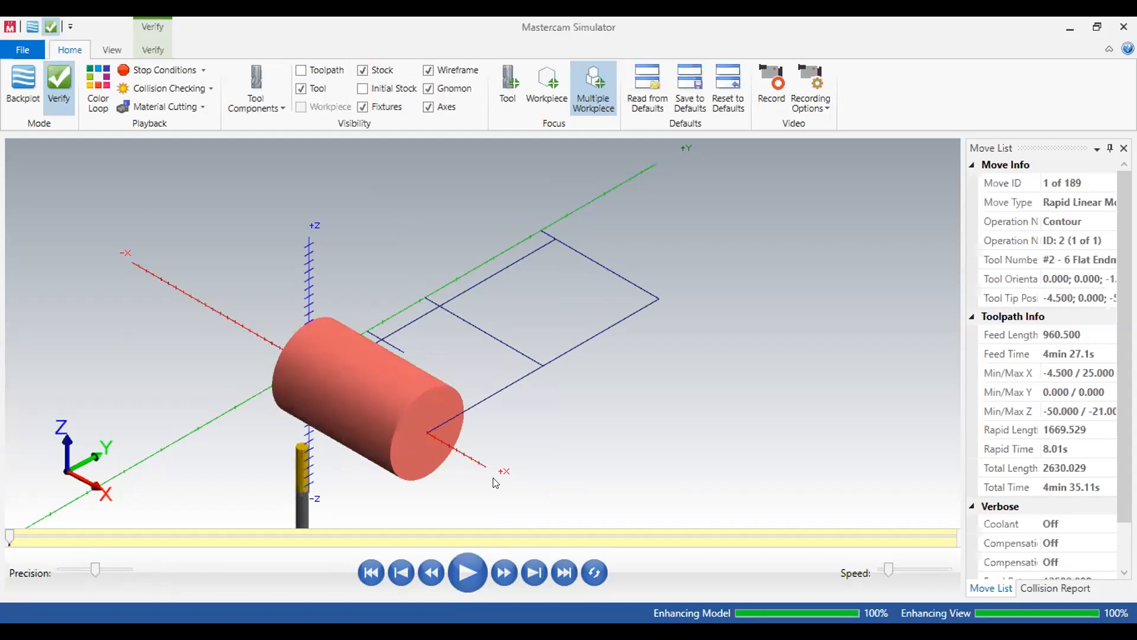
click(468, 571)
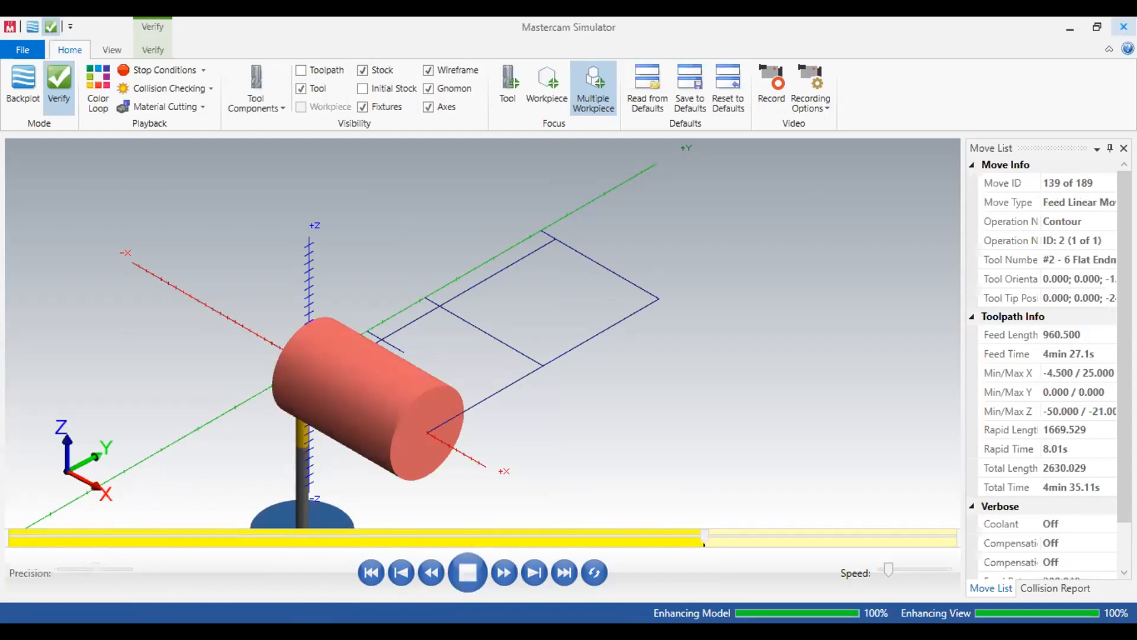
click(1113, 27)
Review the contour operation's linking, depth cut, lead in/out, rotary axis and compensation parameters.
click(100, 382)
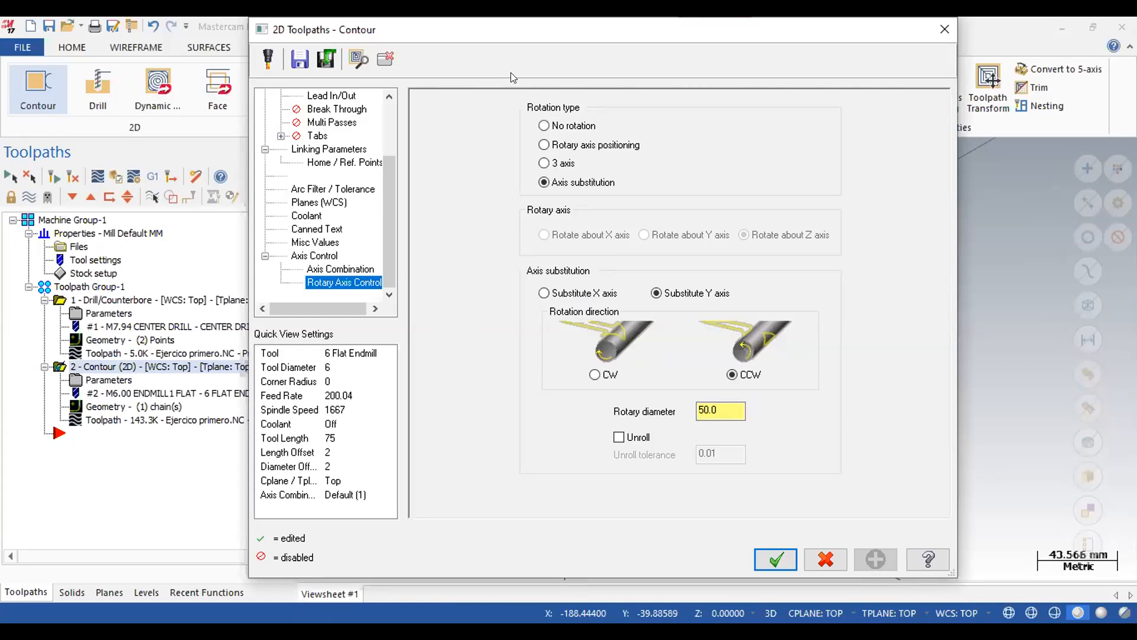
click(332, 150)
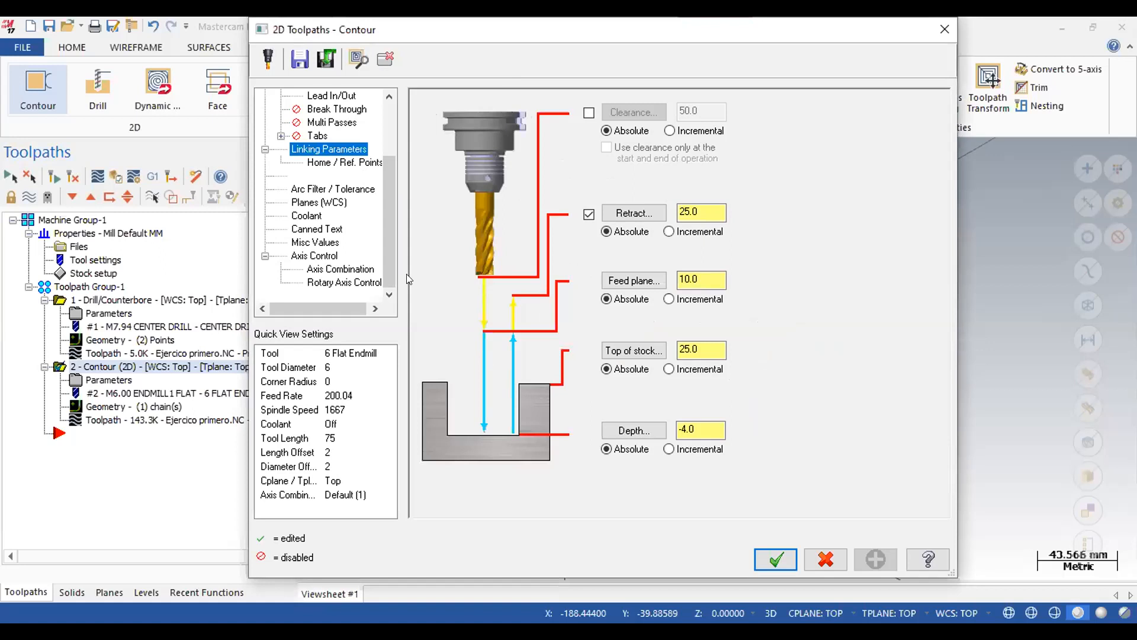
drag(391, 184, 394, 102)
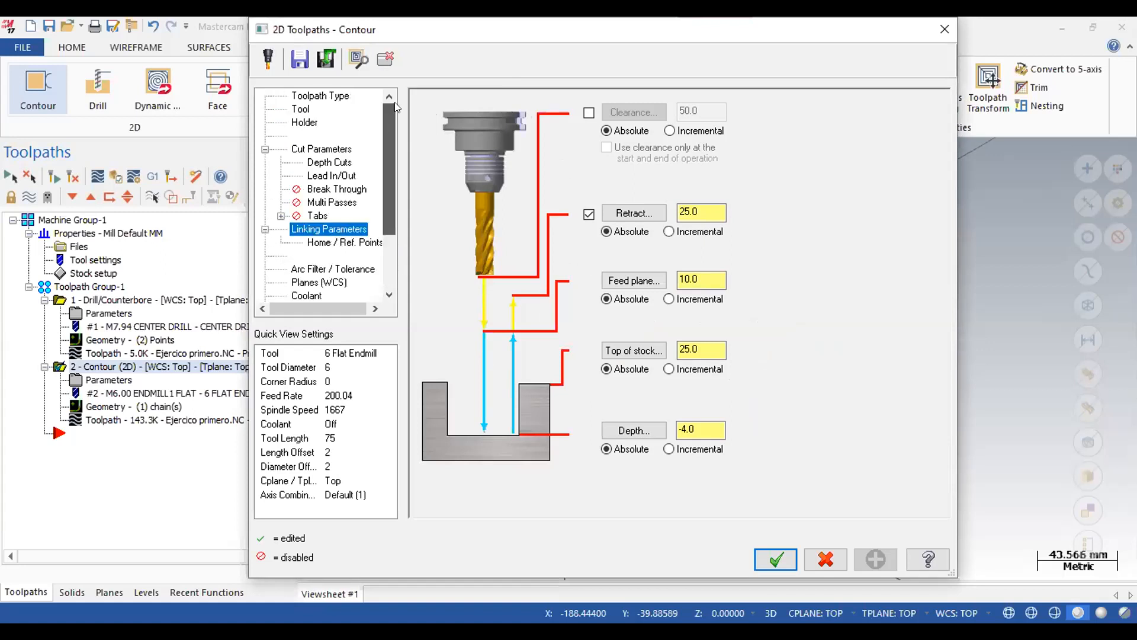
click(328, 161)
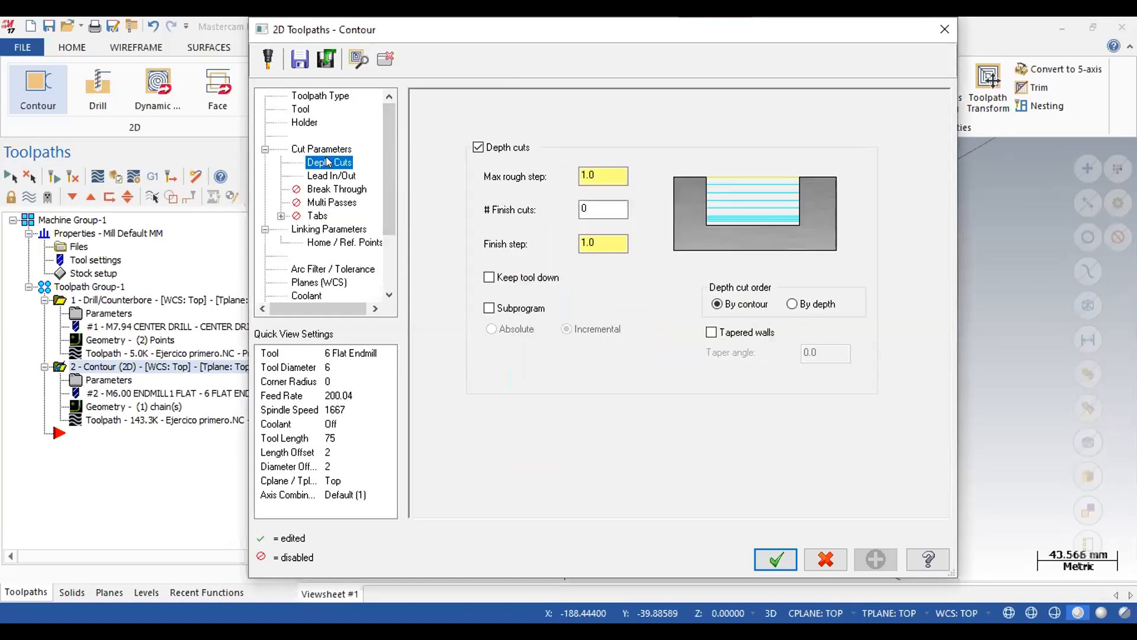
click(335, 178)
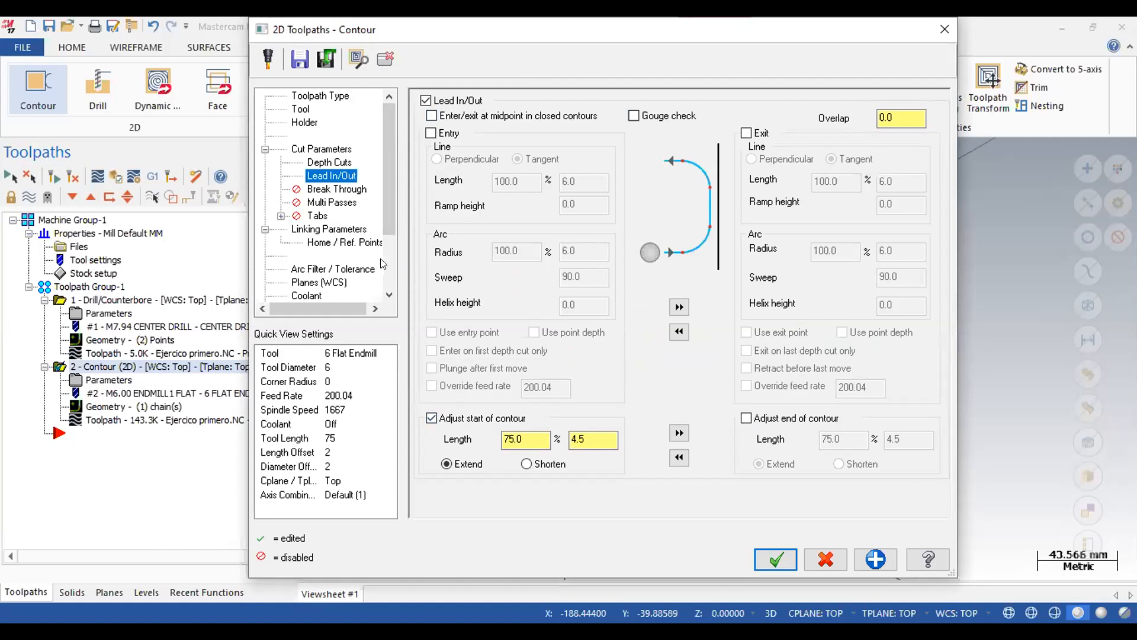
scroll(390, 208, down, 2)
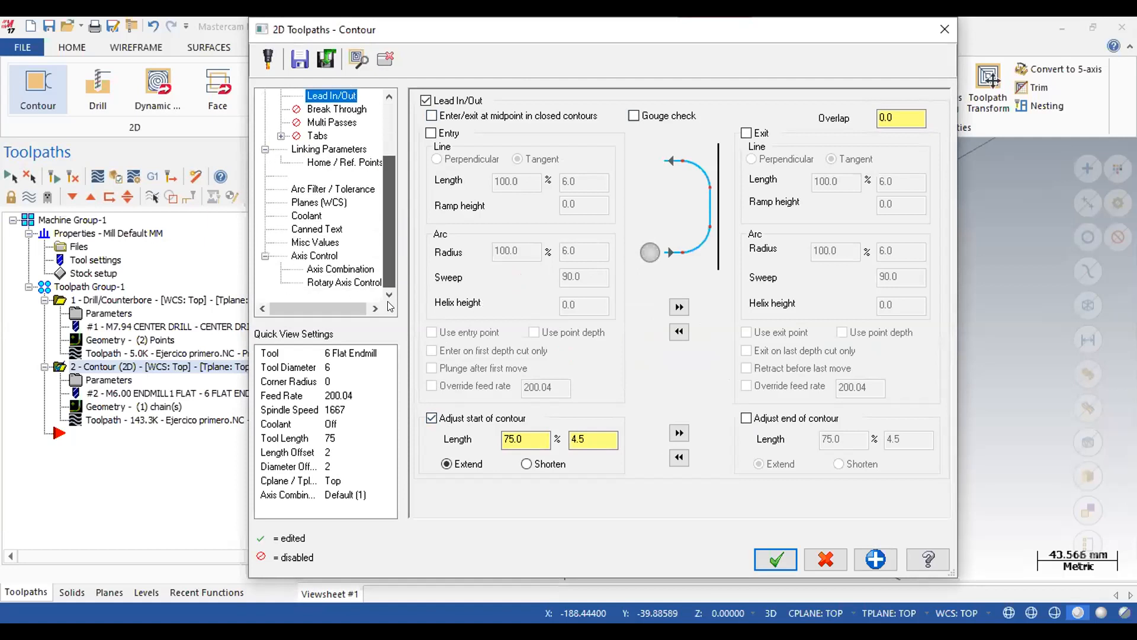
click(327, 282)
double_click(724, 409)
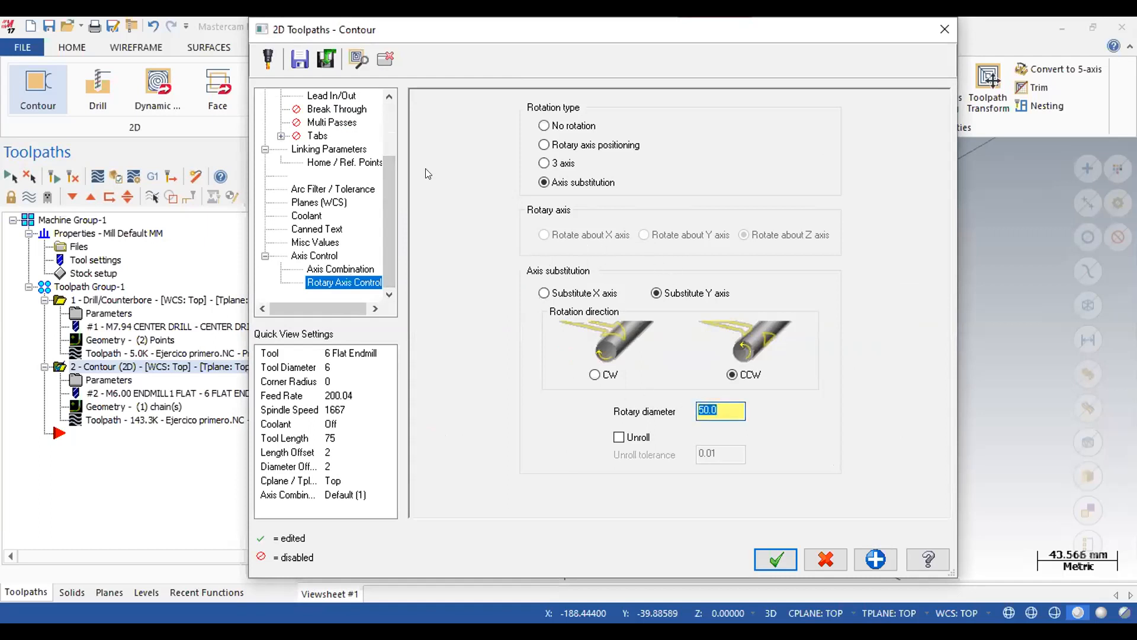
scroll(392, 171, up, 2)
click(314, 148)
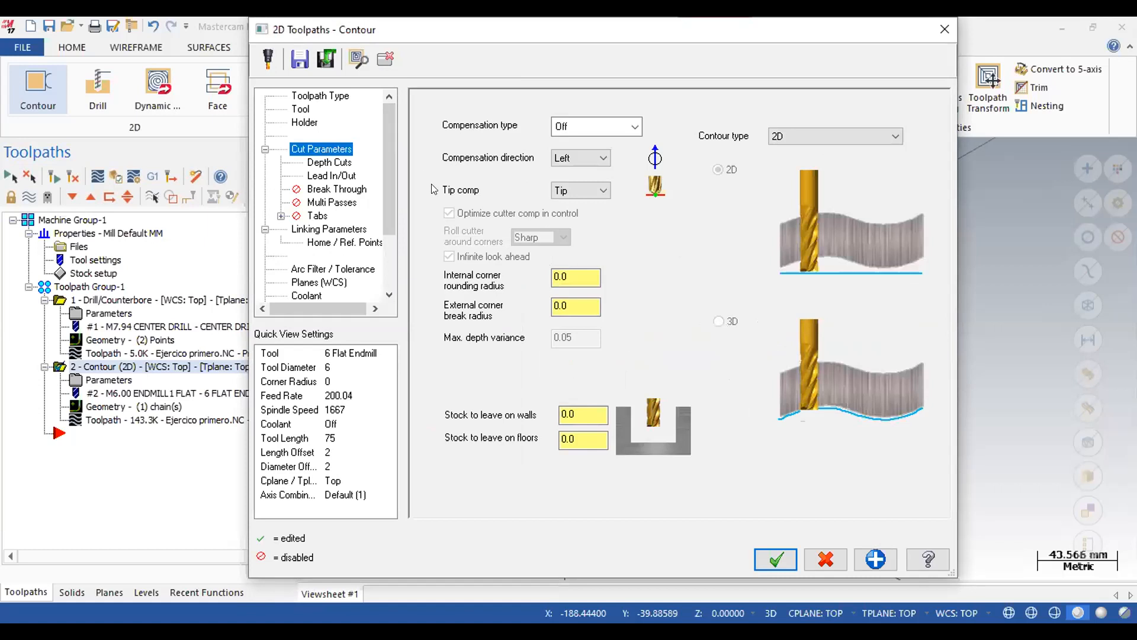
drag(391, 165, 390, 247)
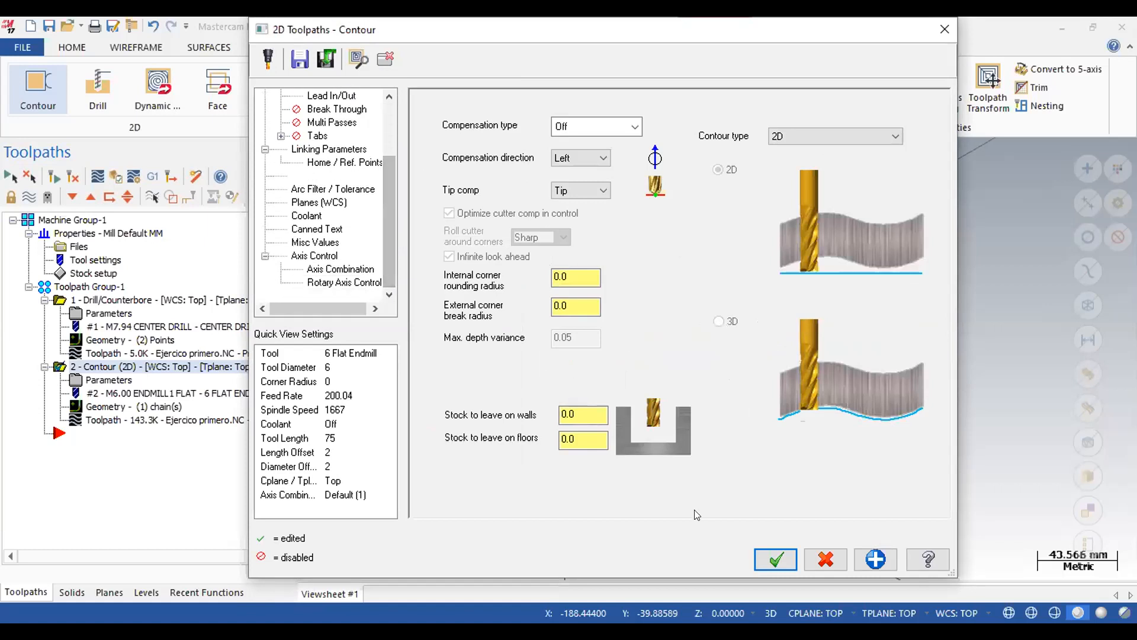
key(Return)
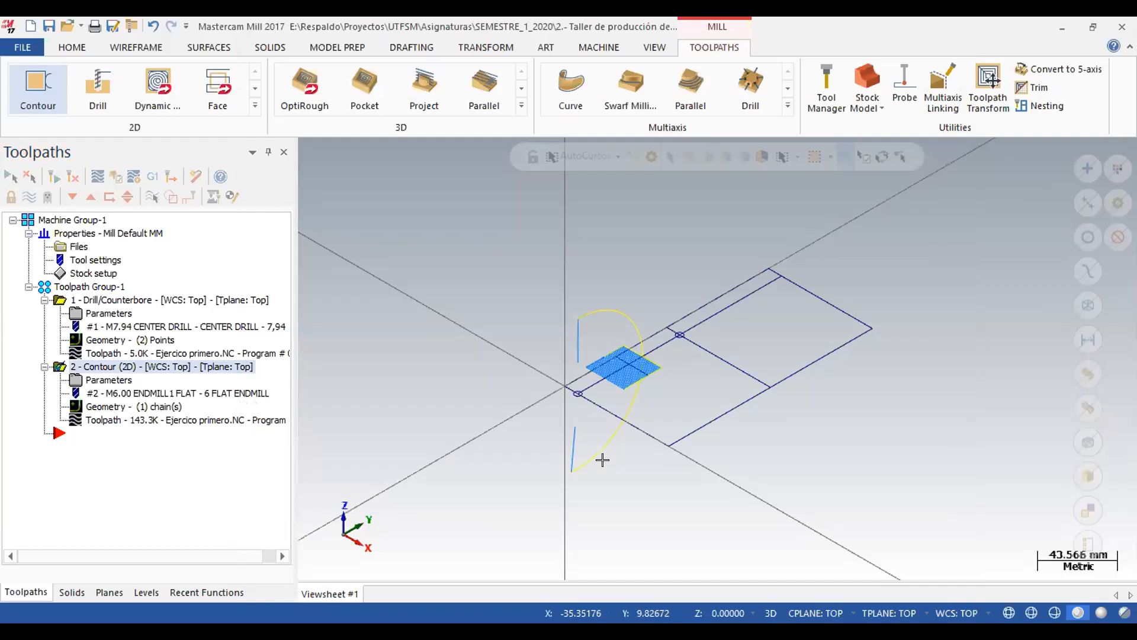
Compare the Y and Z axis orientations for the cylindrical stock in the stock setup, and keep the X axis.
click(82, 275)
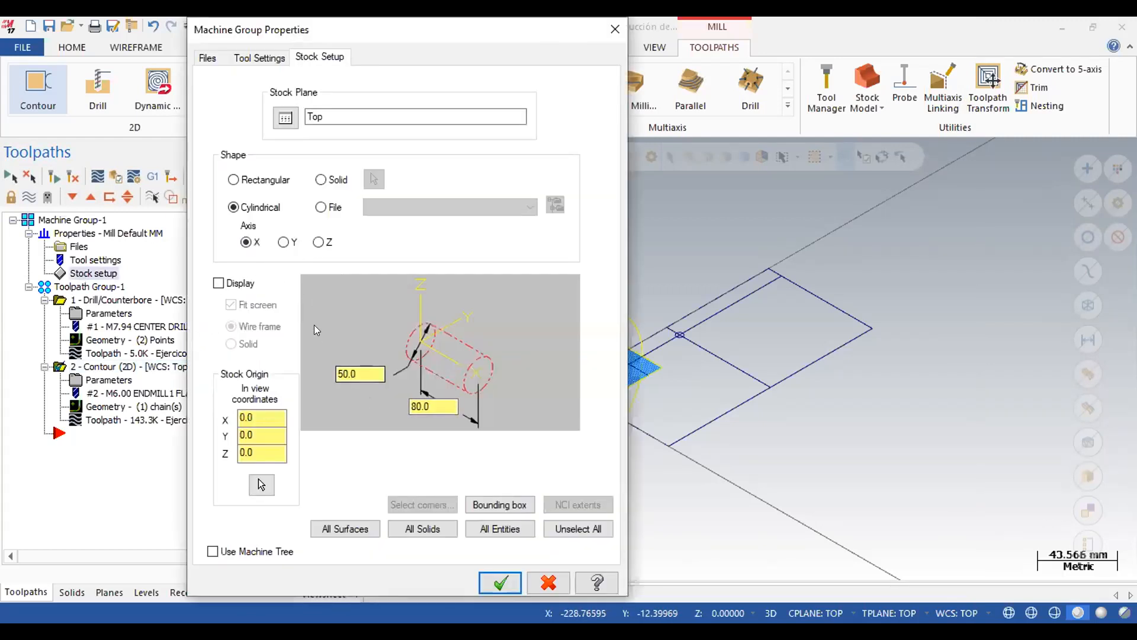
click(285, 242)
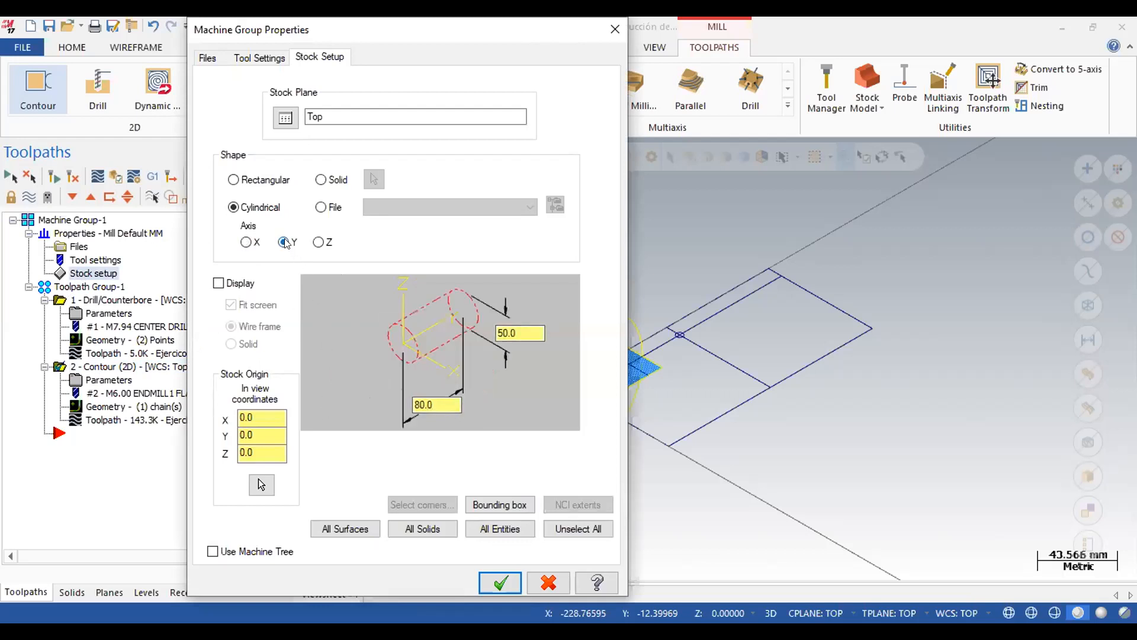
click(320, 242)
click(246, 242)
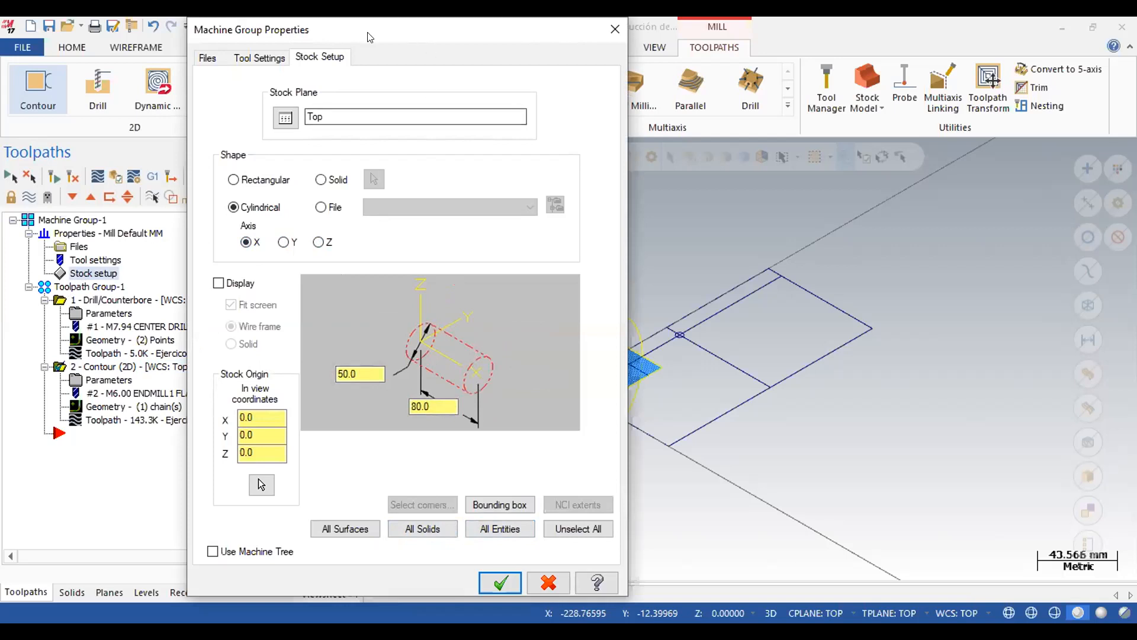
drag(368, 36, 119, 37)
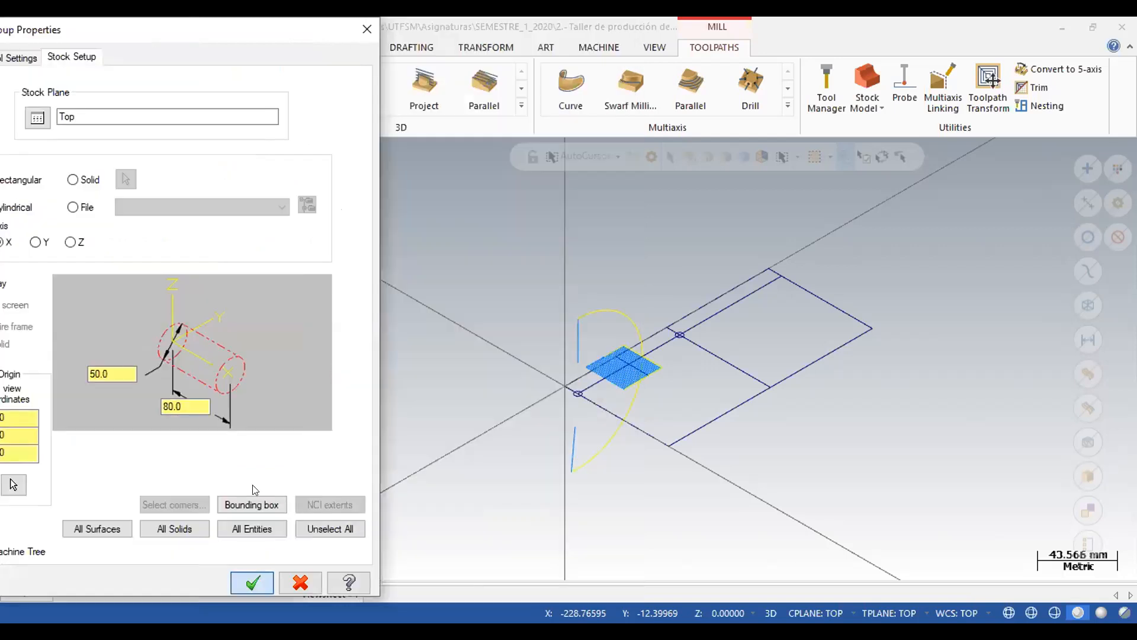
click(252, 582)
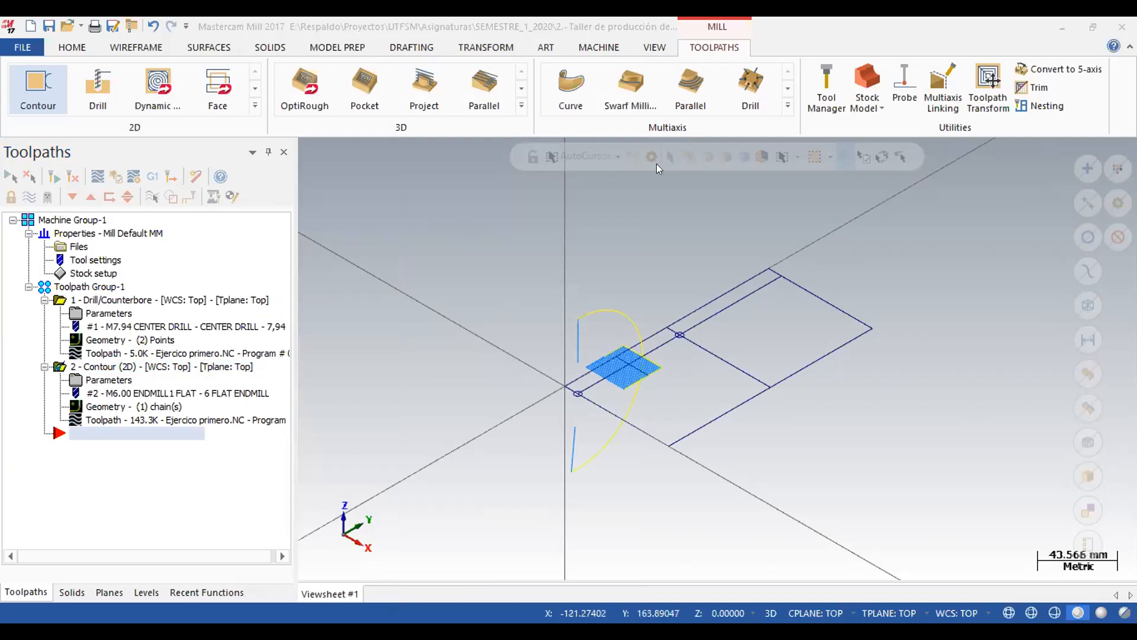
Show the contour toolpath and the unrolled geometry in the top view.
click(638, 256)
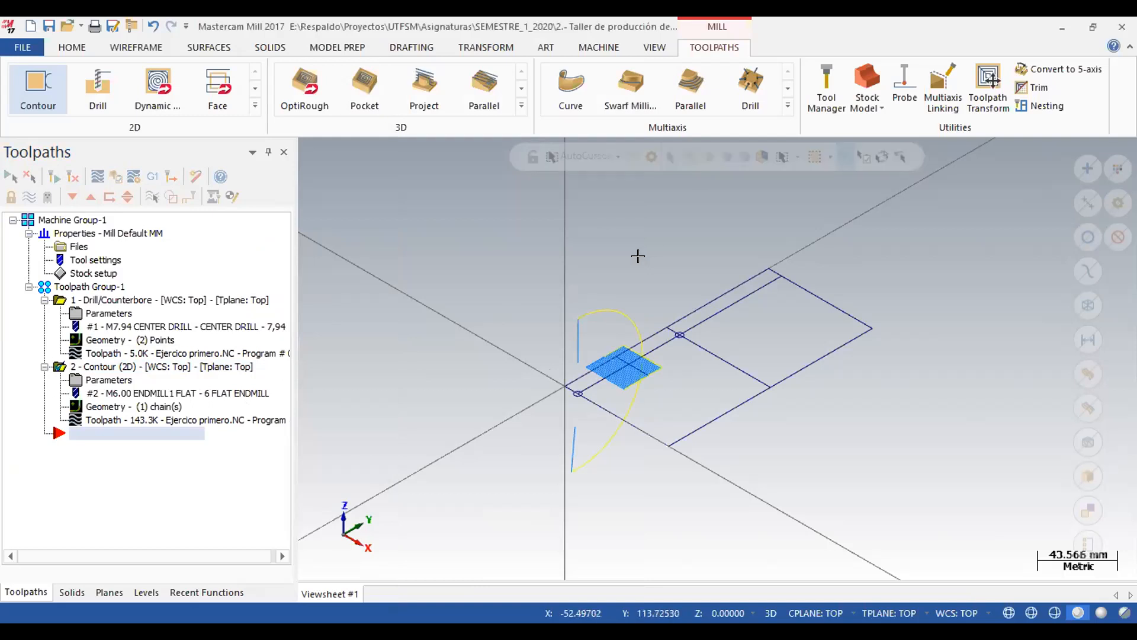
key(alt+1)
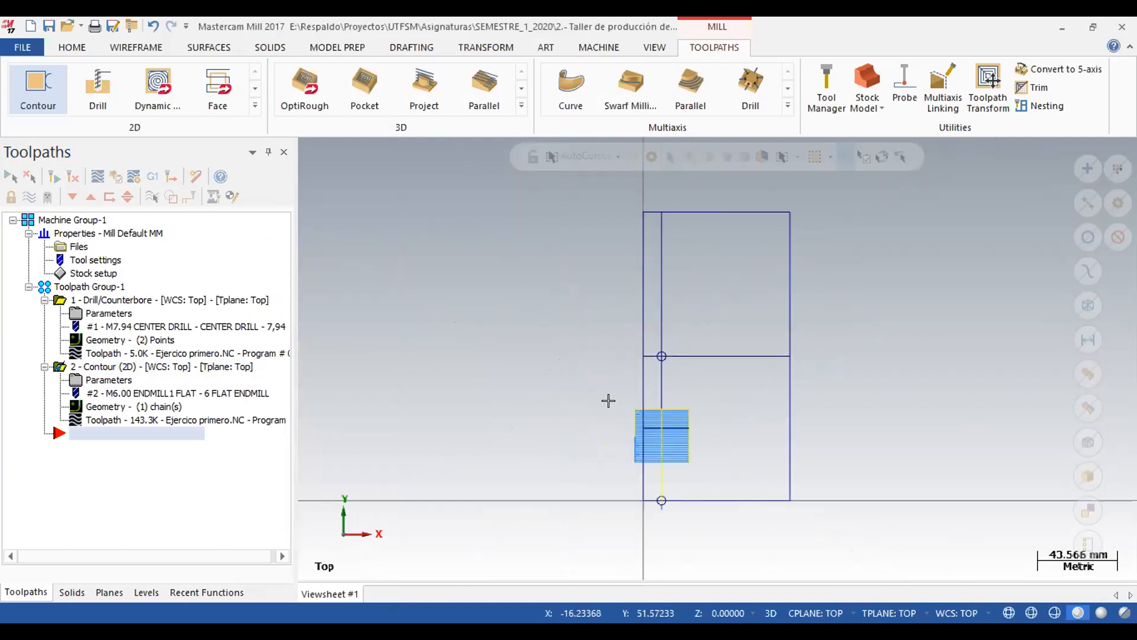
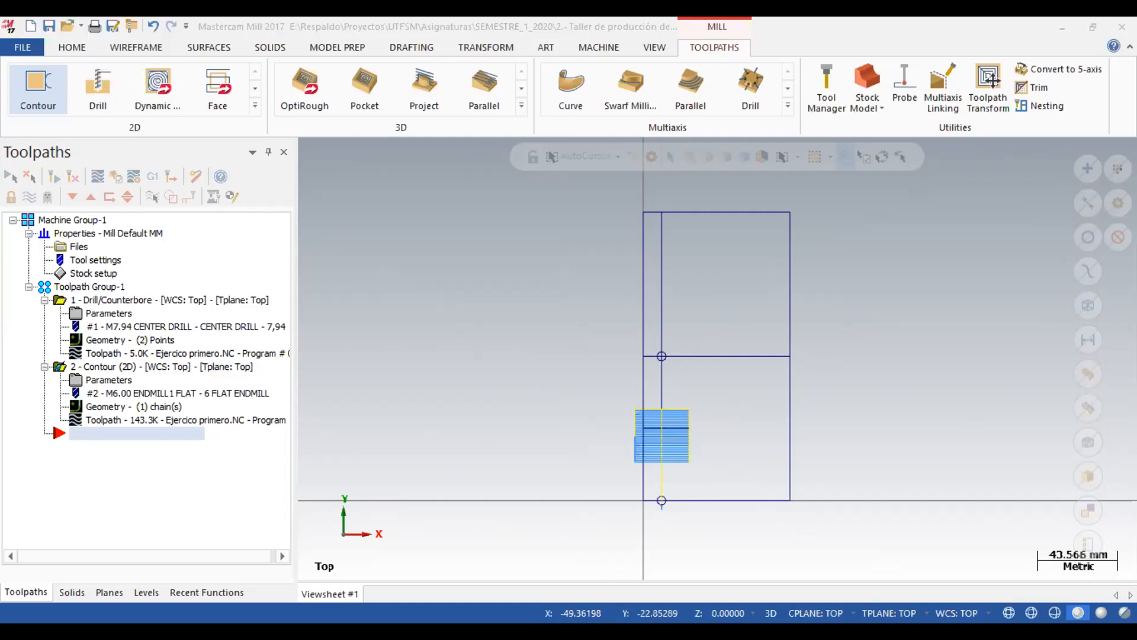
Switch to Adobe Acrobat and examine the slot's depth and width dimensions in the Clase 1_1.PDF drawing.
key(alt+Tab)
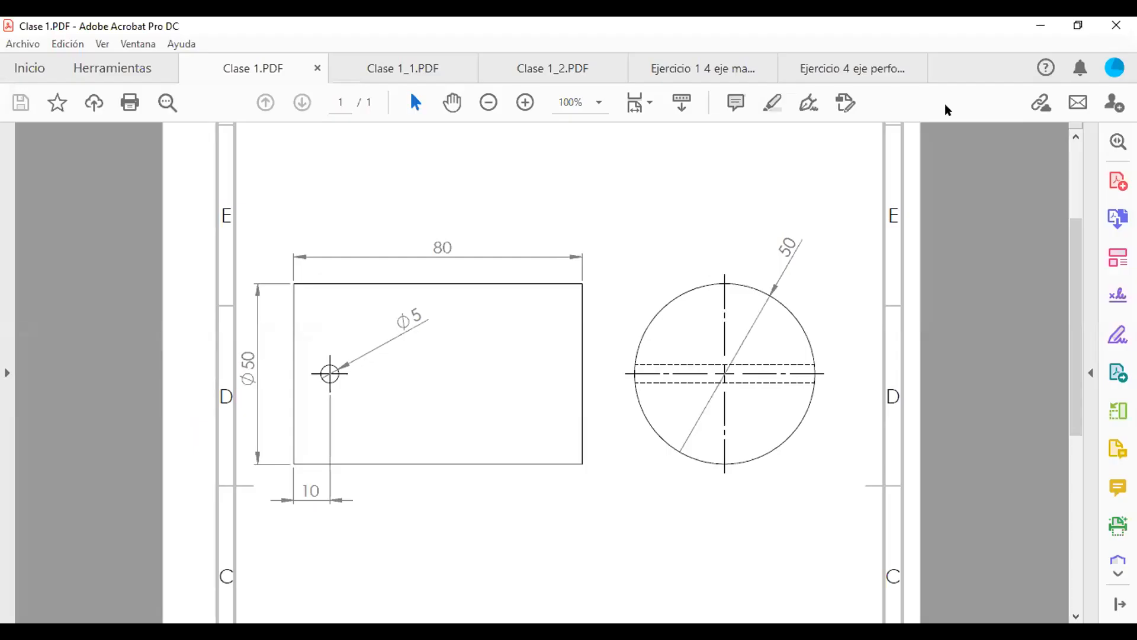
click(372, 63)
drag(1074, 248, 1074, 354)
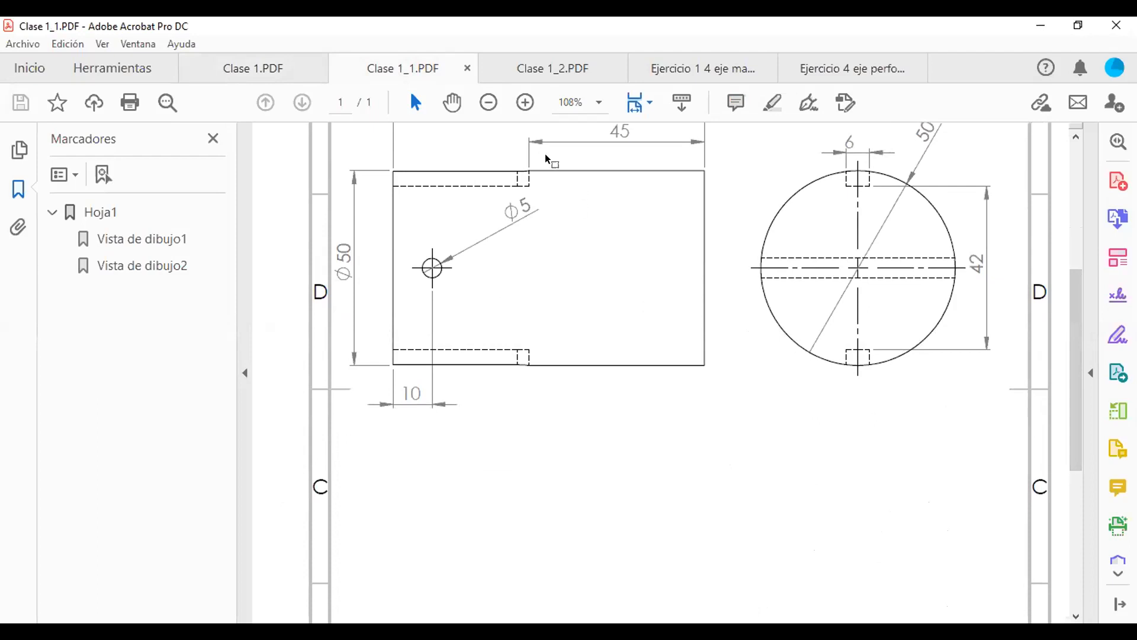
drag(1074, 289, 1080, 238)
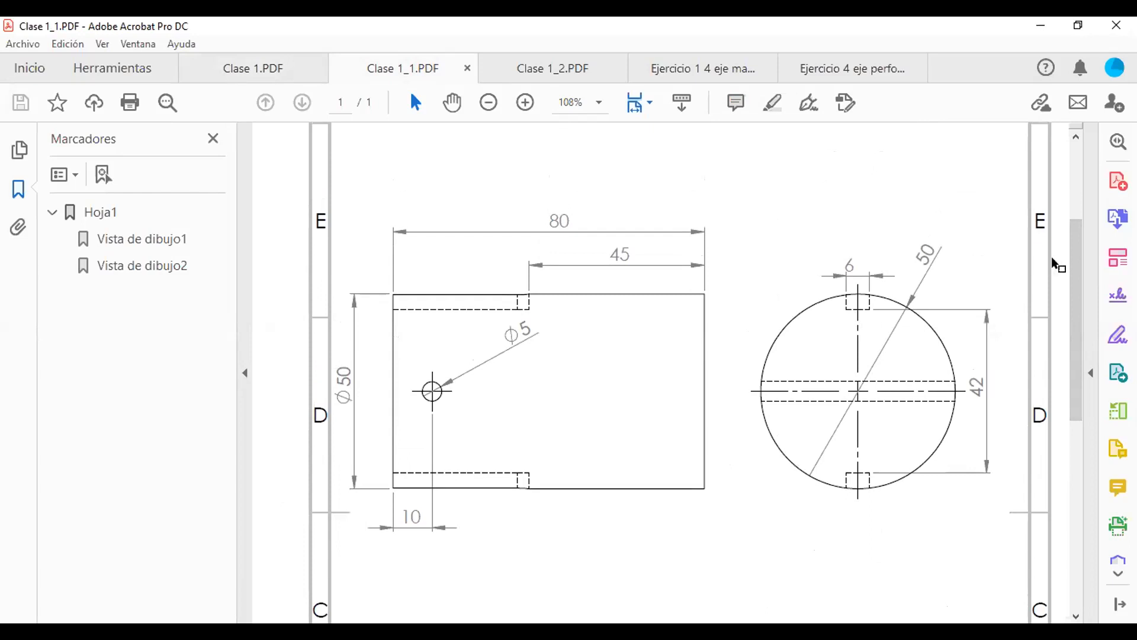
drag(1071, 295, 1071, 339)
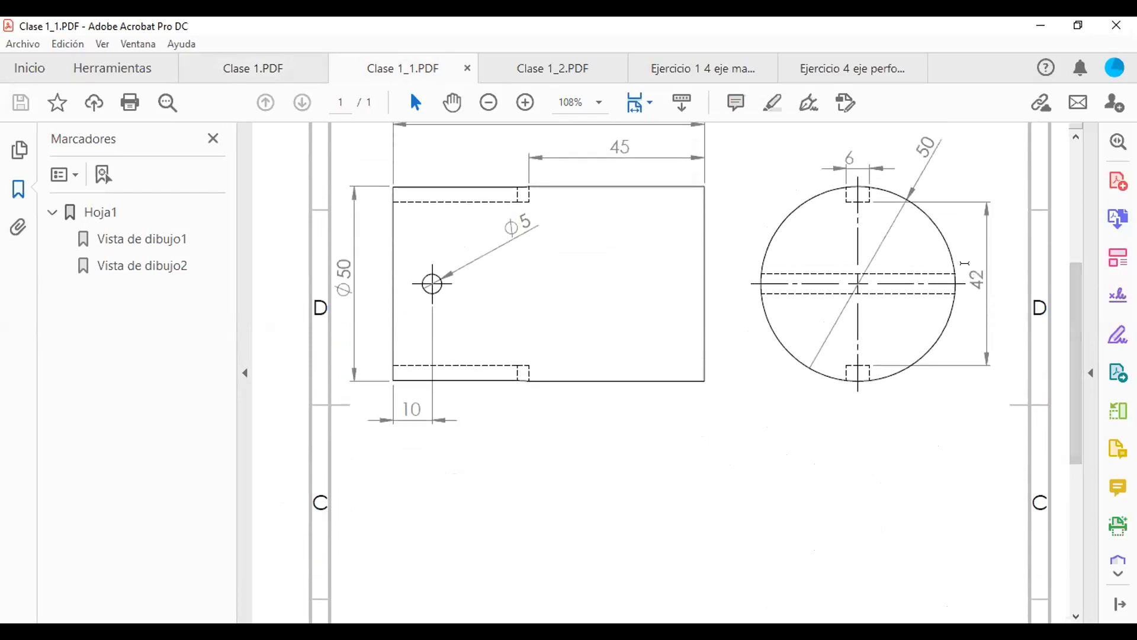
drag(964, 262, 968, 294)
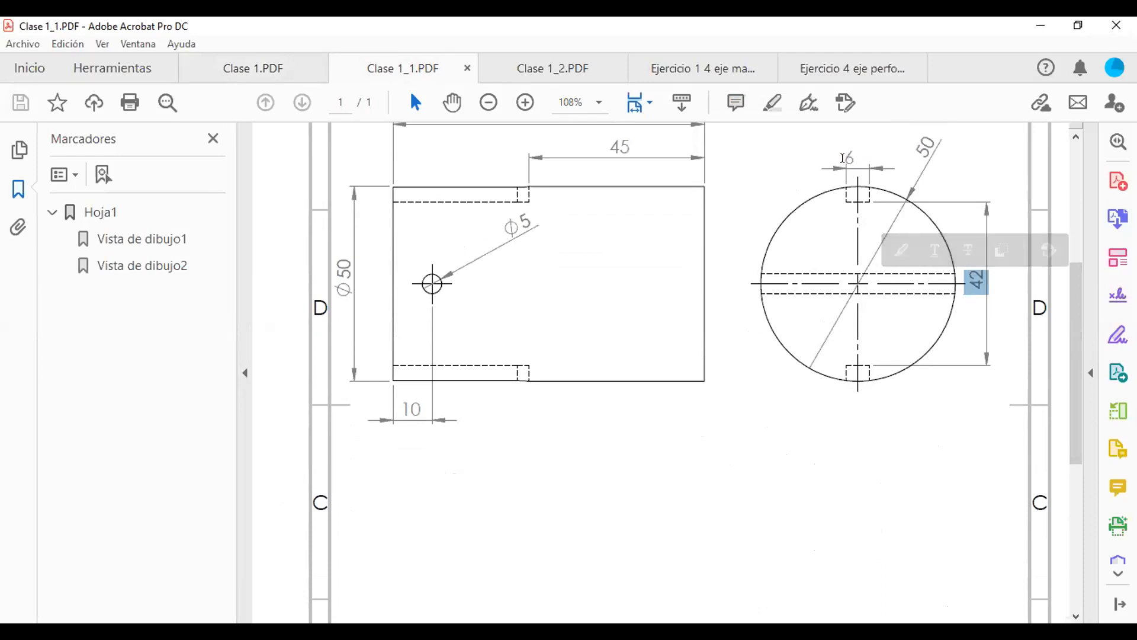
drag(844, 158, 858, 159)
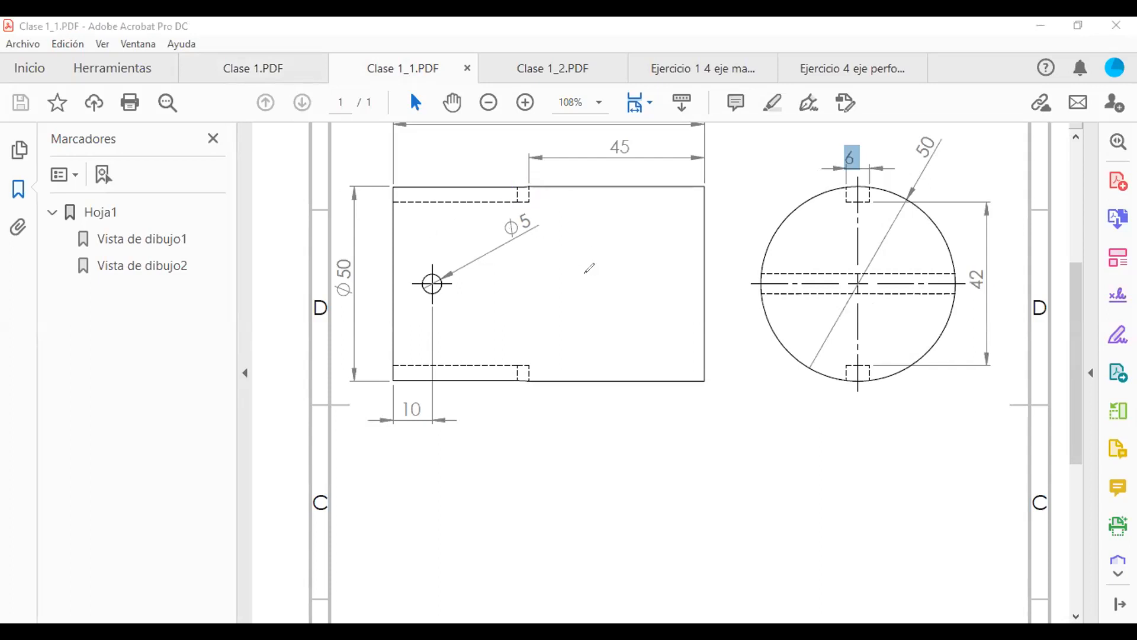
Sketch the slot's outline, rounded end and length in red over the Clase 1_1.PDF side view, and clear the markings.
mouse_move(558, 269)
mouse_down()
mouse_move(632, 267)
mouse_move(639, 290)
mouse_move(564, 290)
mouse_move(555, 263)
mouse_up()
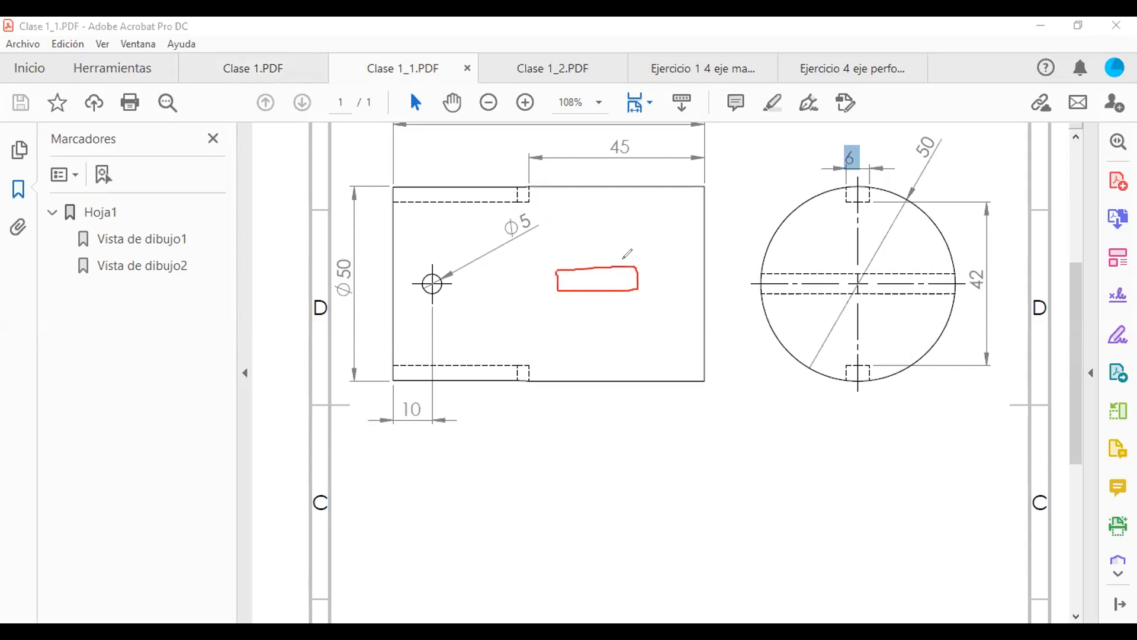
drag(638, 268, 626, 289)
drag(517, 190, 516, 199)
drag(624, 266, 623, 290)
drag(562, 315, 643, 310)
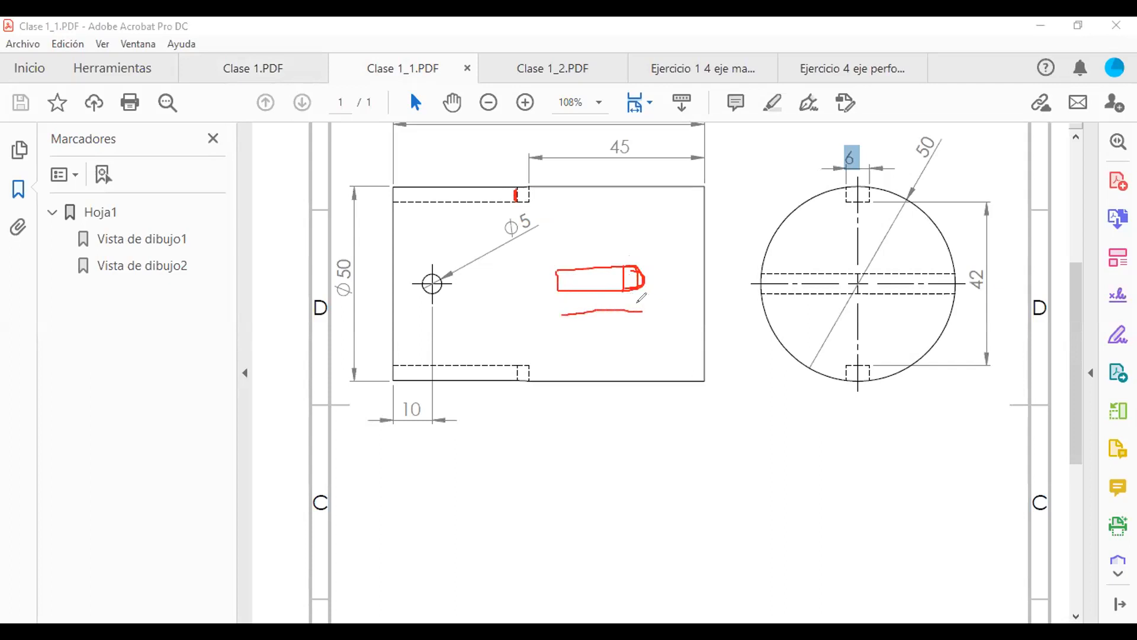
mouse_move(557, 319)
mouse_down()
mouse_move(640, 327)
mouse_move(641, 311)
mouse_move(624, 328)
mouse_up()
click(594, 126)
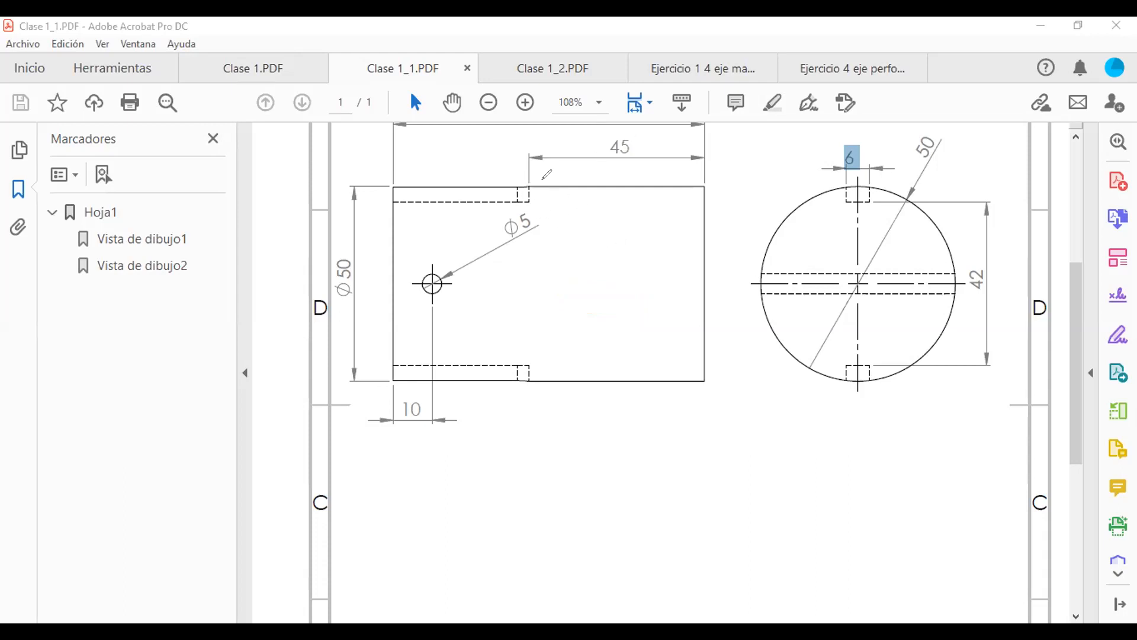
Review the drawings in Clase 1_2.PDF, Ejercicio 1 4 eje mastercam.PDF and Ejercicio 4 eje perforado mas fresado.PDF, and return to Clase 1.PDF.
click(538, 68)
drag(1078, 234, 1071, 320)
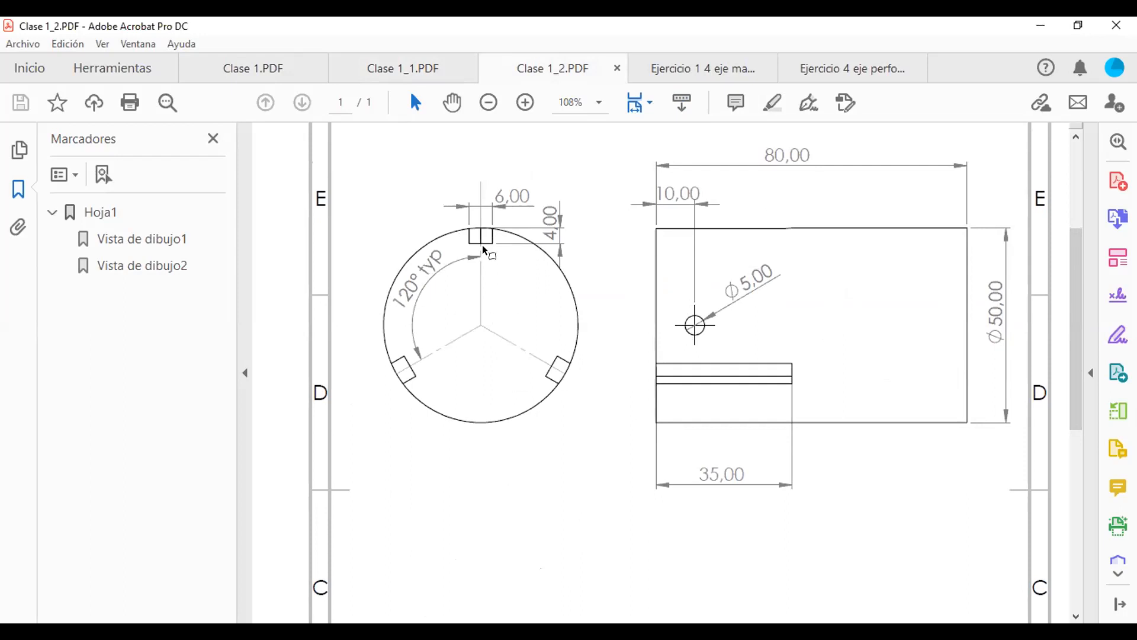
click(676, 68)
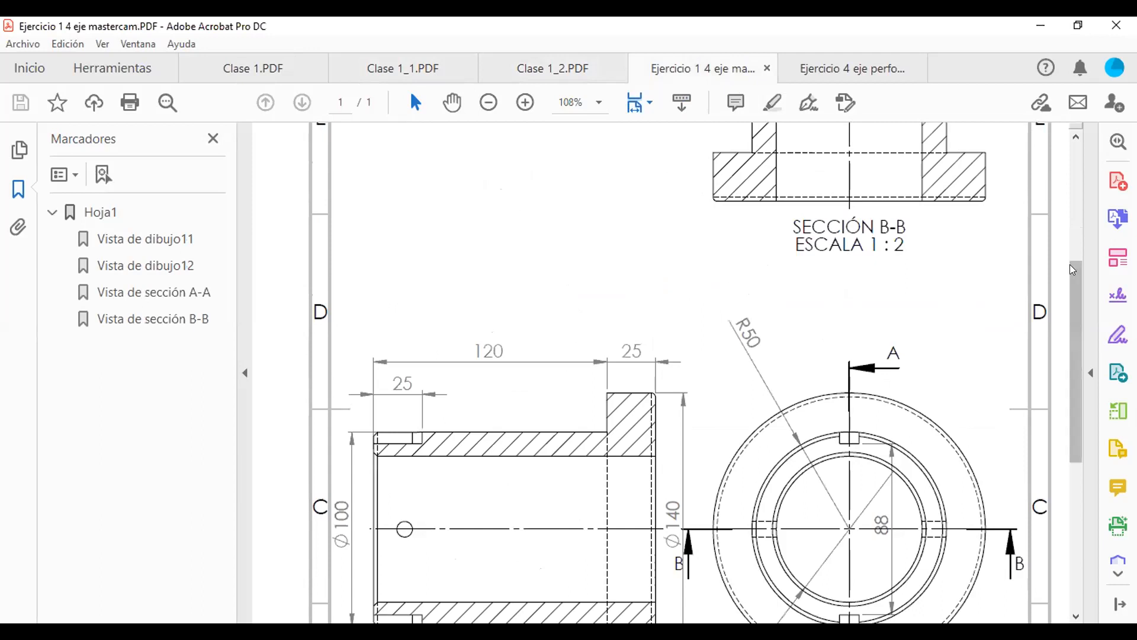
mouse_move(1075, 266)
mouse_down()
mouse_move(1076, 362)
mouse_move(1075, 348)
mouse_up()
scroll(1075, 349, down, 3)
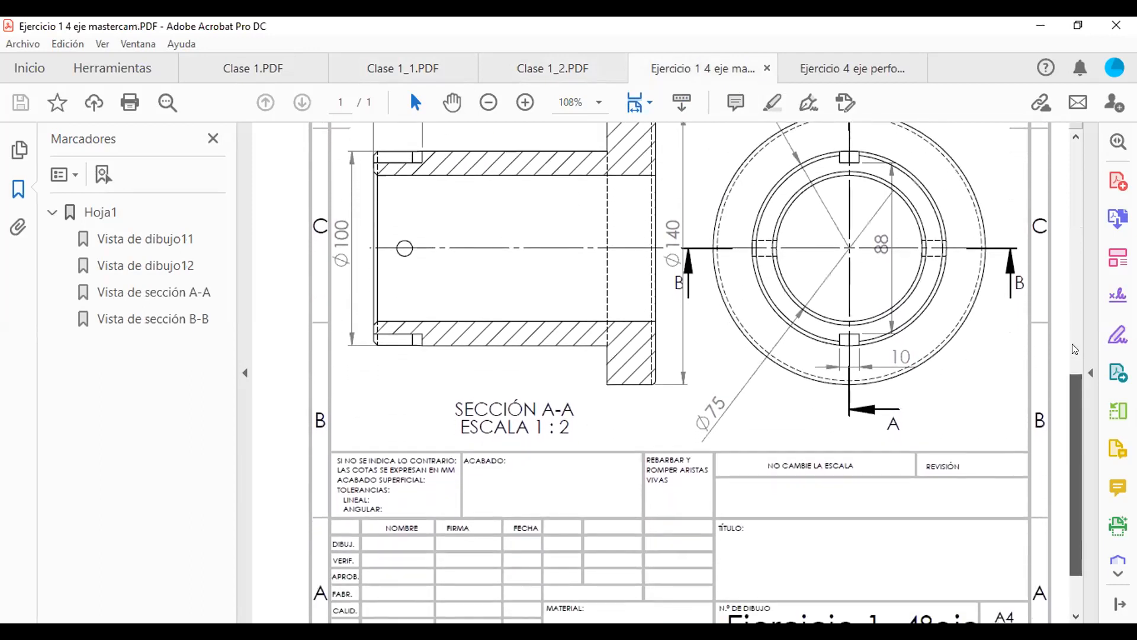
click(819, 67)
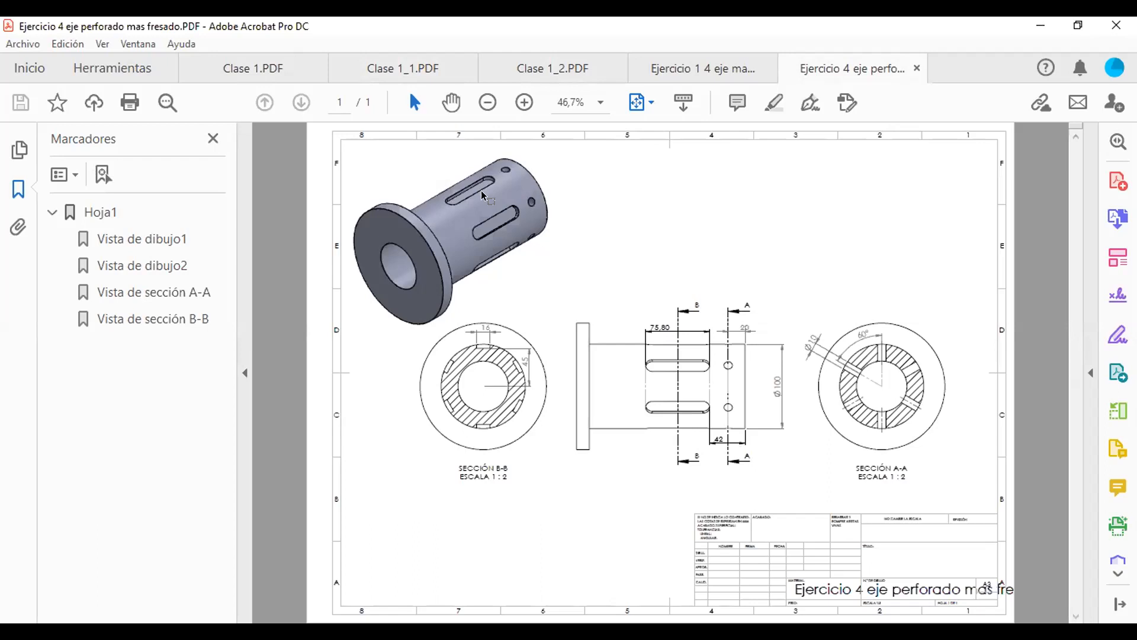
click(253, 75)
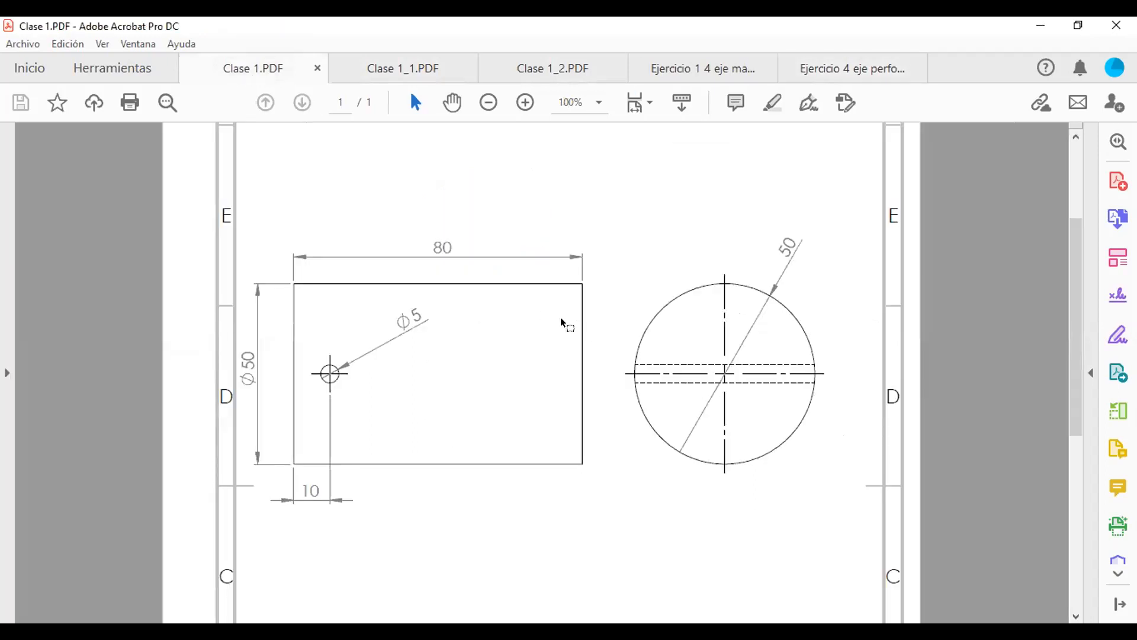
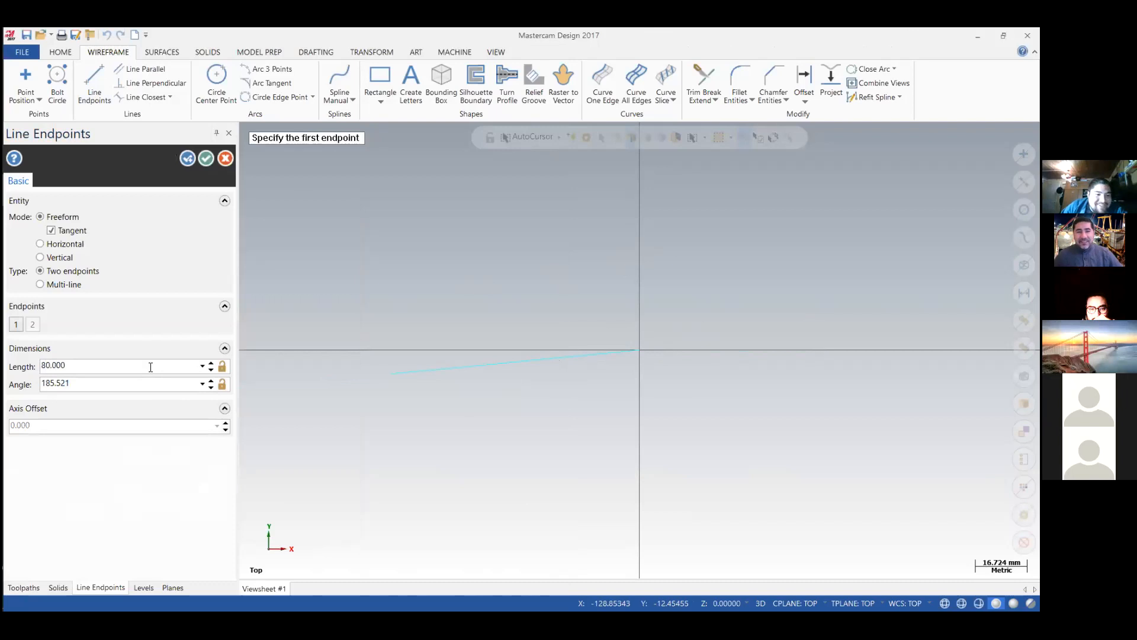
Set the 80 mm line's angle to 0 so it runs horizontally from the origin, and accept it.
double_click(84, 379)
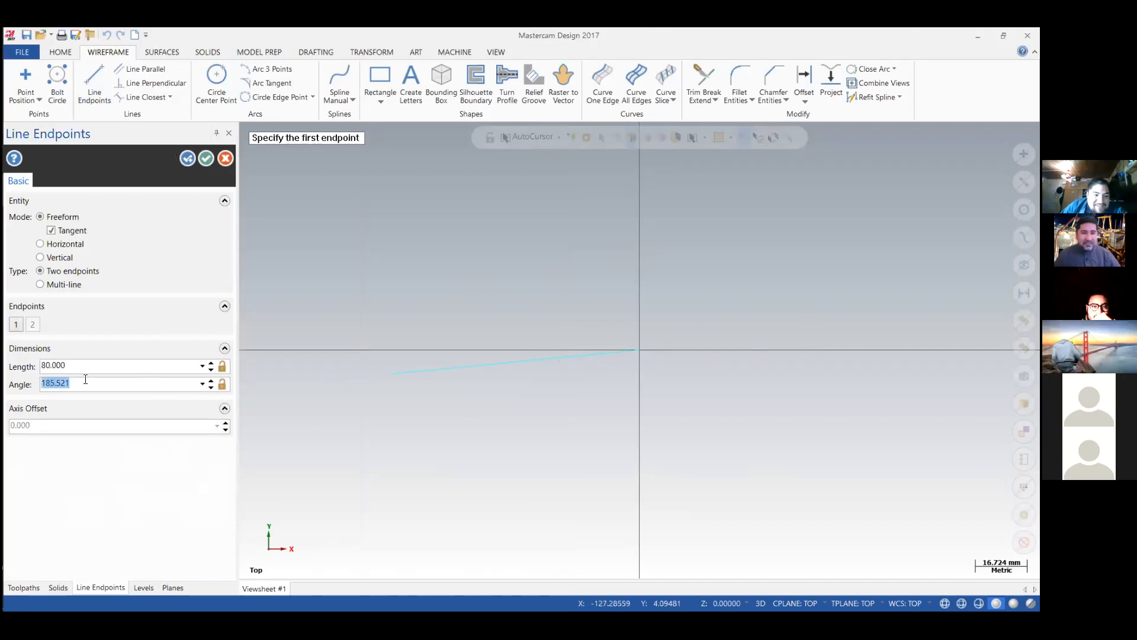
text(0)
key(Return)
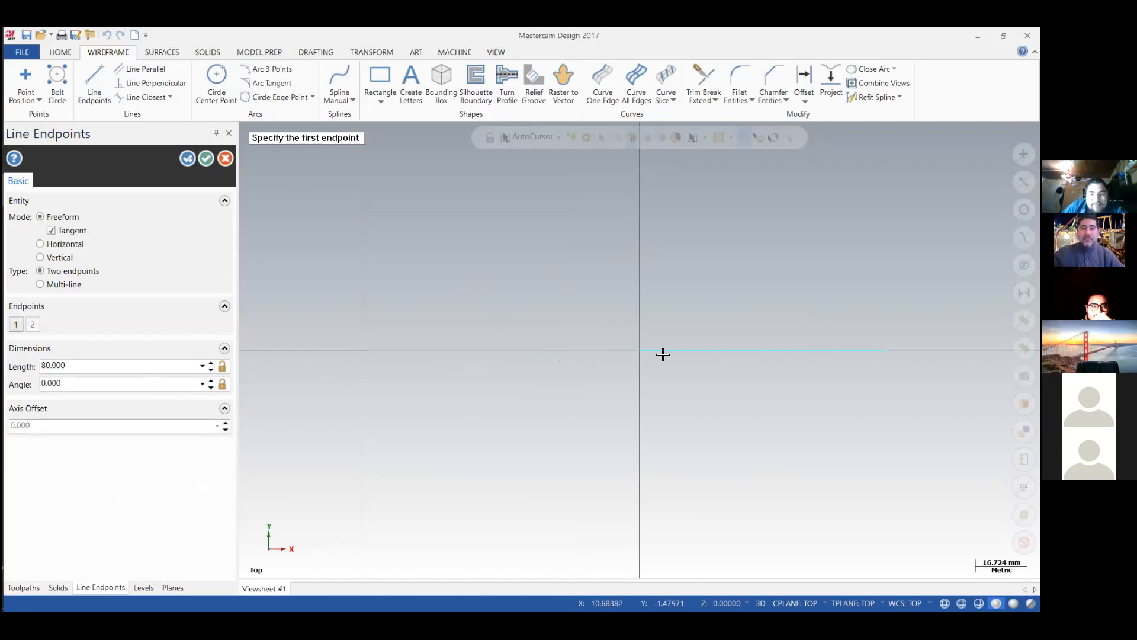
key(Return)
Draw a line at 90° from the far end of the 80 mm line with its length set to 2*3.1416*25.
middle_drag(708, 332, 494, 336)
scroll(494, 336, down, 1)
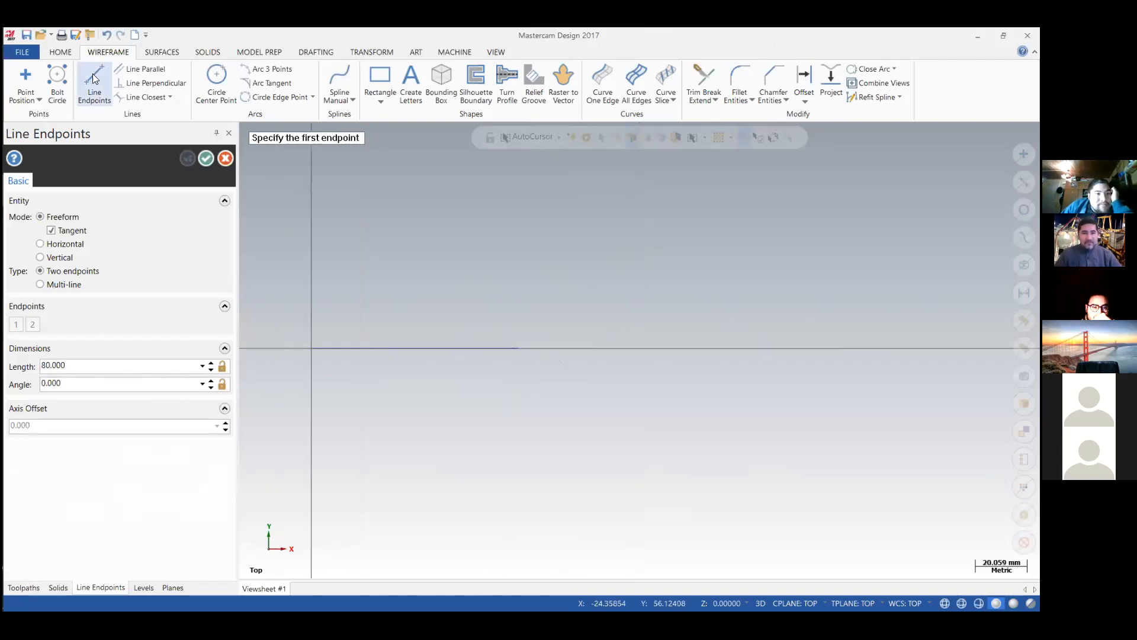
click(519, 348)
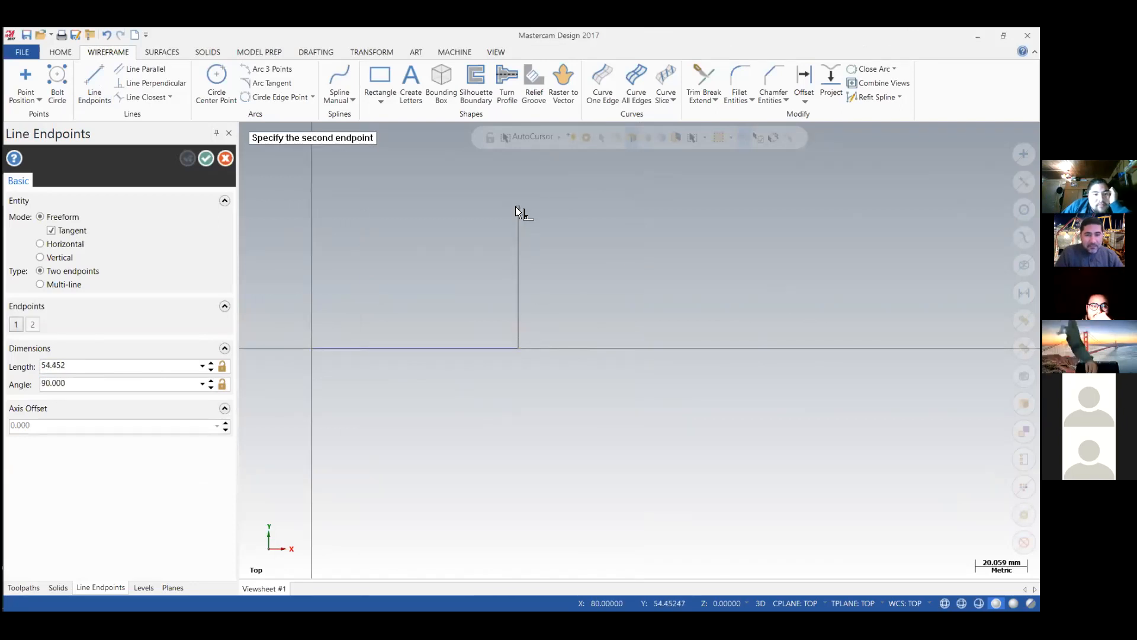
double_click(138, 383)
text(90)
double_click(63, 366)
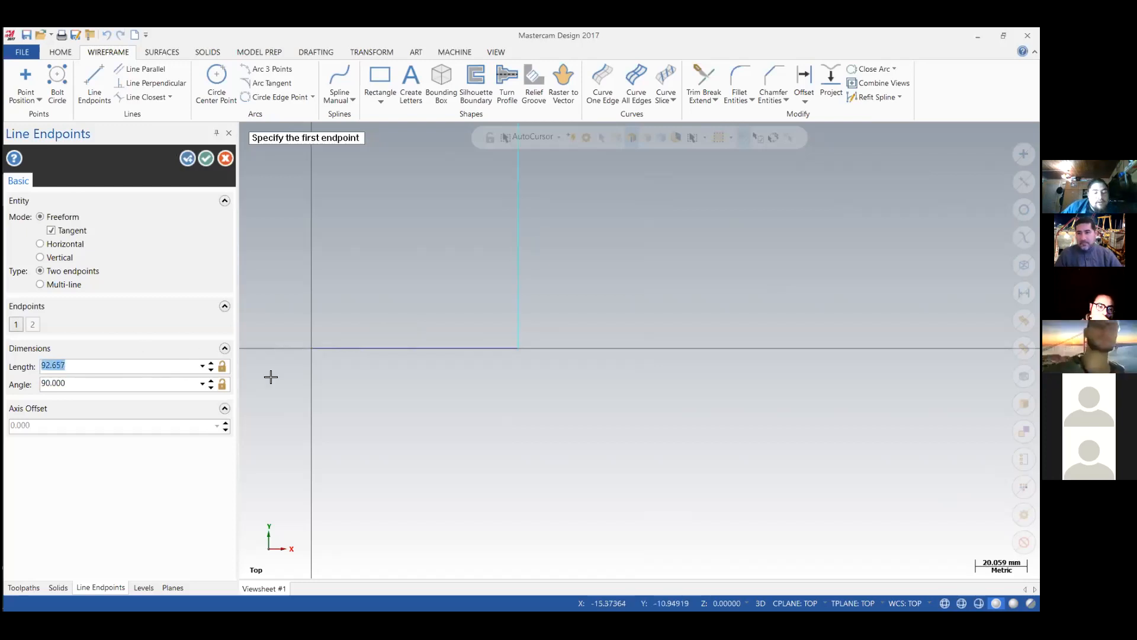
text(2)
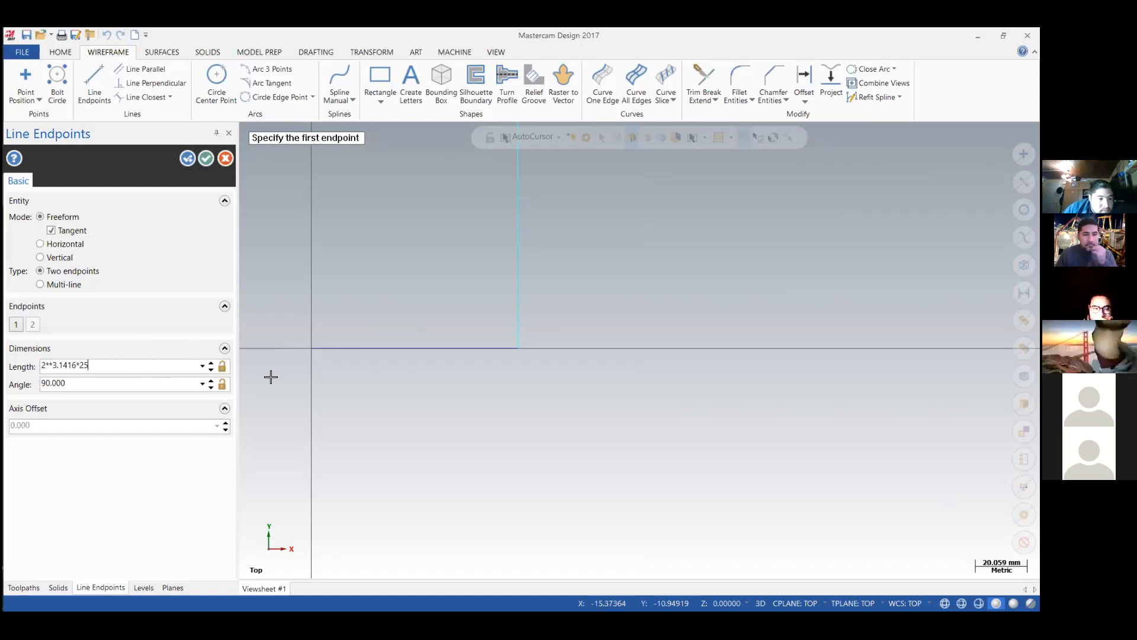
click(54, 364)
text(3)
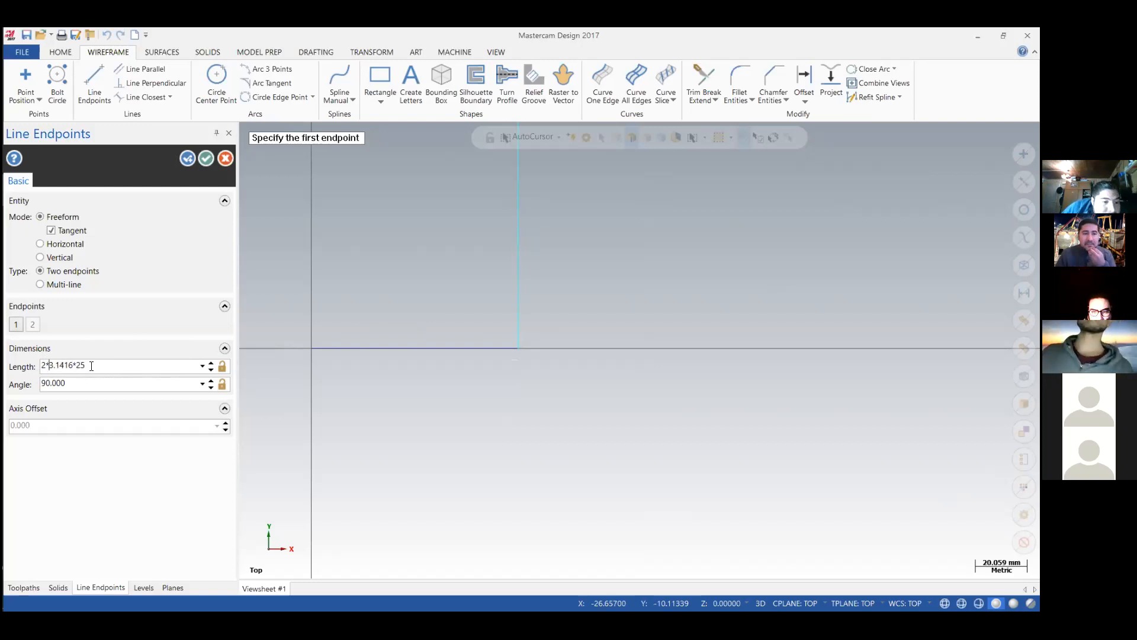
key(Return)
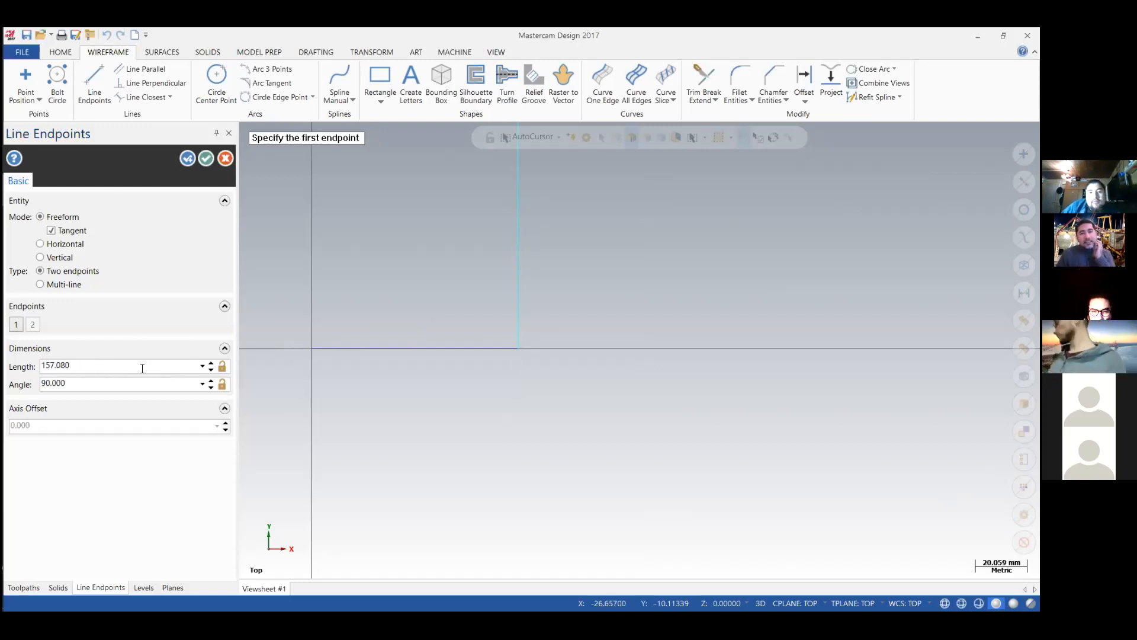
key(Return)
Offset a single copy of the vertical line by 80 mm towards the origin.
middle_drag(478, 277, 520, 509)
scroll(513, 465, down, 3)
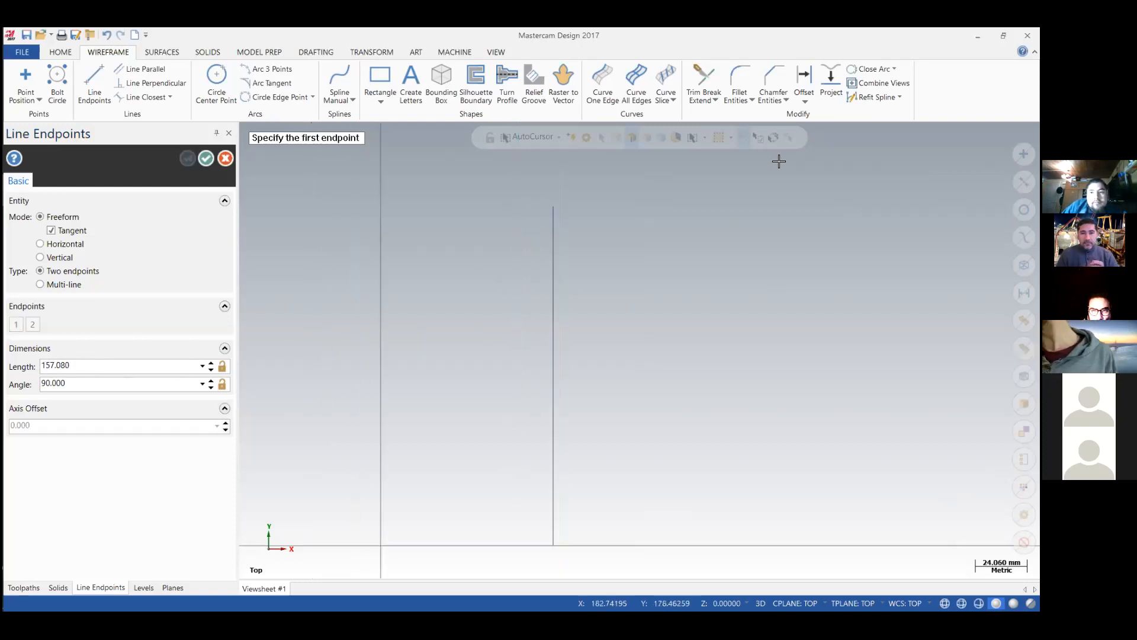
click(807, 76)
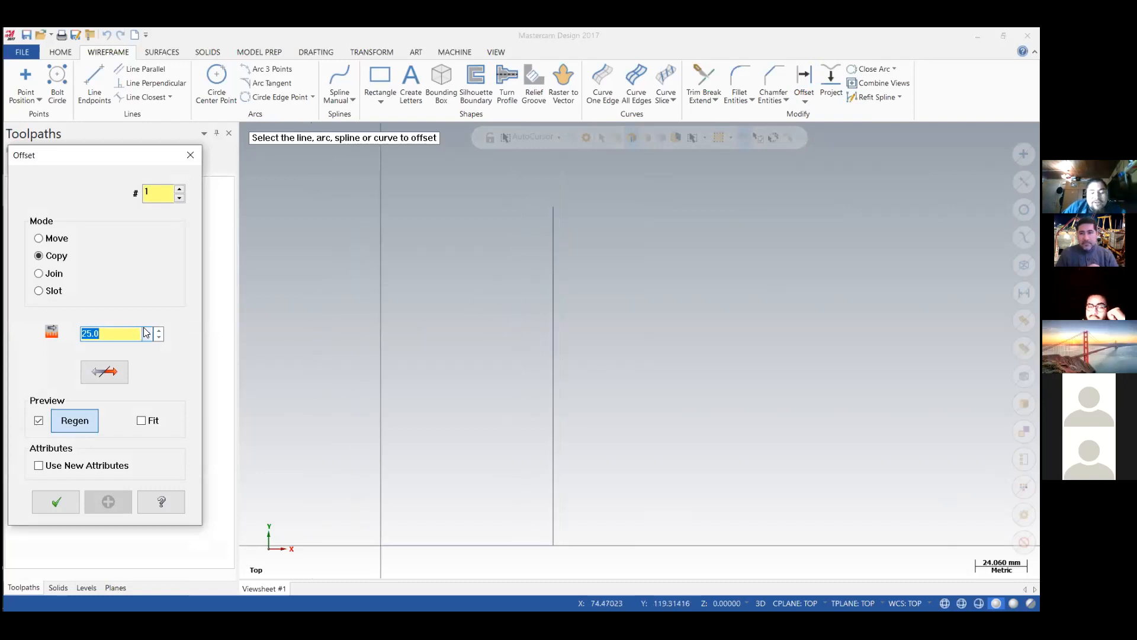
text(80)
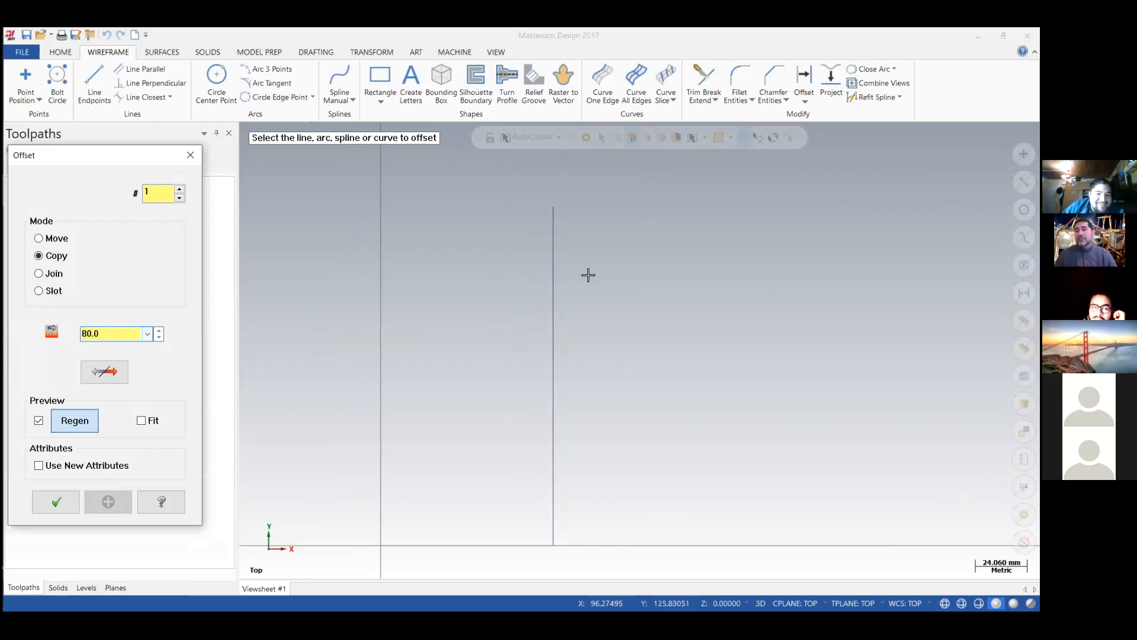
click(551, 281)
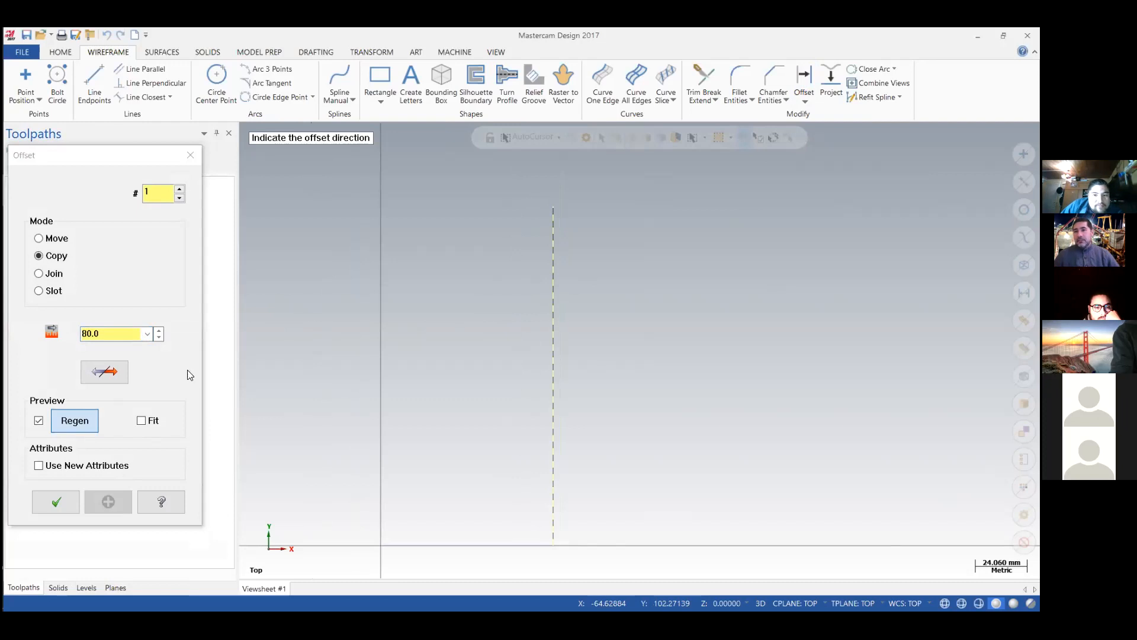
key(Escape)
key(Escape)
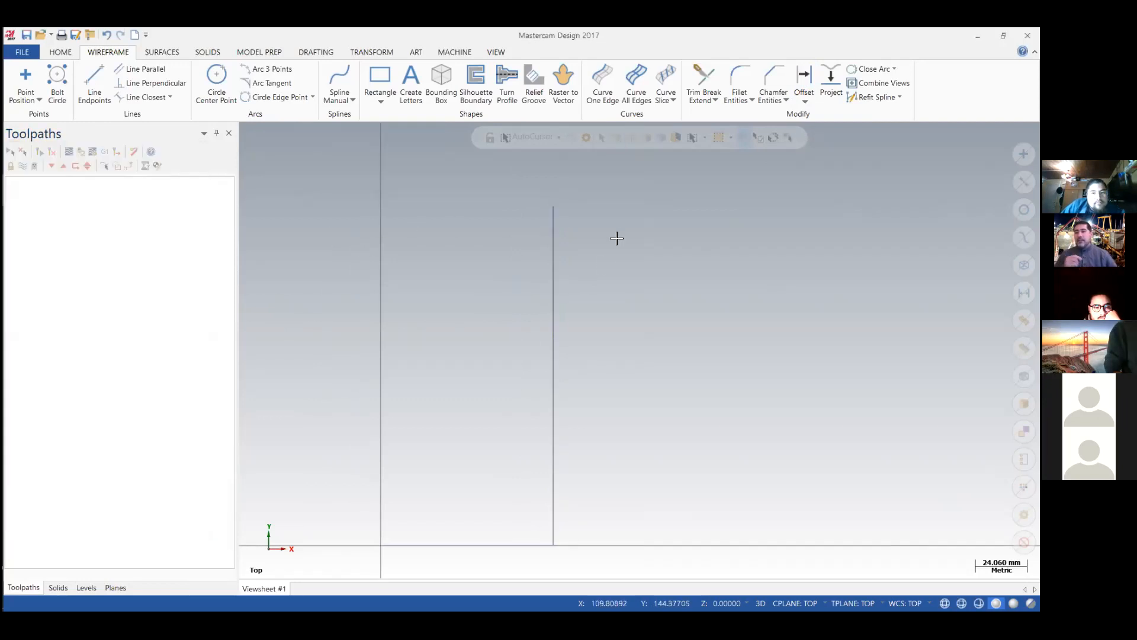
click(804, 80)
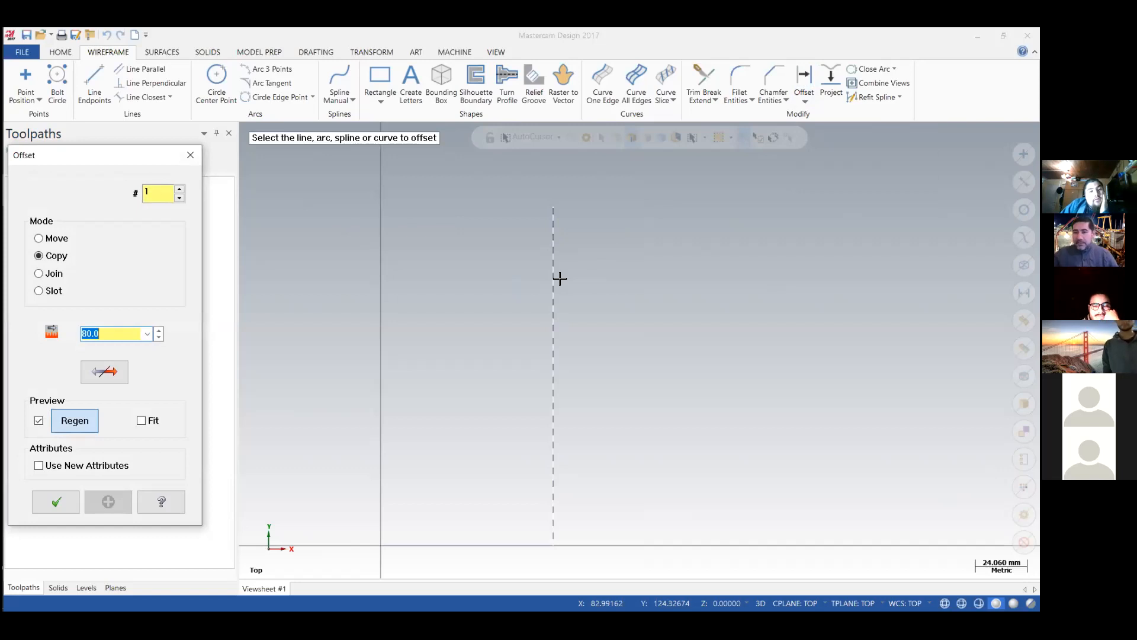
click(560, 278)
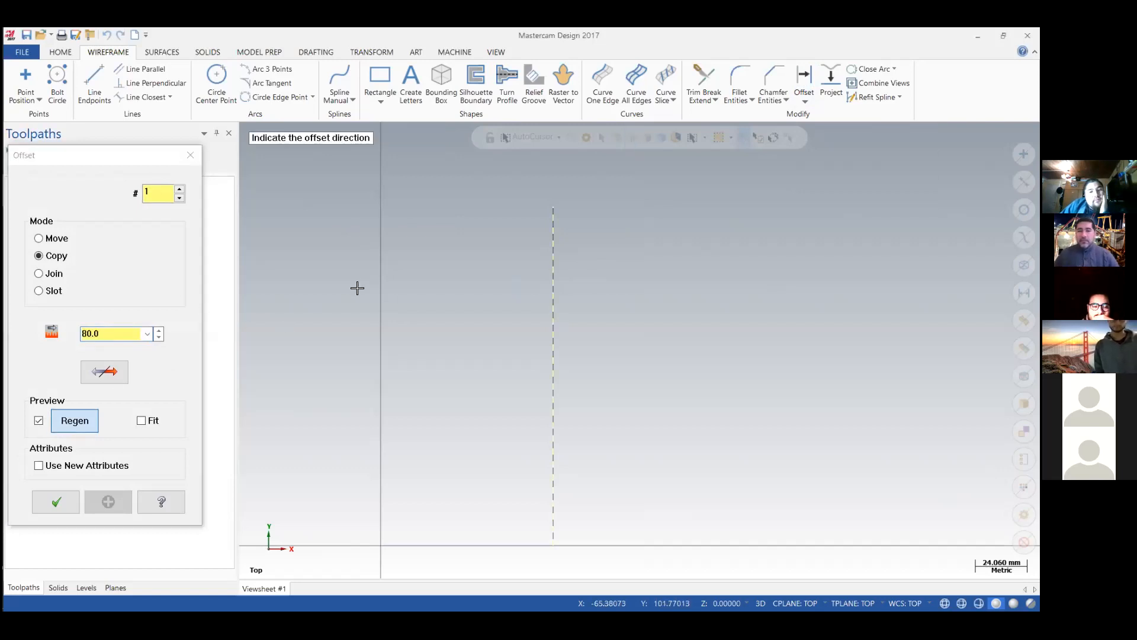
click(462, 328)
click(55, 501)
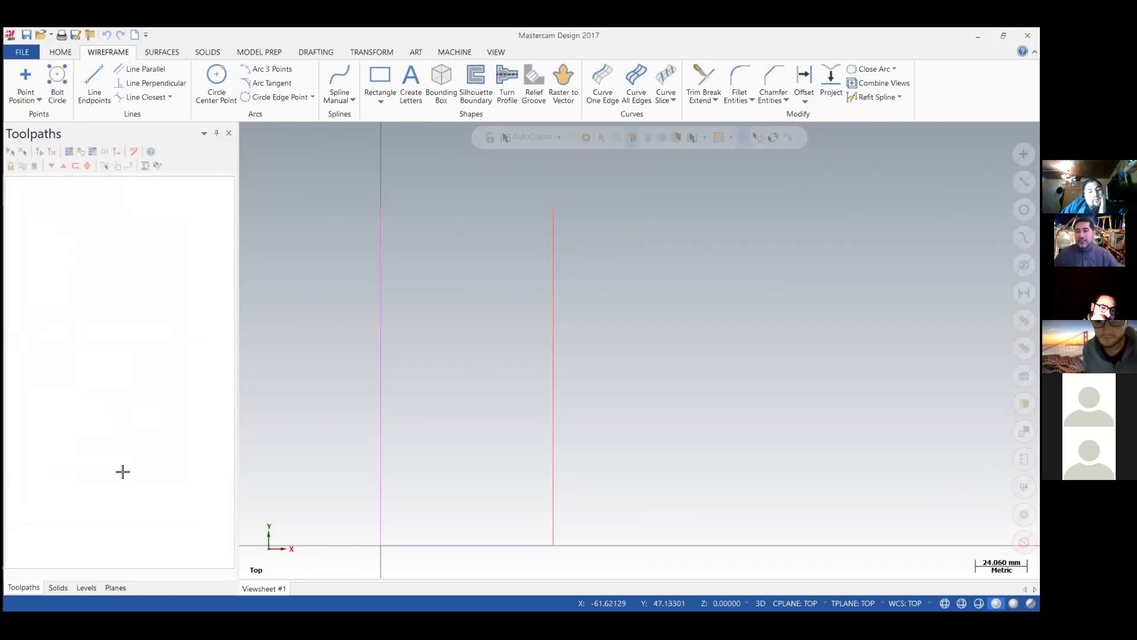
Close the unrolled rectangle with a line between the upper ends of the two vertical lines.
click(94, 83)
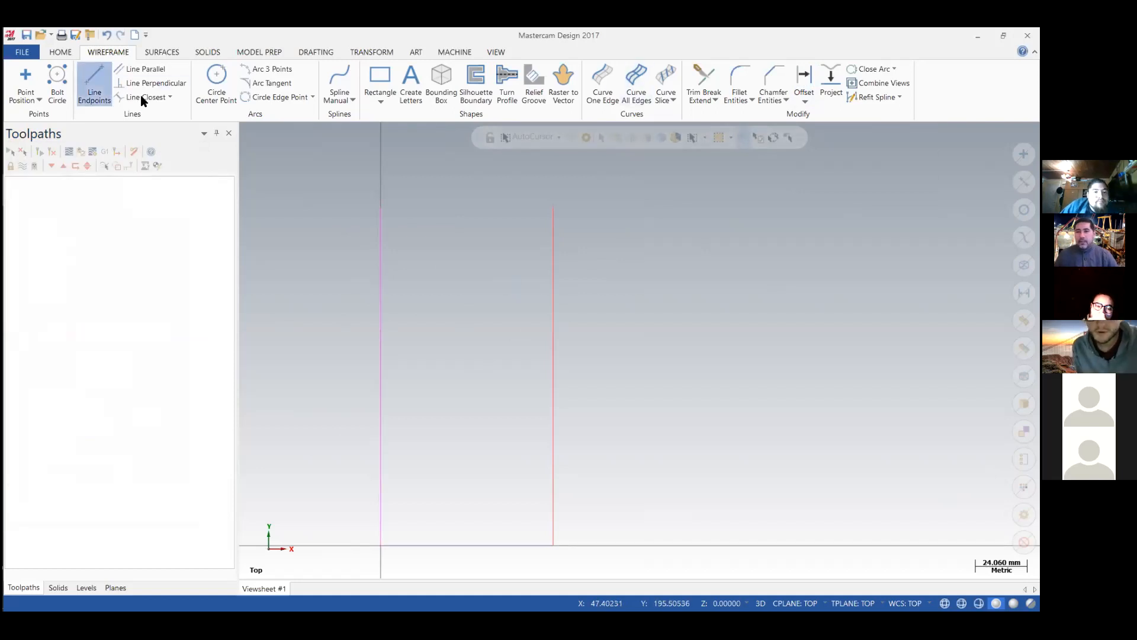
click(381, 207)
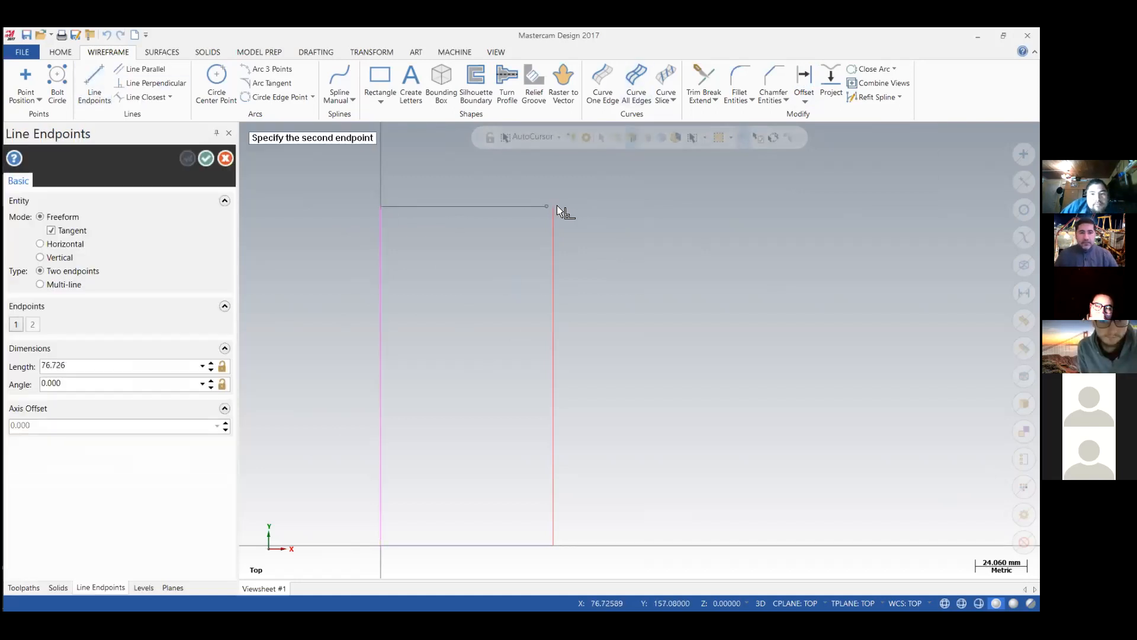
click(554, 206)
key(Escape)
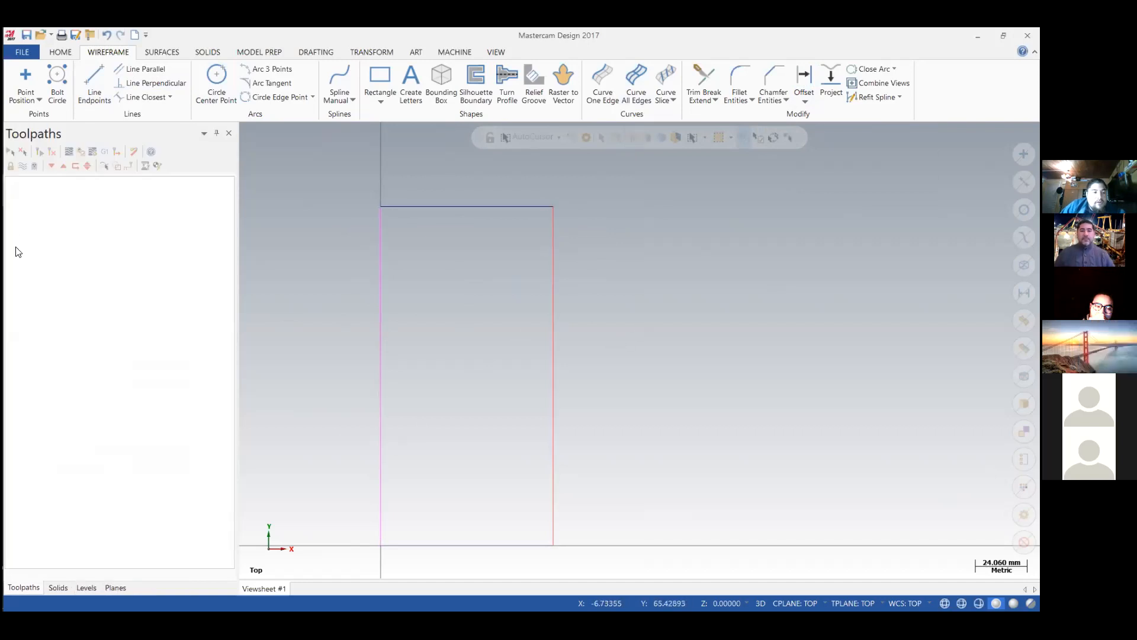
Check the dimensions in Clase 1_1.PDF and draw a line 45 mm long at angle 0 from the origin.
click(23, 250)
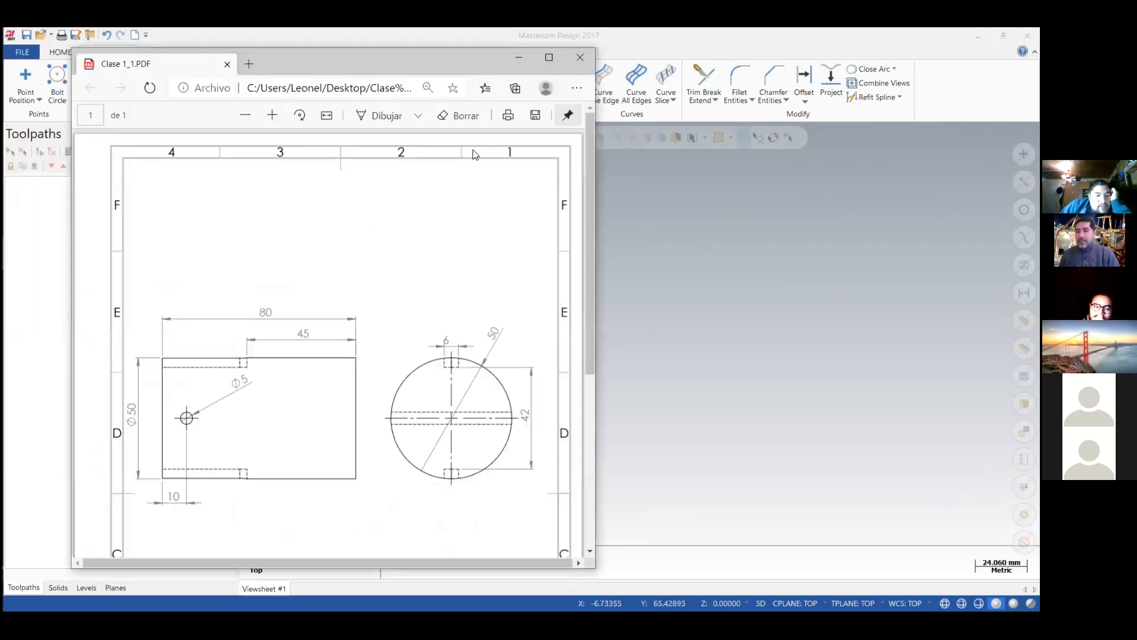
click(514, 58)
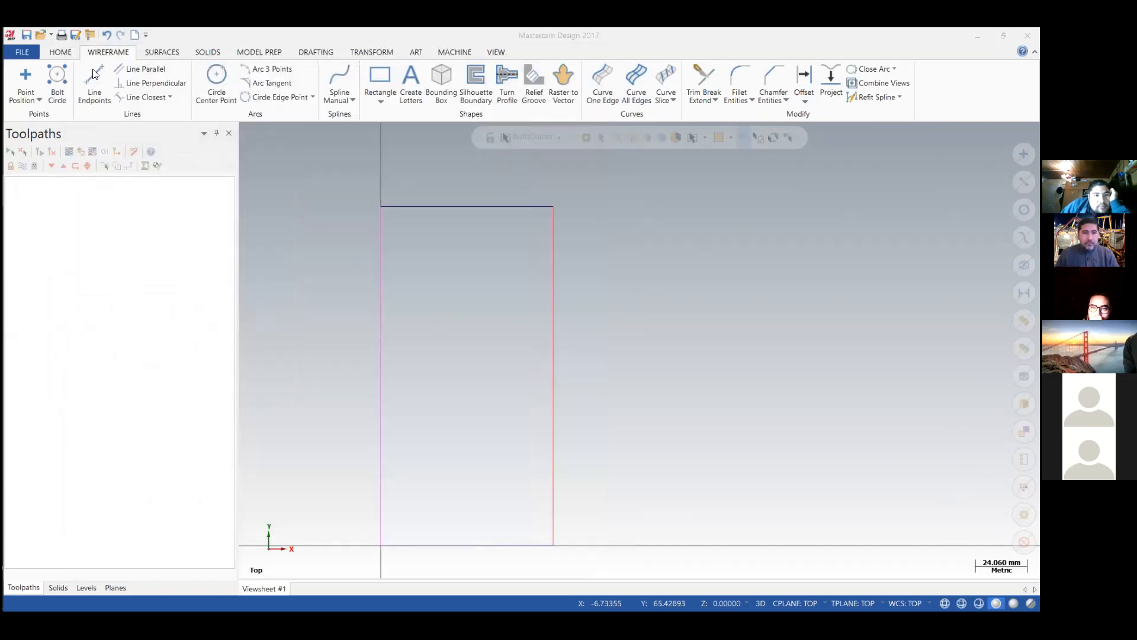
key(Escape)
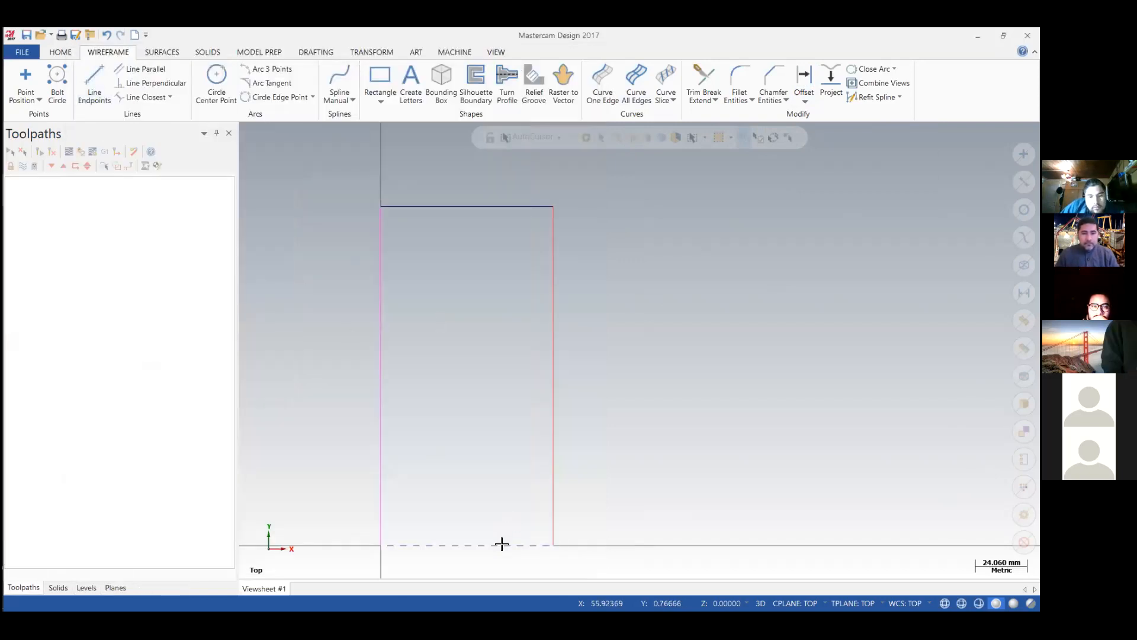
click(94, 83)
click(380, 544)
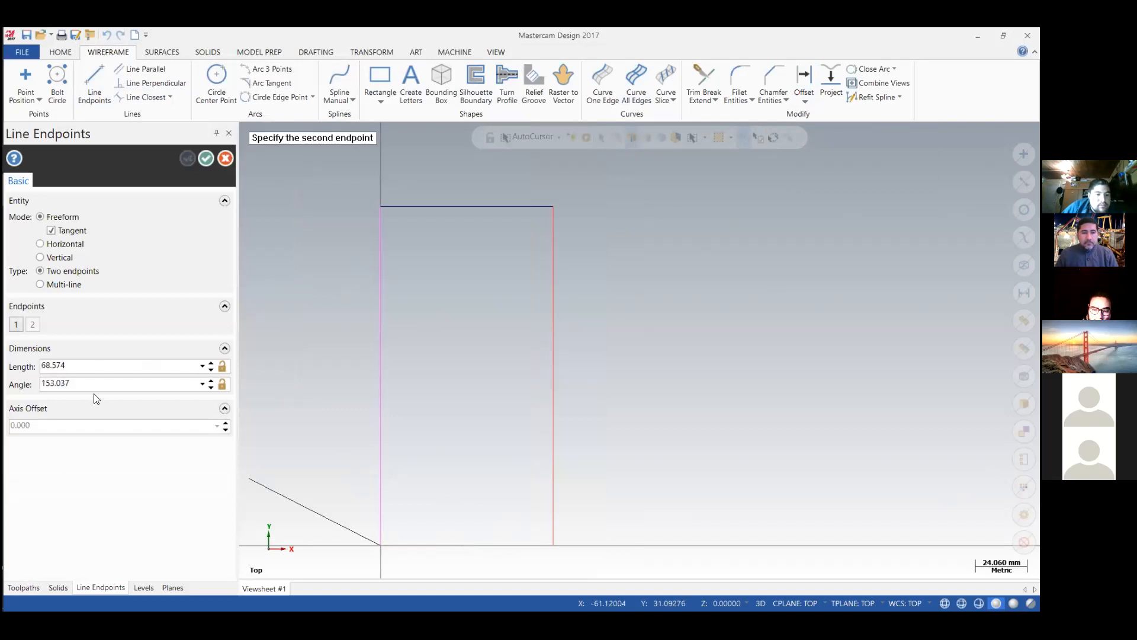
double_click(84, 369)
text(45)
key(Return)
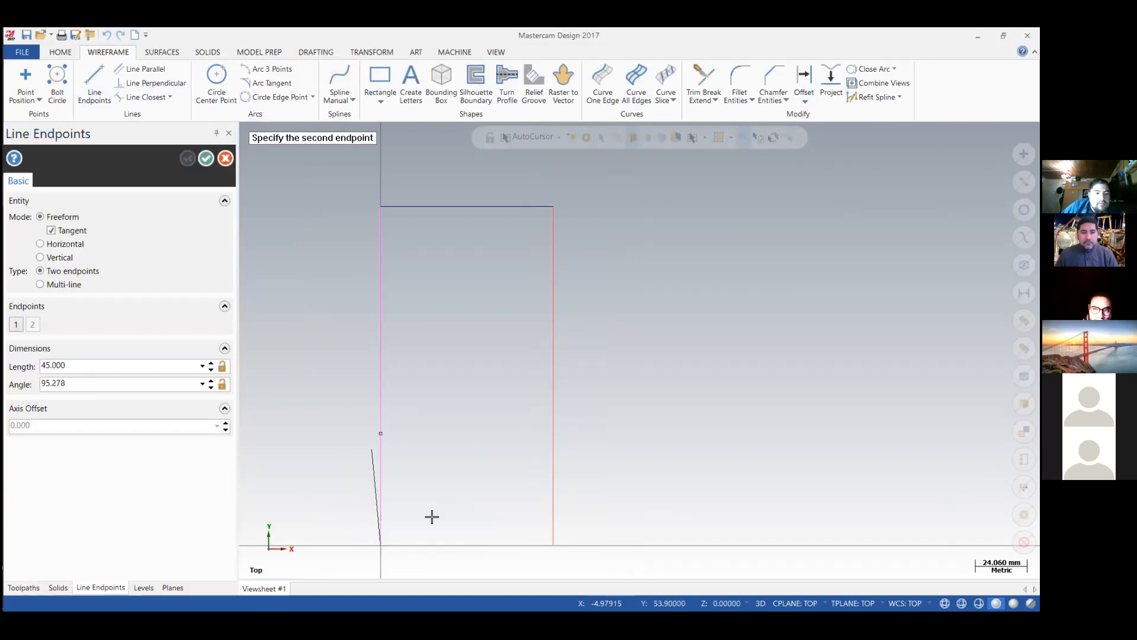
double_click(148, 383)
text(0)
key(Return)
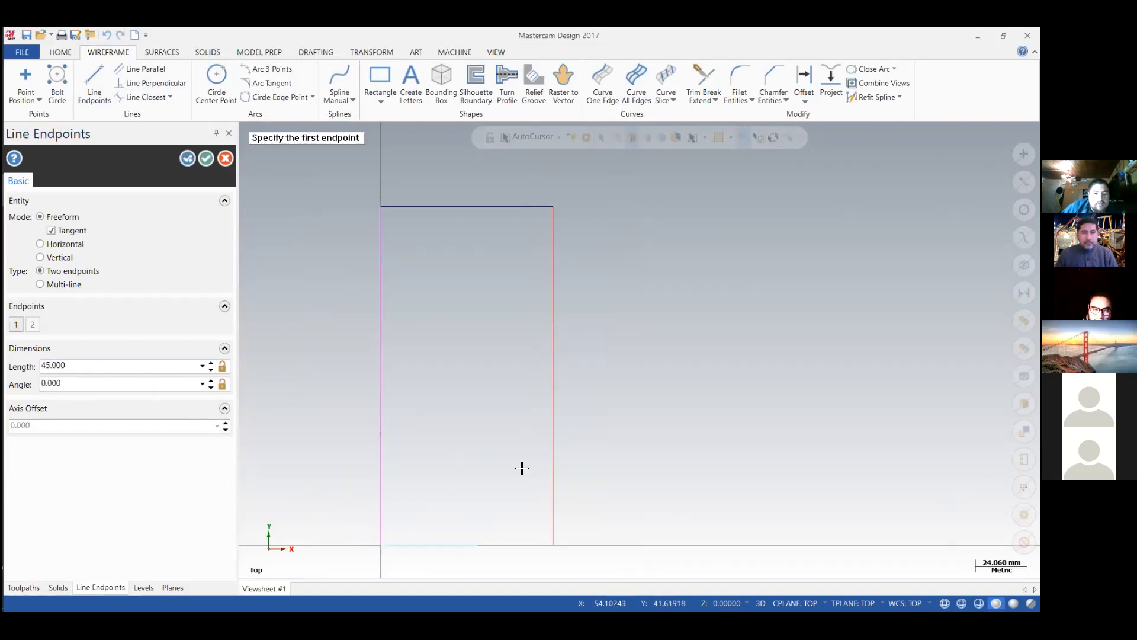
Recheck the Clase 1_1.PDF drawing and start an offset copy of the 45 mm line.
click(13, 258)
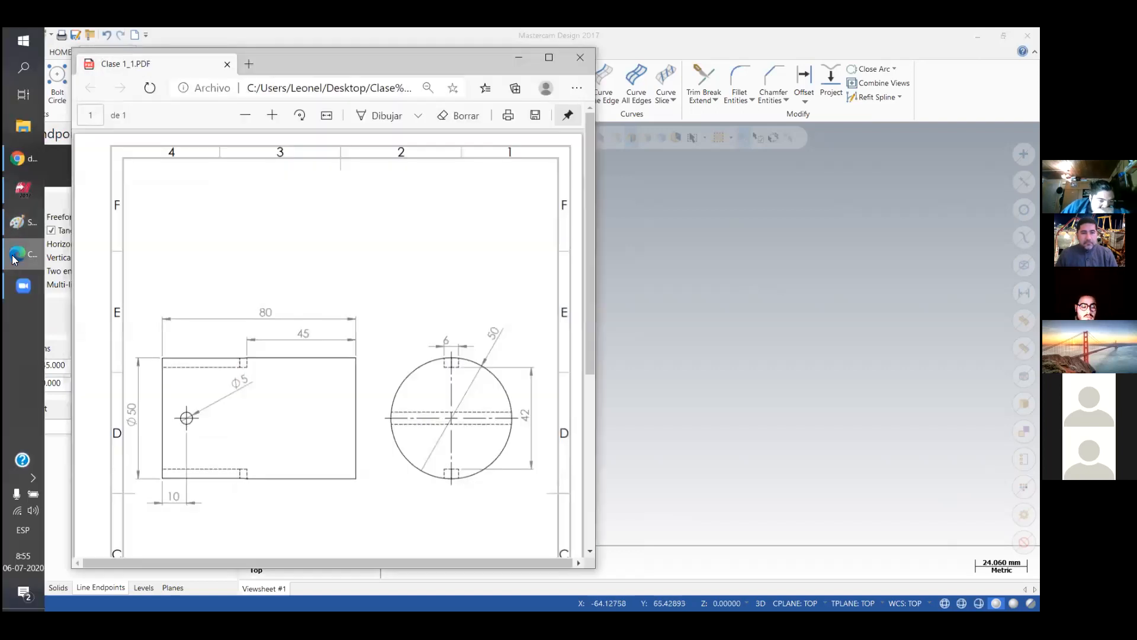
click(13, 259)
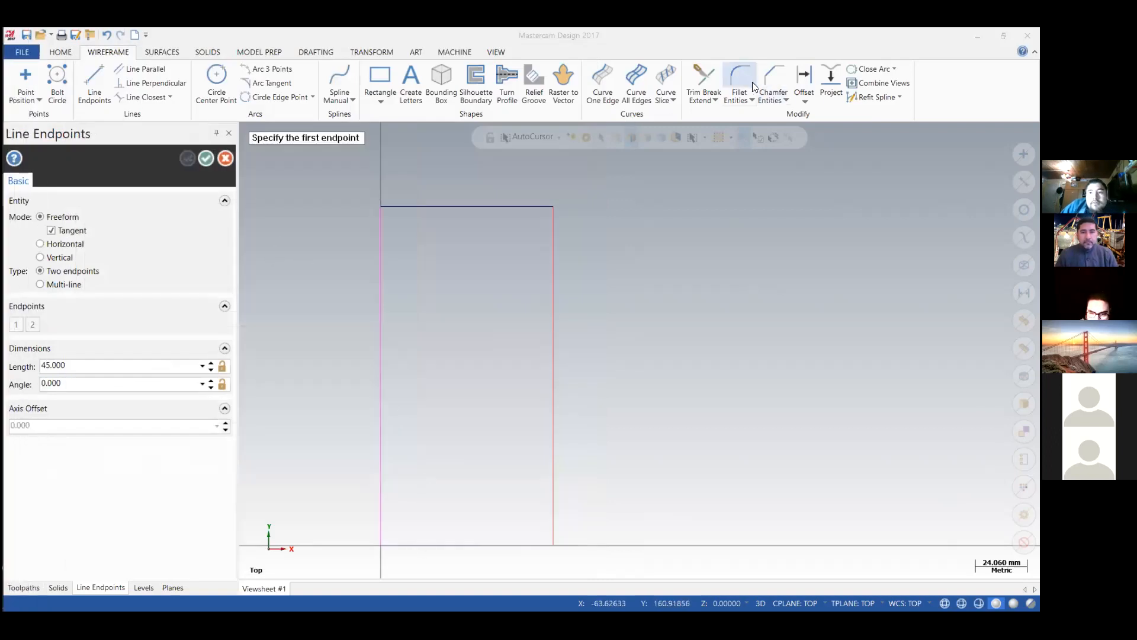
click(804, 82)
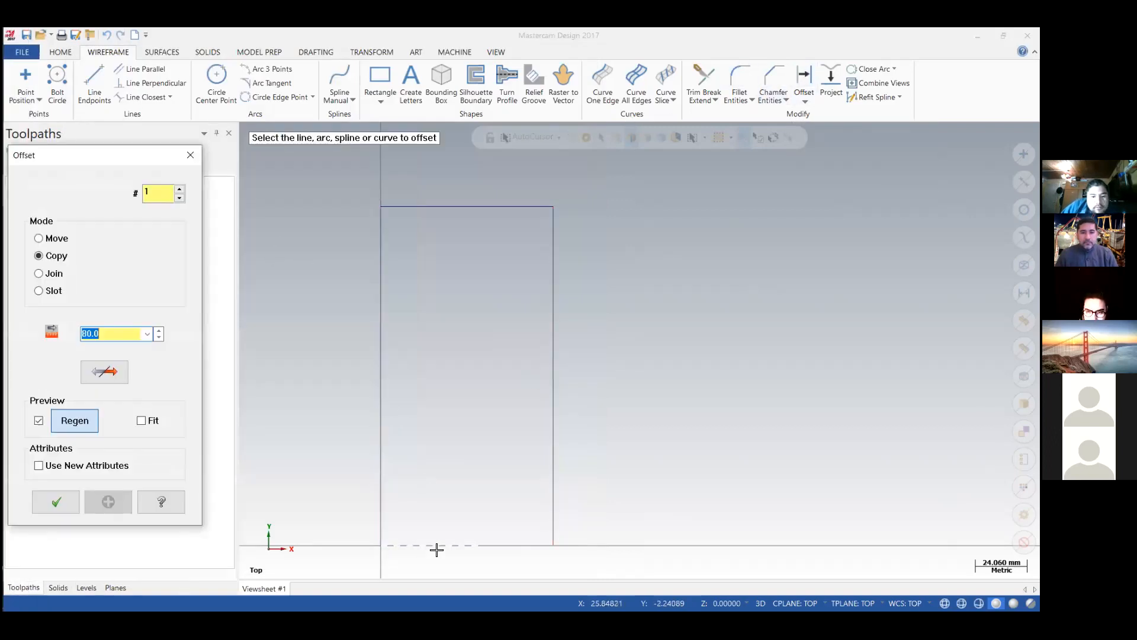
click(436, 548)
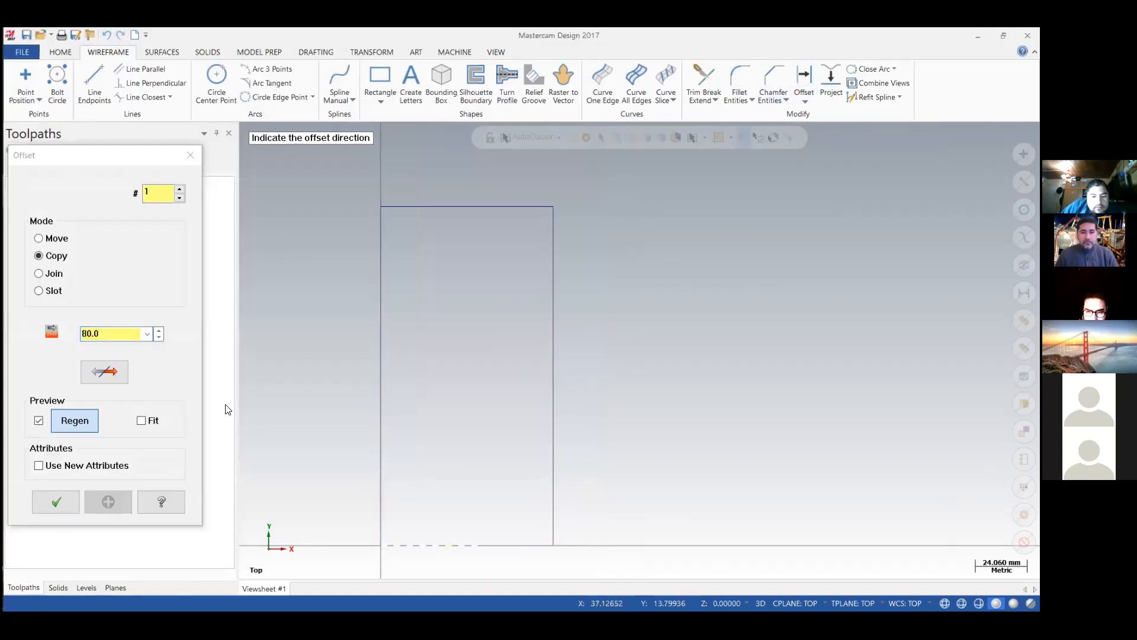
click(429, 292)
click(116, 338)
double_click(104, 330)
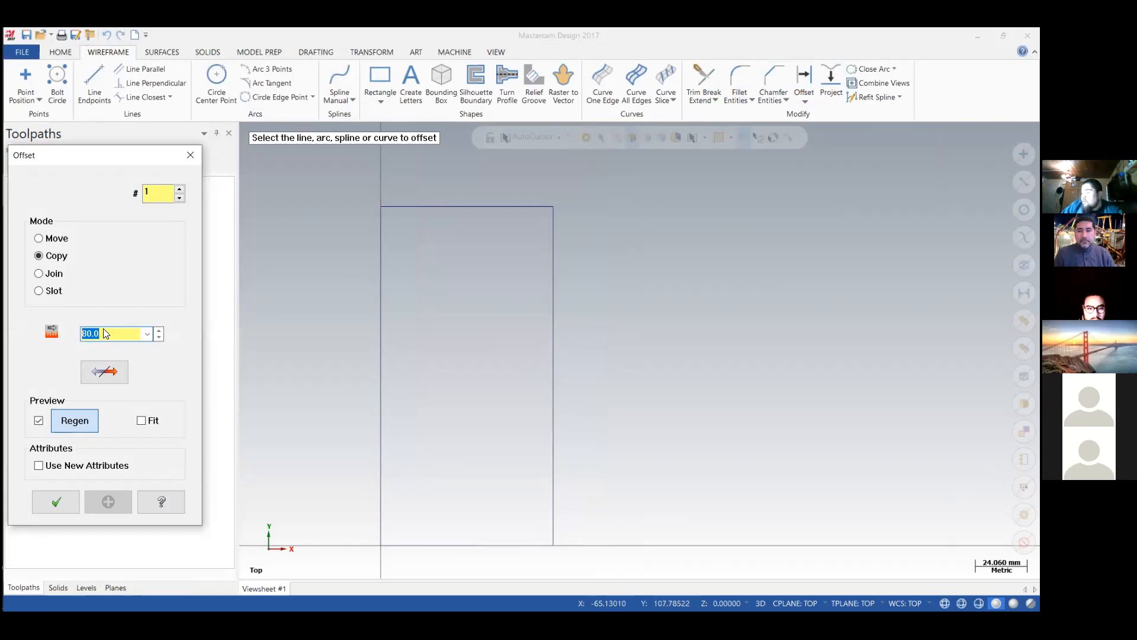
Consult the 180° formula in the Paint sketch and offset a copy of the 45 mm line by 3.1416*25 in the positive Y direction.
click(17, 222)
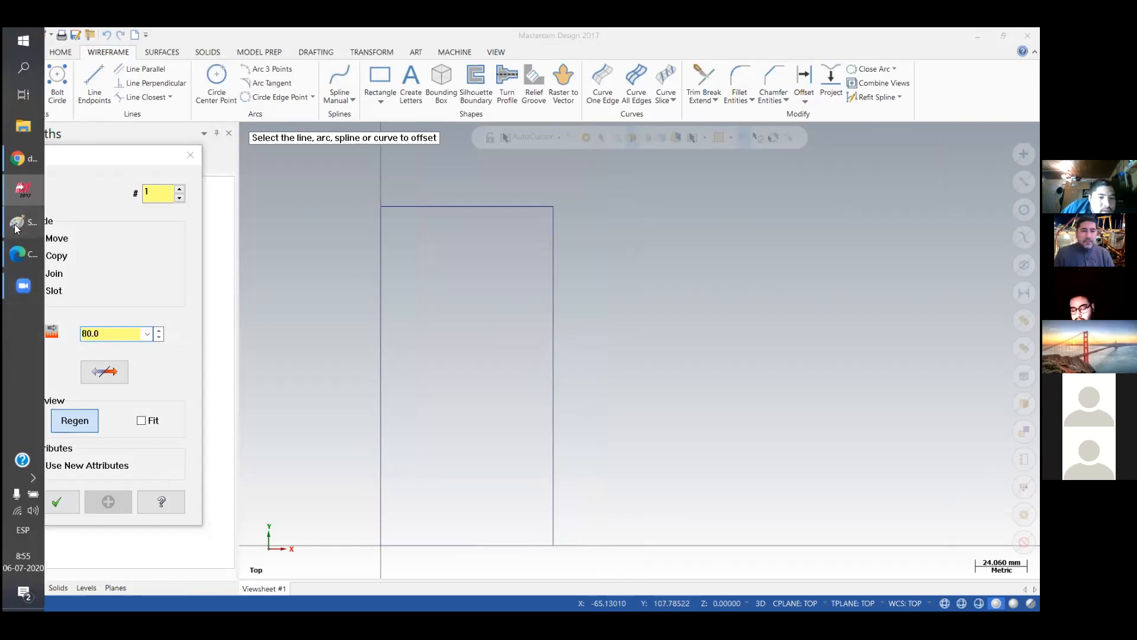
scroll(299, 293, down, 3)
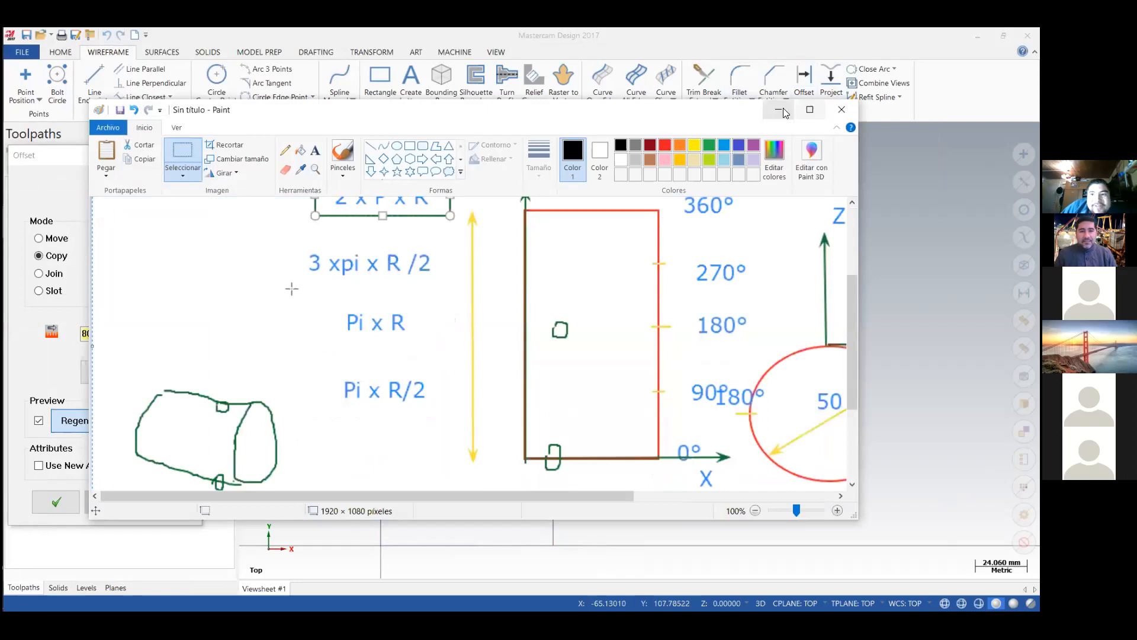
click(87, 335)
double_click(87, 335)
text(3.1416*25)
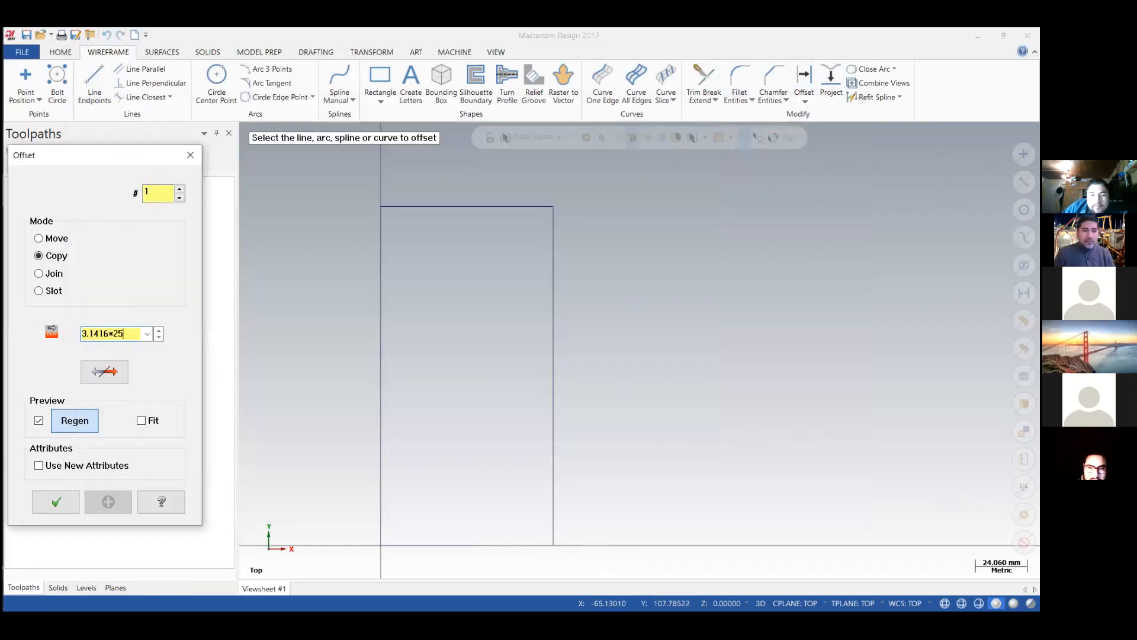
key(Return)
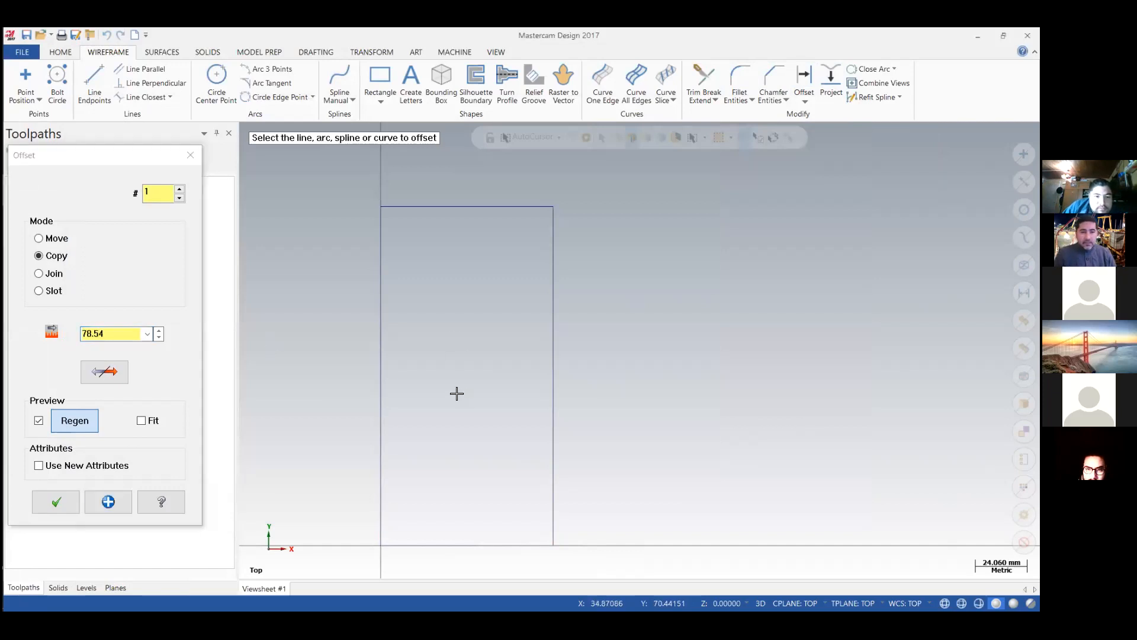
click(443, 544)
click(452, 362)
click(56, 502)
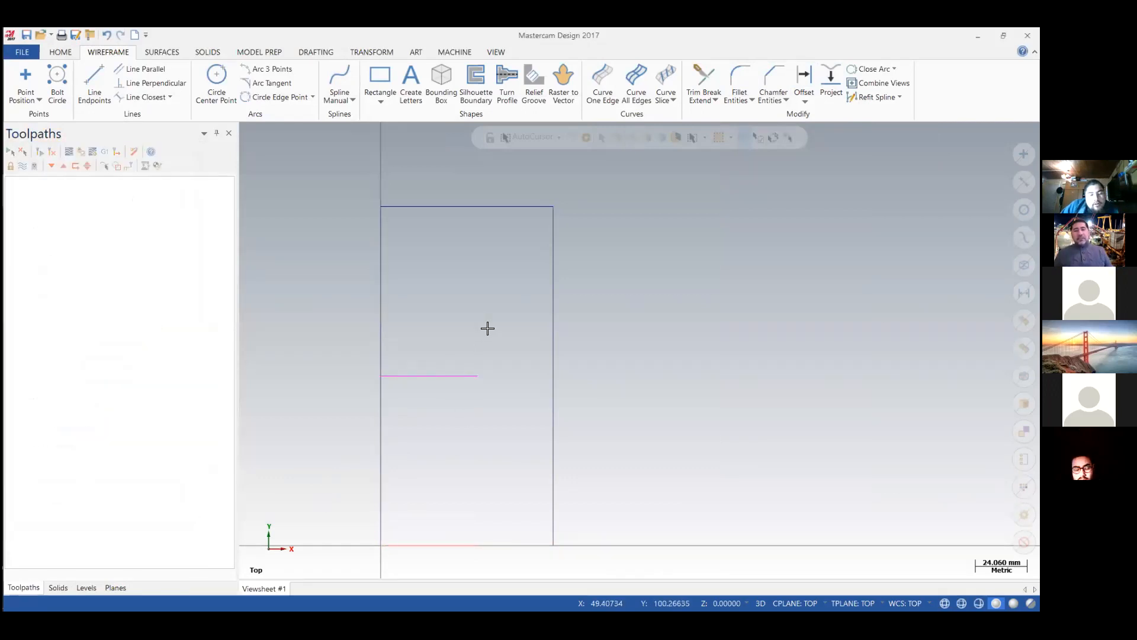
Recheck the slot and hole dimensions on the Clase 1_1.PDF drawing, then return to the Mastercam geometry.
mouse_move(3, 279)
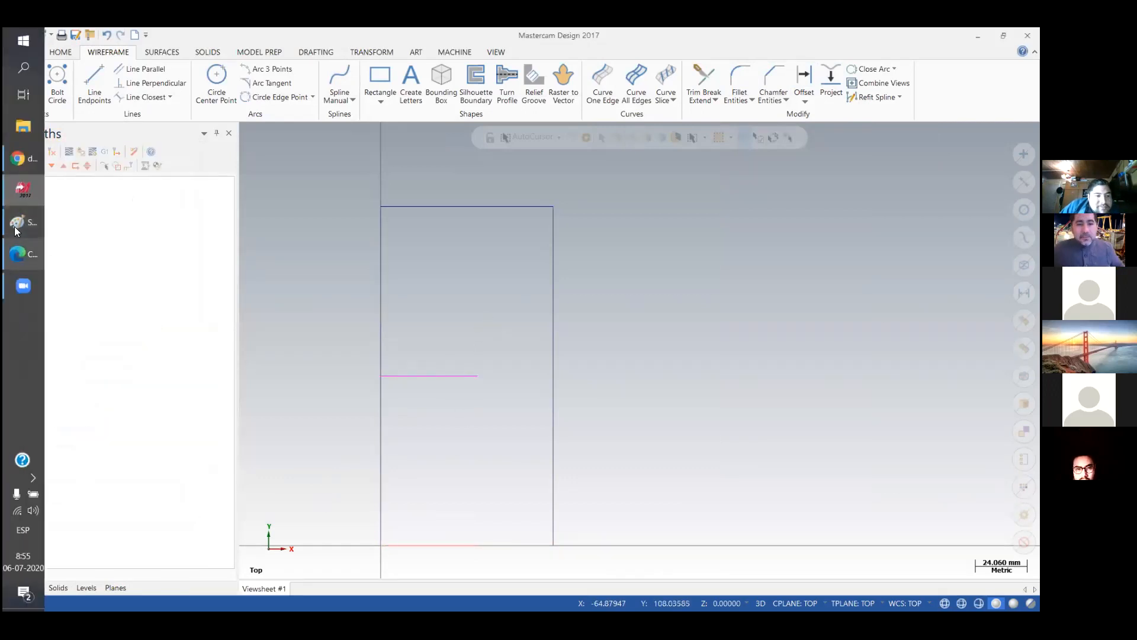
click(17, 232)
click(17, 231)
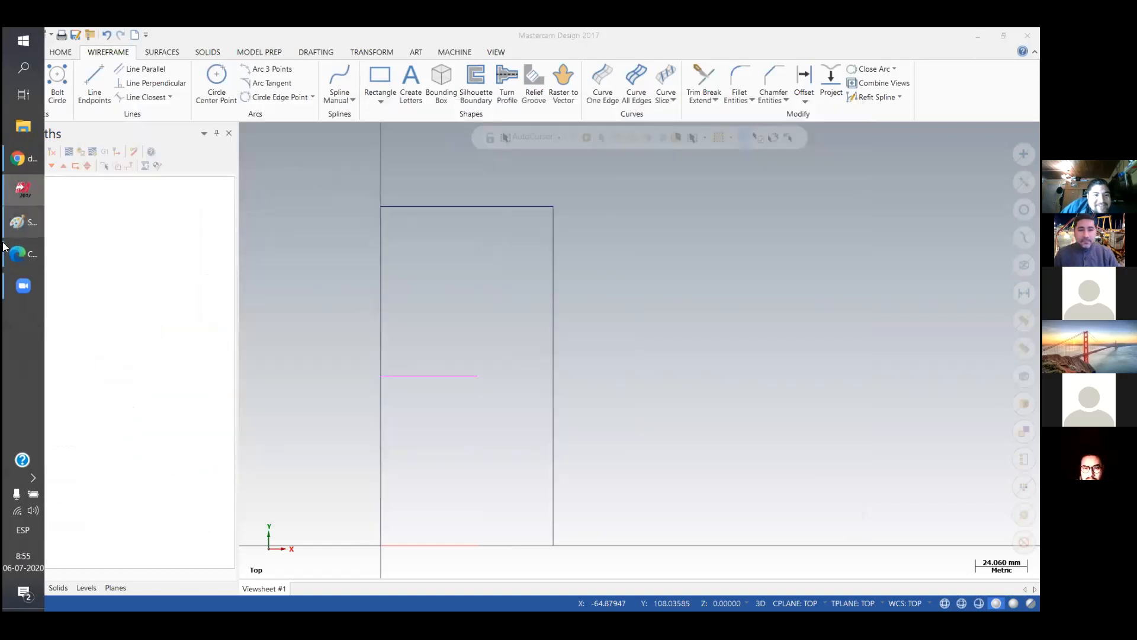
click(18, 253)
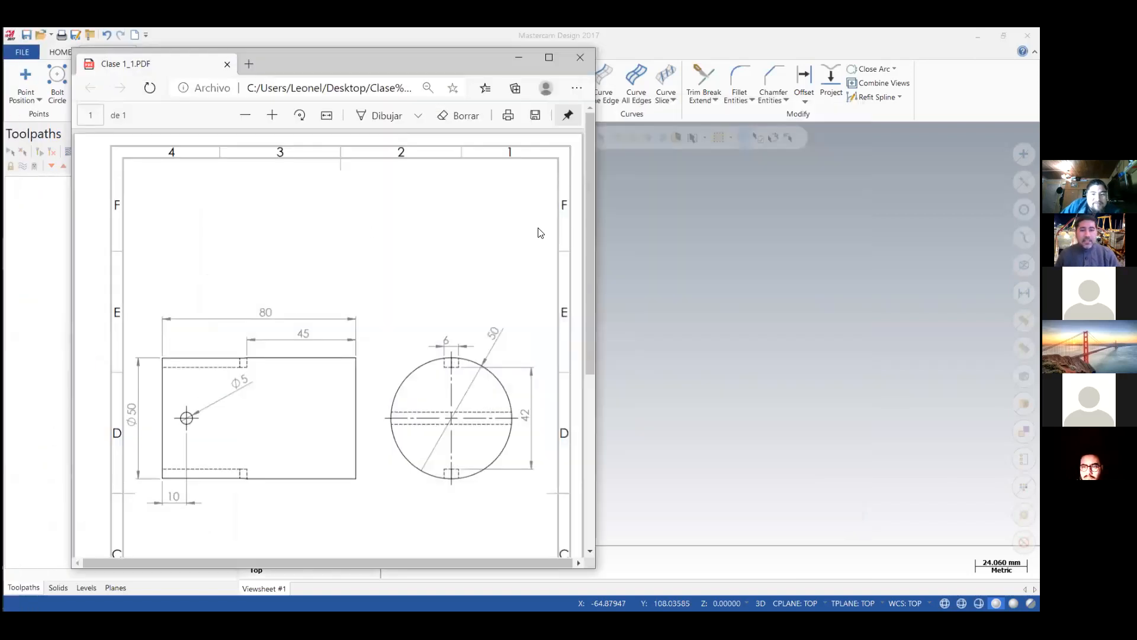
drag(591, 190, 593, 206)
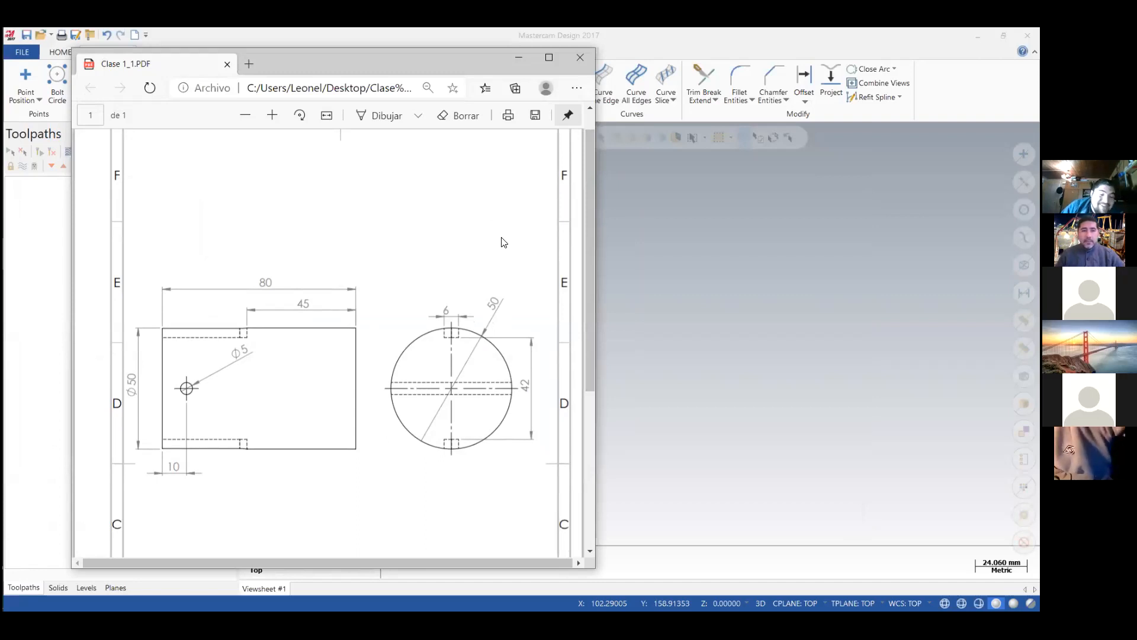
click(521, 57)
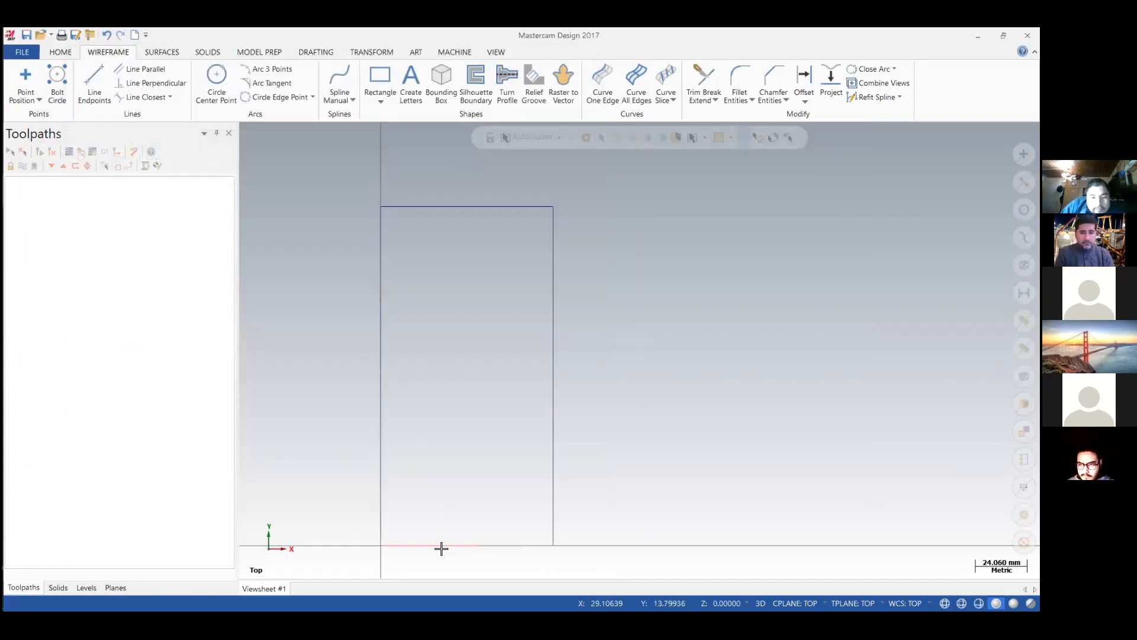
Draw a line from the origin with a length of 80-45 at angle 0 along the rectangle's base.
click(95, 74)
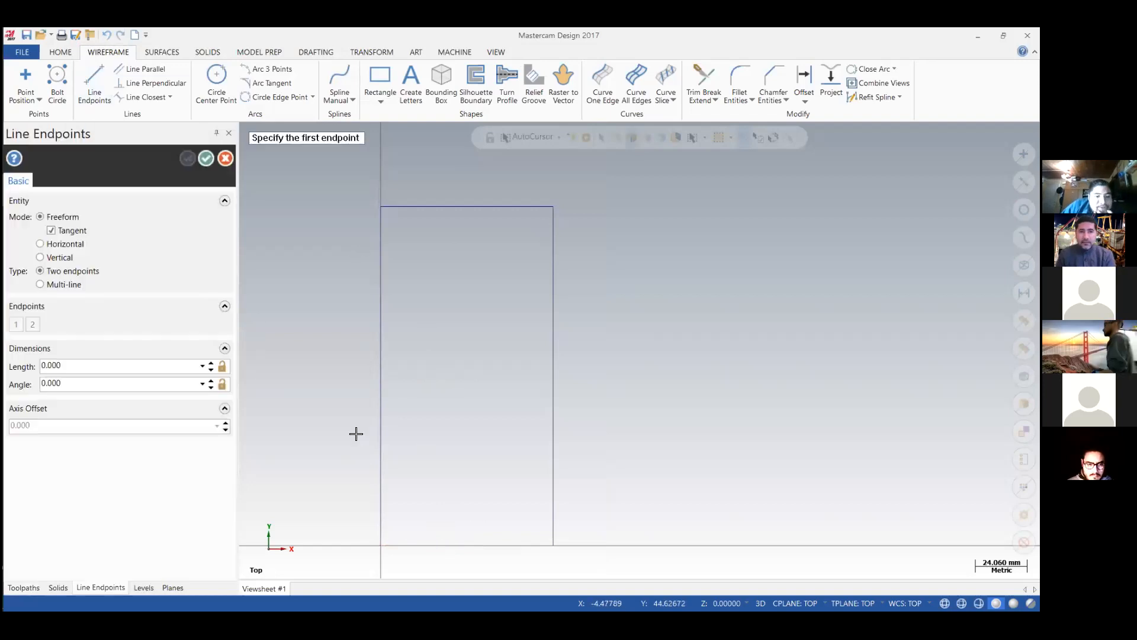
click(382, 545)
click(110, 367)
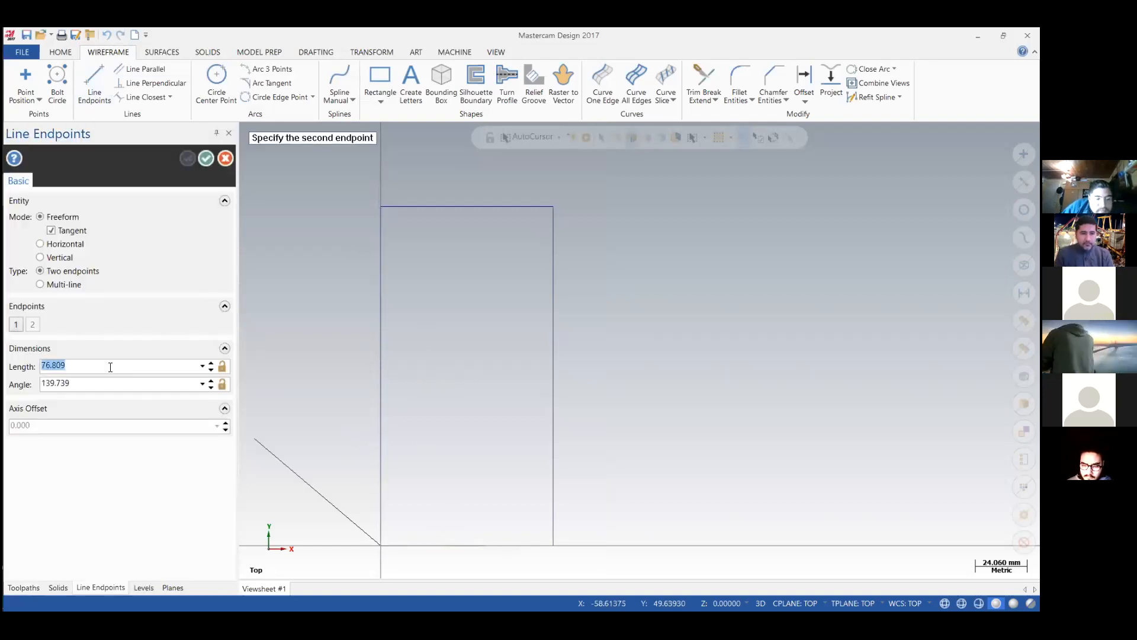
text(80-45)
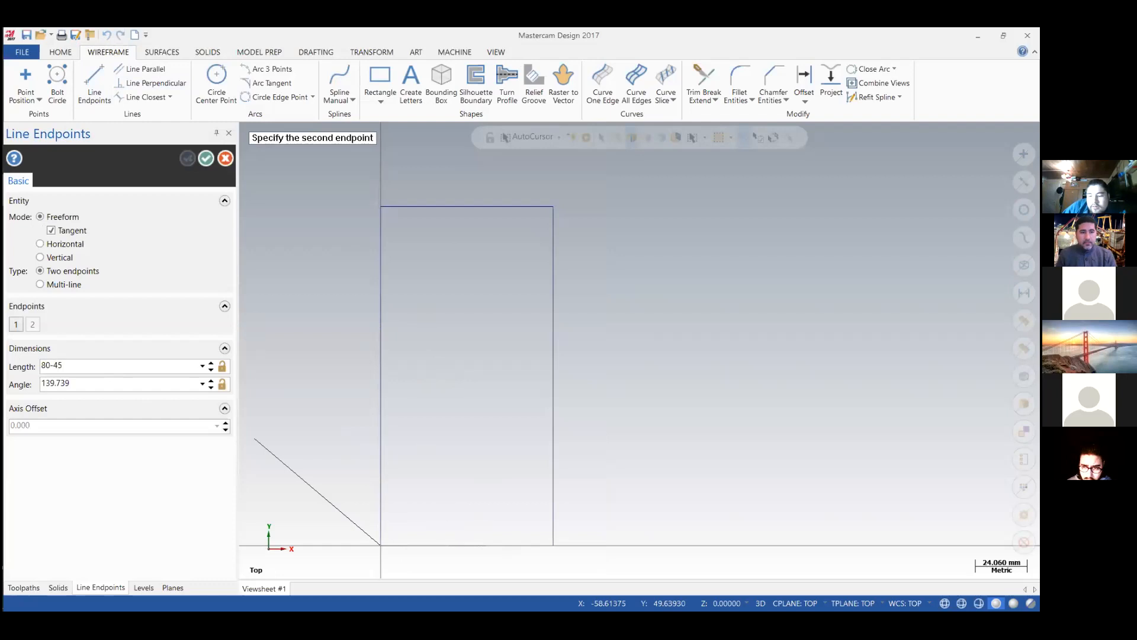
click(109, 384)
text(0)
key(Return)
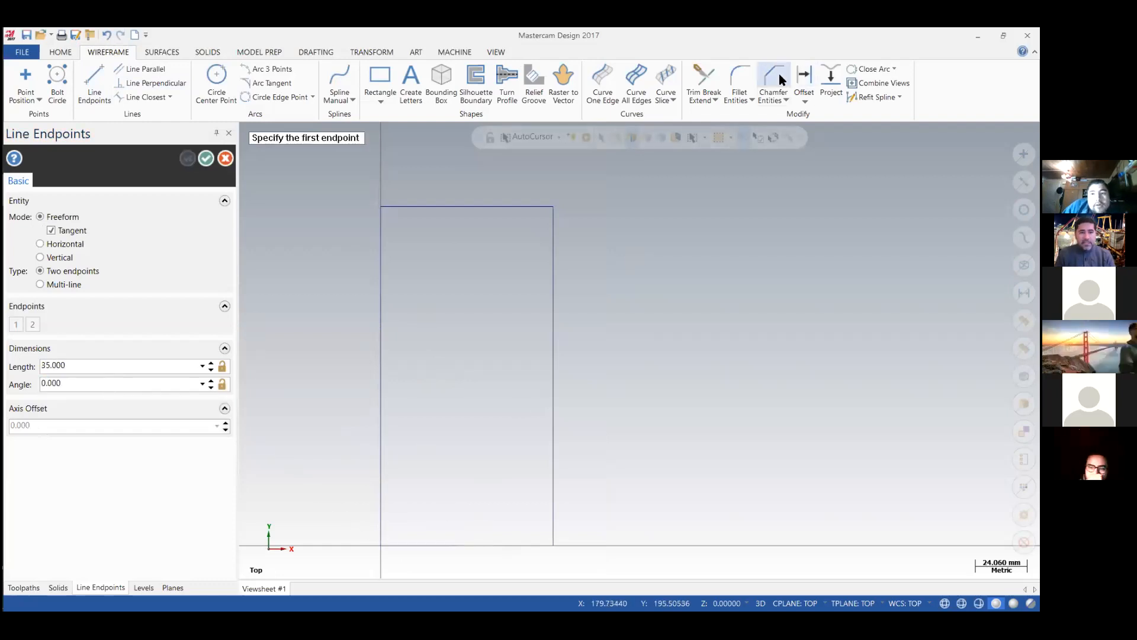
Offset one copy of the 35 mm base line by 78.54 mm in the positive Y direction.
click(804, 80)
click(411, 545)
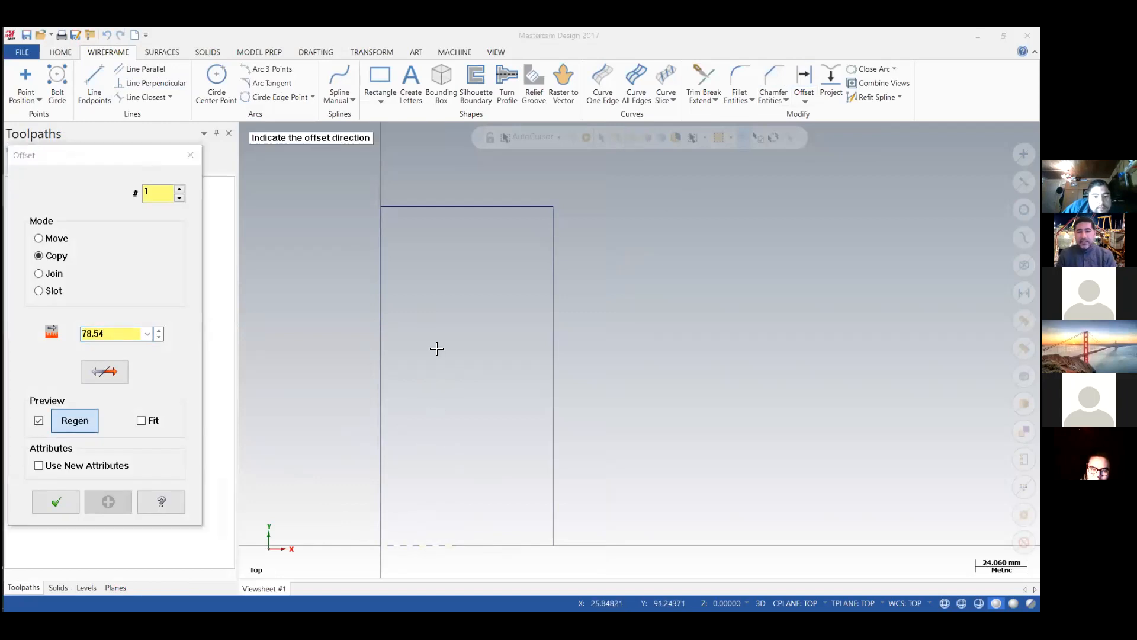
click(437, 348)
click(55, 502)
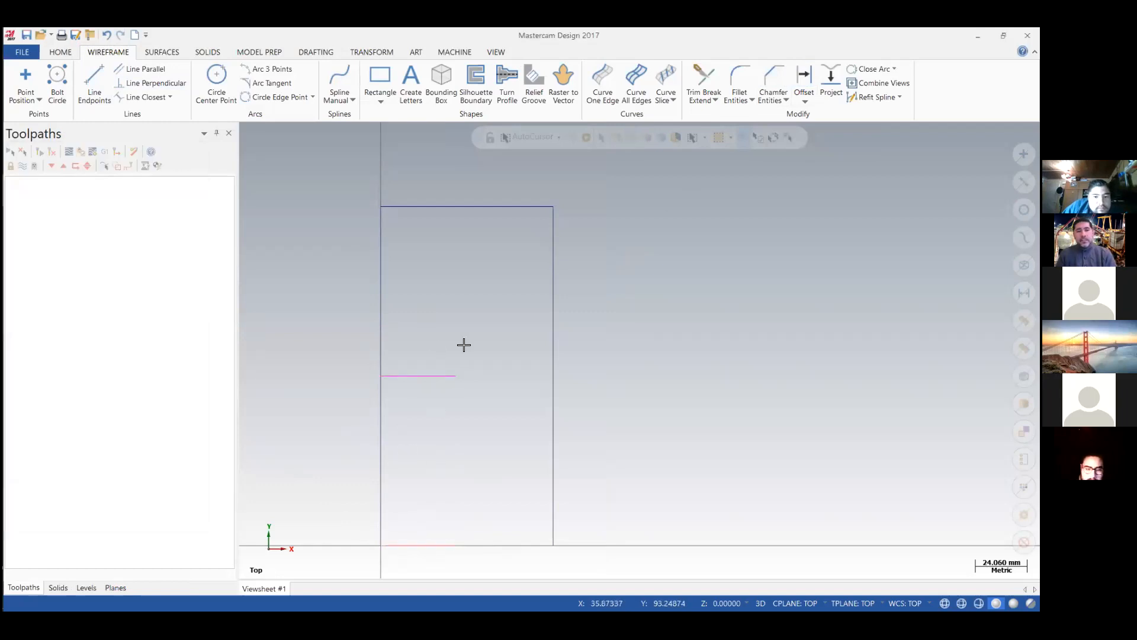
Check the hole position in Clase 1_1.PDF and offset a copy of the vertical edge at X0 inward by 10 mm.
mouse_move(14, 231)
click(14, 251)
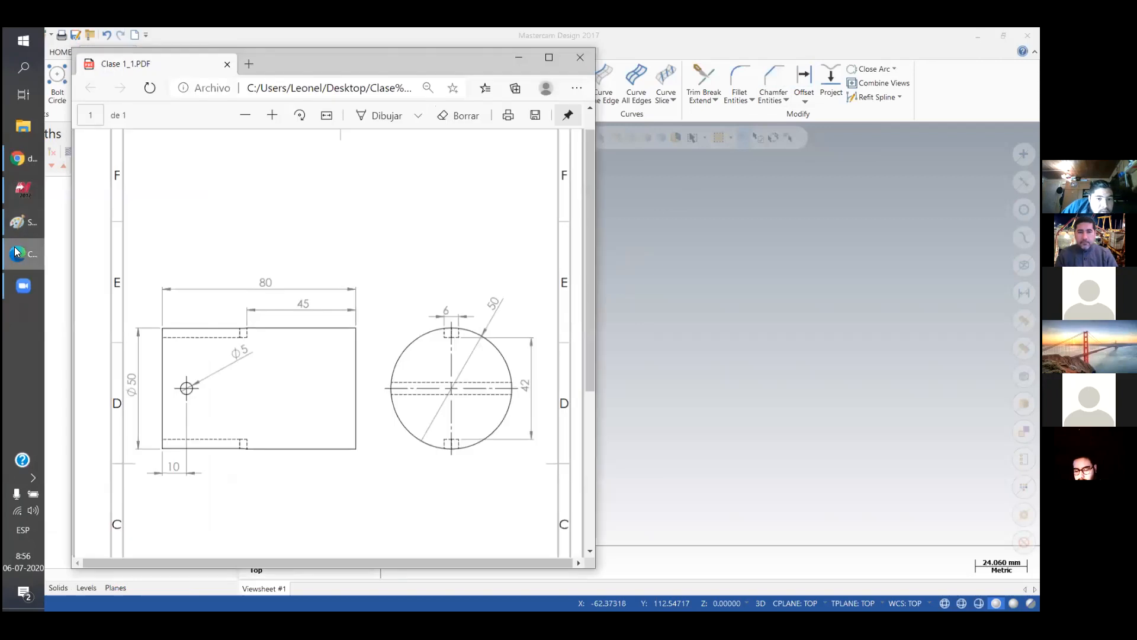
click(15, 248)
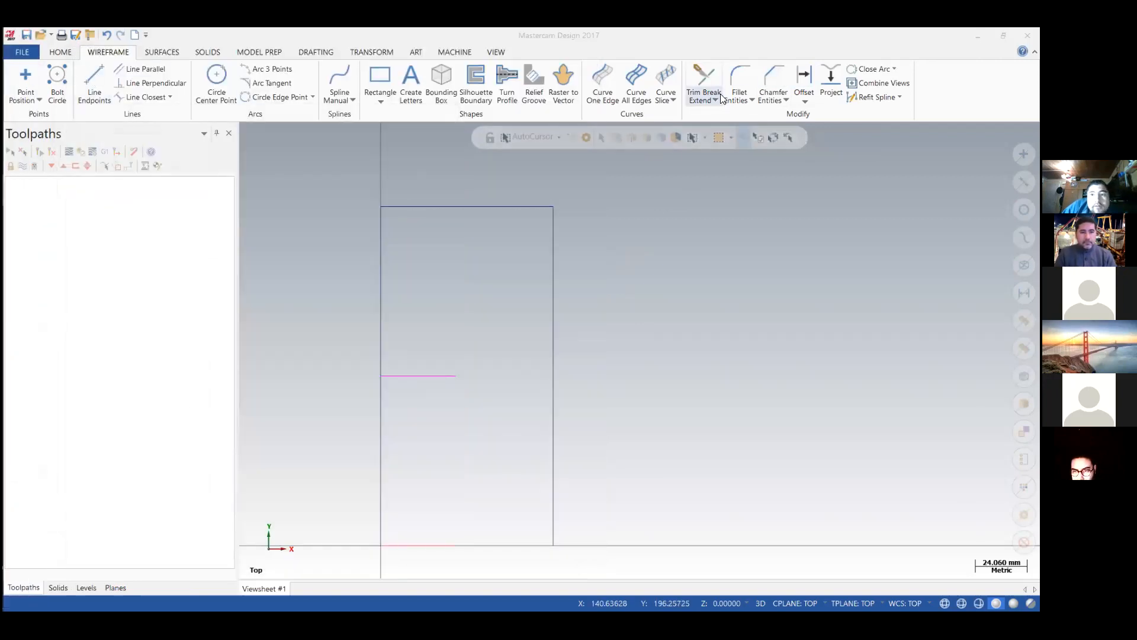
click(800, 78)
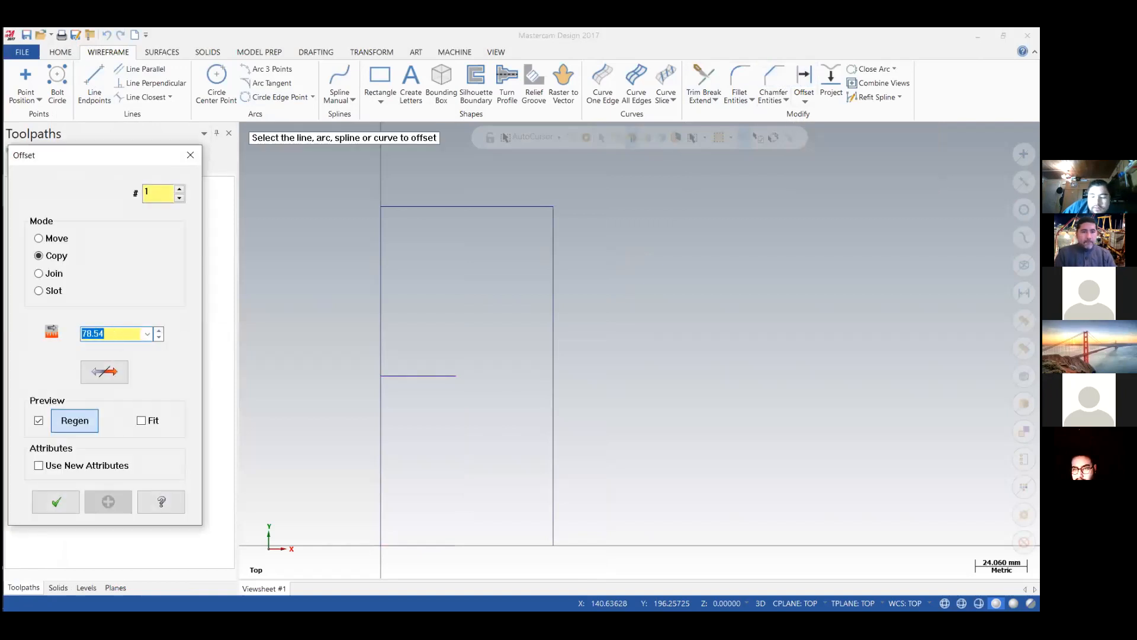
text(10.0)
click(396, 407)
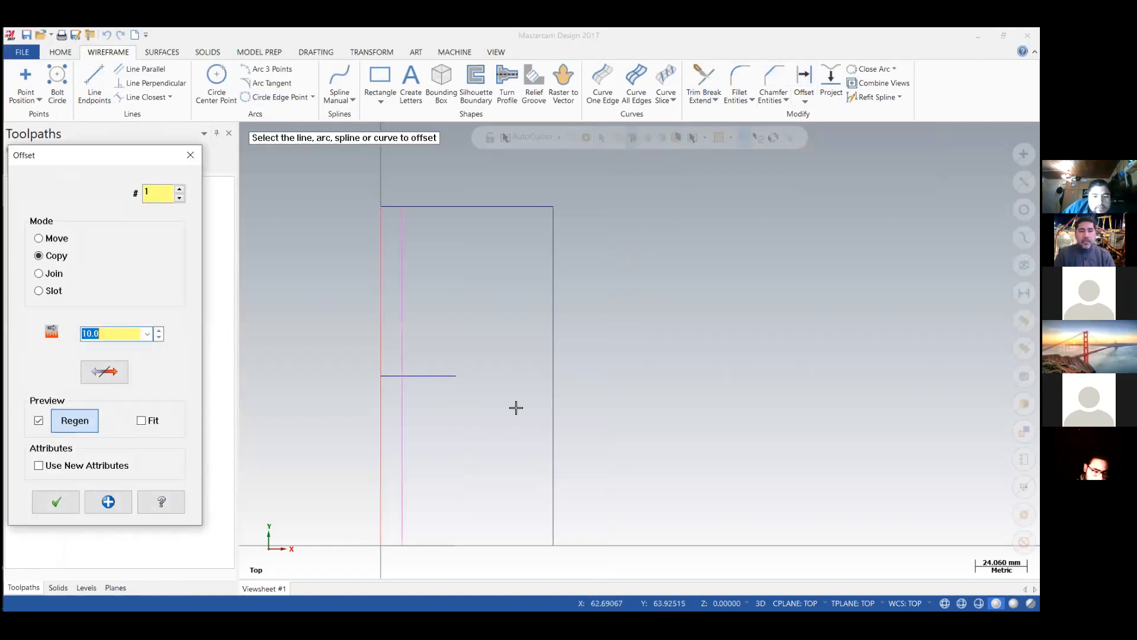
click(56, 502)
Consult the 90° formula in the Paint sketch and offset a copy of the 35 mm base line by (3.1416*25)/2 in the positive Y direction.
mouse_move(4, 264)
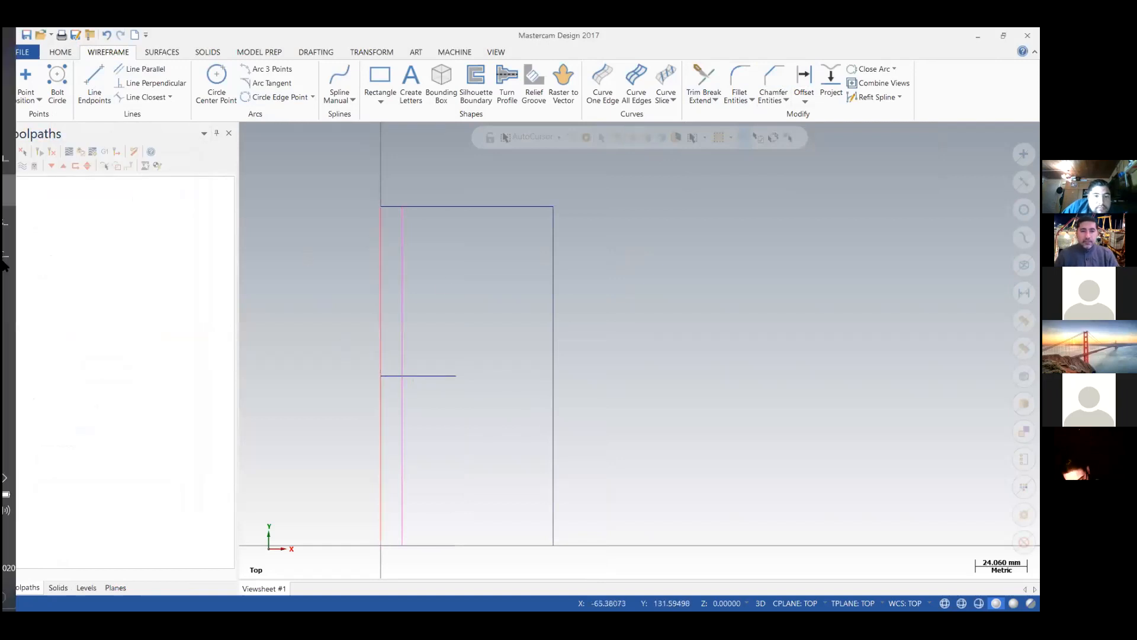
click(26, 226)
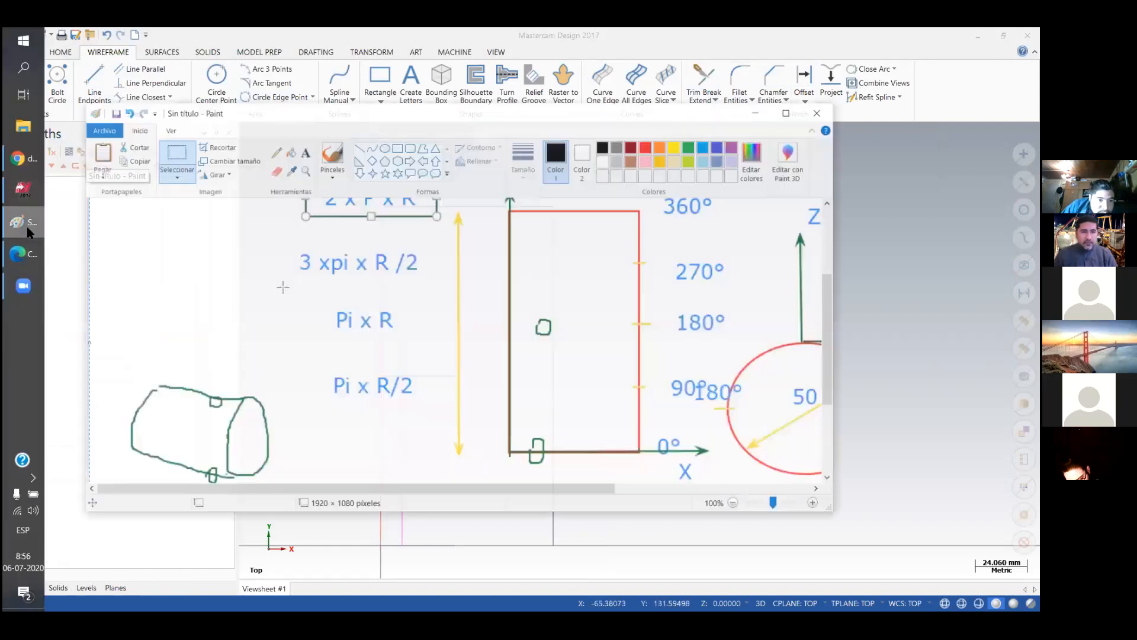
click(27, 228)
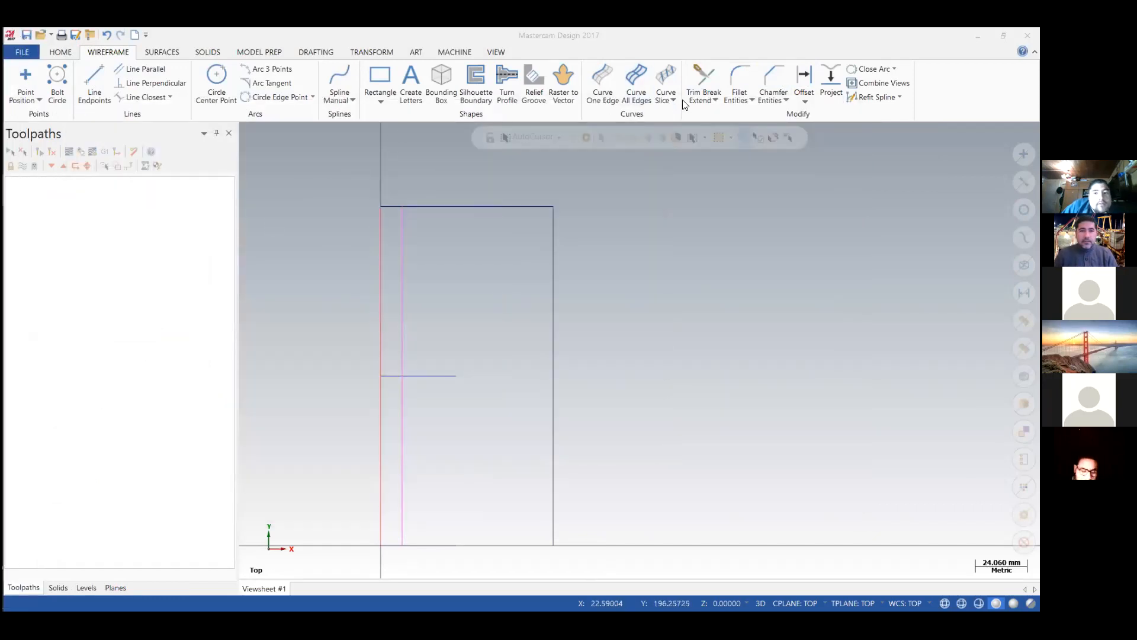
click(804, 78)
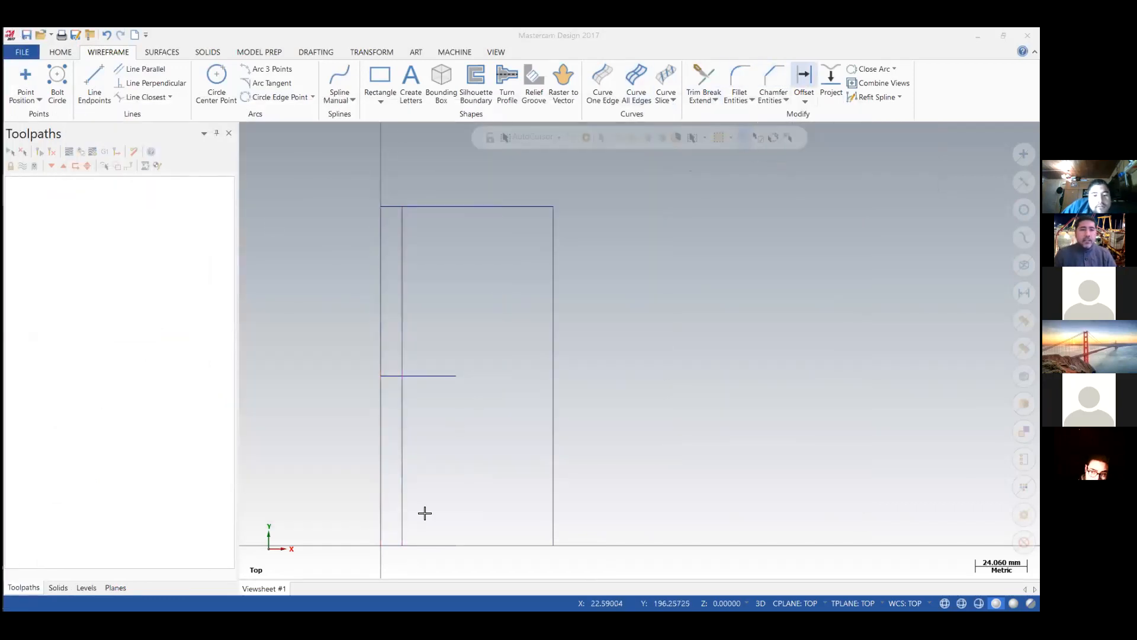
click(425, 544)
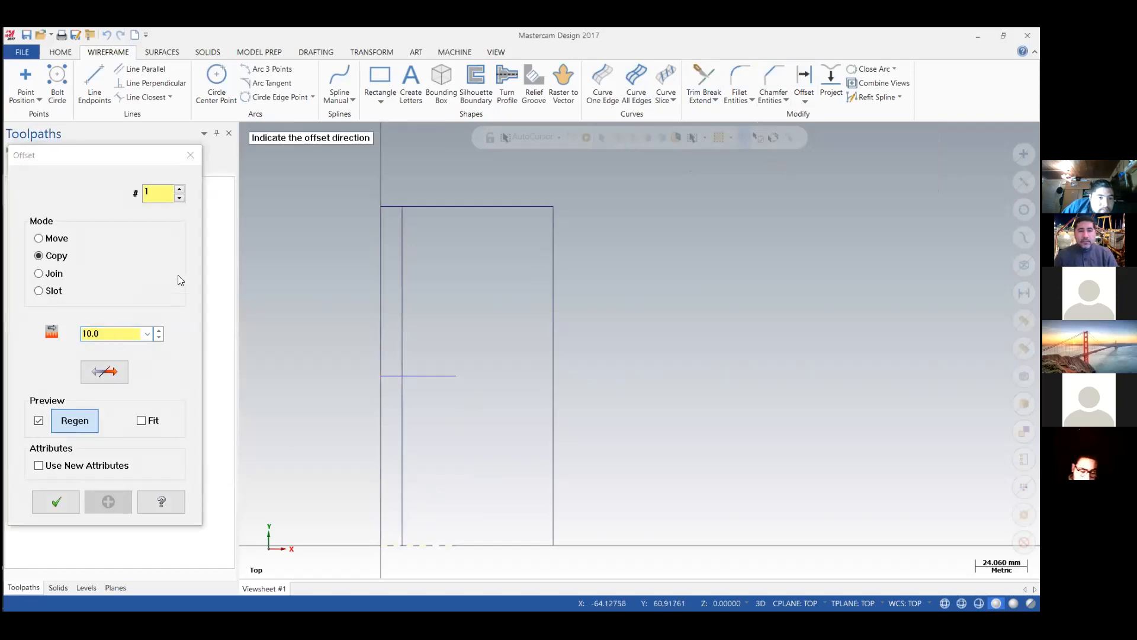
click(126, 333)
click(18, 224)
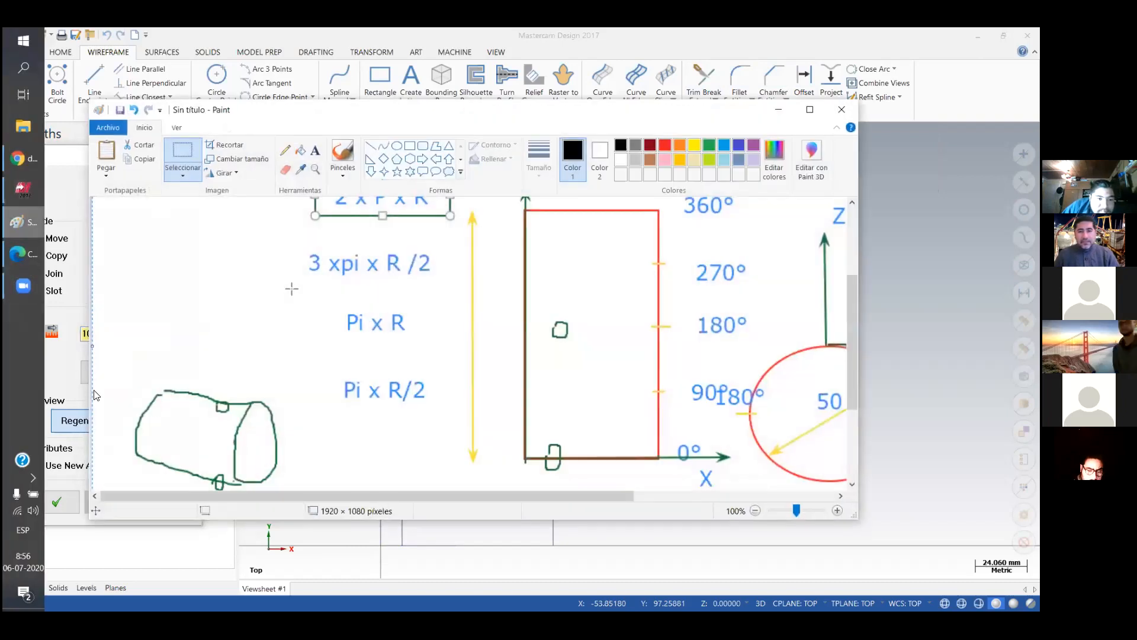
click(19, 225)
text((3.14)
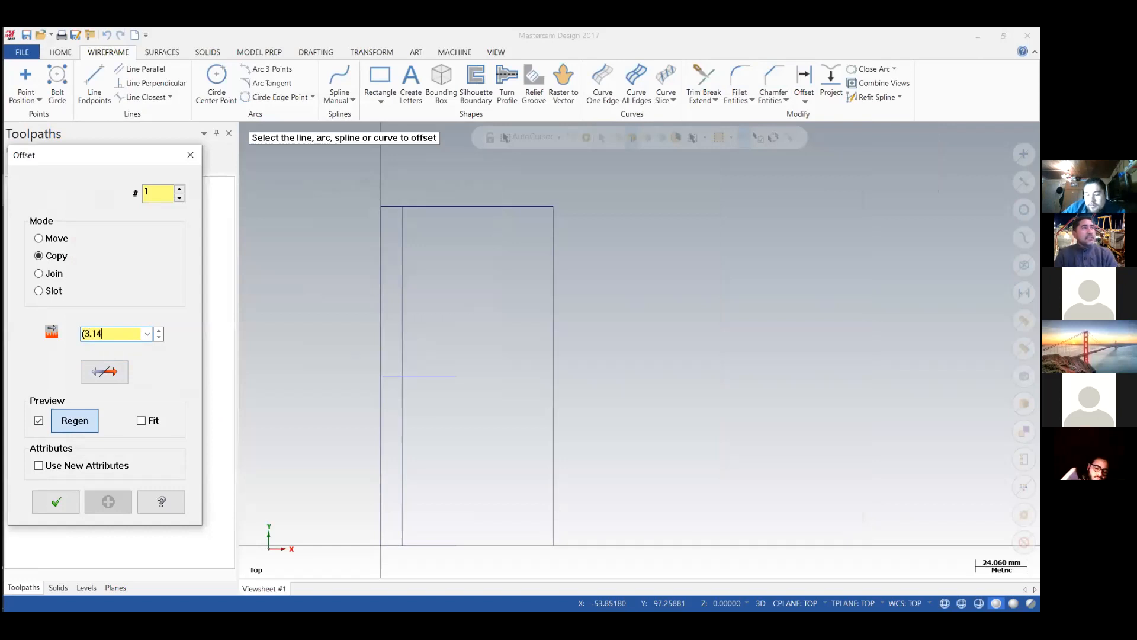
text(16*25)
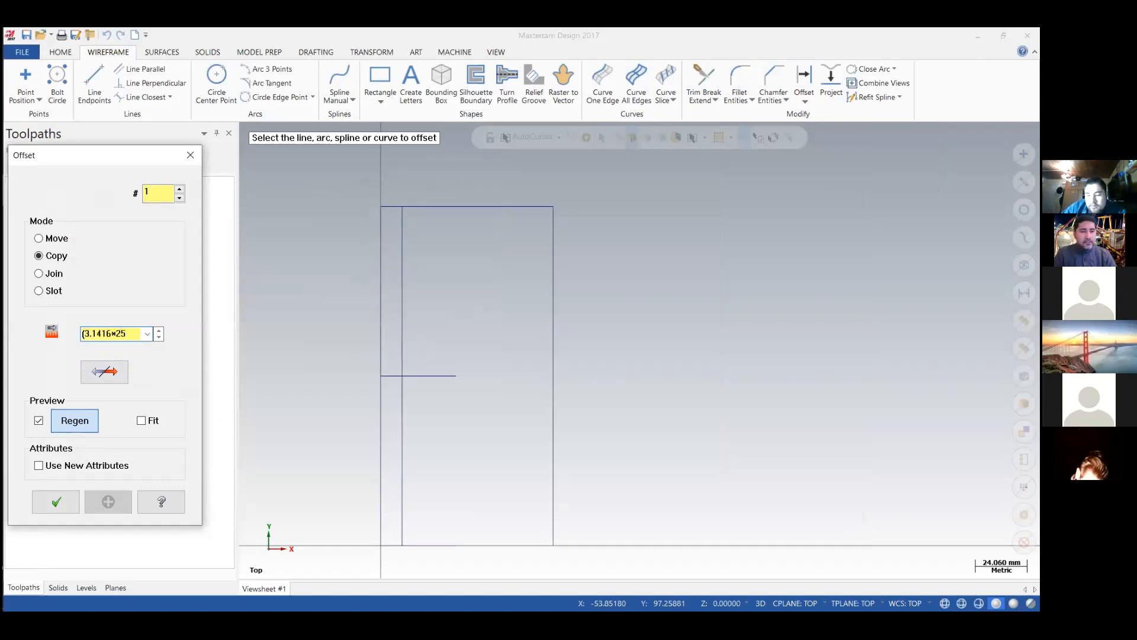
text()/2)
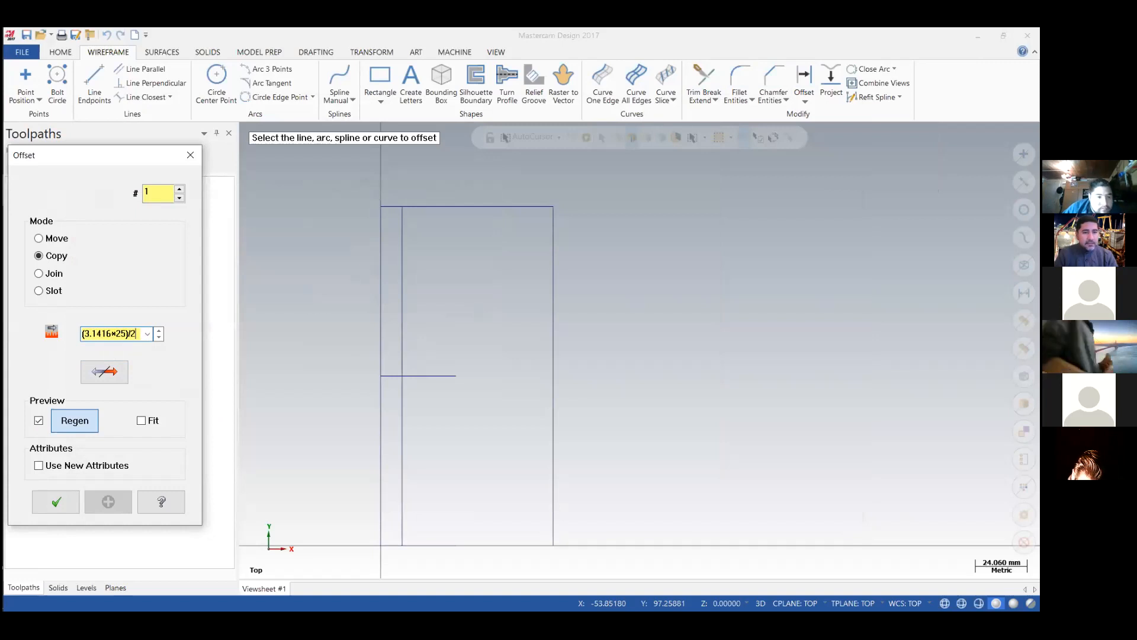
key(Return)
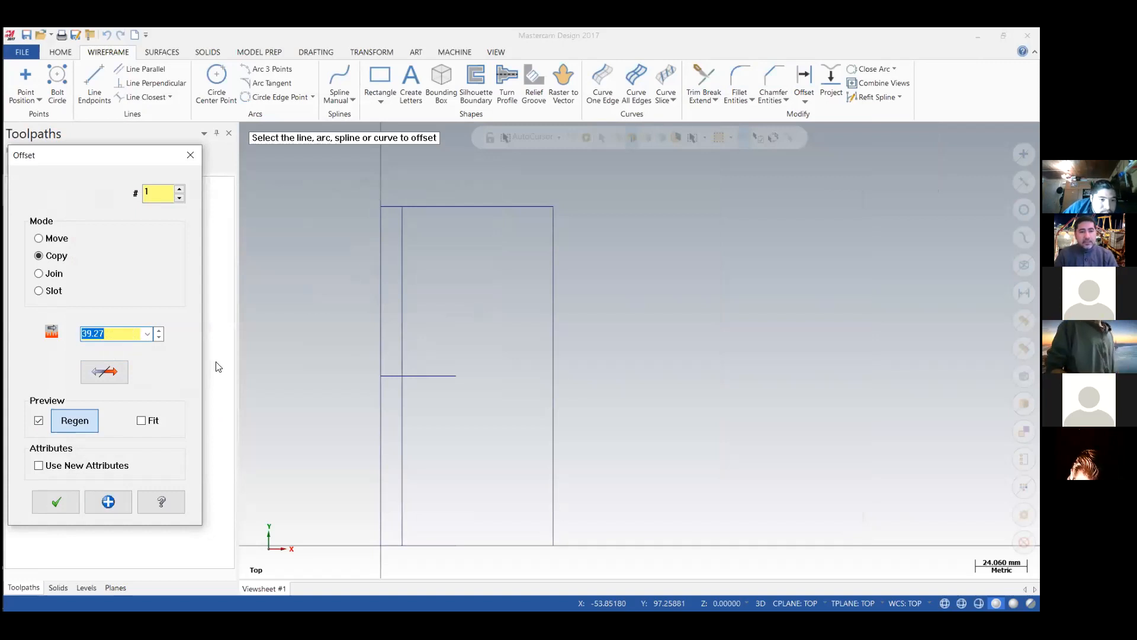
click(415, 544)
click(427, 505)
click(68, 506)
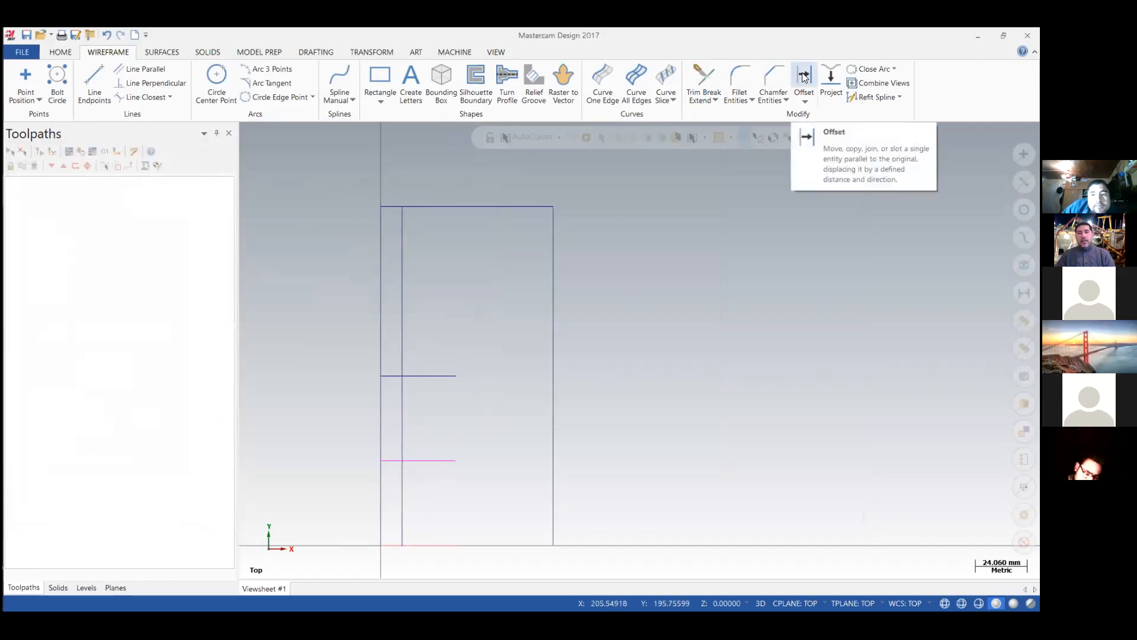
Offset a copy of the 35 mm base line by (3*3.1416*25)/2 in the positive Y direction for the 270° position.
click(805, 78)
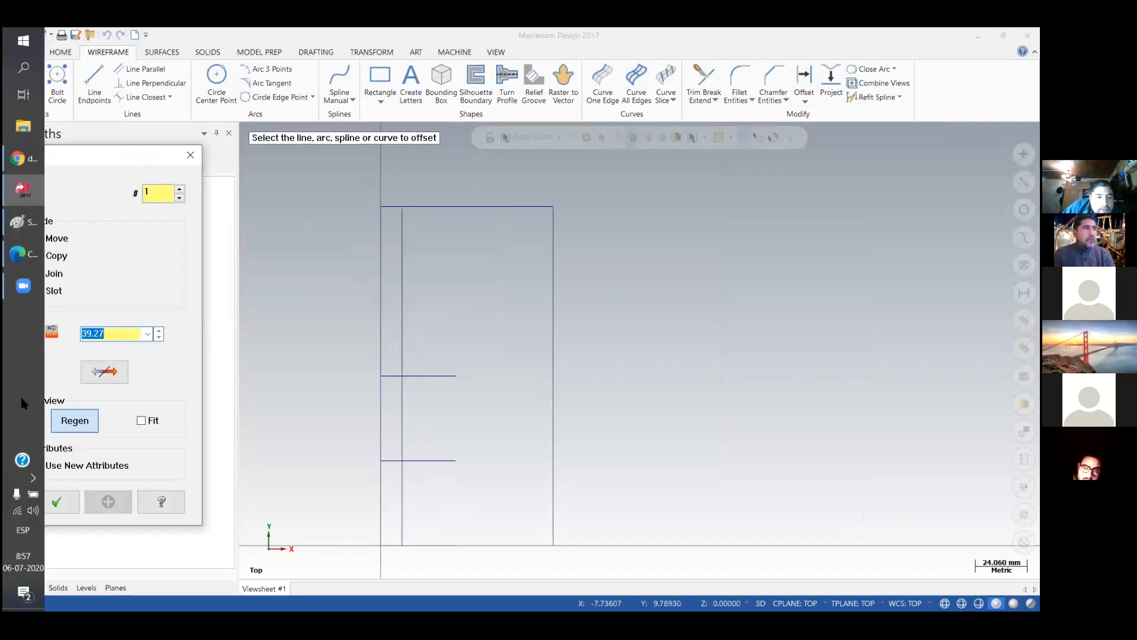
text(3*3.1416)
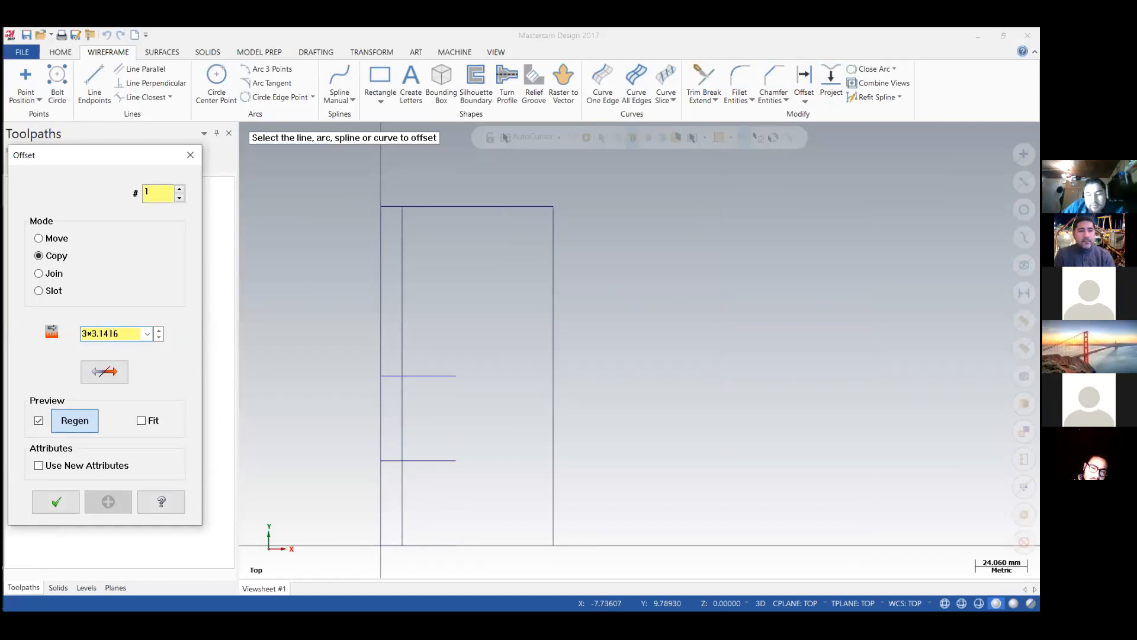
text(()
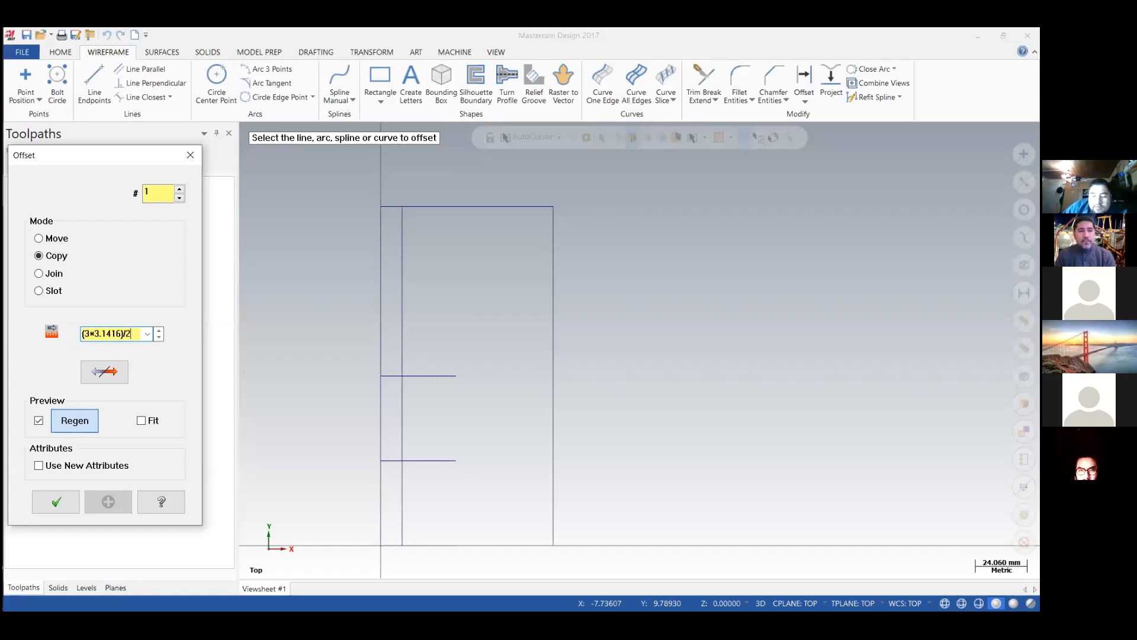
key(Return)
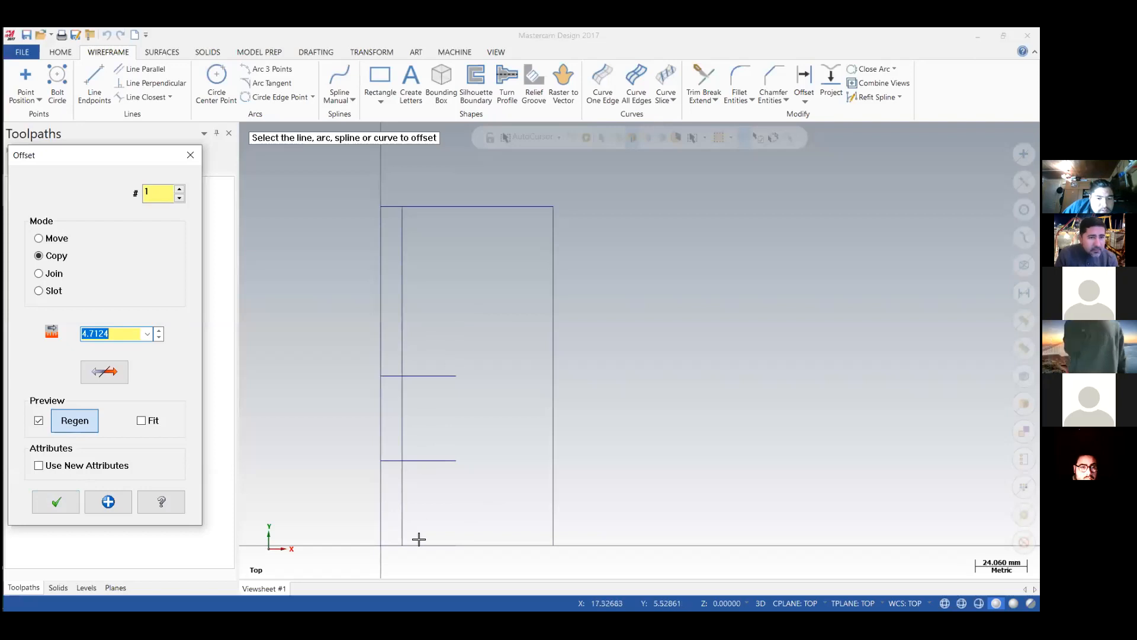
double_click(123, 334)
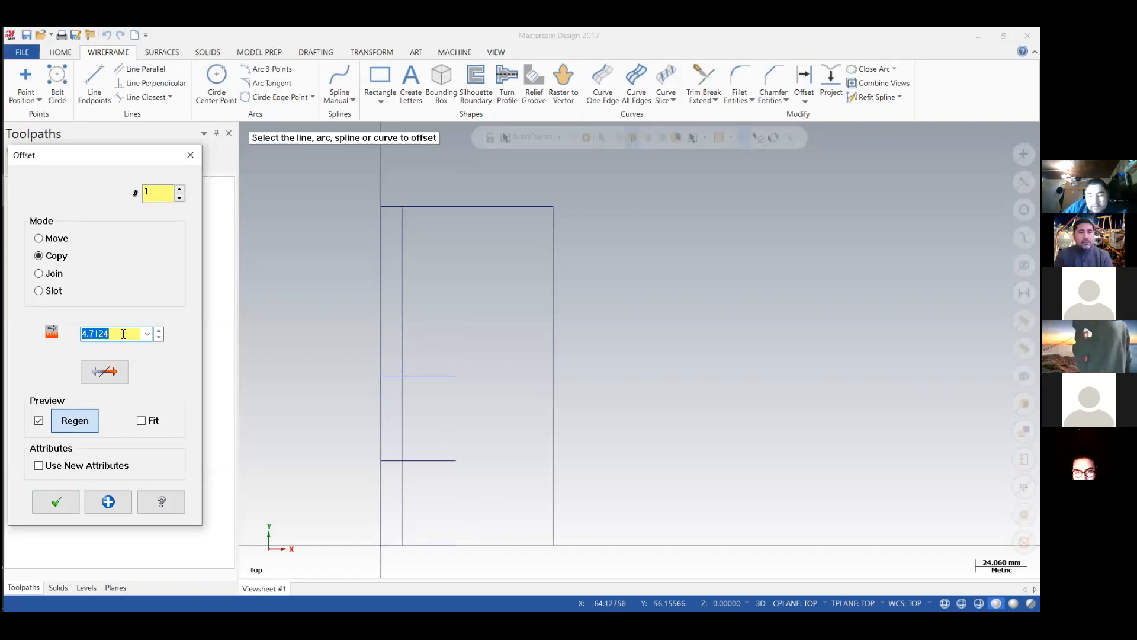
text((3*3.1416*25)
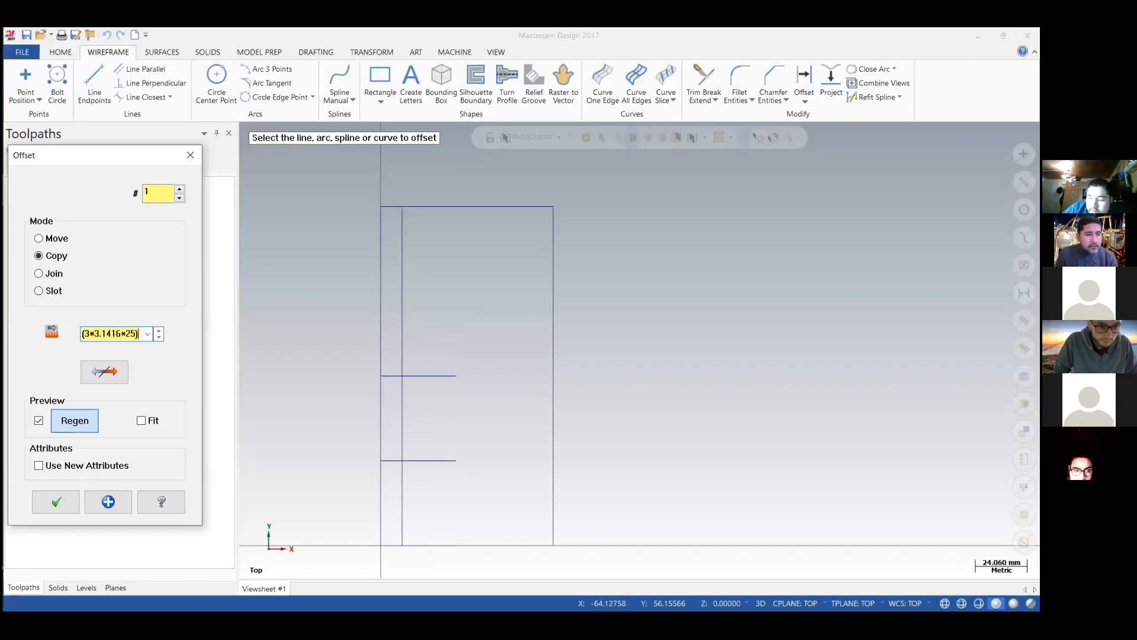
key(Return)
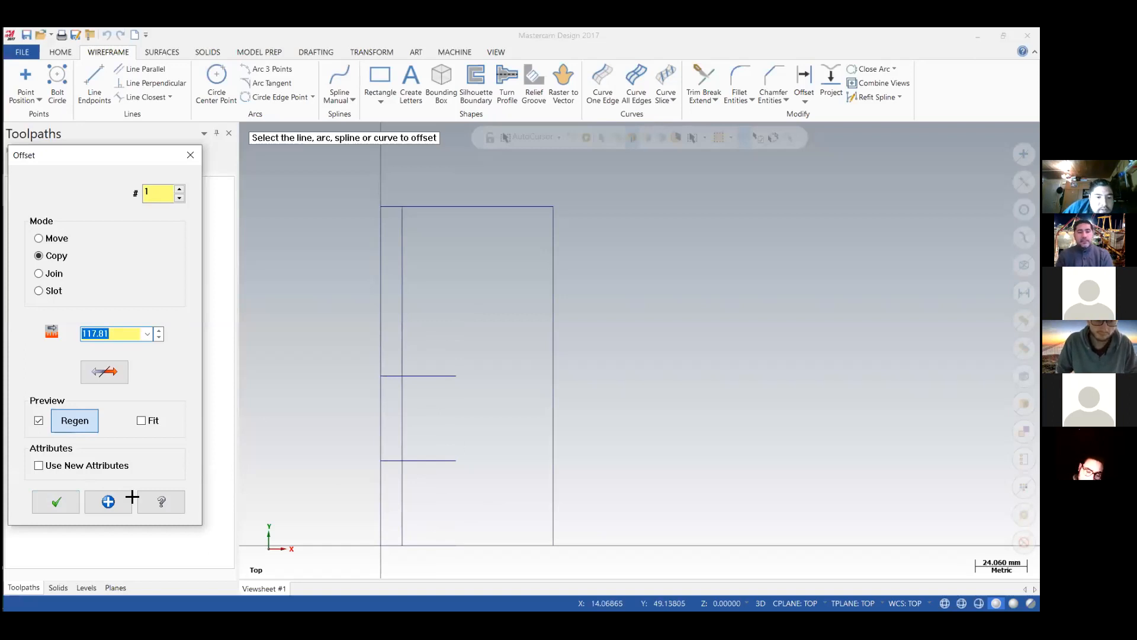
click(417, 545)
click(439, 322)
key(Return)
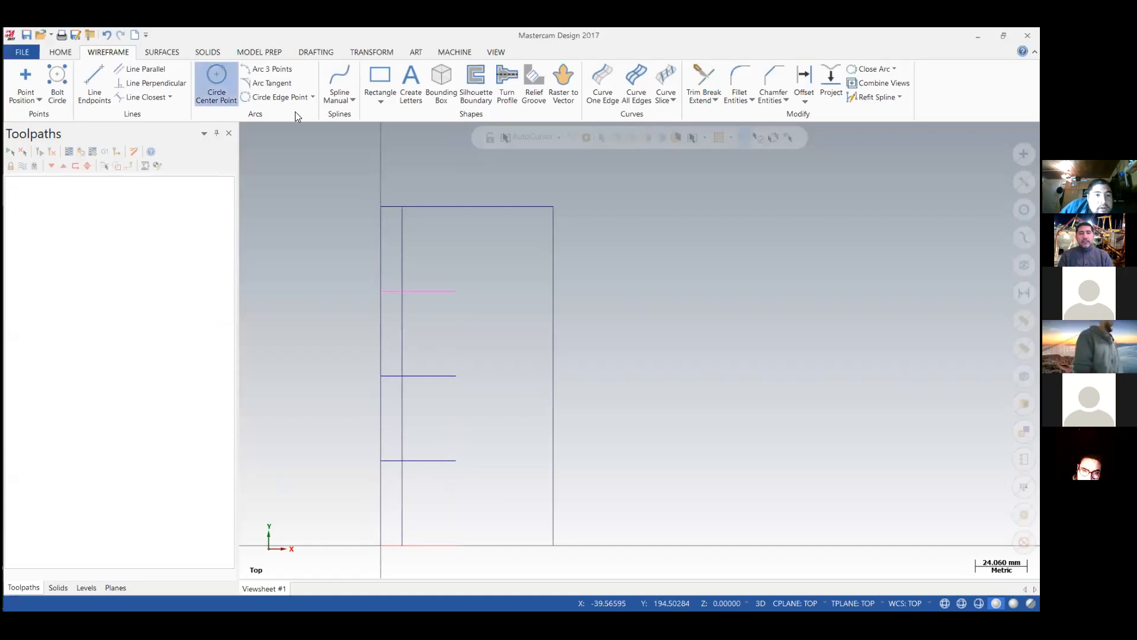
Draw 5 mm diameter circles where the inner vertical guide line crosses the 270° line and the base line.
click(104, 323)
text(5)
key(Return)
key(Return)
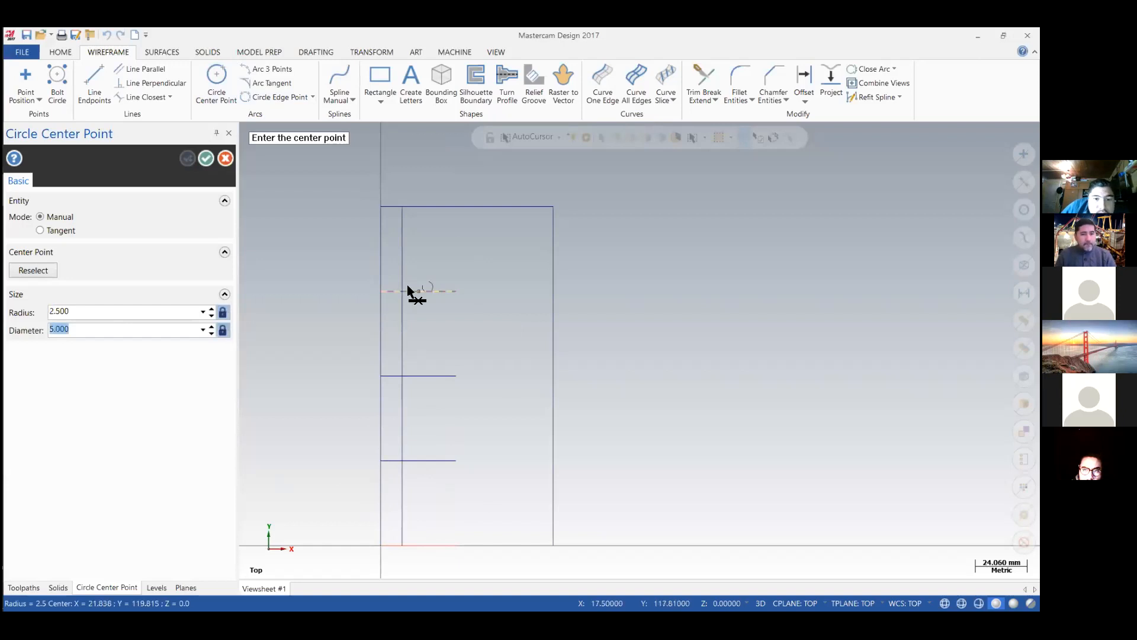
click(404, 291)
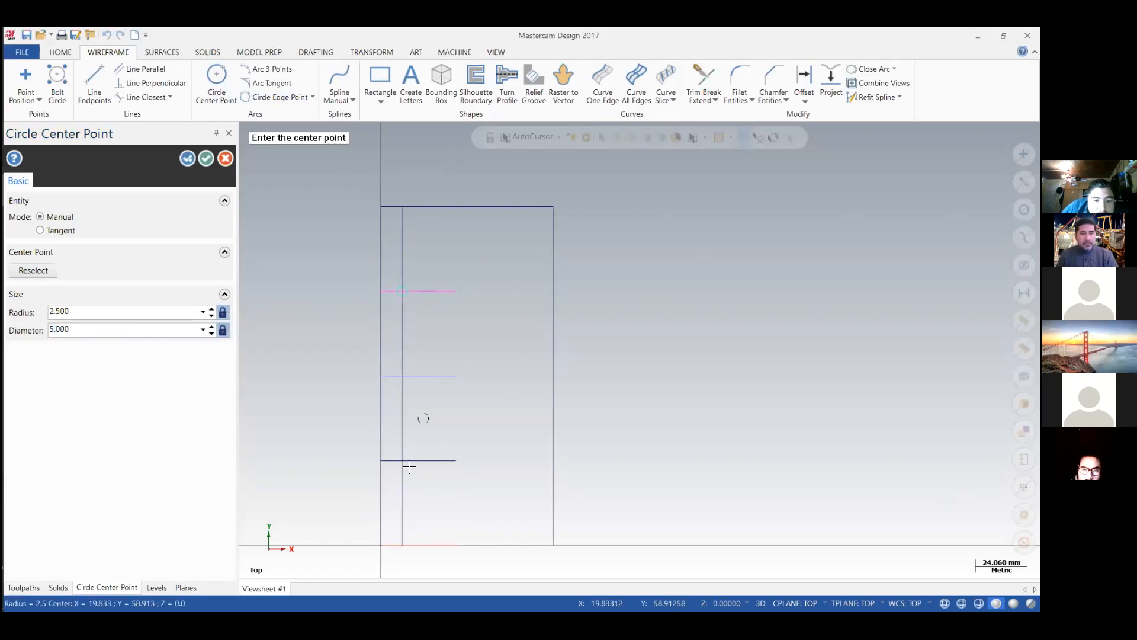
click(403, 545)
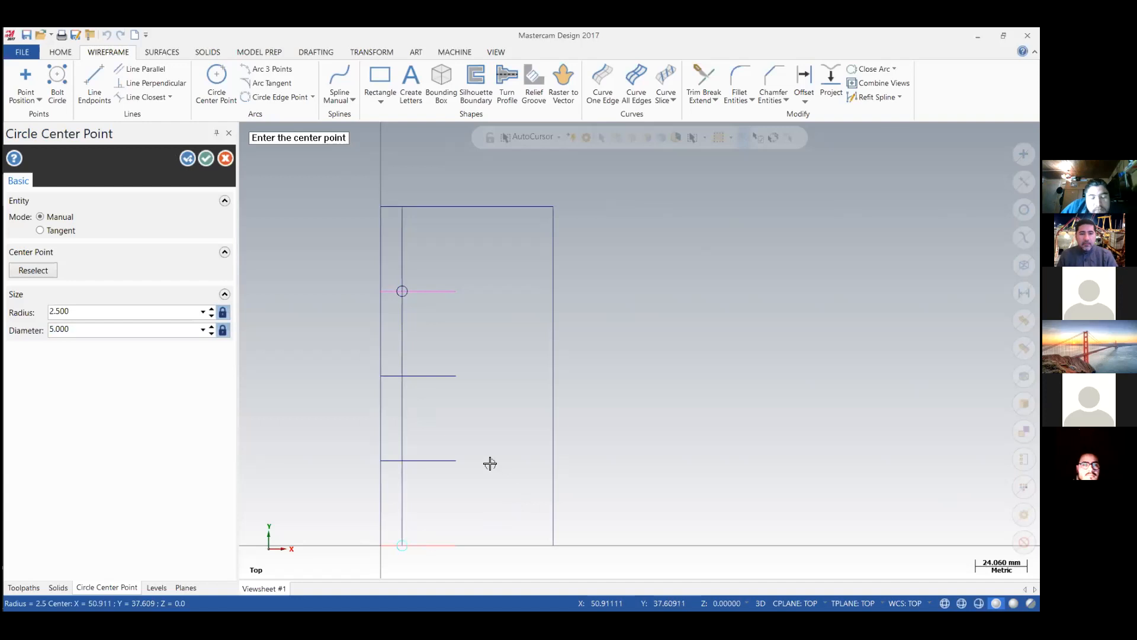
key(Escape)
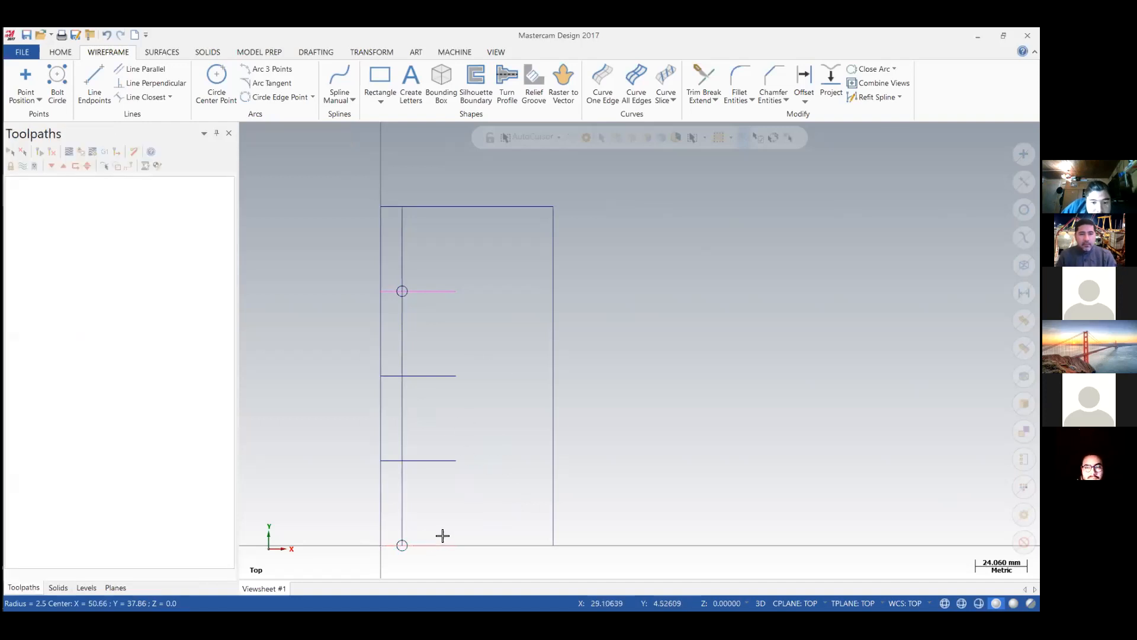
Delete the circle on the base line and draw a 5 mm diameter circle where the guide line crosses the 90° line.
click(408, 538)
key(Delete)
click(229, 87)
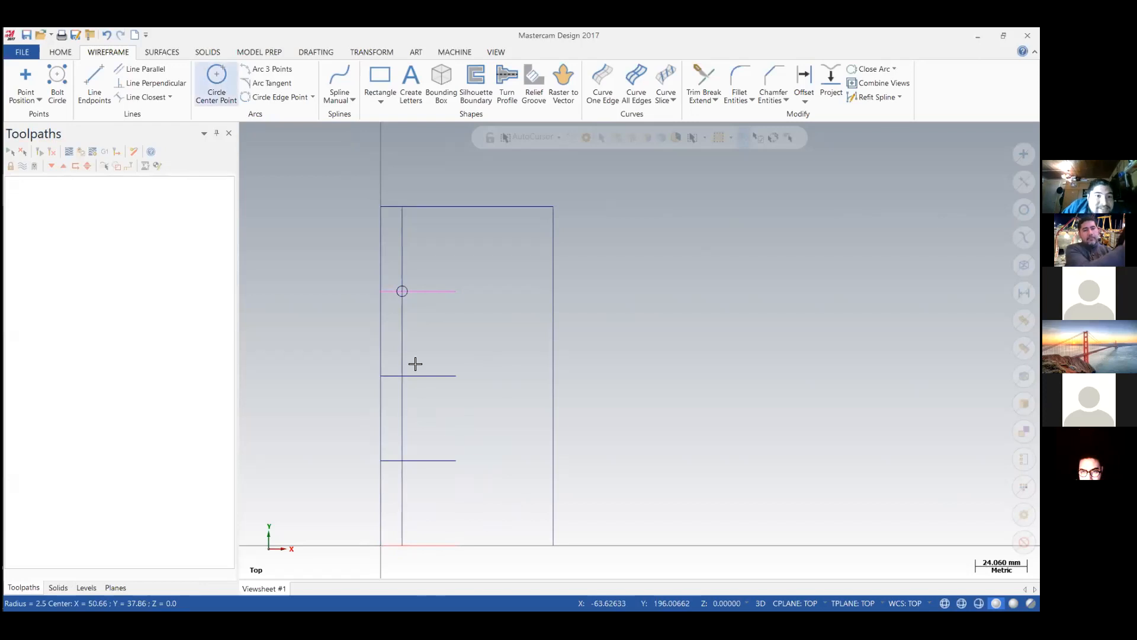
click(401, 460)
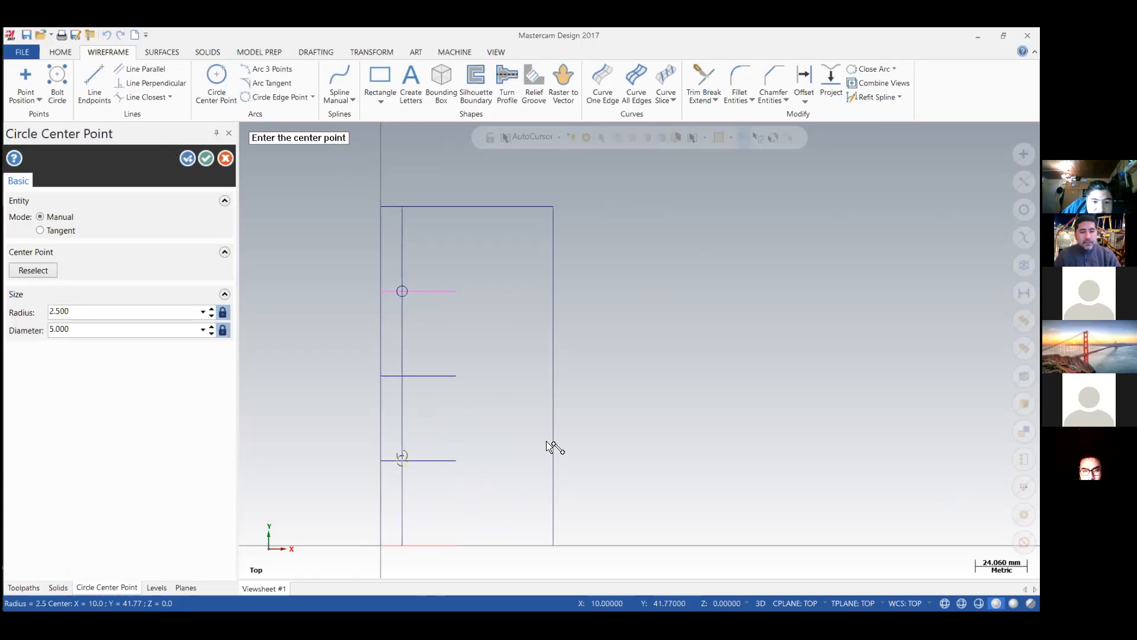
key(Return)
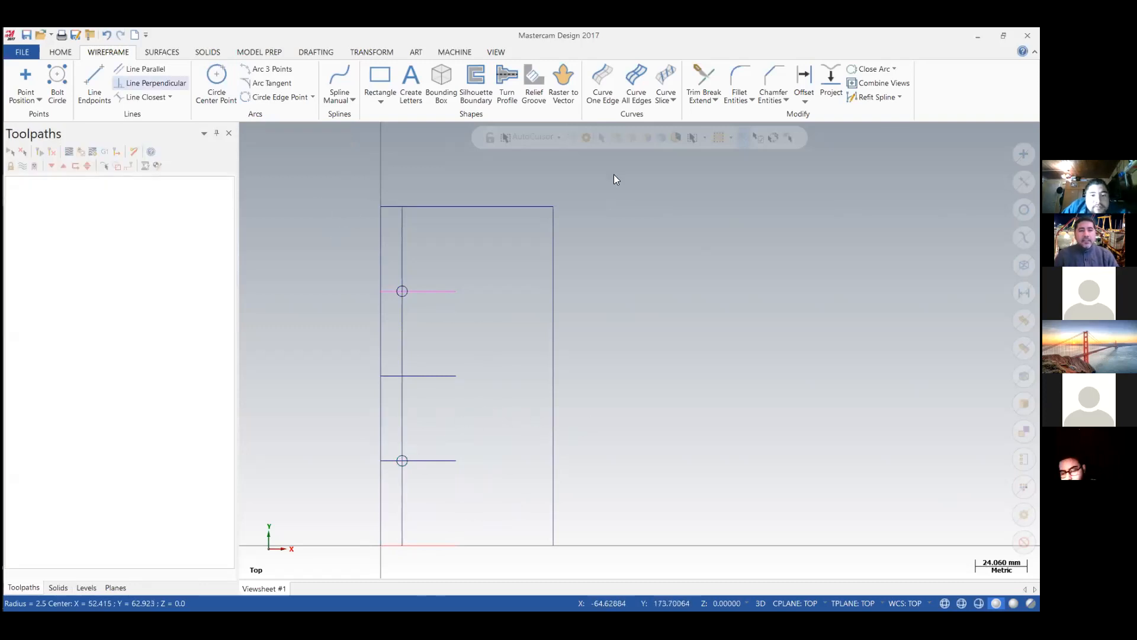
Delete the vertical guide line and the 90° and 270° lines through the circles, keeping the middle slot line.
click(401, 251)
key(Delete)
click(452, 378)
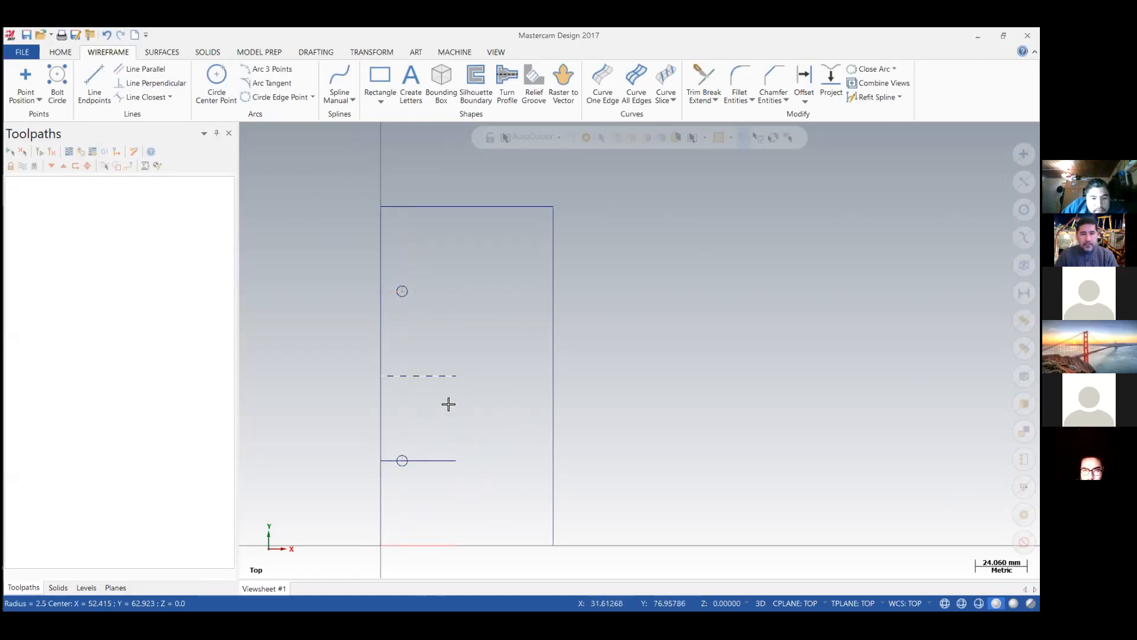
click(436, 460)
key(Delete)
key(ctrl+z)
click(440, 459)
key(Delete)
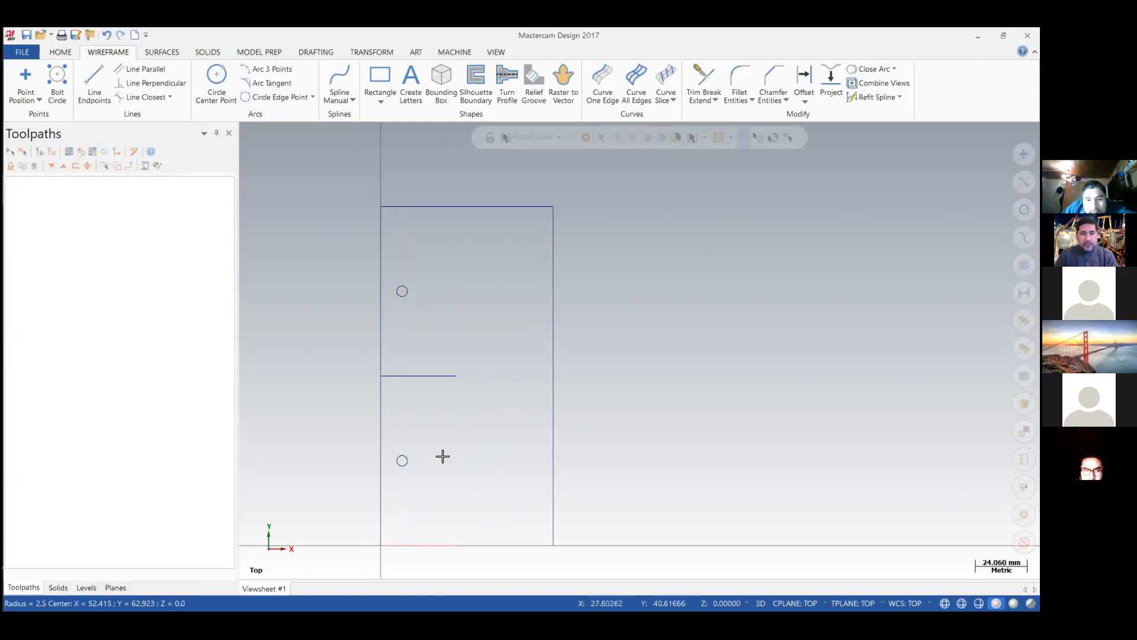
Assign the default mill machine to the part.
click(452, 53)
click(21, 102)
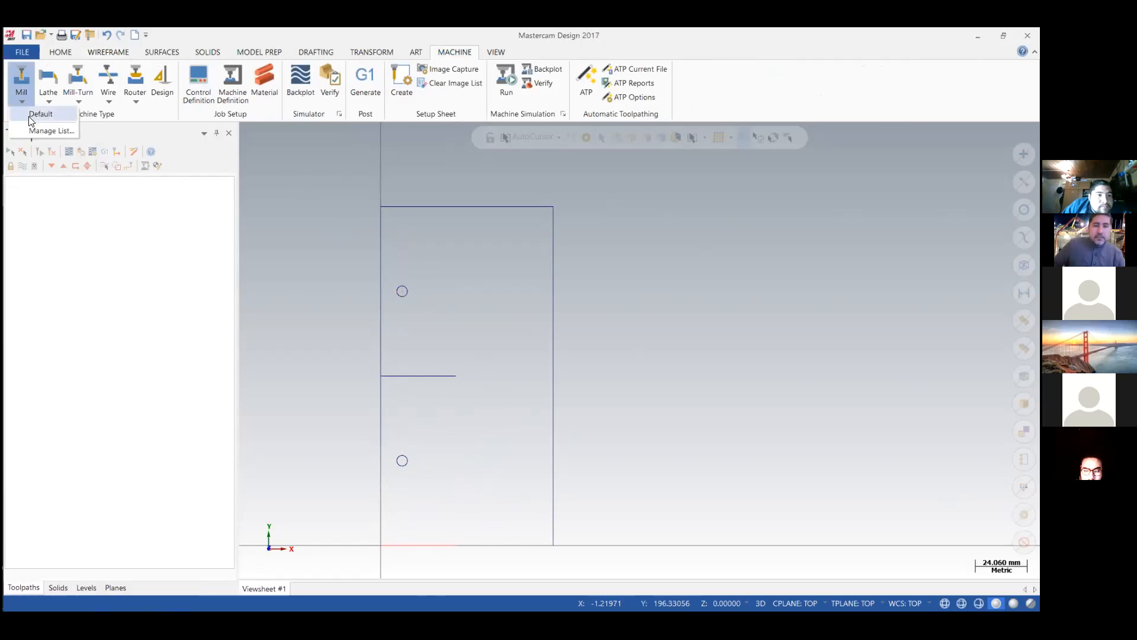
click(36, 113)
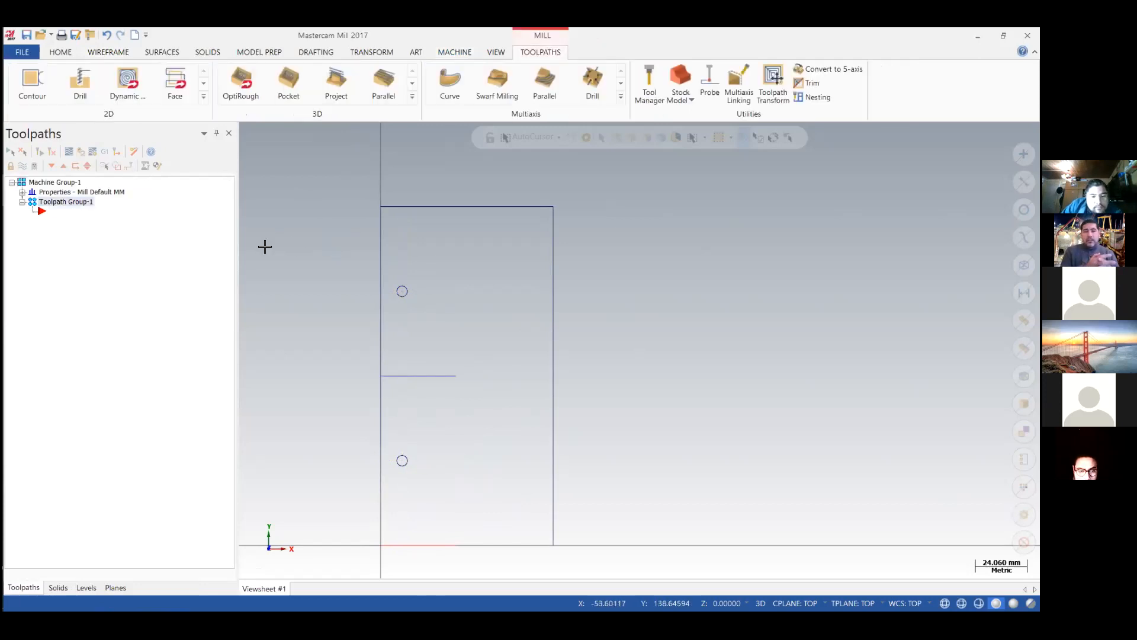
Define a cylindrical stock along the X axis with a 50 mm diameter and 80 mm length.
click(22, 192)
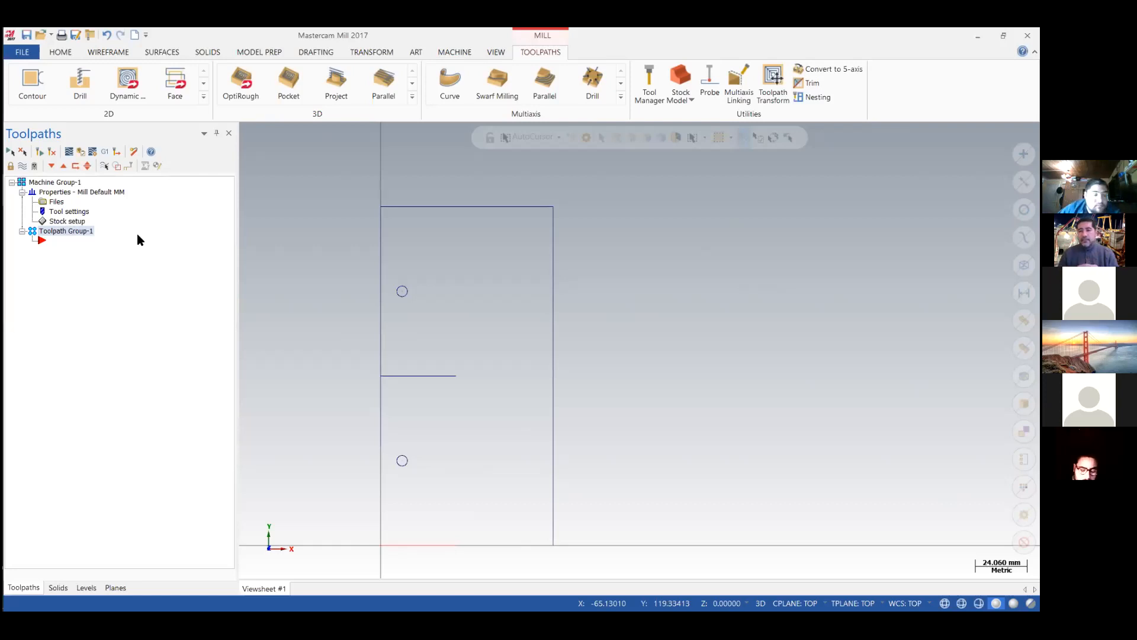
click(76, 222)
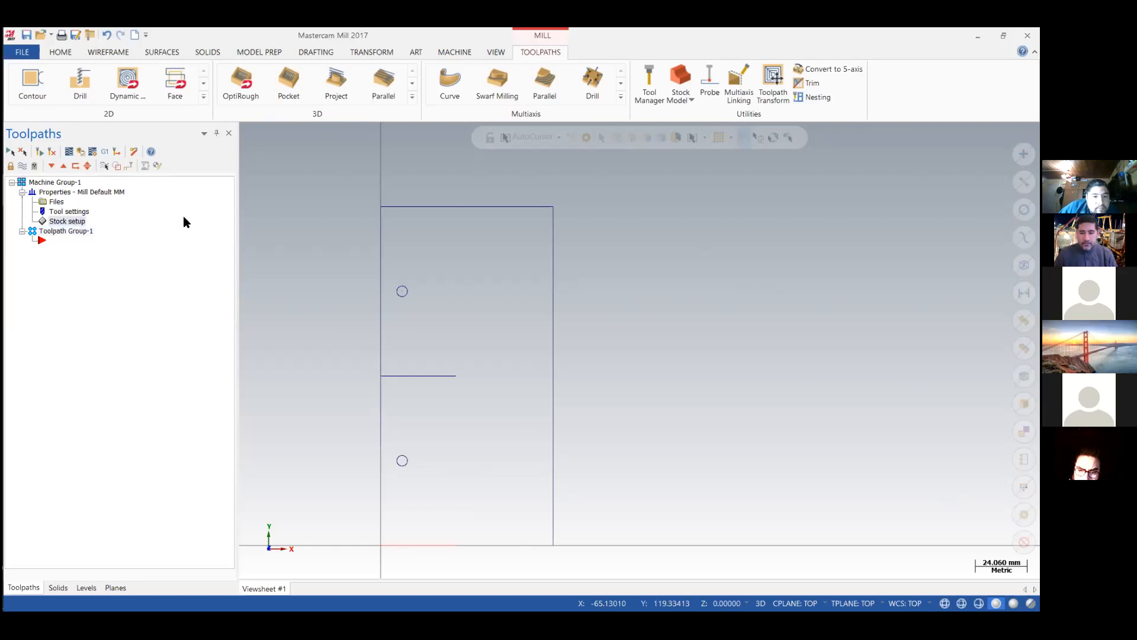
click(112, 189)
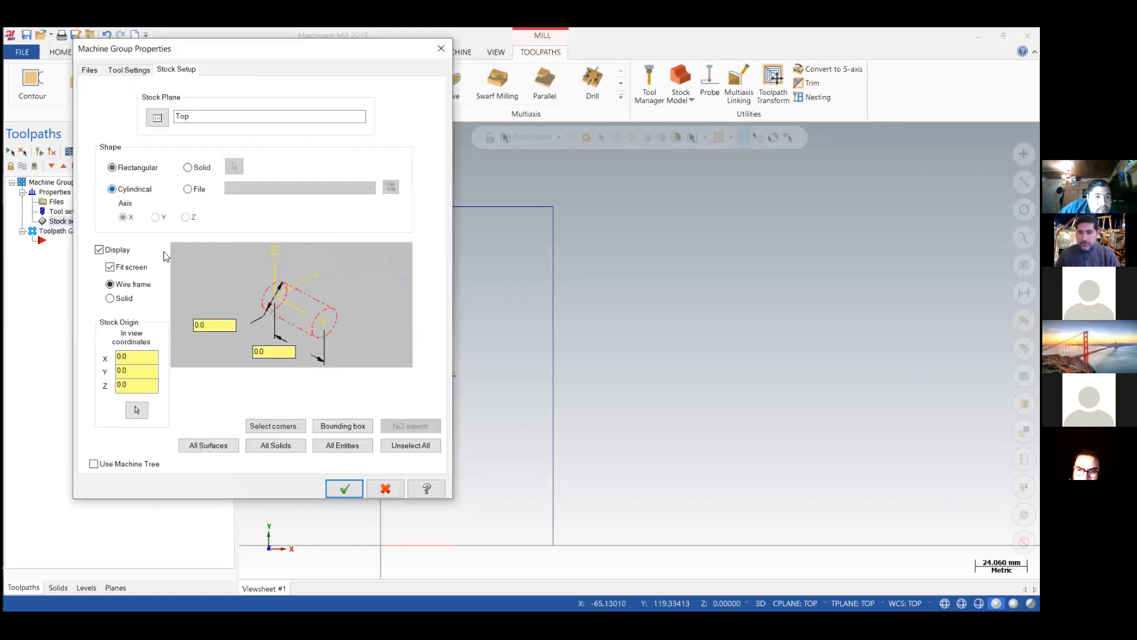
click(191, 325)
click(252, 351)
text(80)
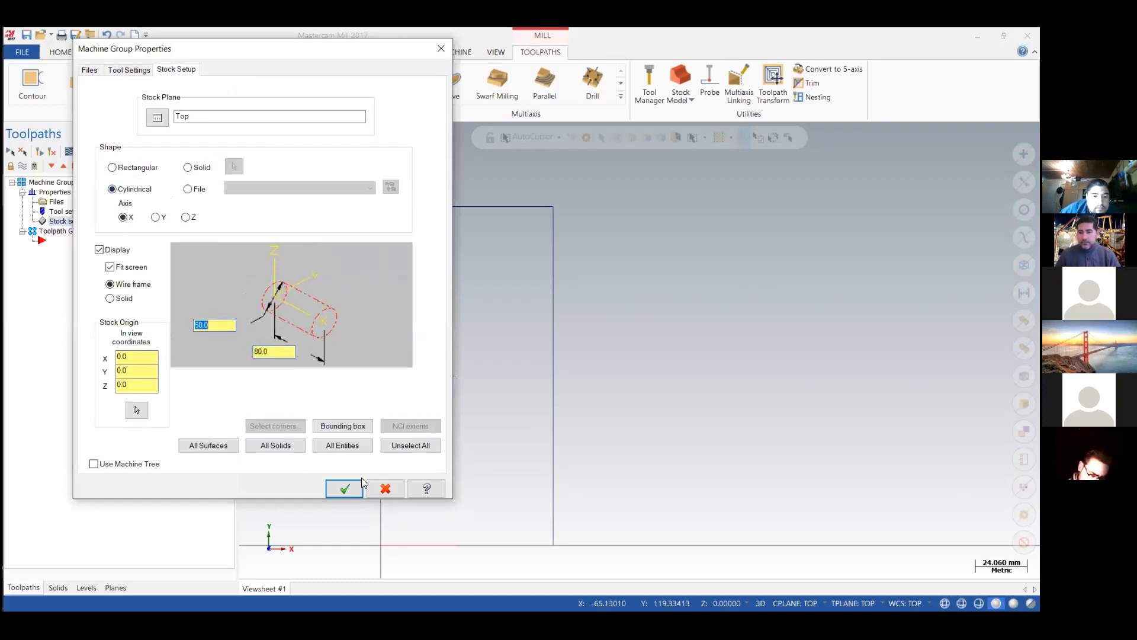
key(Return)
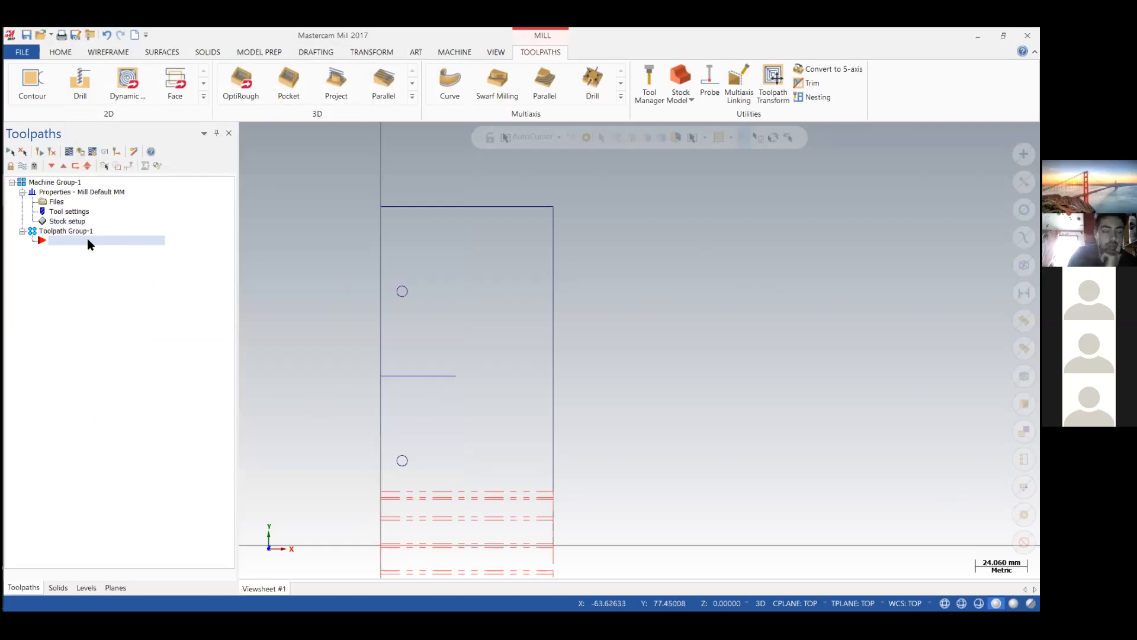
Turn off the stock display in the machine group's stock setup.
click(53, 221)
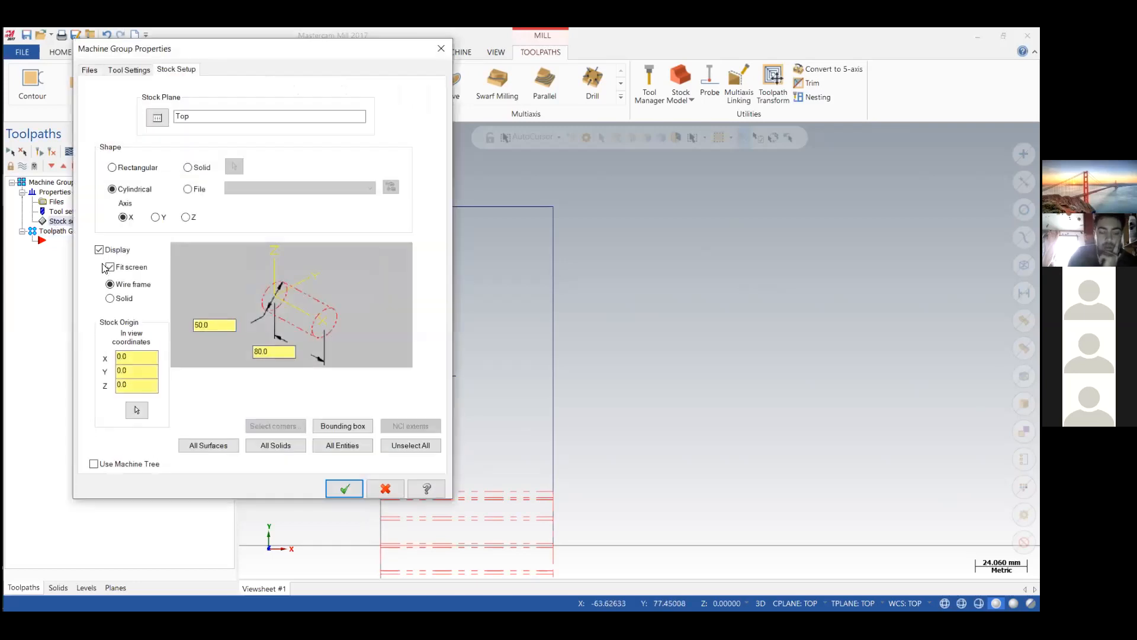
click(344, 488)
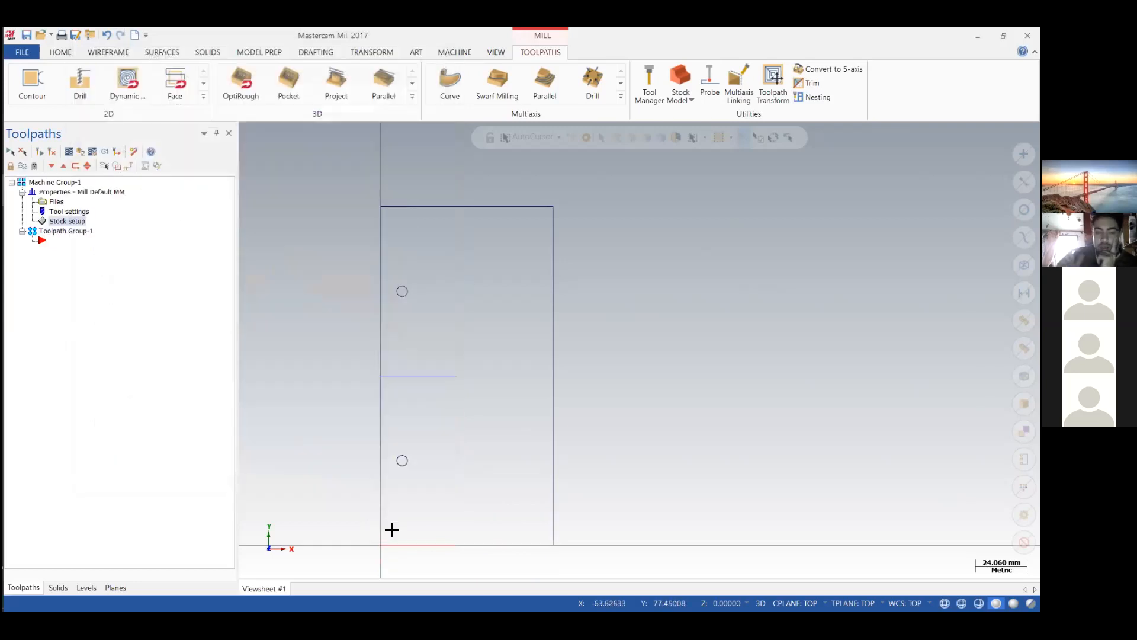
scroll(391, 529, down, 1)
scroll(391, 530, up, 3)
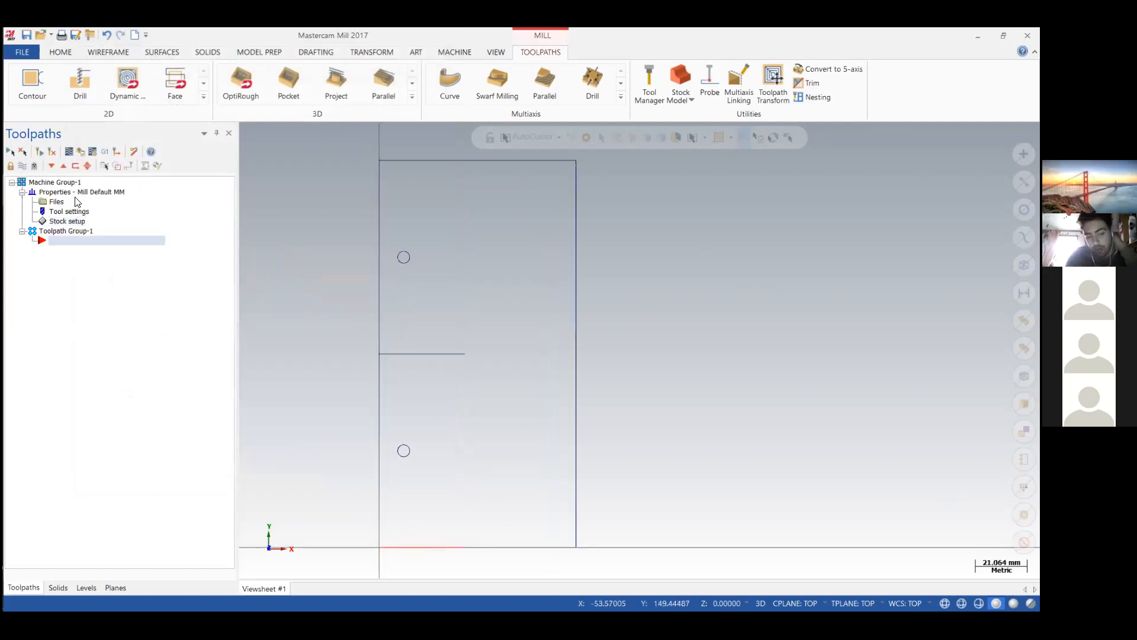
Start a 2D contour toolpath with NC name T, chaining the base line and the middle slot line as single entities.
click(32, 83)
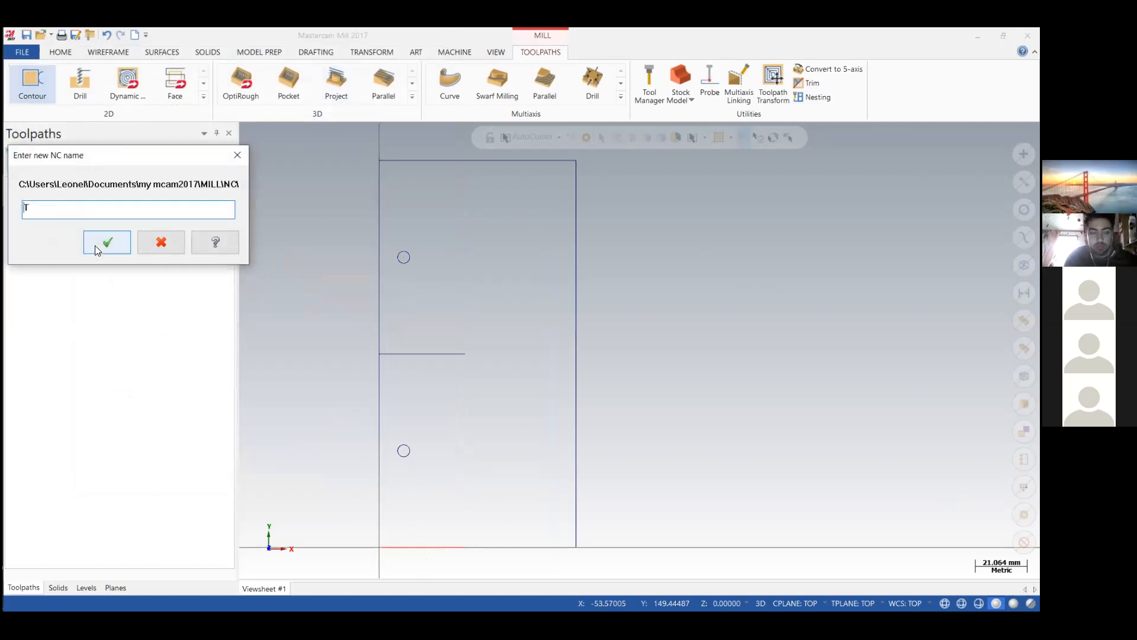
click(95, 245)
click(84, 326)
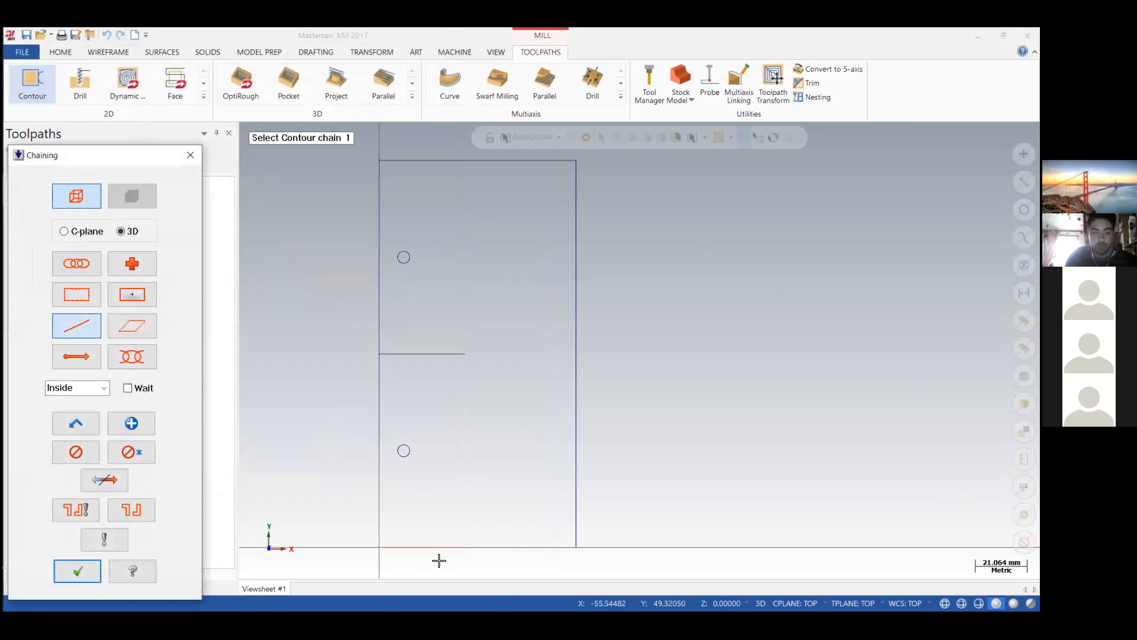
click(393, 546)
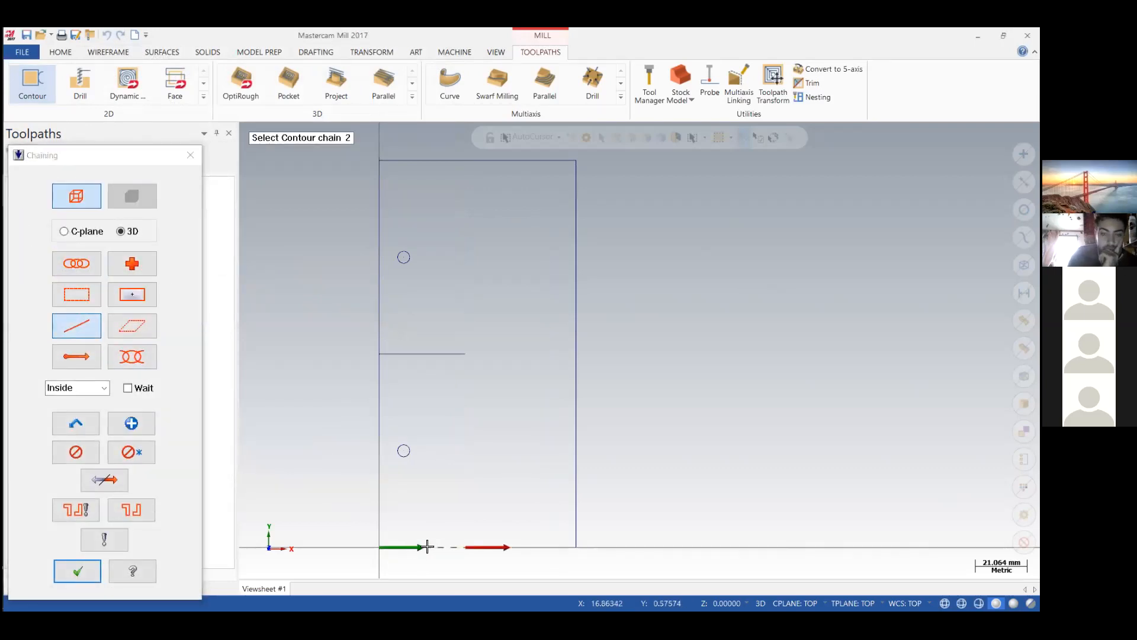
click(382, 356)
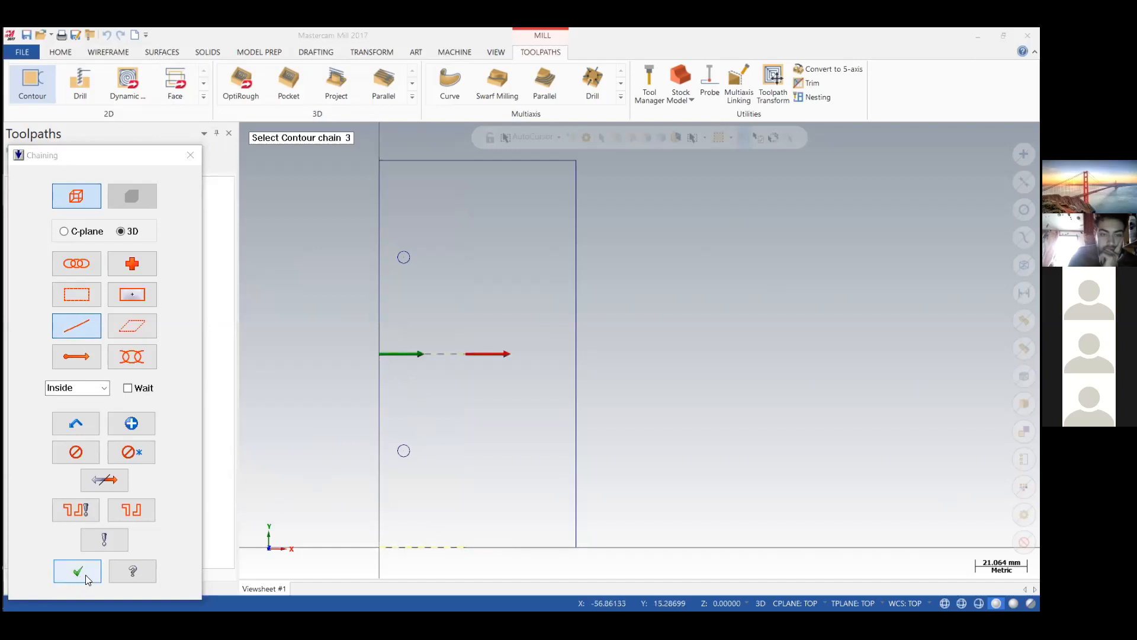
click(87, 579)
Check the slot width in Clase 1_1.PDF and create a flat end mill with a 6 mm cutting diameter for the contour.
mouse_move(7, 204)
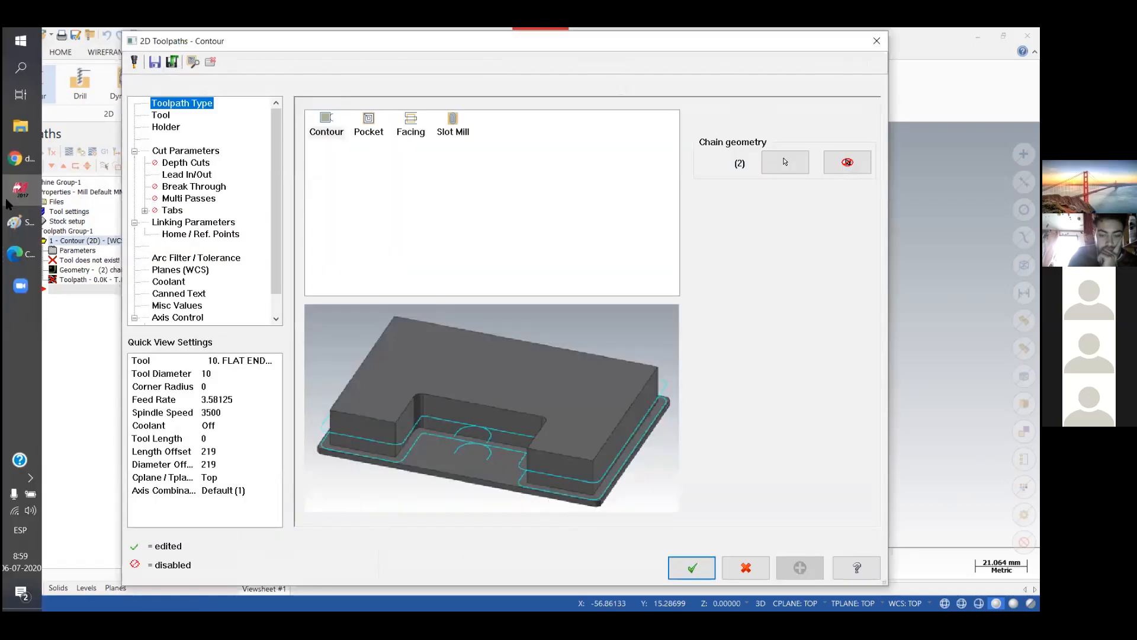
click(16, 254)
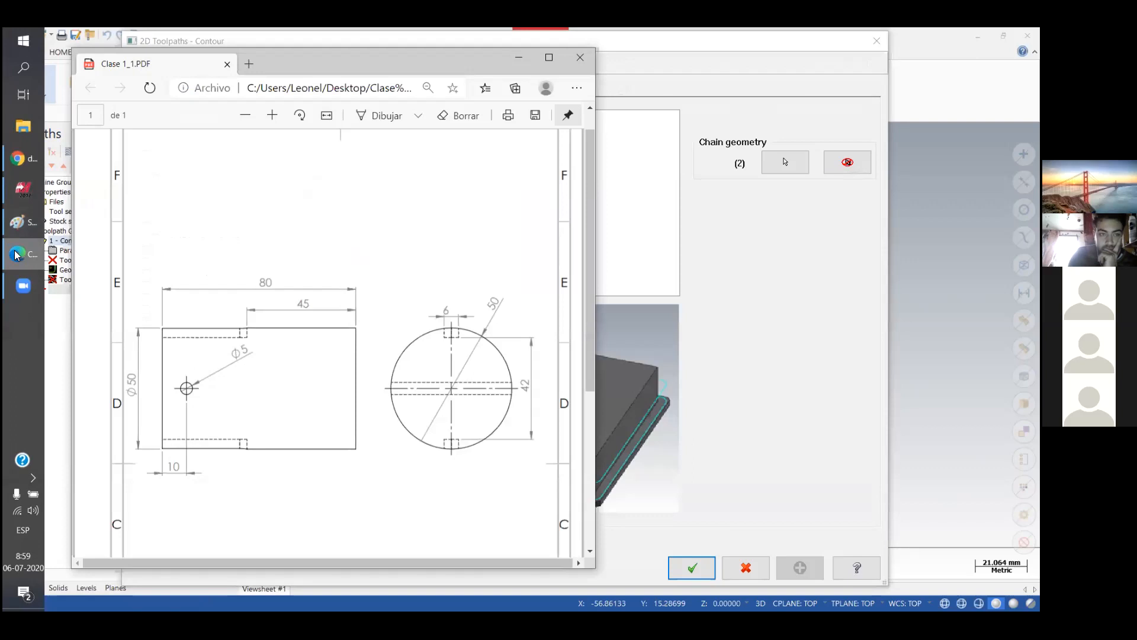
click(519, 57)
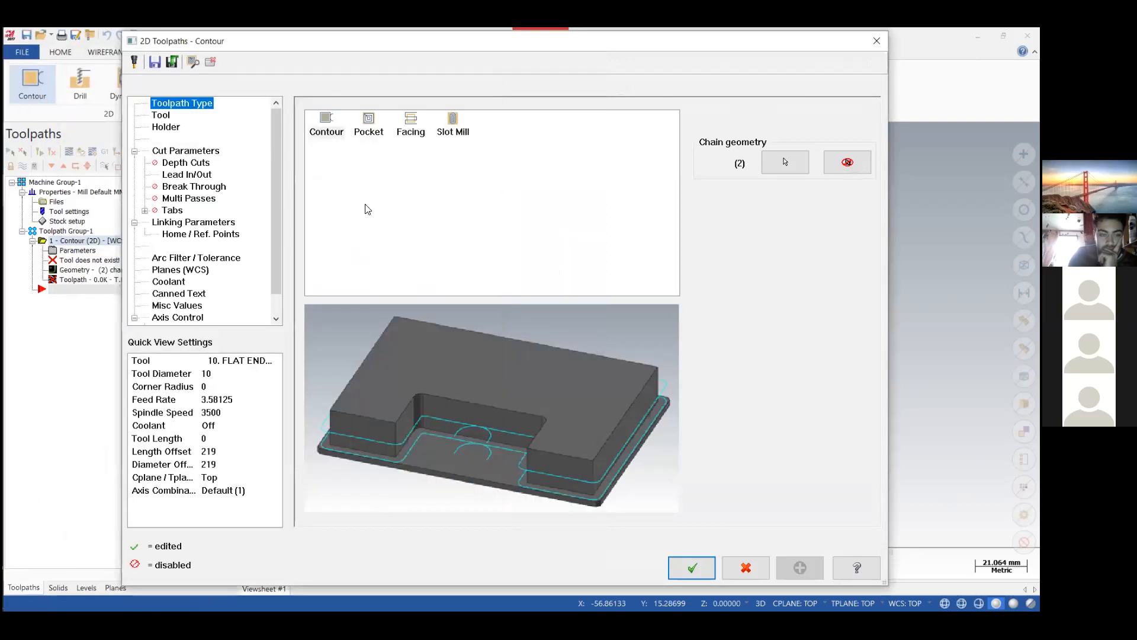
click(161, 115)
right_click(368, 206)
click(413, 226)
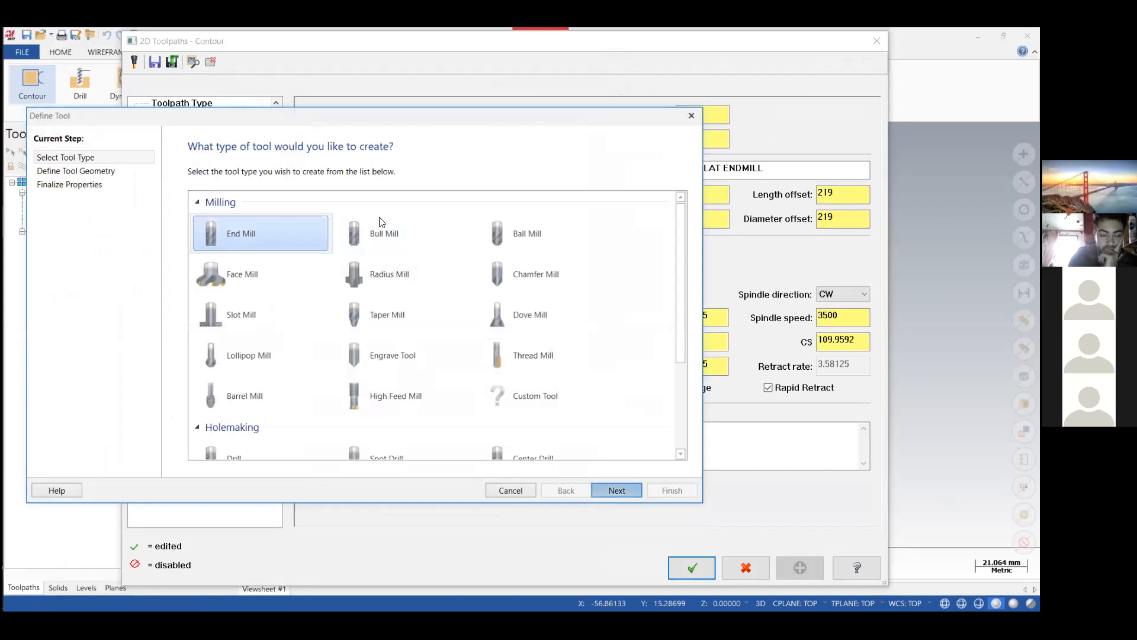
click(616, 490)
text(6)
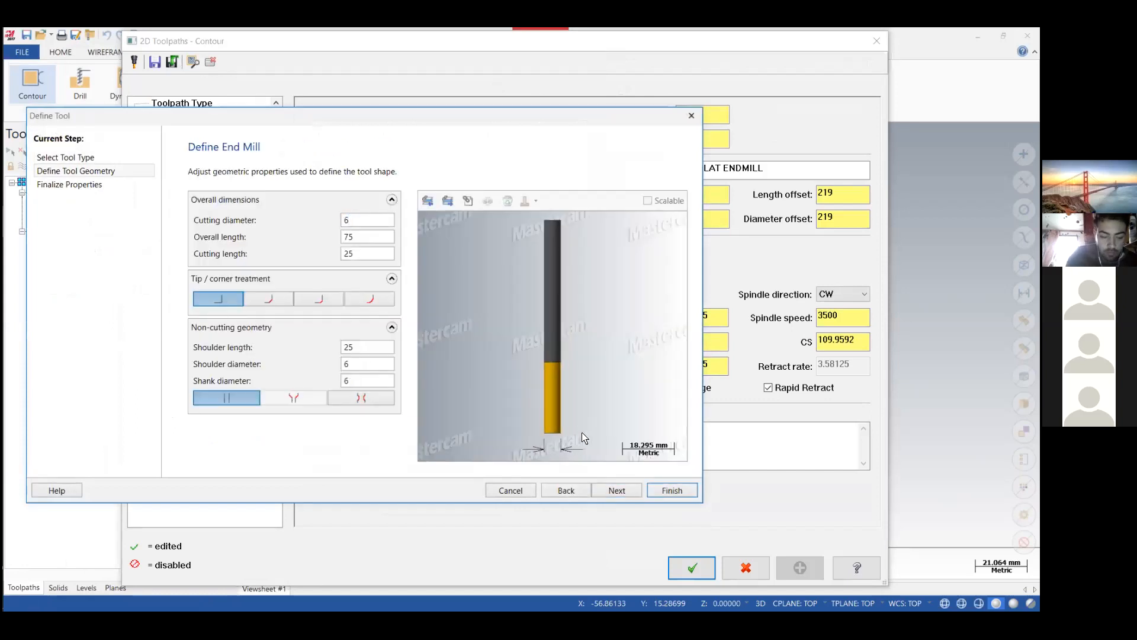
click(673, 489)
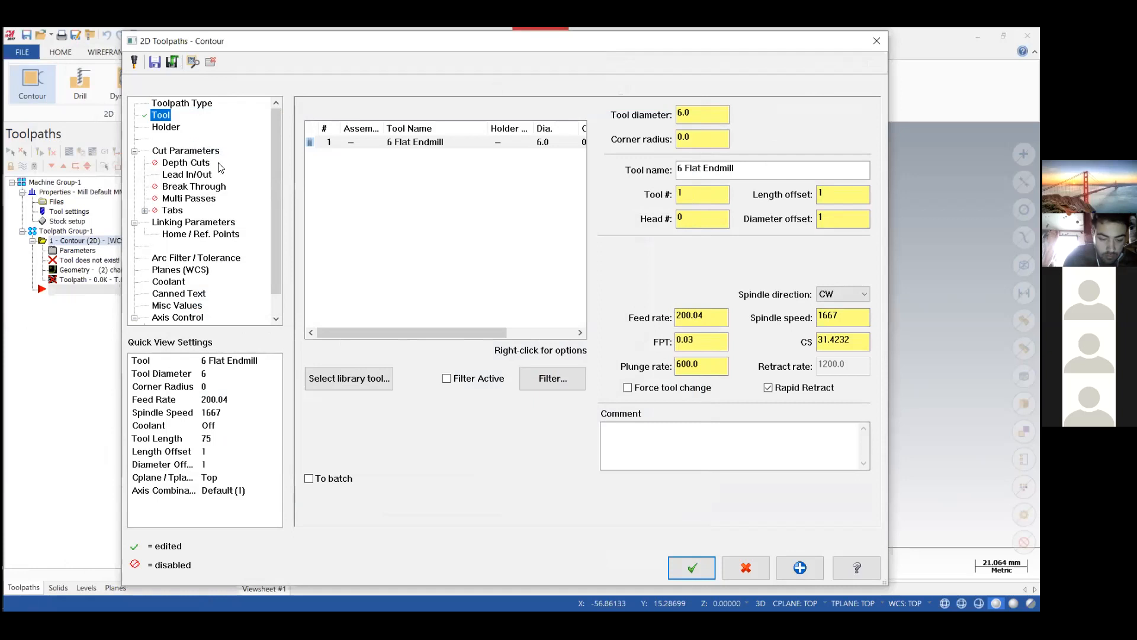
Set the contour's compensation type to Off and enable depth cuts with a max rough step of 2.0.
click(185, 150)
click(541, 132)
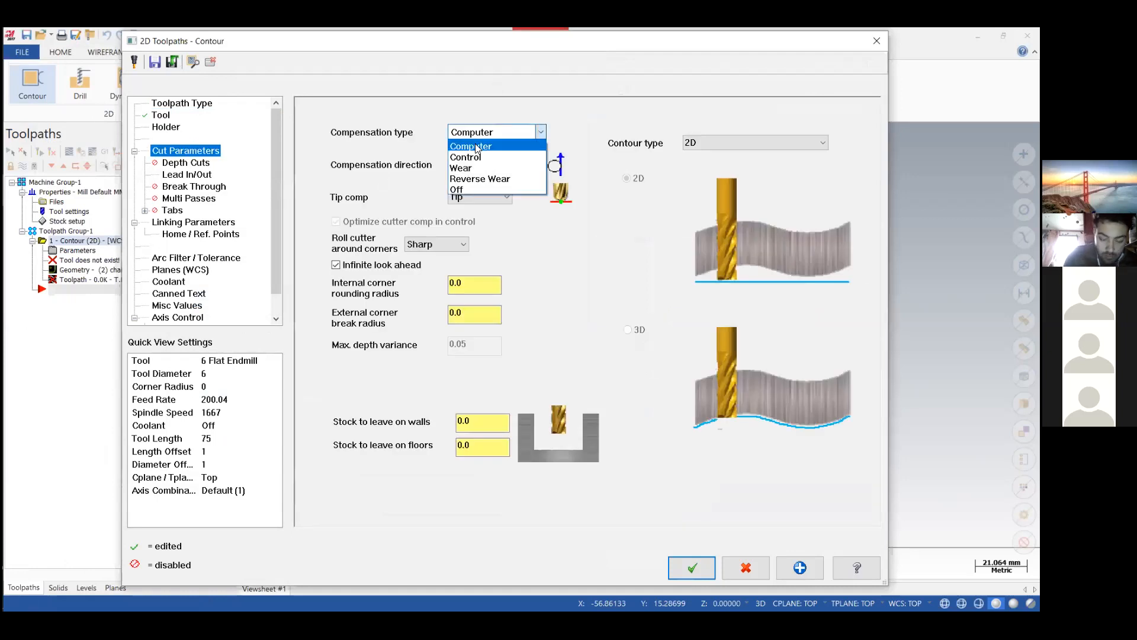
click(456, 188)
click(186, 163)
click(365, 155)
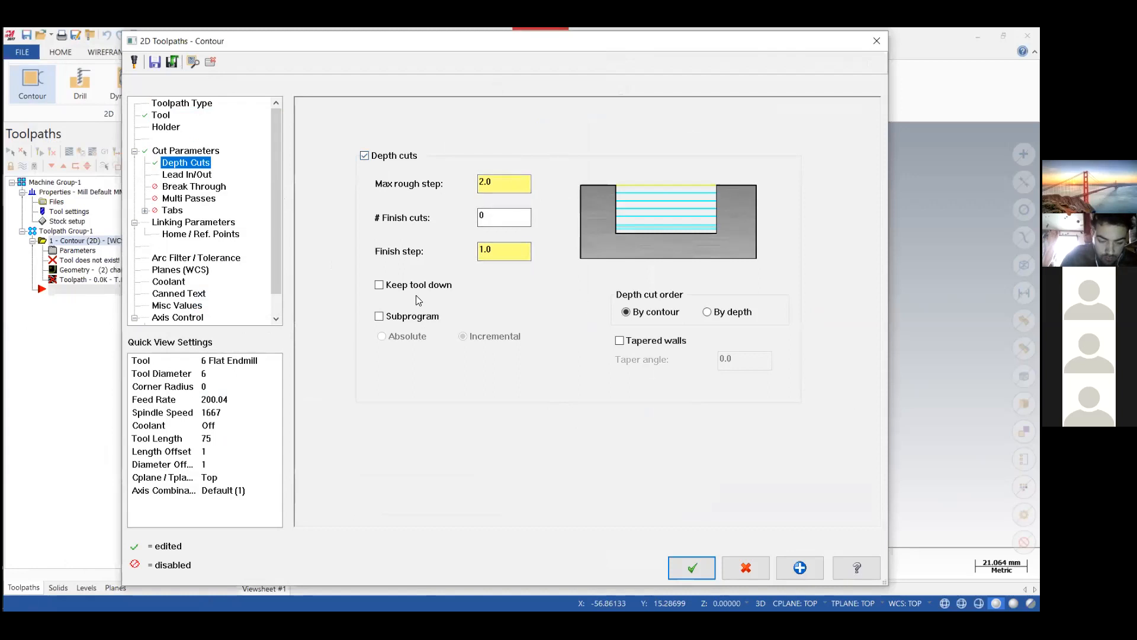
Disable midpoint entry, gouge check, and the entry and exit moves, and extend the start of the contour by 75% (4.5 mm).
click(178, 176)
click(317, 124)
click(313, 140)
click(536, 125)
click(318, 425)
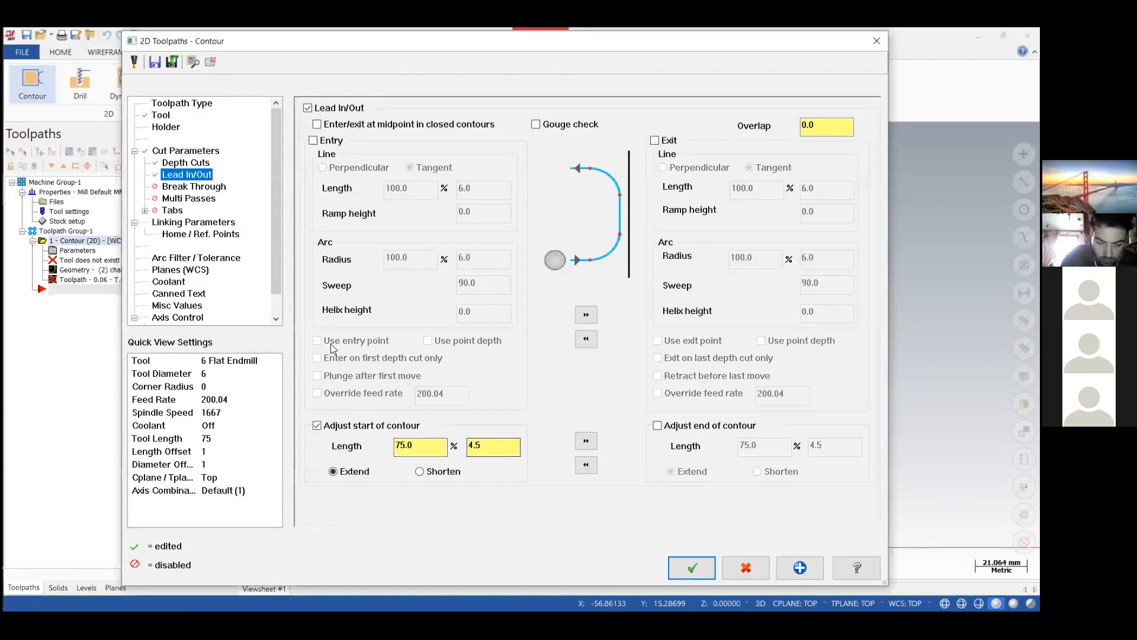
Make the contour's feed plane and depth absolute and set its top of stock to 0.
click(174, 201)
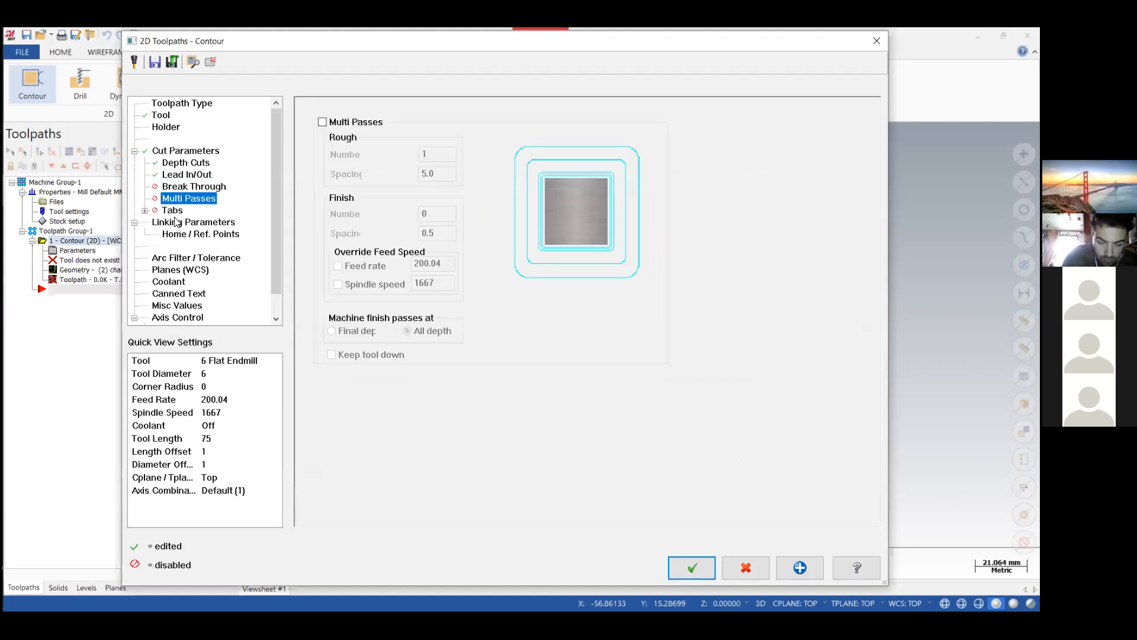
click(225, 223)
click(506, 307)
click(506, 457)
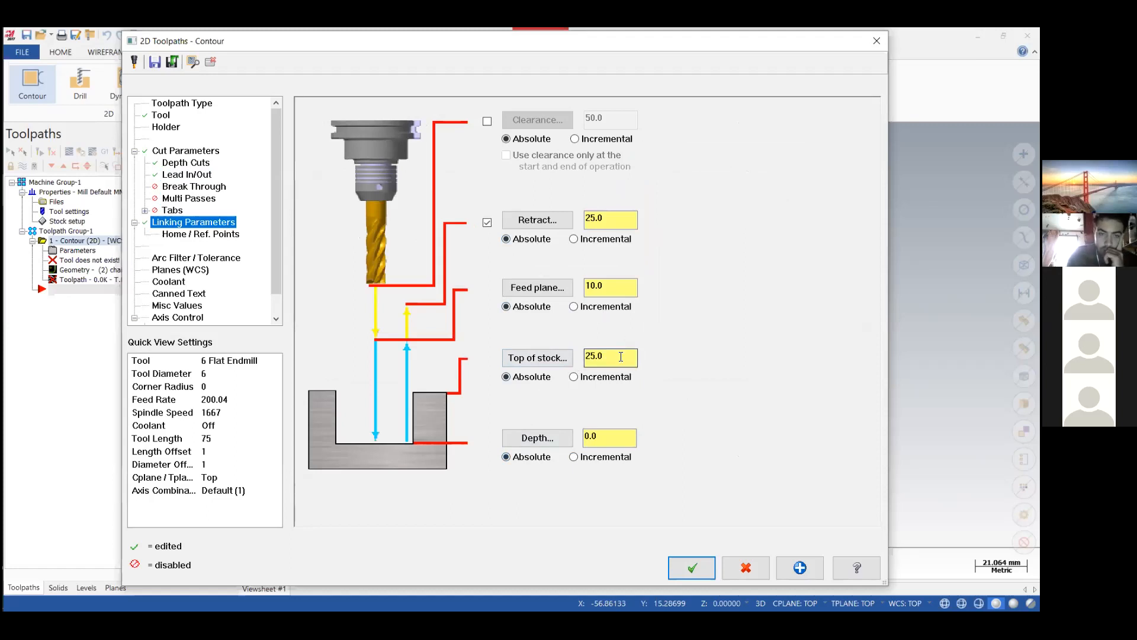
double_click(595, 357)
text(0)
Check the slot depth in Clase 1_1.PDF, enter the contour's depth accordingly and accept the toolpath.
double_click(613, 439)
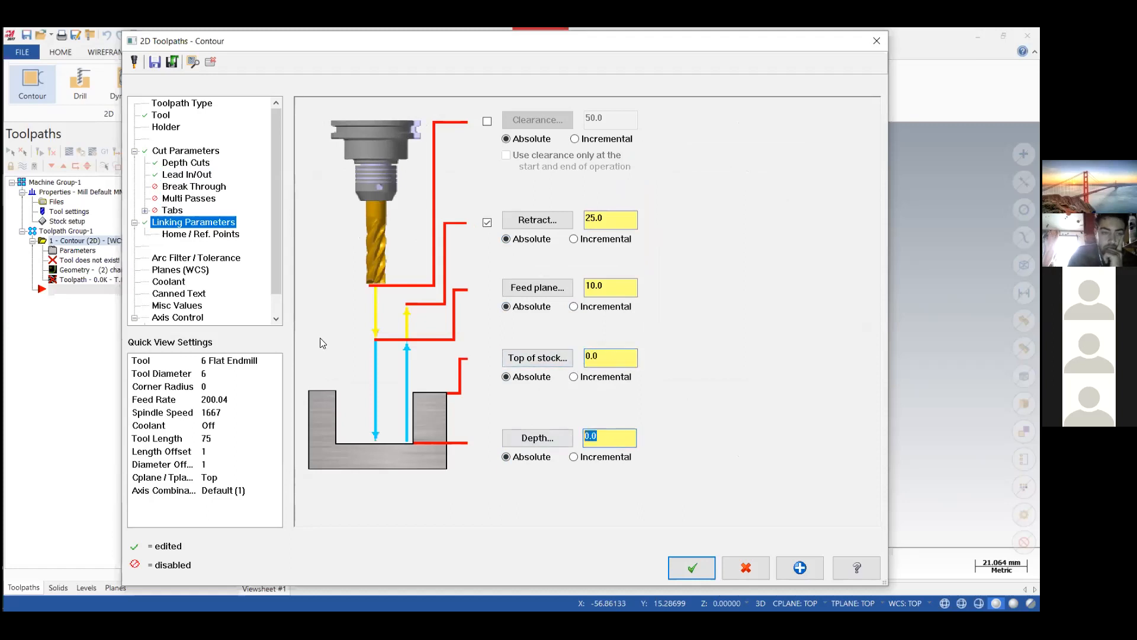
mouse_move(15, 239)
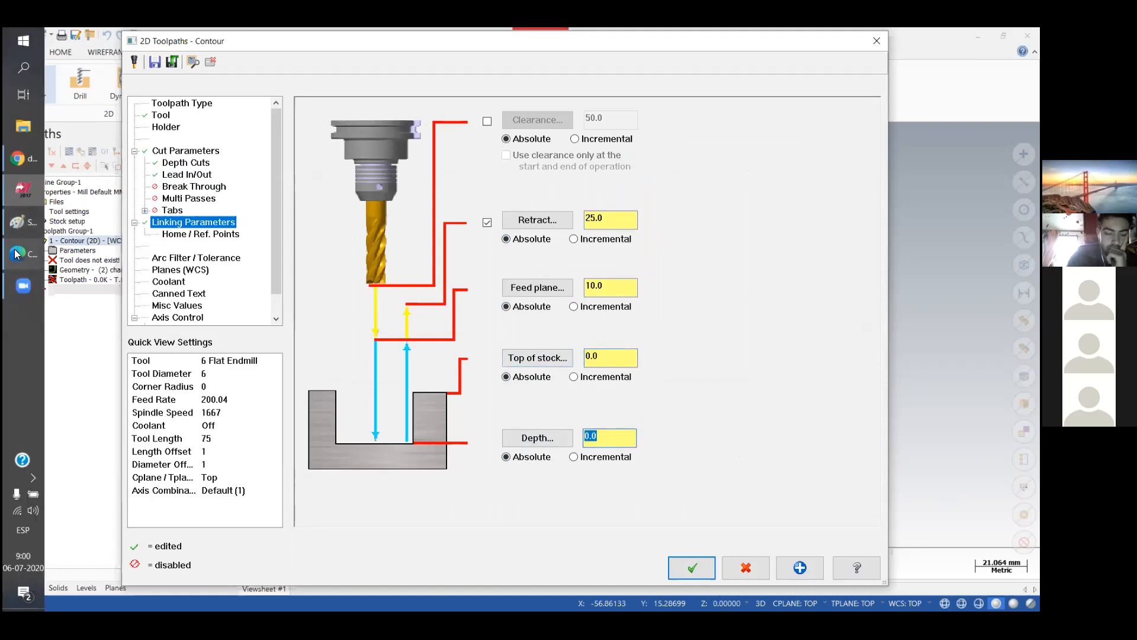
click(16, 254)
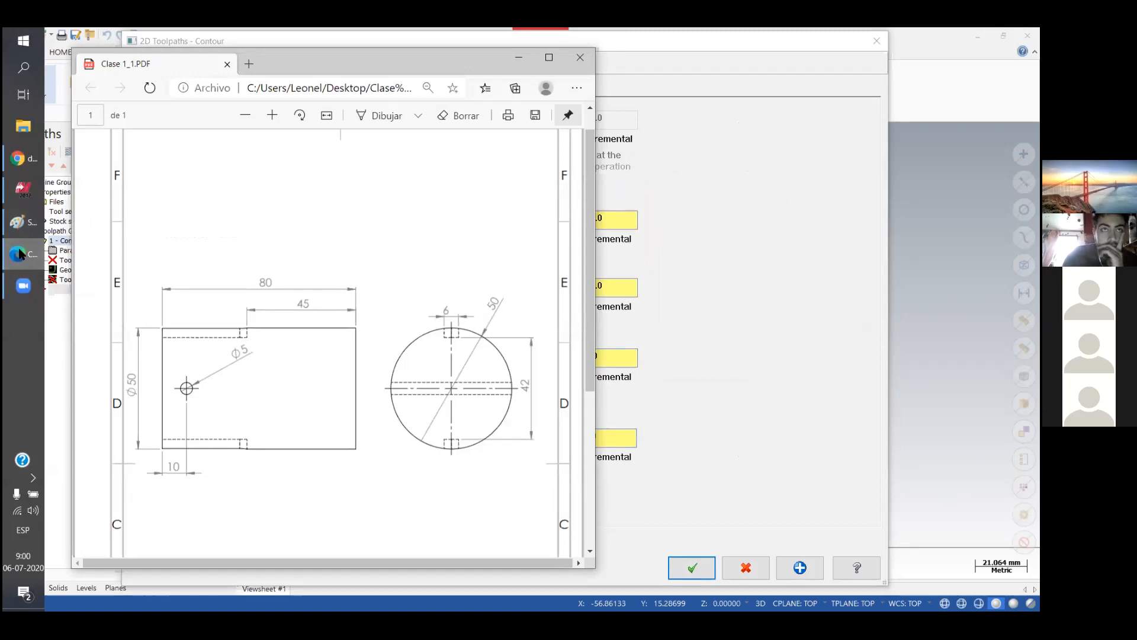
click(20, 255)
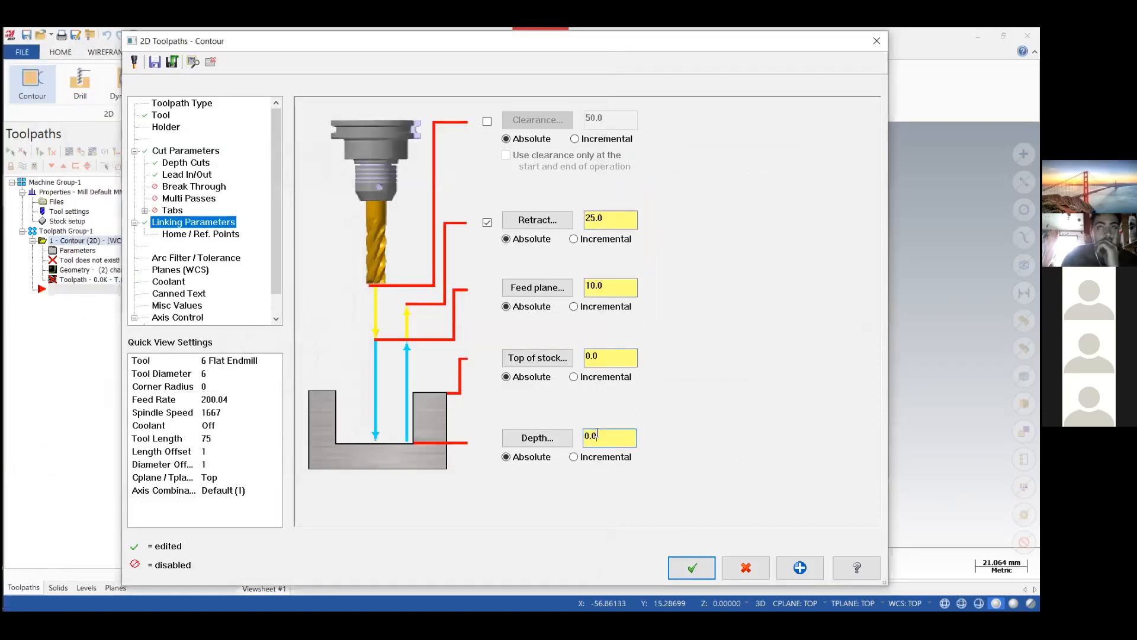
drag(608, 435, 546, 443)
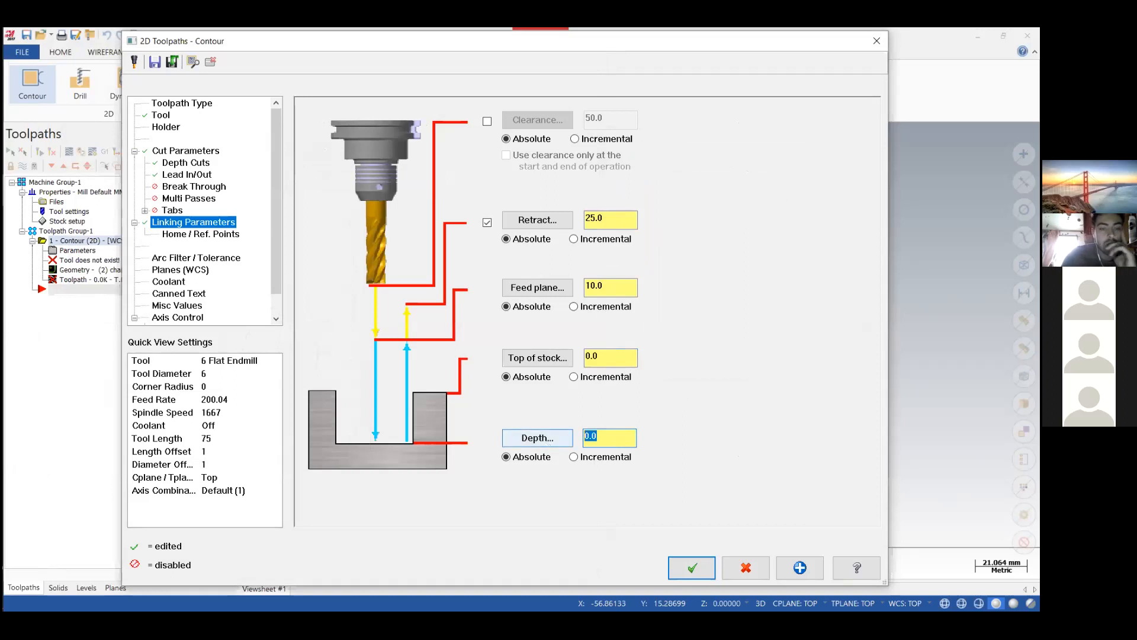
click(687, 566)
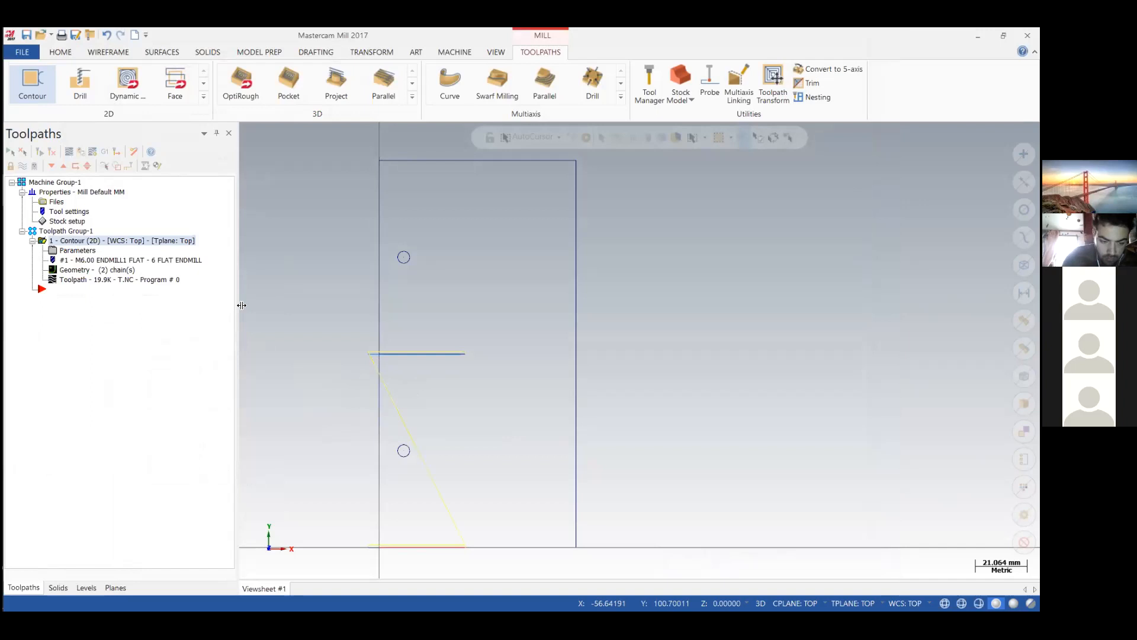
Start a drill toolpath using the centers of the two hole circles as drill points.
click(84, 80)
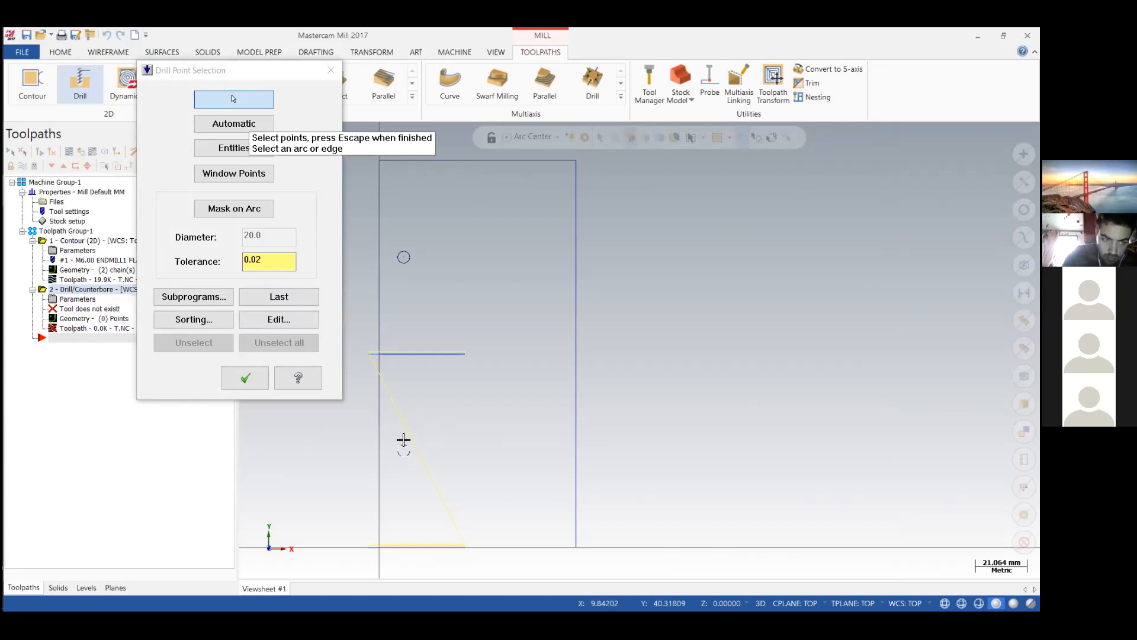
click(410, 262)
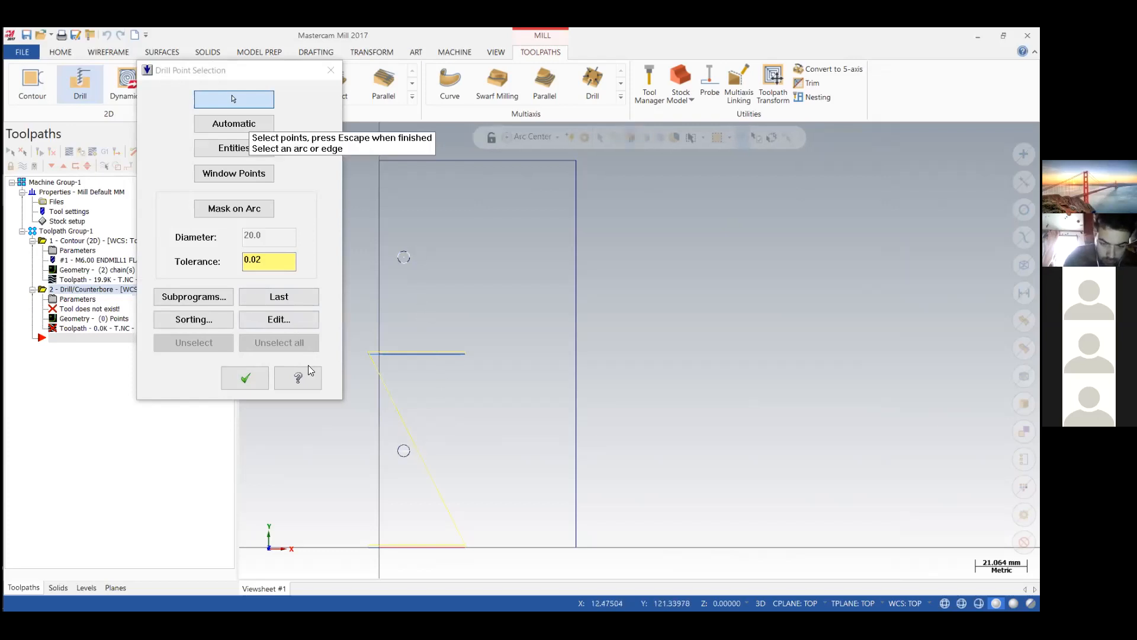
key(Escape)
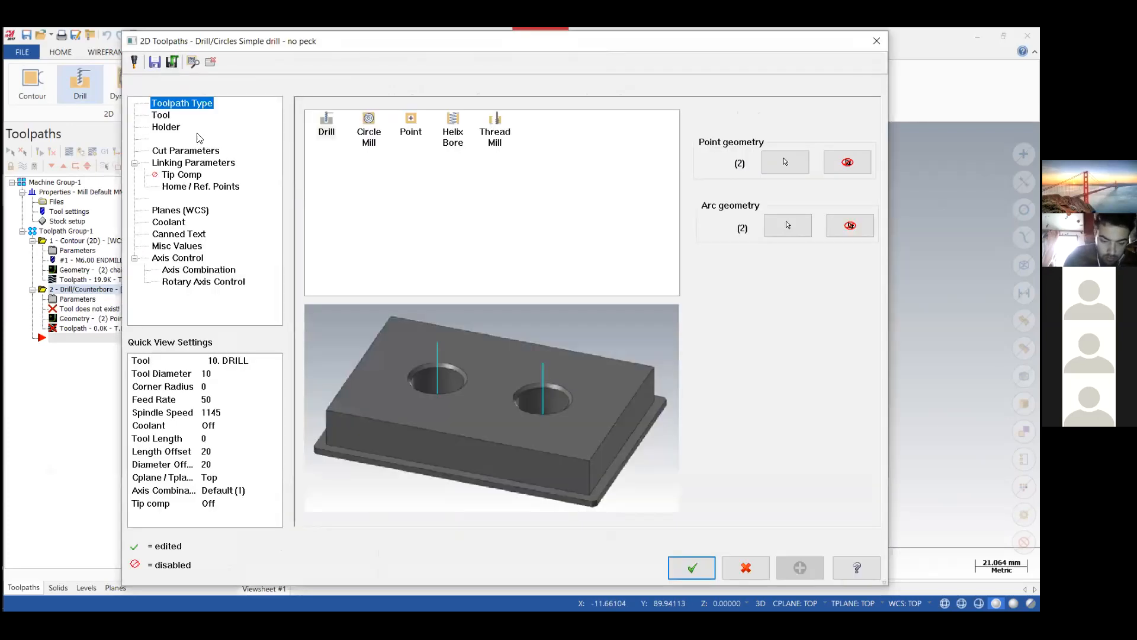
Create a center drill of standard size 3.15 as the tool for the drill operation.
right_click(393, 220)
click(403, 239)
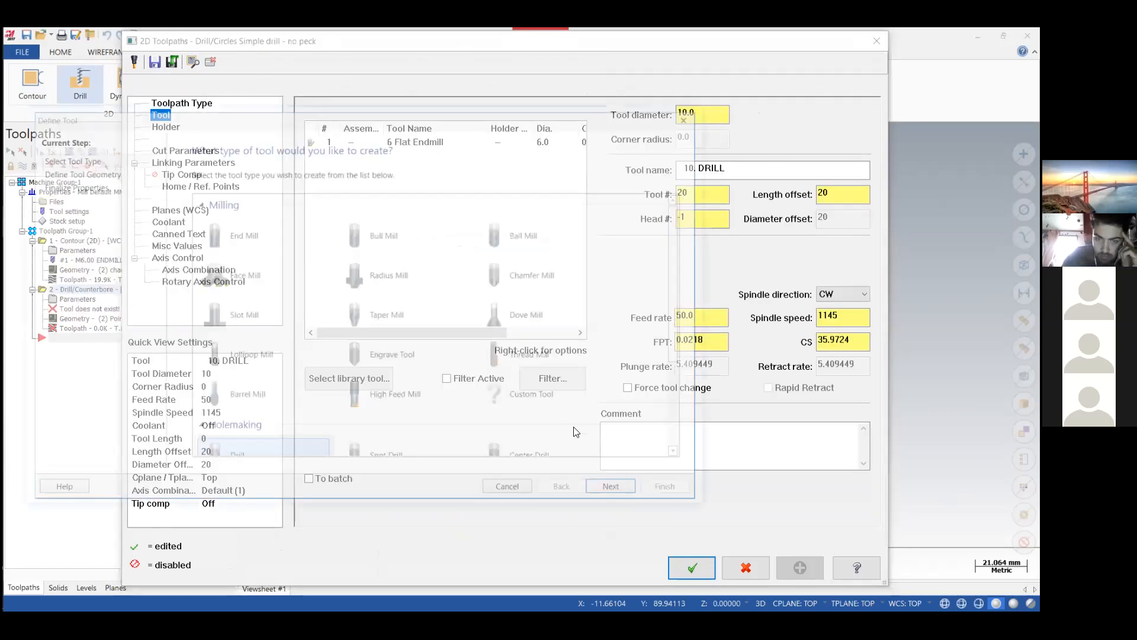
click(578, 439)
click(609, 490)
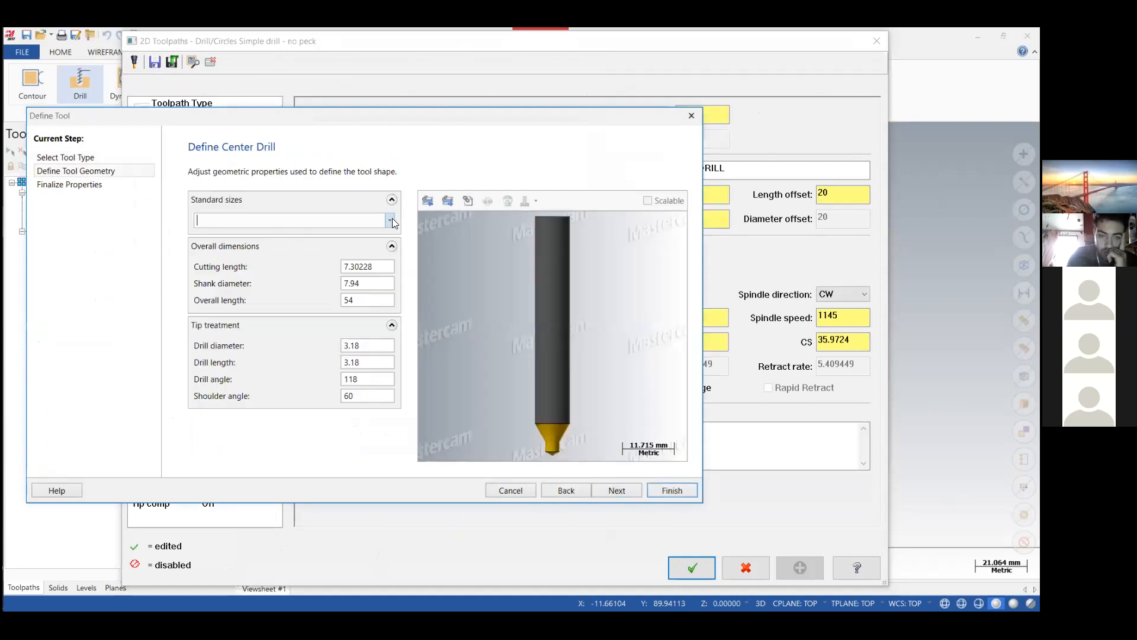
click(393, 223)
click(293, 351)
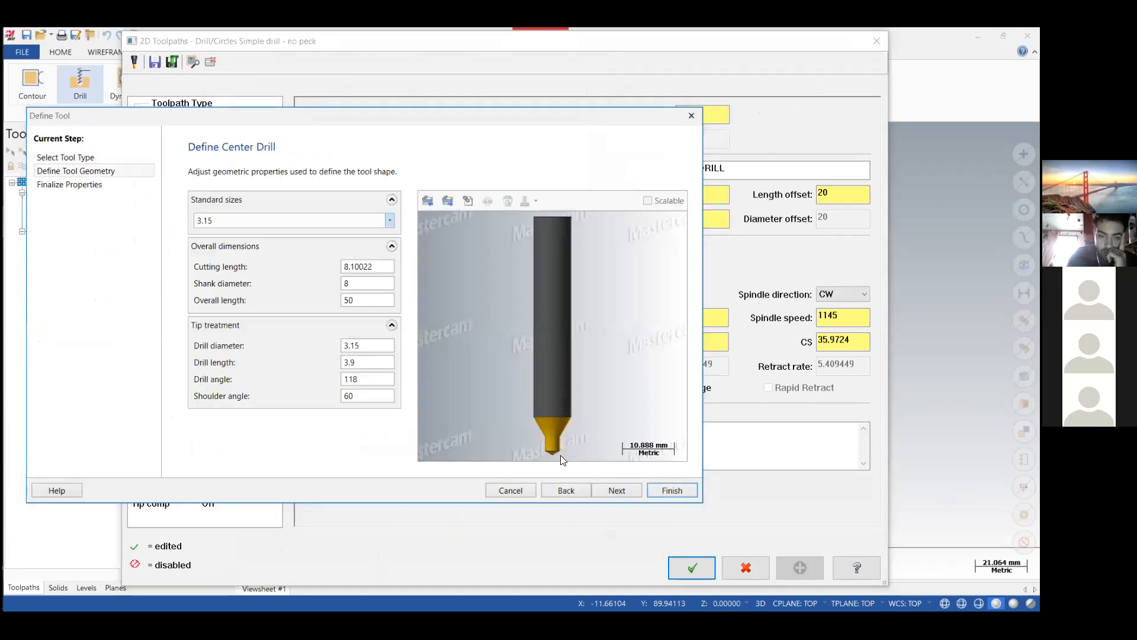
click(664, 490)
Make the center drilling's retract and depth absolute, set the top of stock to 0 and enter a negative depth.
click(185, 150)
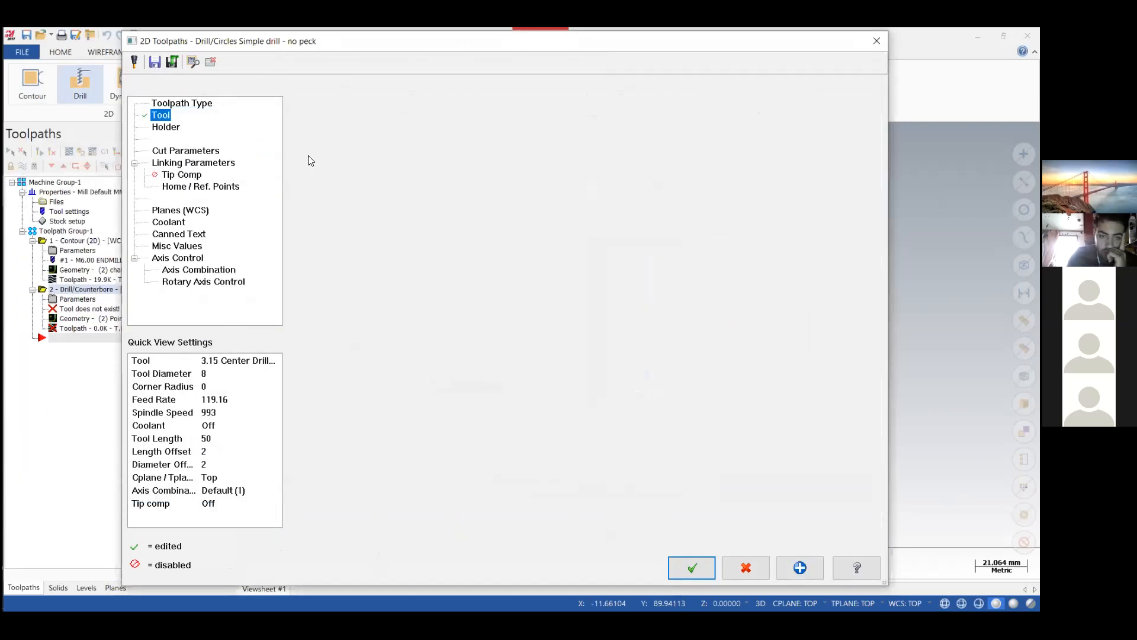
click(176, 163)
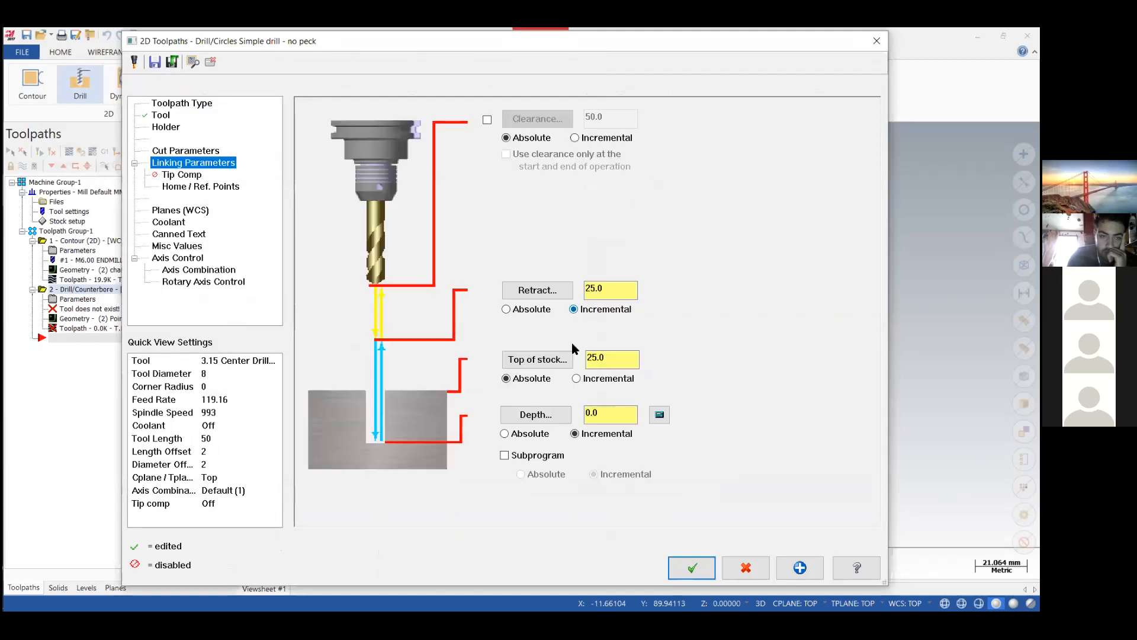
click(522, 436)
click(522, 316)
double_click(595, 358)
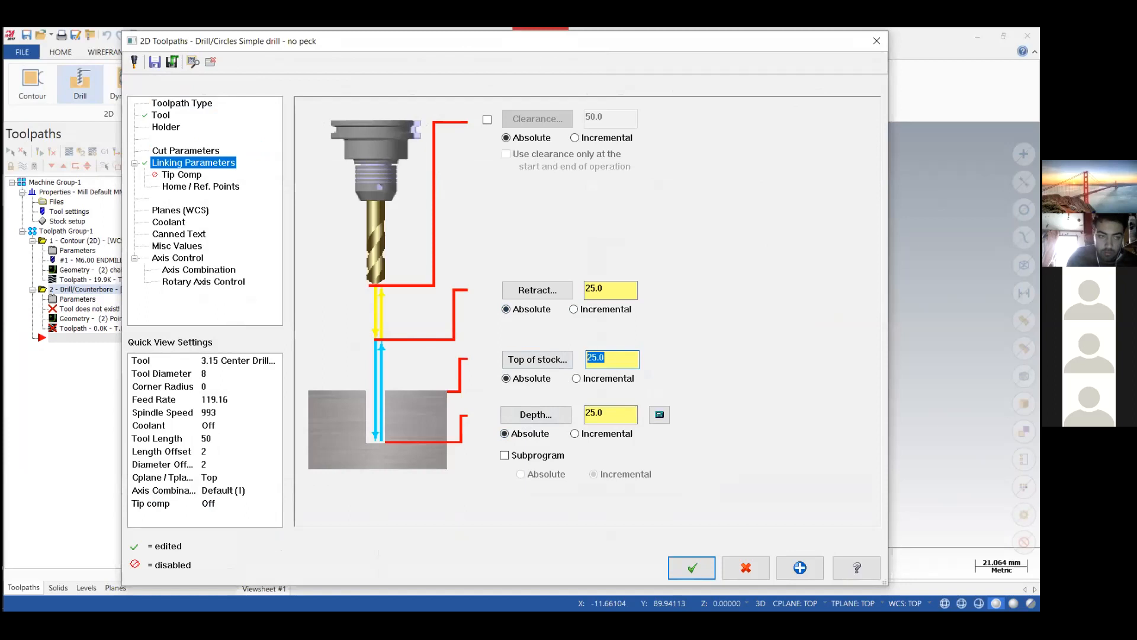
text(0)
key(Tab)
key(BackSpace)
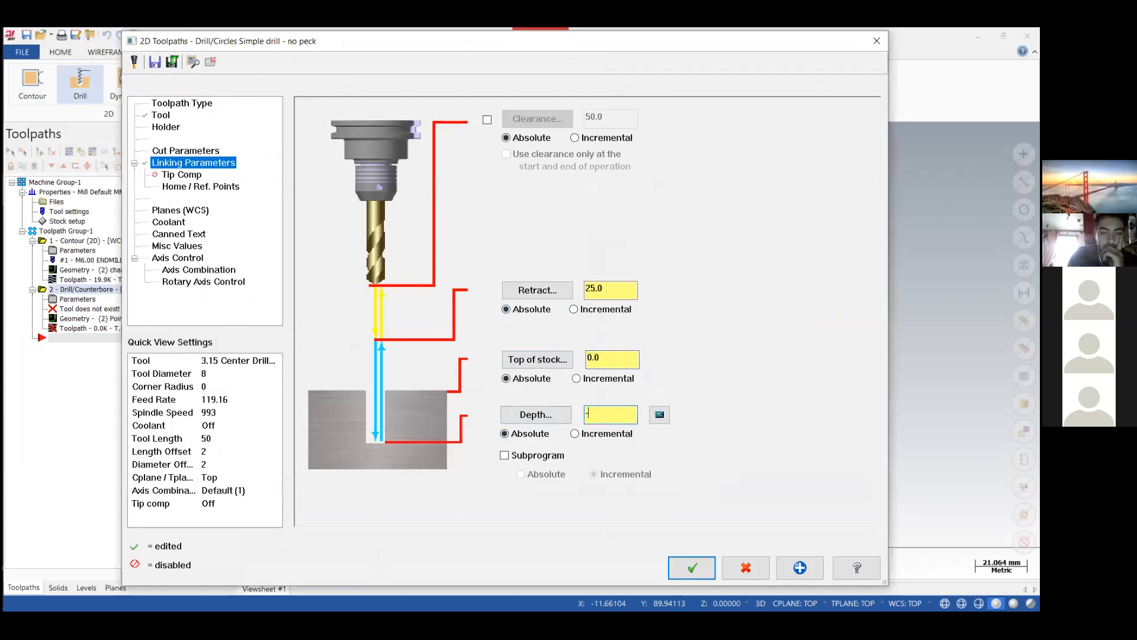
Set the center drilling to Y axis substitution with a 50 mm rotary diameter and no unroll, and accept the operation.
click(195, 285)
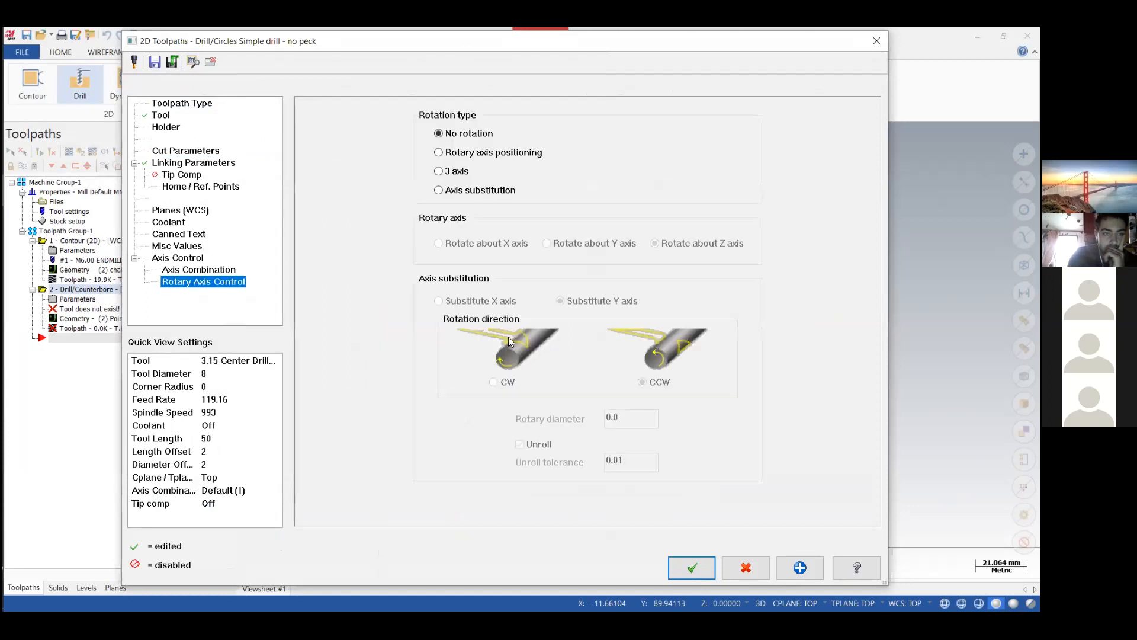
click(451, 190)
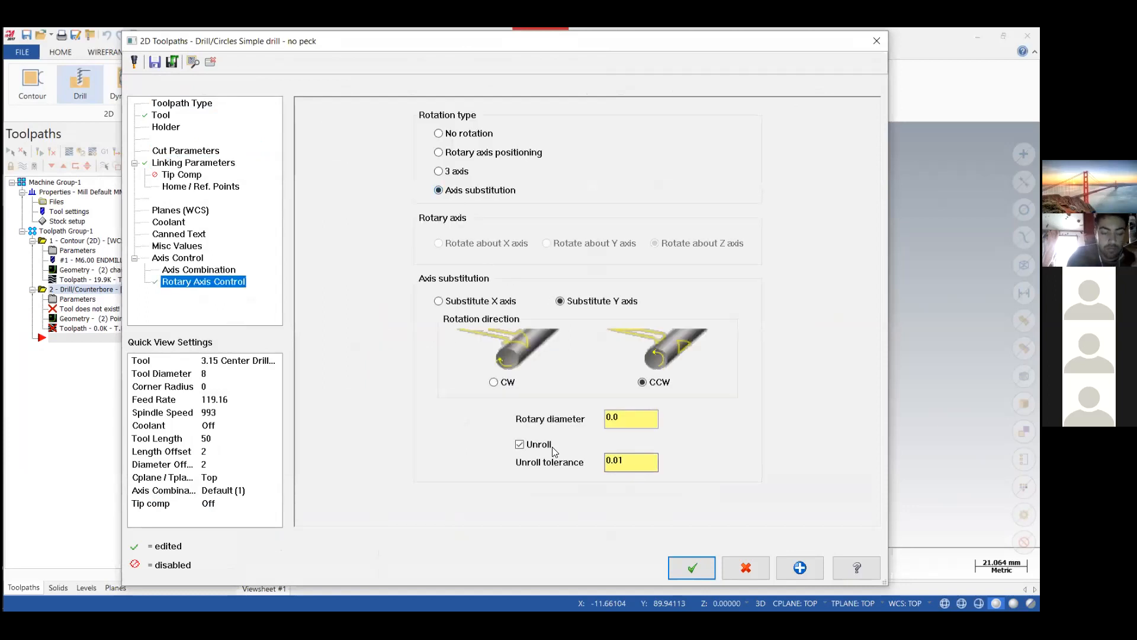
click(517, 446)
drag(651, 421, 584, 419)
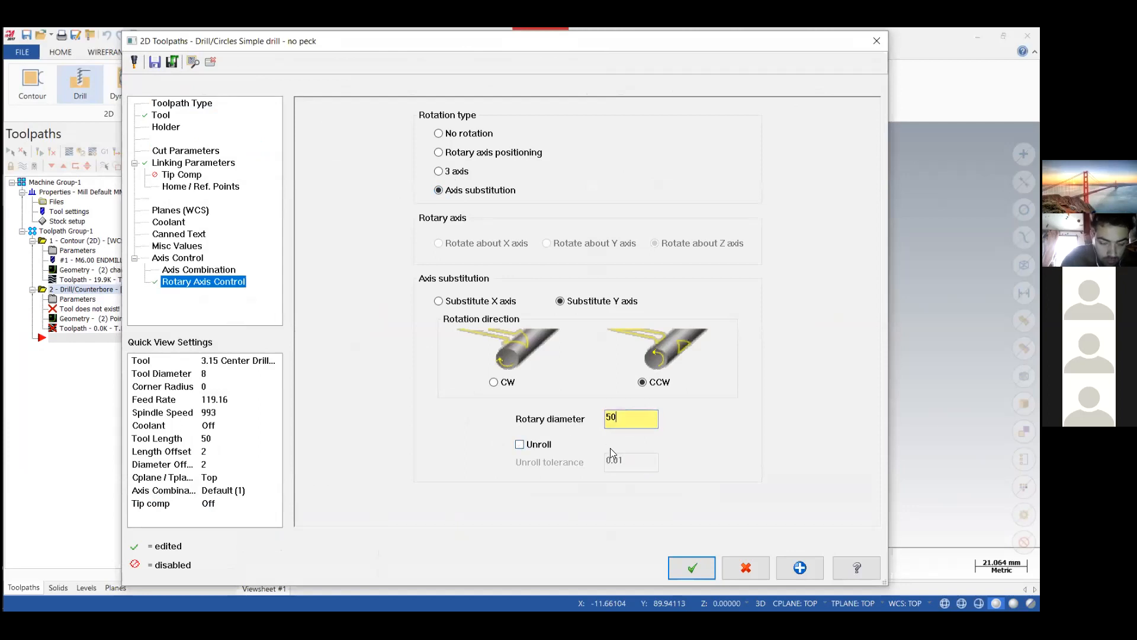
click(686, 568)
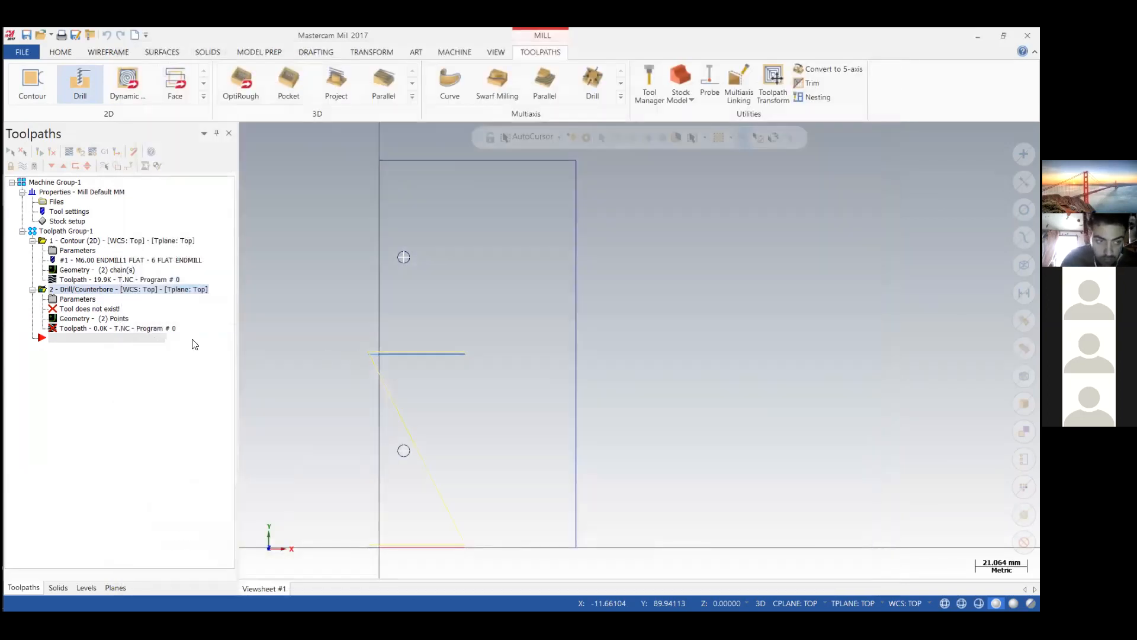
Reopen the contour operation's parameters and set its absolute depth to -4.
click(78, 251)
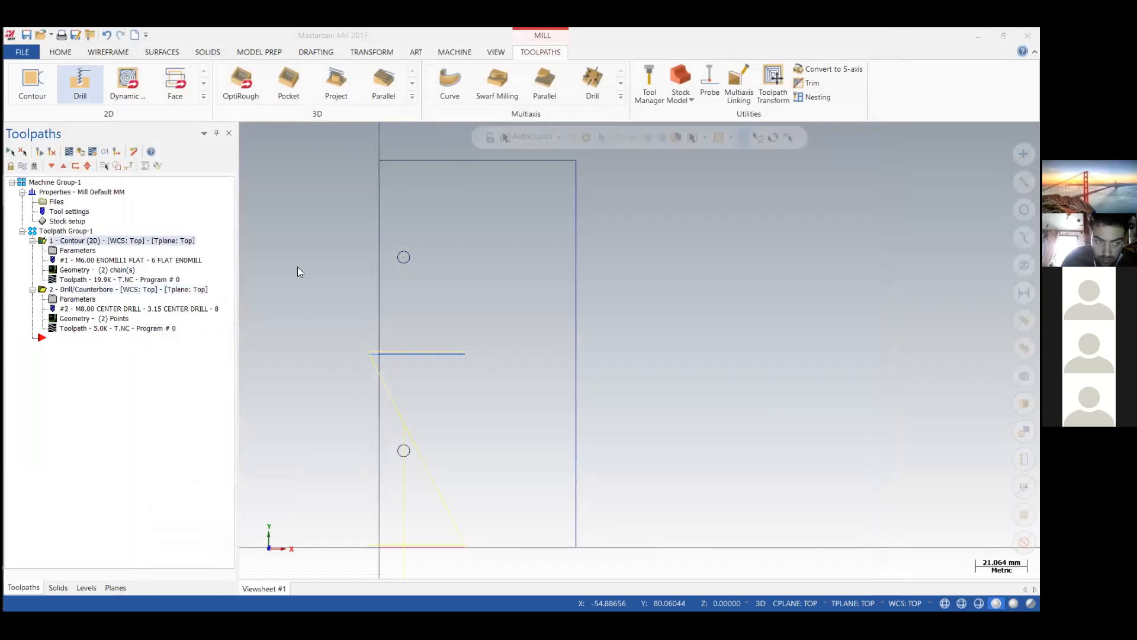
click(186, 163)
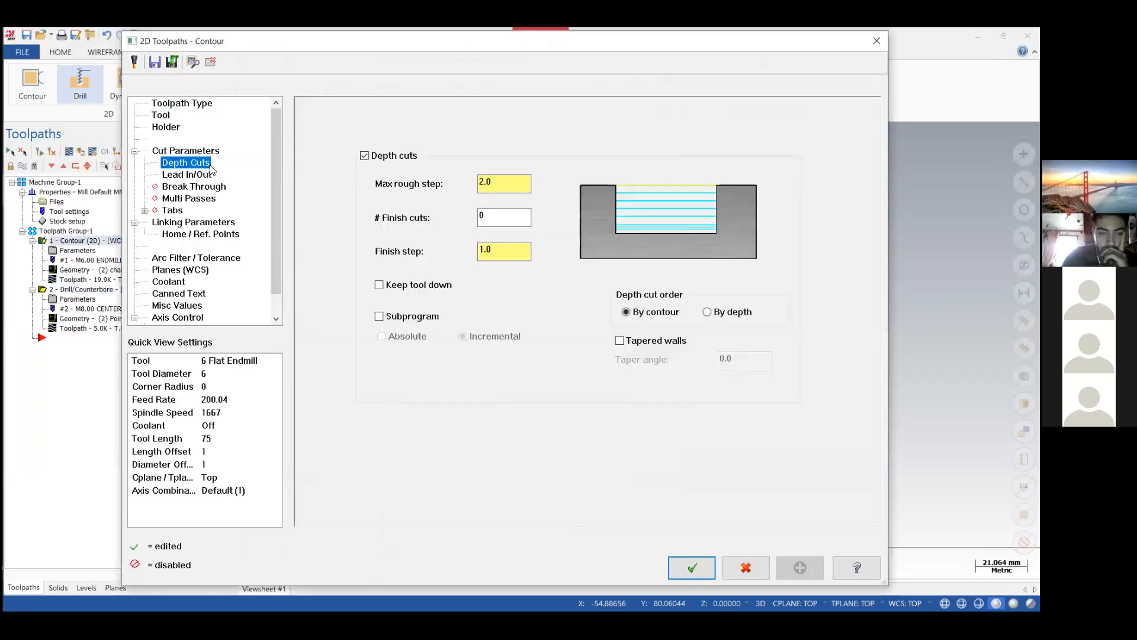
click(198, 226)
drag(604, 437, 557, 438)
text(-4)
key(Return)
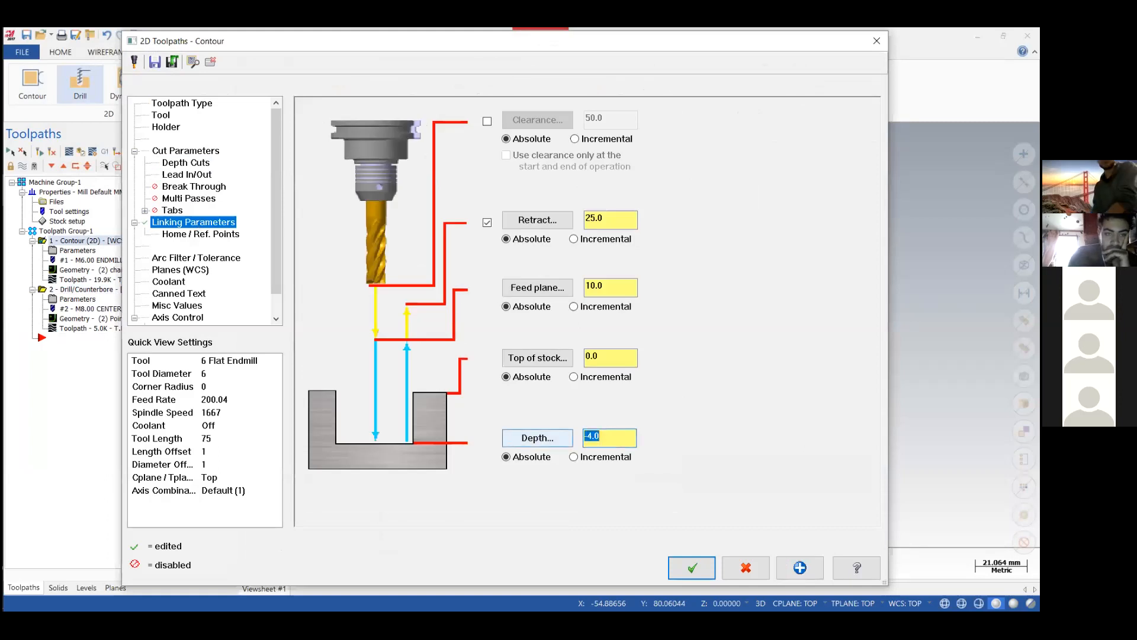
Set the contour to Y axis substitution with a 50 mm rotary diameter and no unroll, and regenerate the toolpath.
drag(276, 227, 276, 272)
click(439, 190)
click(520, 444)
drag(630, 419, 535, 418)
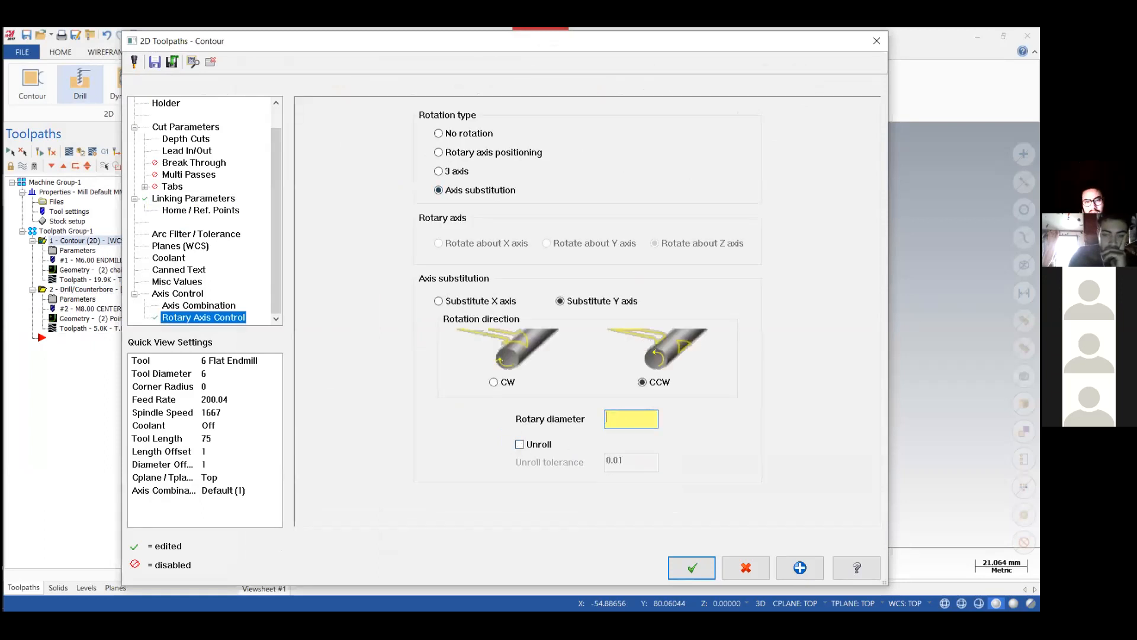
click(708, 572)
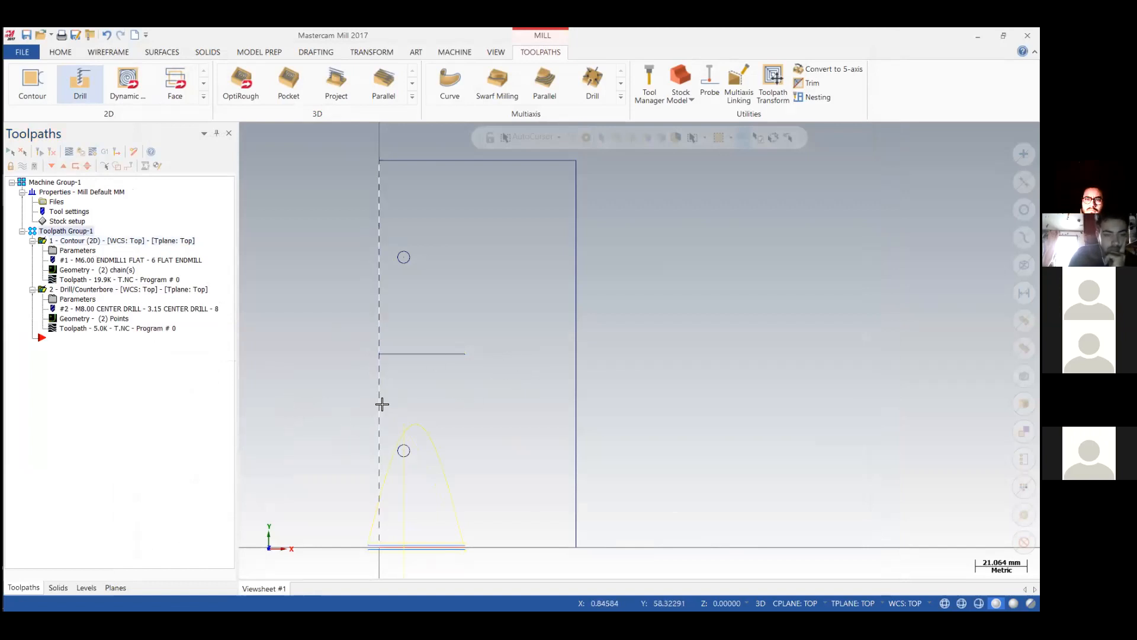
Verify both toolpaths on the cylindrical stock in Mastercam Simulator, inspect the slots and center-drilled holes, and close the simulation.
mouse_move(312, 401)
middle_down()
mouse_move(320, 348)
mouse_move(302, 314)
mouse_move(317, 319)
middle_up()
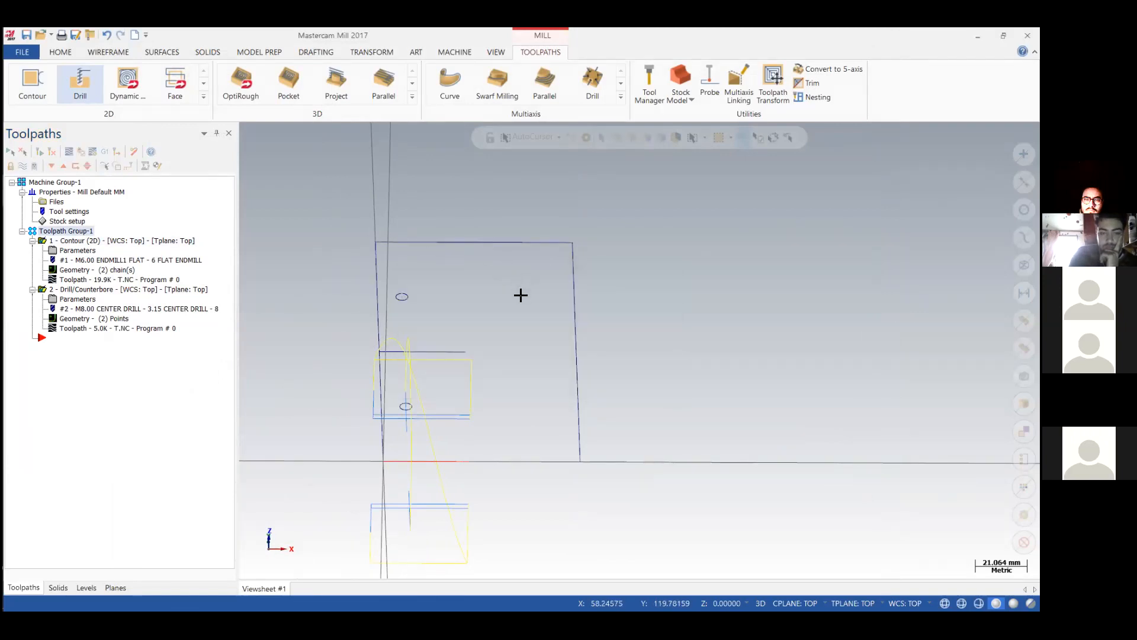
click(17, 284)
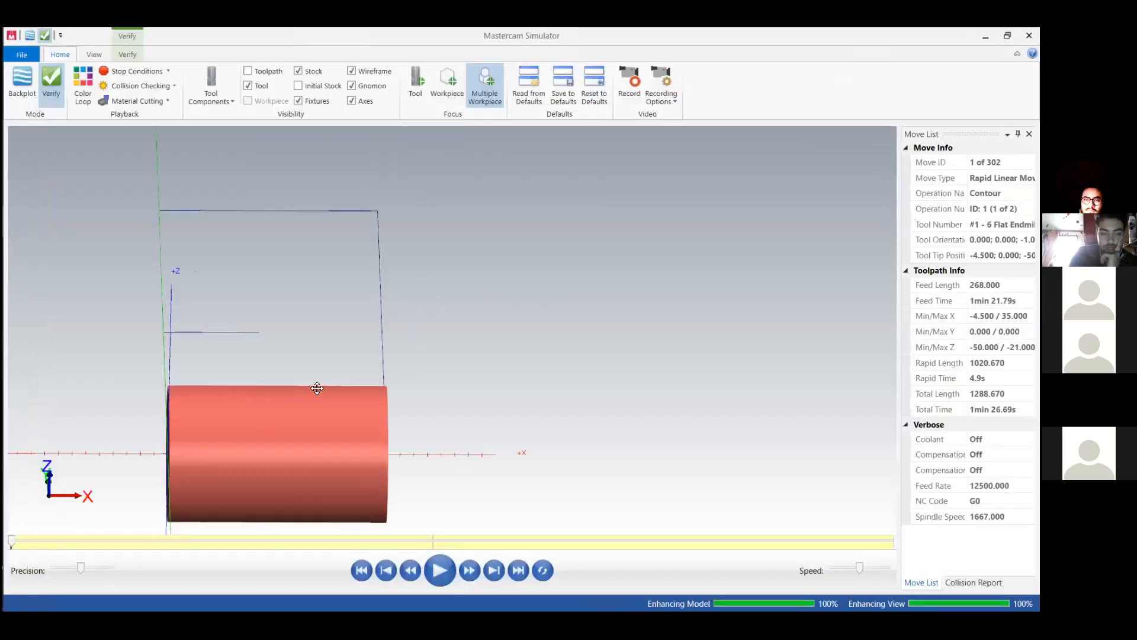
middle_drag(317, 388, 296, 395)
key(alt+7)
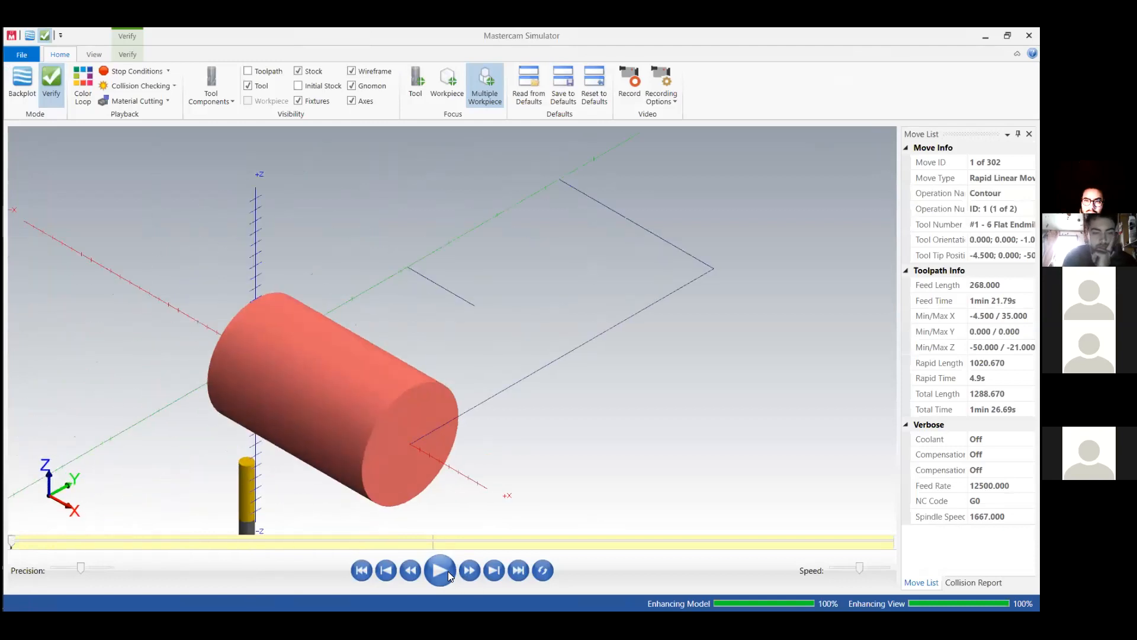
click(447, 571)
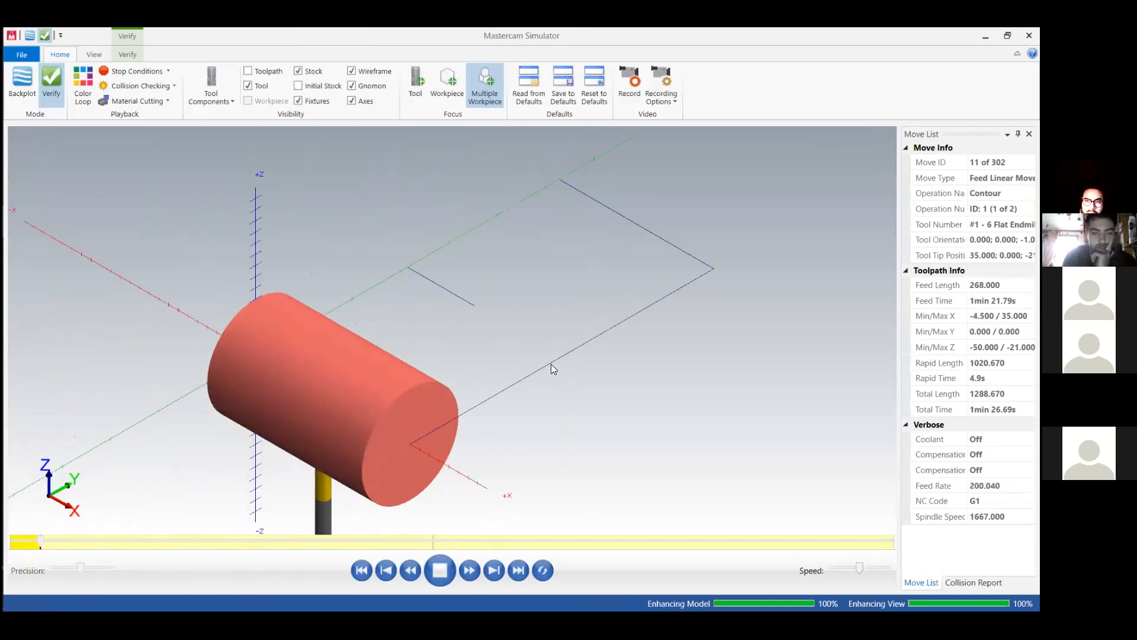
middle_drag(344, 387, 685, 169)
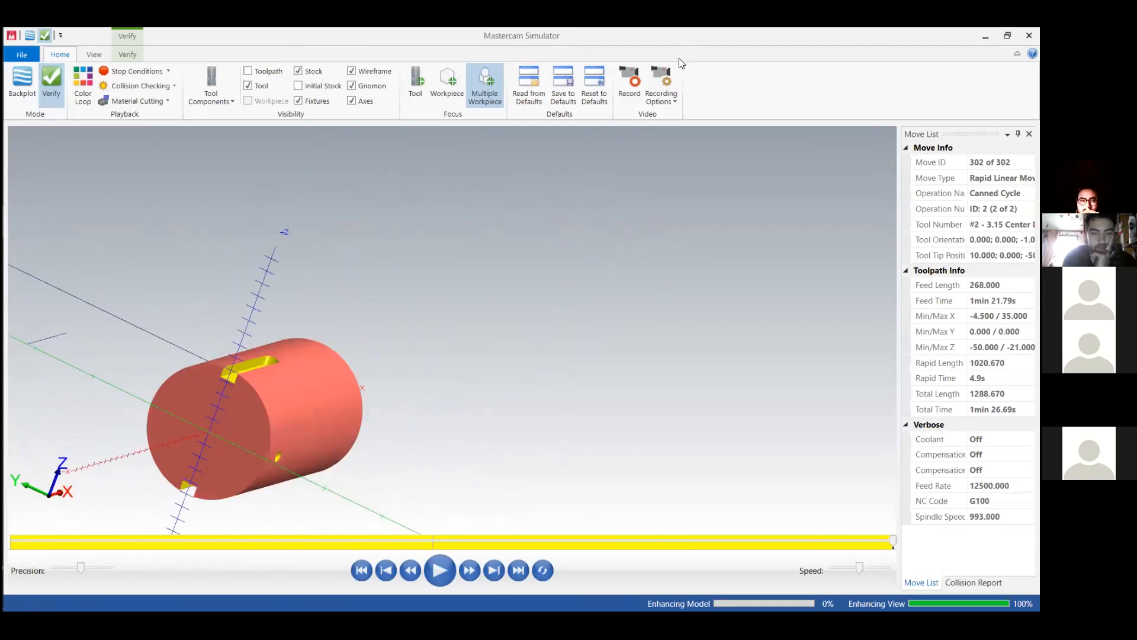
click(1007, 36)
drag(864, 68, 612, 107)
click(683, 107)
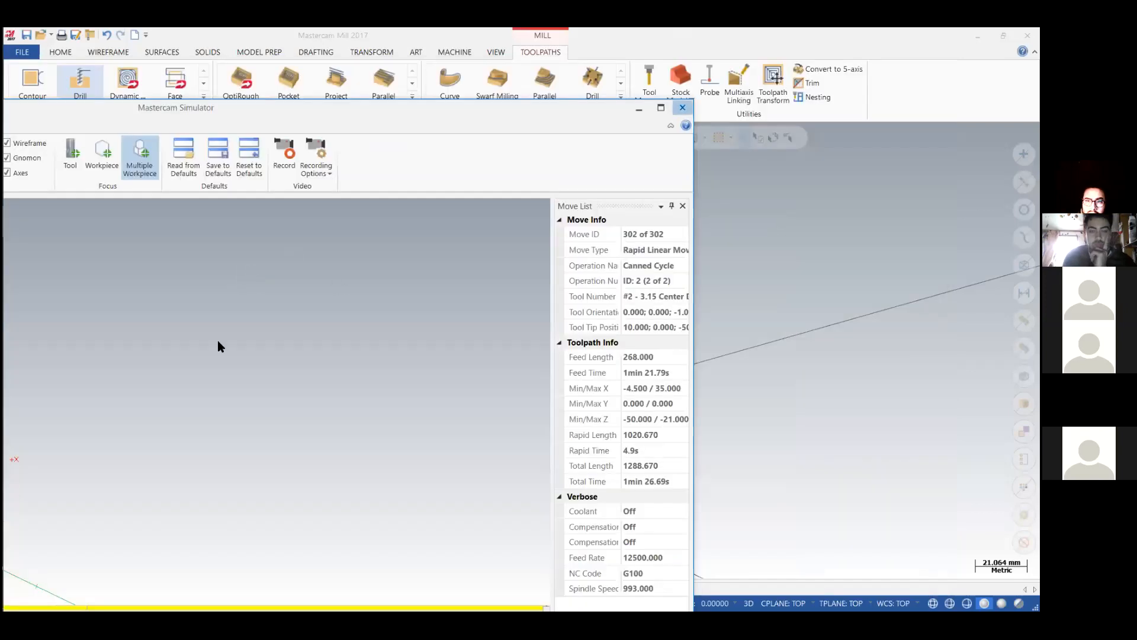
Start a second drill toolpath reusing the last selected hole points.
click(67, 74)
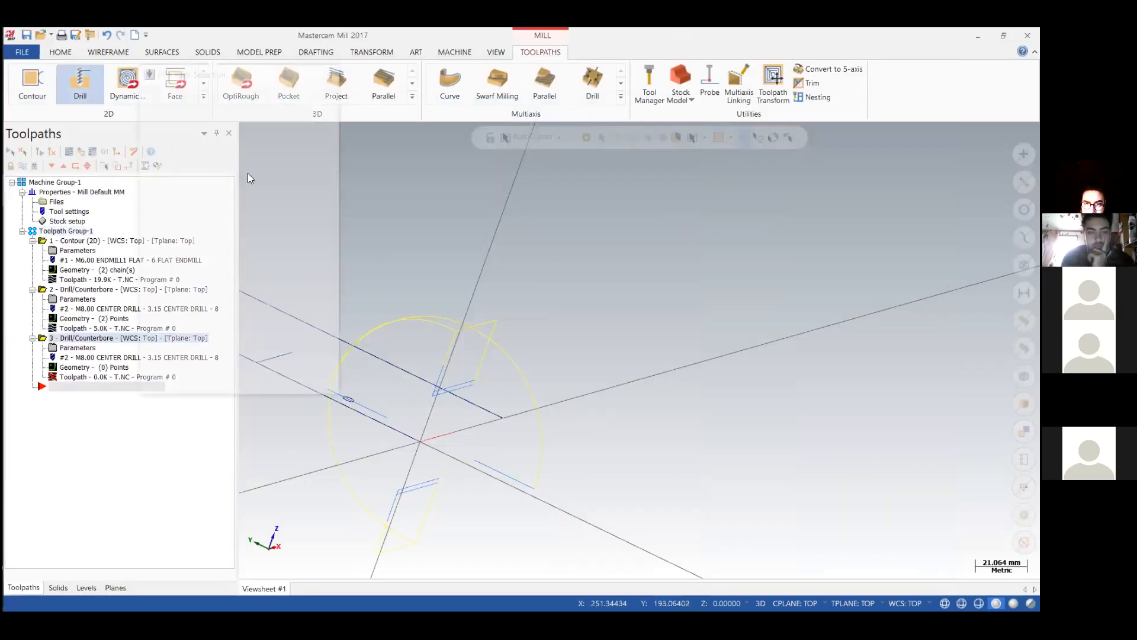
click(279, 297)
click(245, 378)
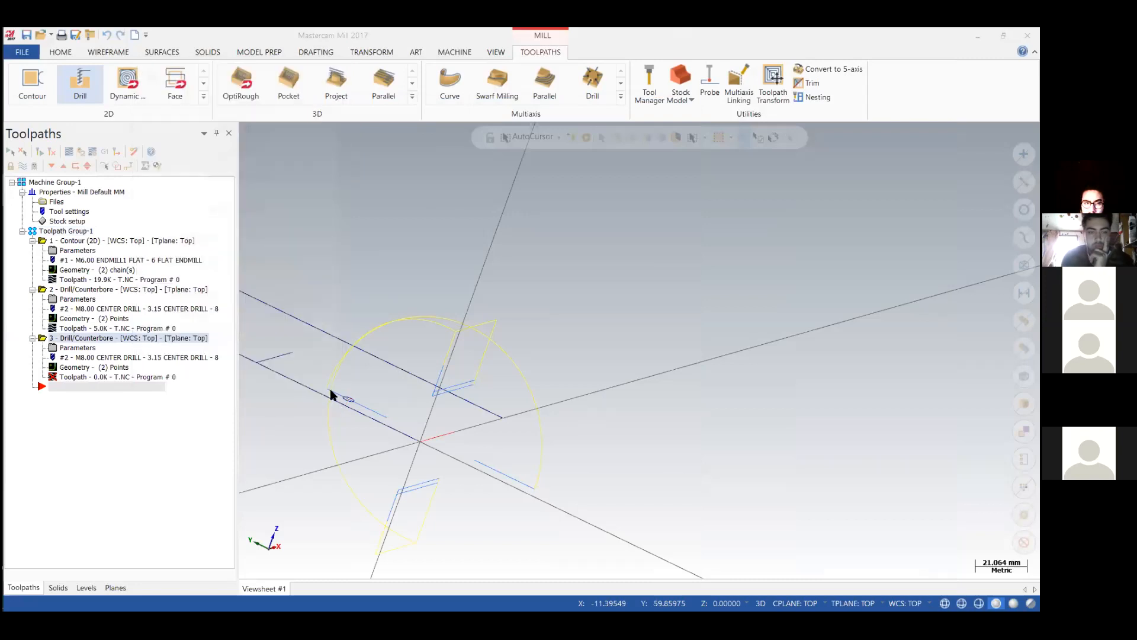
Create a new Drill tool for the operation using the 5 mm standard size and accept its remaining properties.
click(165, 115)
right_click(424, 202)
click(474, 221)
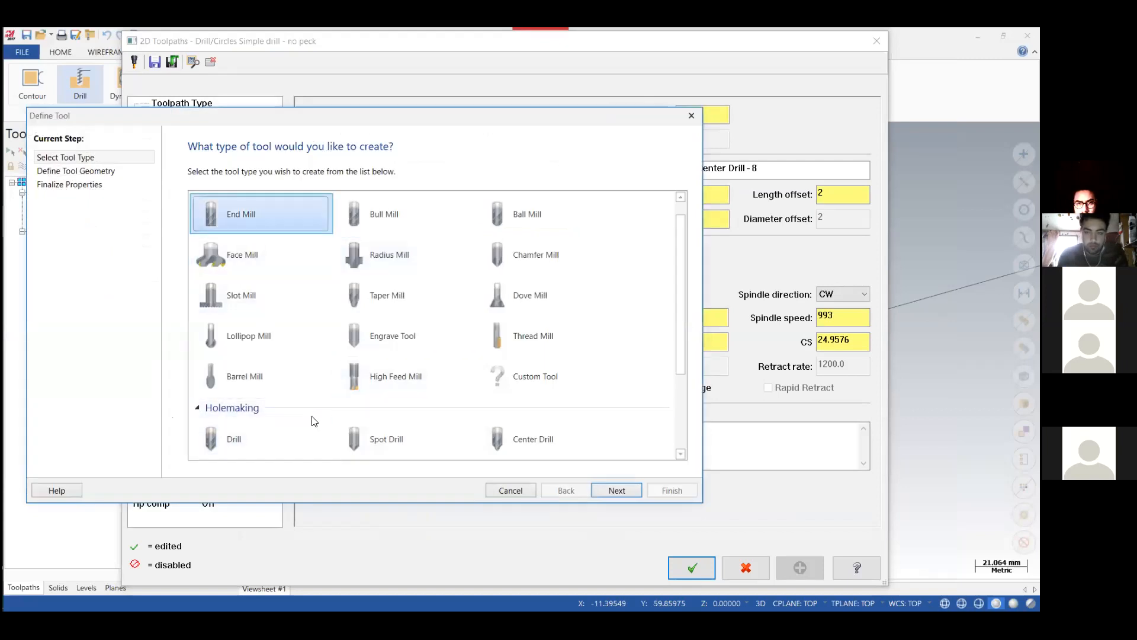
scroll(259, 448, down, 1)
double_click(259, 409)
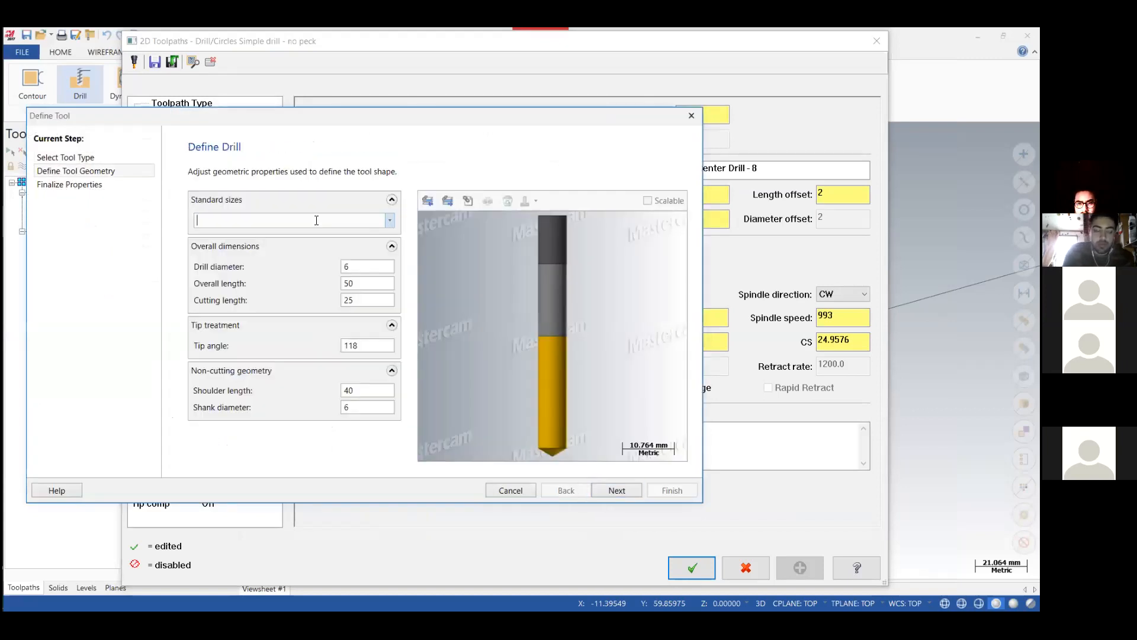
click(391, 221)
scroll(218, 331, down, 8)
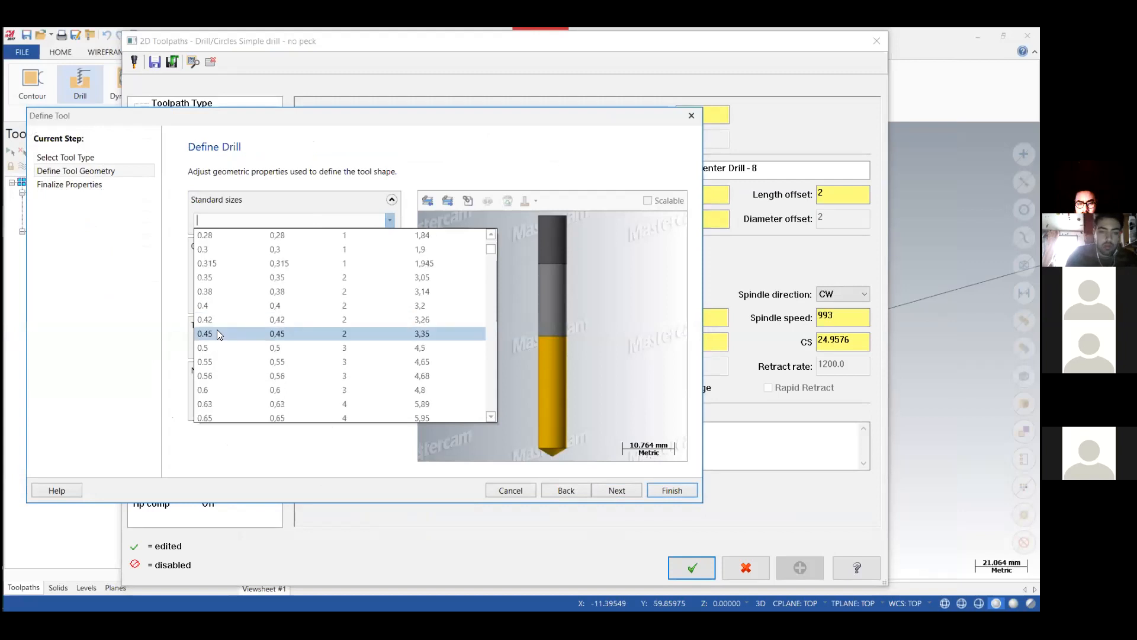
scroll(218, 331, down, 18)
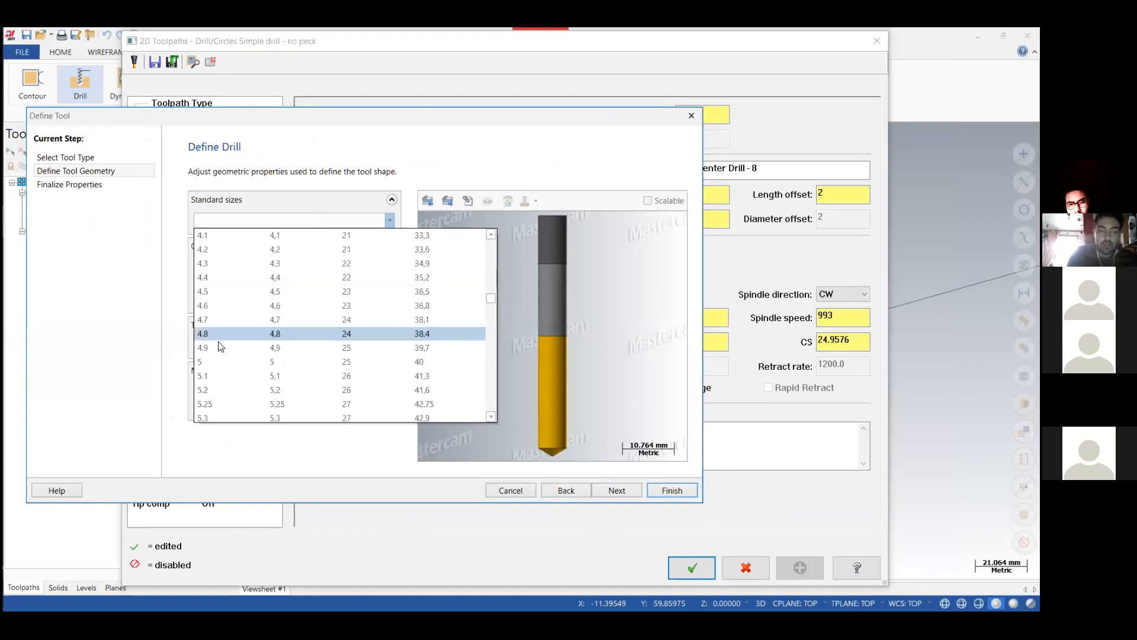
click(202, 237)
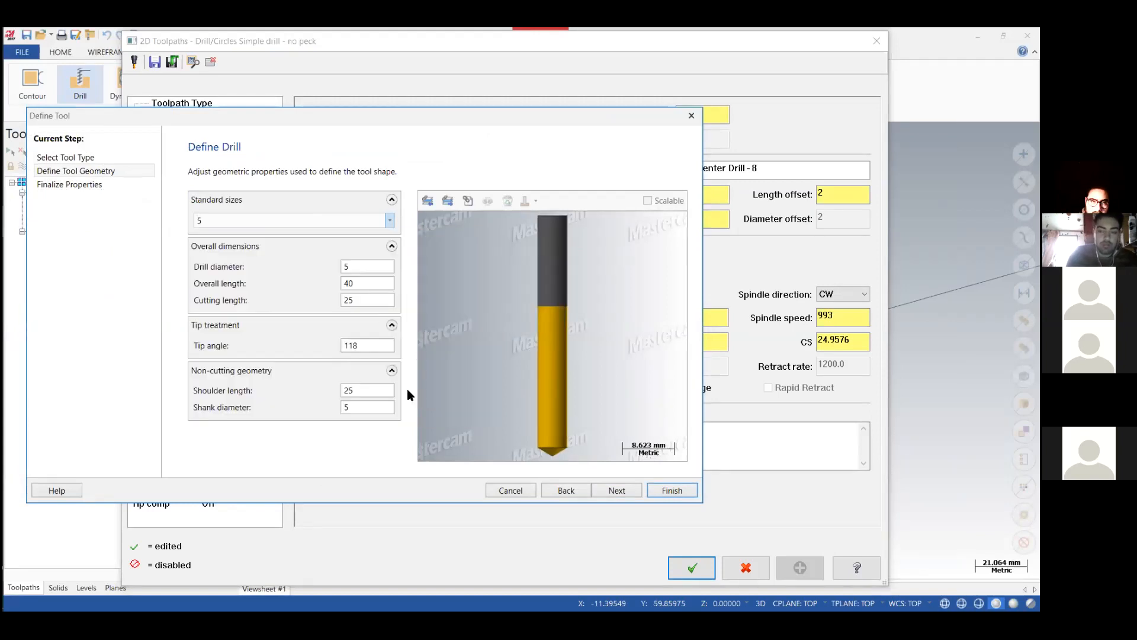
click(662, 491)
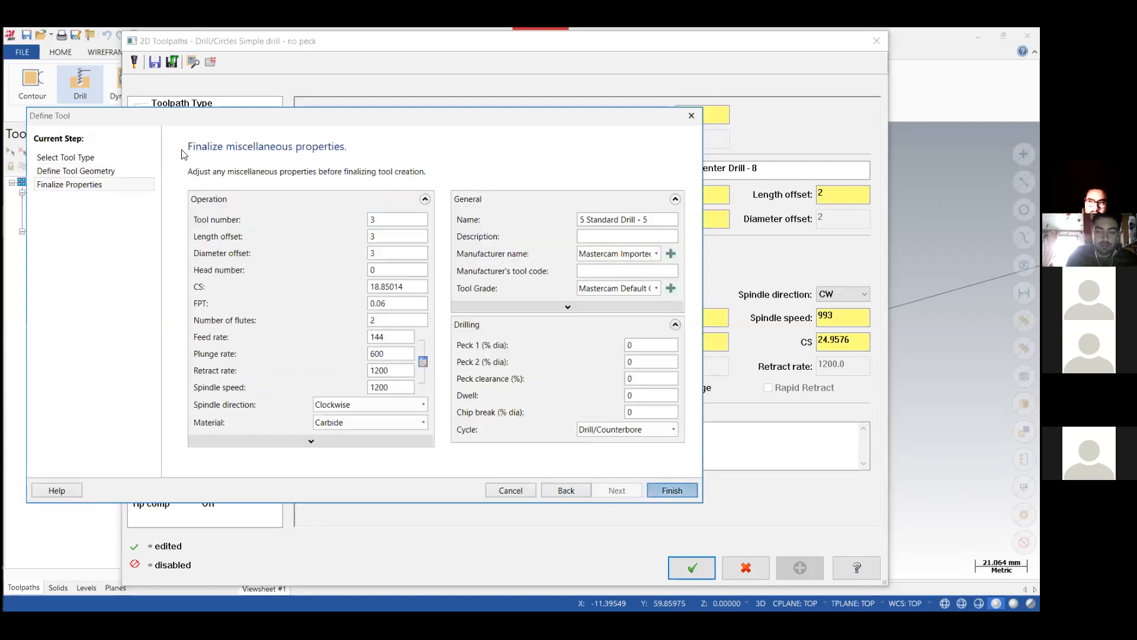
Change the drilling operation's cycle to Peck Drill in the cut parameters.
click(185, 151)
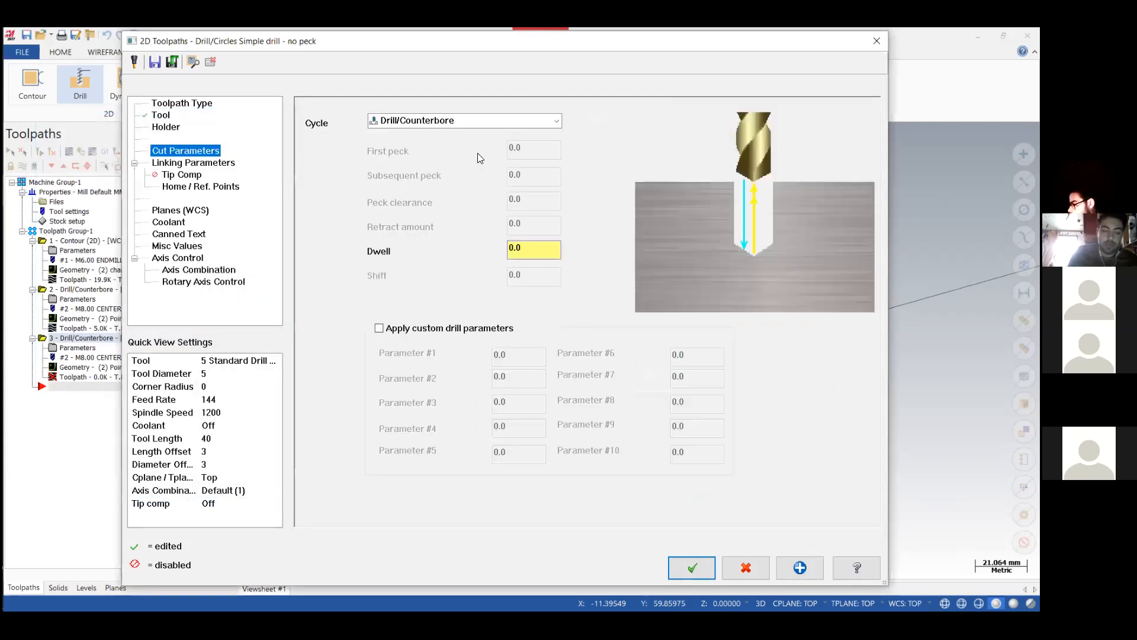
click(500, 121)
scroll(426, 151, up, 2)
click(414, 145)
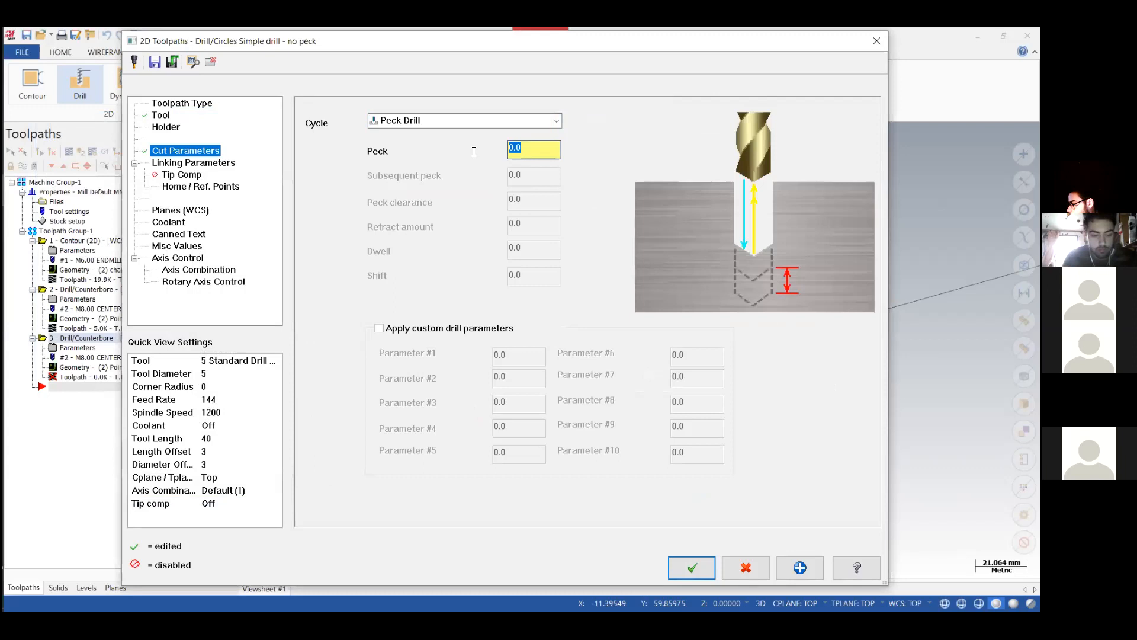
Set the drilling operation's absolute depth to -25 and its top of stock to 0.
click(171, 163)
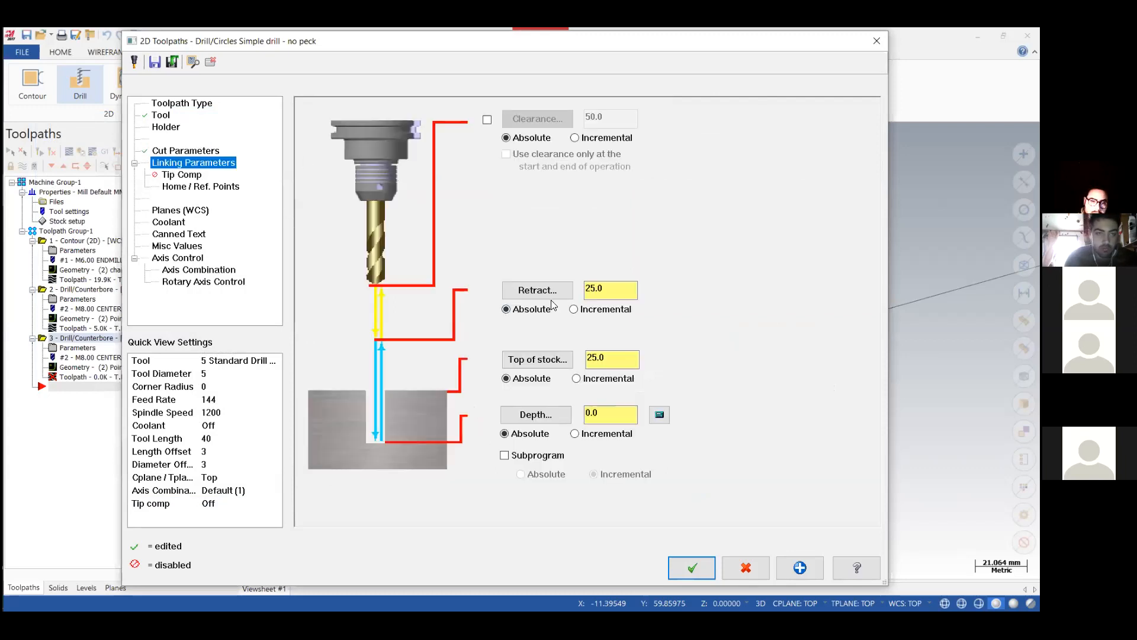
drag(603, 414, 577, 415)
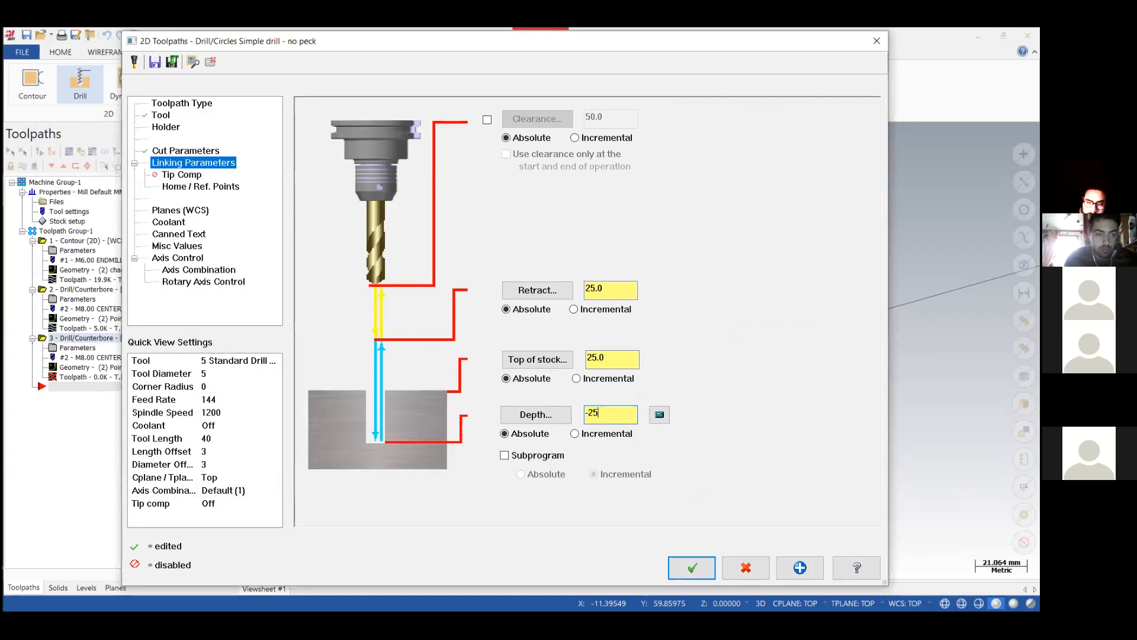
drag(605, 355, 583, 356)
text(0)
key(Return)
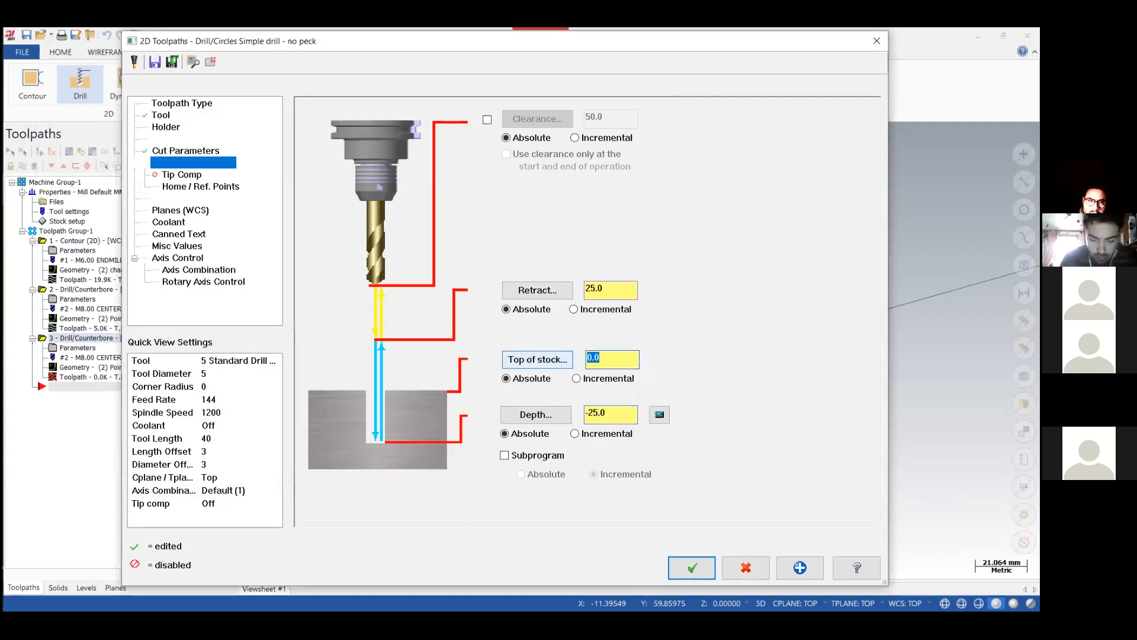
Enter the cylinder's rotary diameter for the Y axis substitution without unroll, and generate the peck drill toolpath.
click(184, 282)
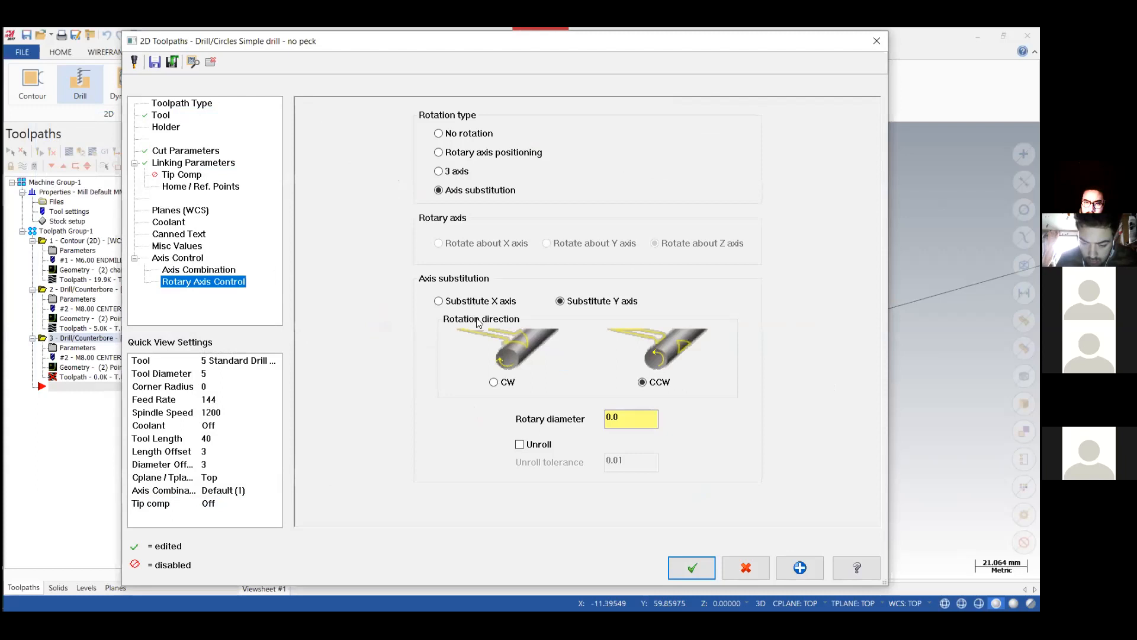
drag(640, 423, 582, 425)
key(Return)
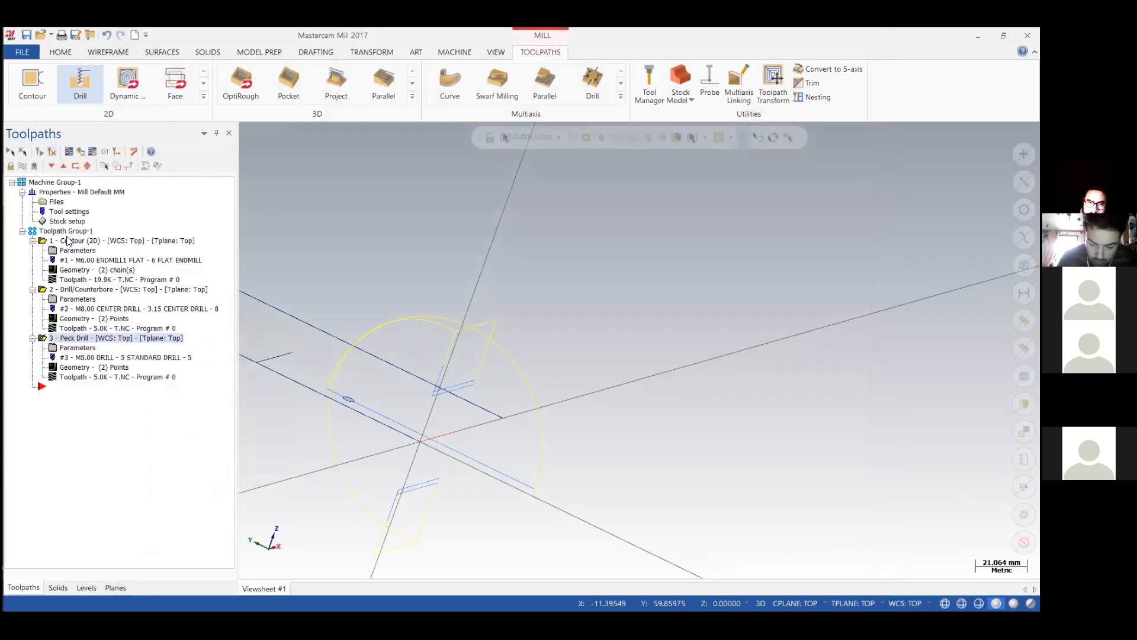
Verify all three toolpaths on the cylindrical stock in Mastercam Simulator and inspect the slots and drilled holes.
click(86, 154)
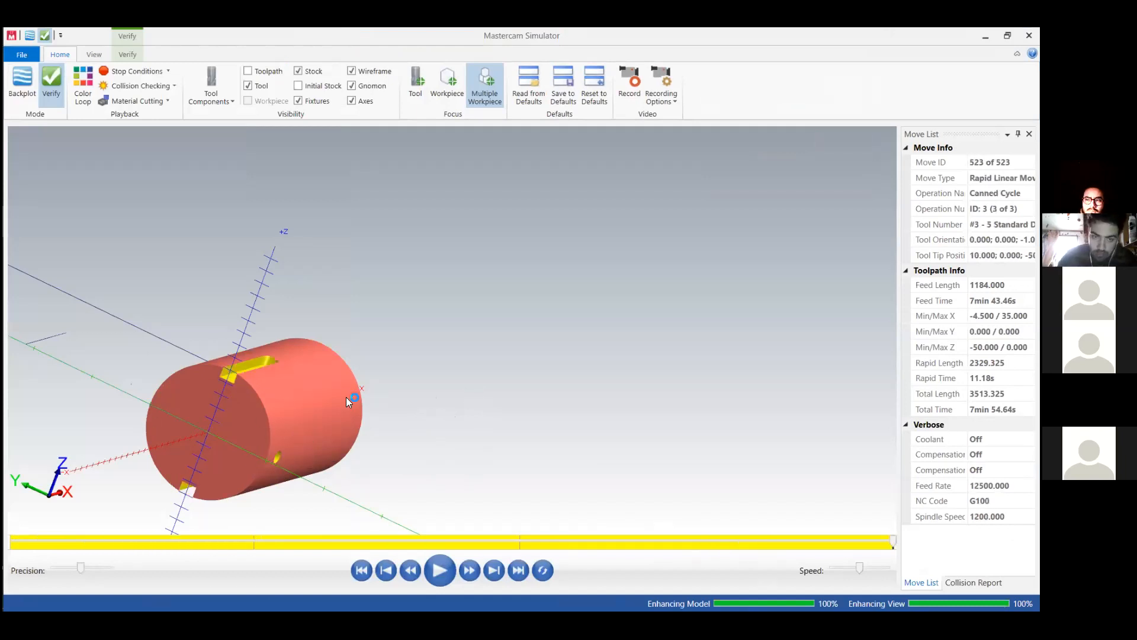
middle_drag(371, 454, 391, 438)
drag(816, 32, 529, 62)
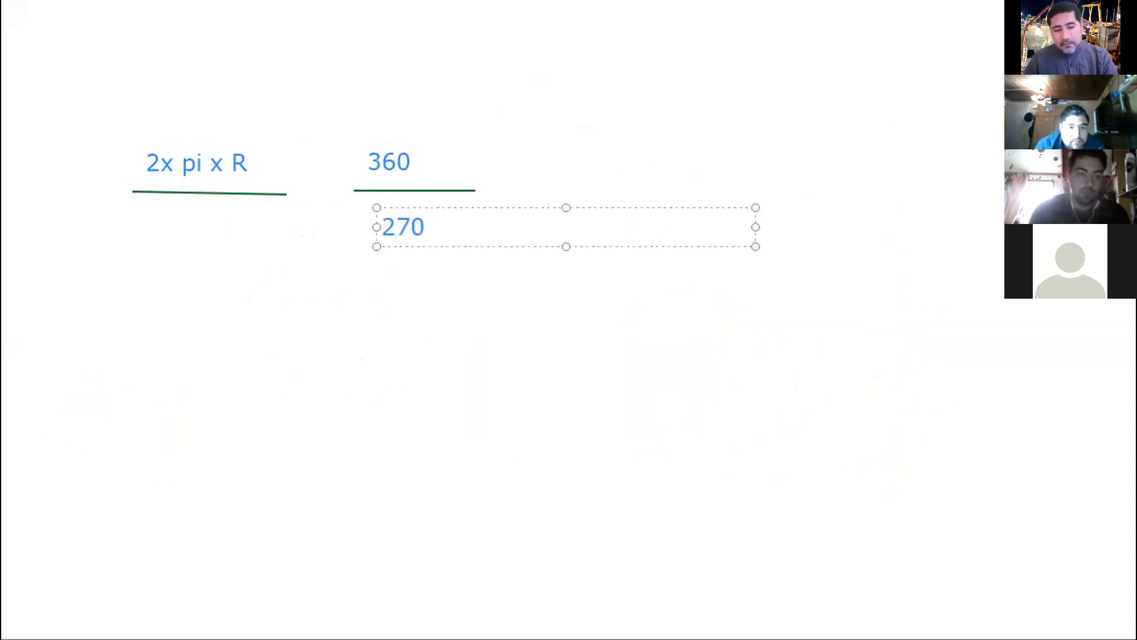
On the whiteboard, complete the proportion by adding a degree sign after 270 and an X below "2x pi x R".
text(°)
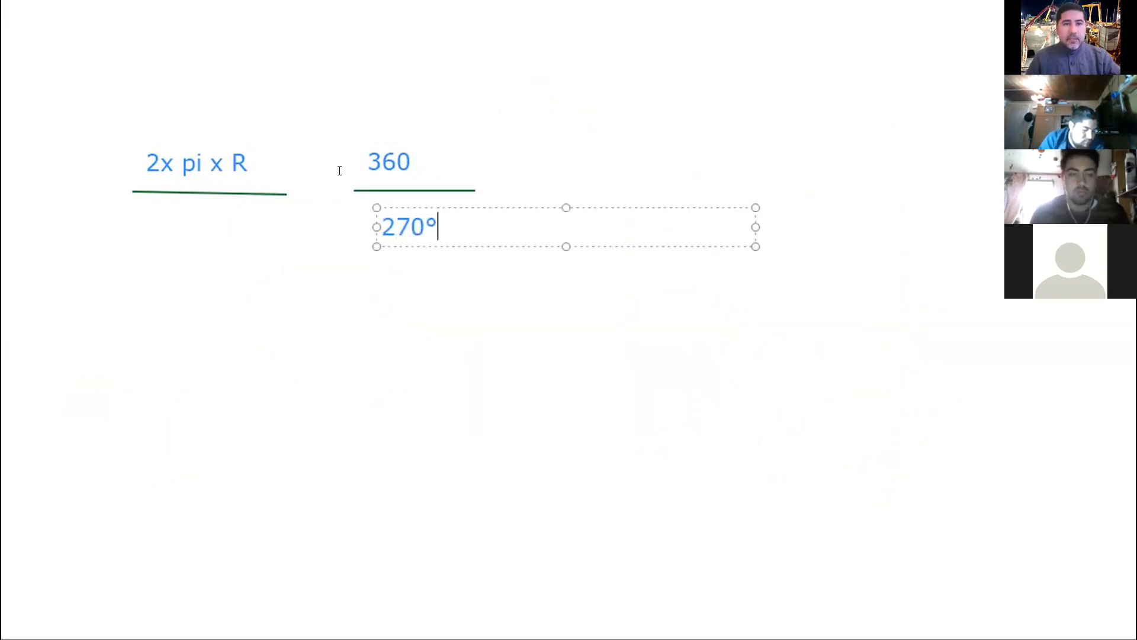
click(210, 227)
drag(218, 234, 173, 233)
text(X)
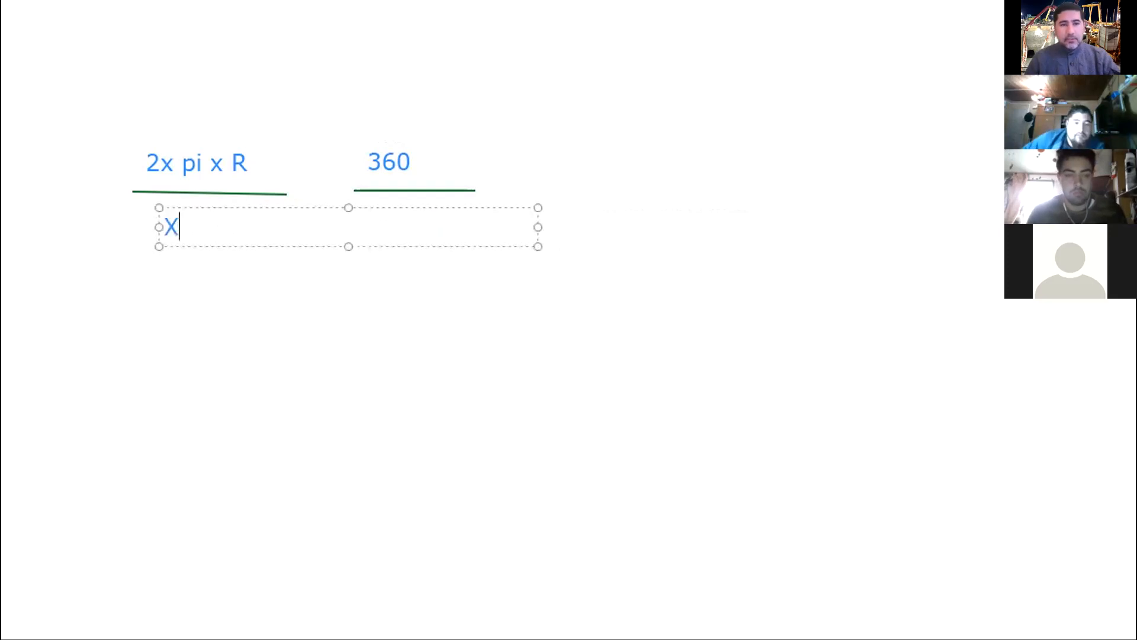
click(174, 266)
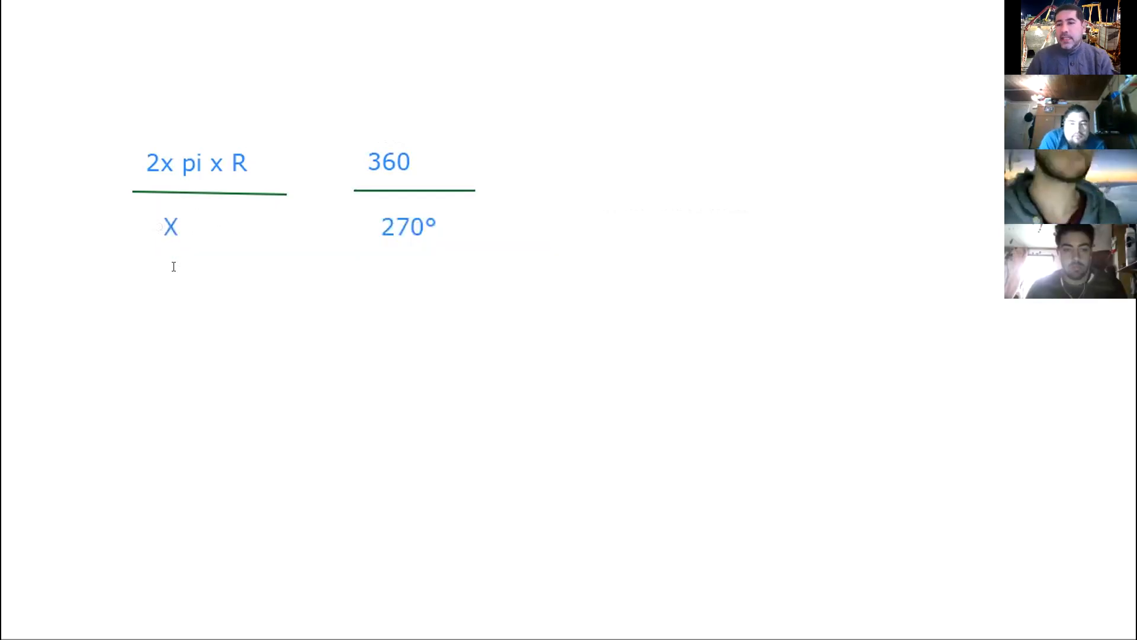